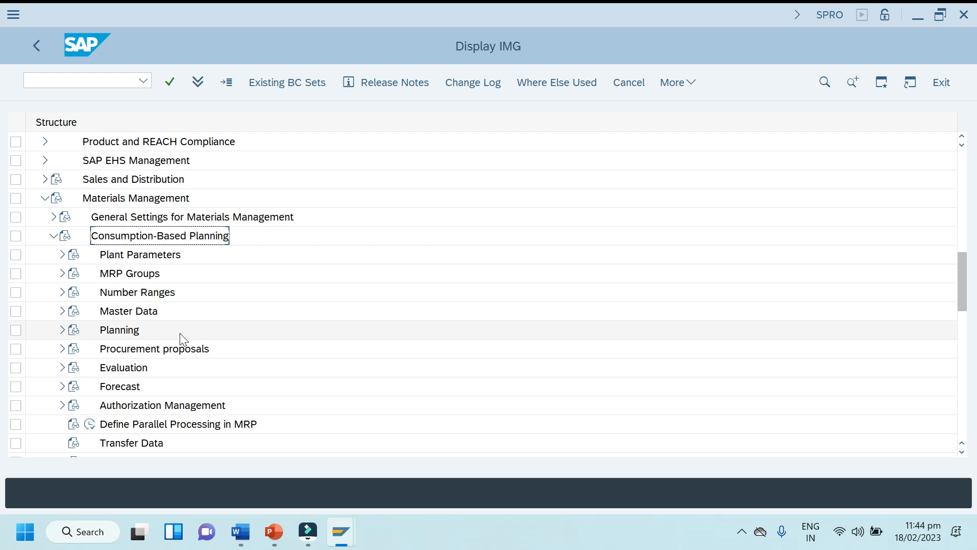
# Step: Open the Carry Out Overall Maintenance of MRP Groups activity under MRP Groups in Consumption-Based Planning
pyautogui.press('Down')
pyautogui.press('Down')
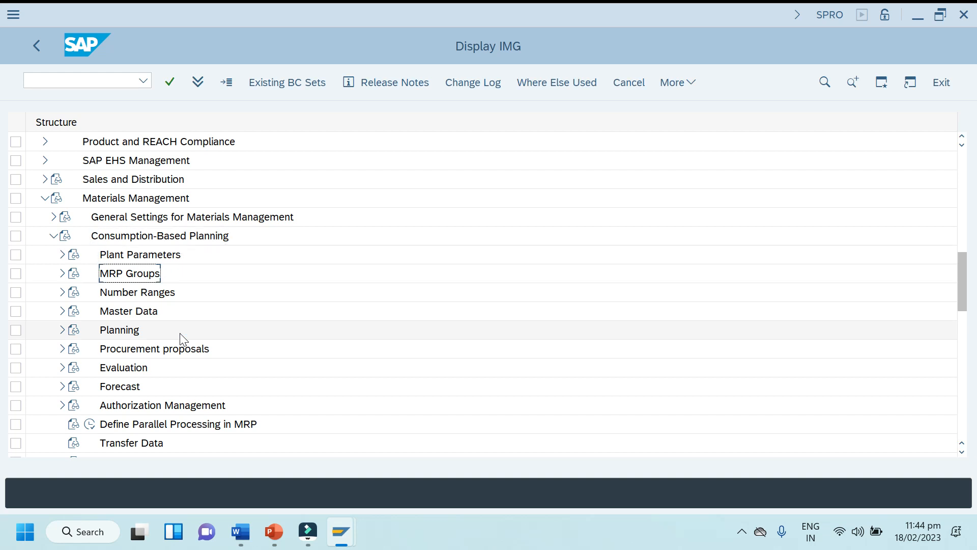
pyautogui.press('Right')
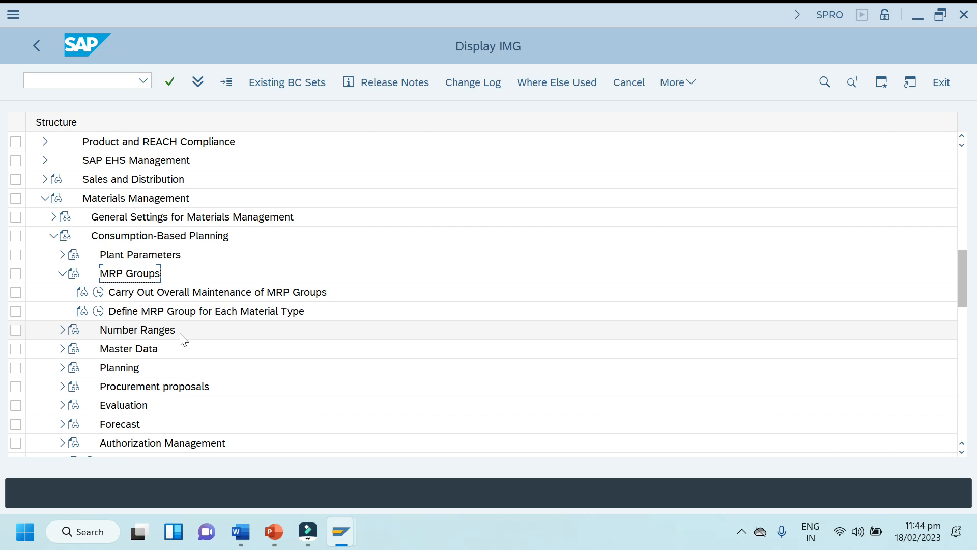
pyautogui.press('Down')
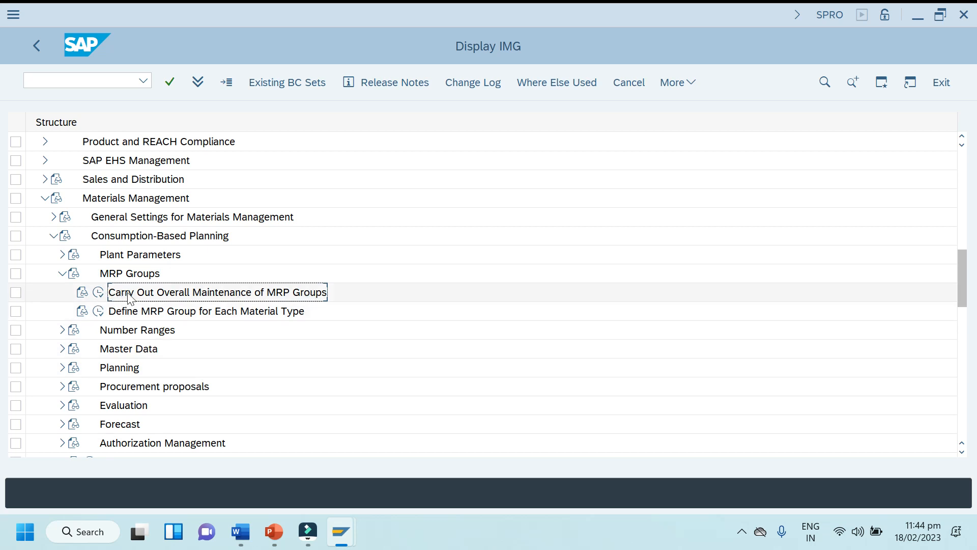
pyautogui.click(98, 294)
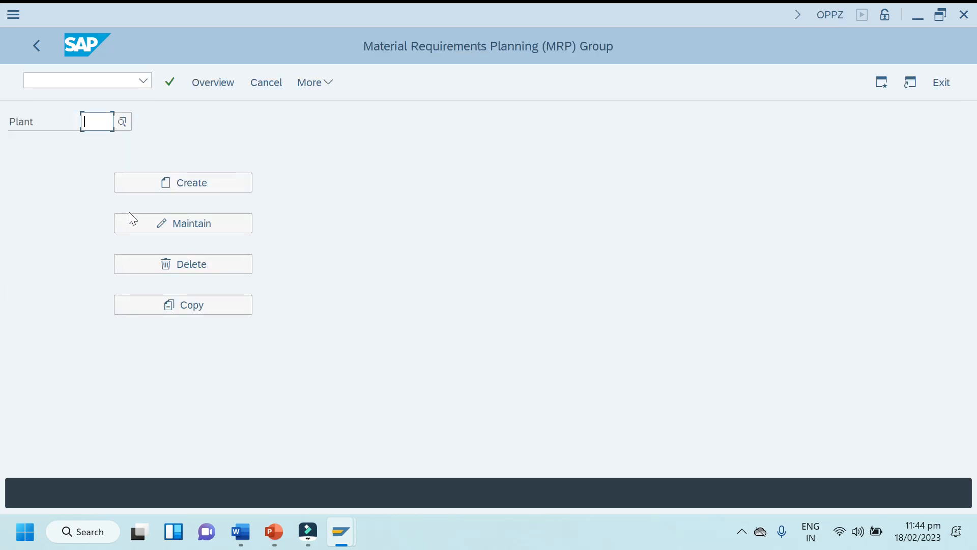
# Step: Set the plant to TPSR and start maintaining one of its MRP groups
pyautogui.click(98, 123)
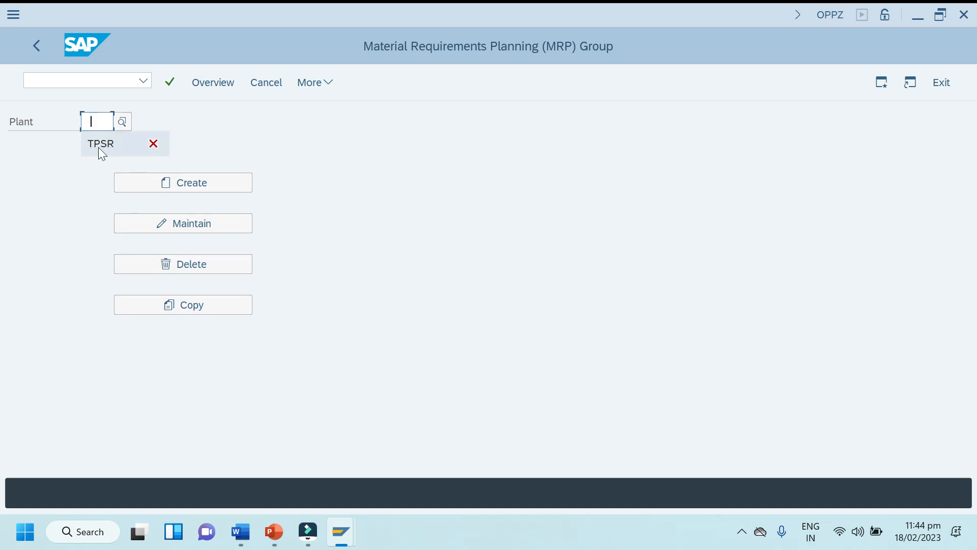
pyautogui.click(100, 146)
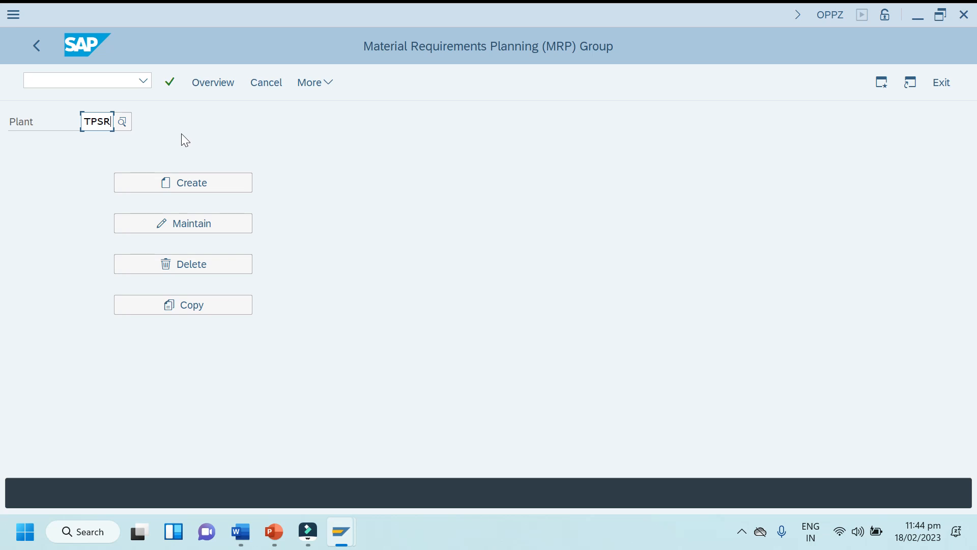
pyautogui.click(222, 222)
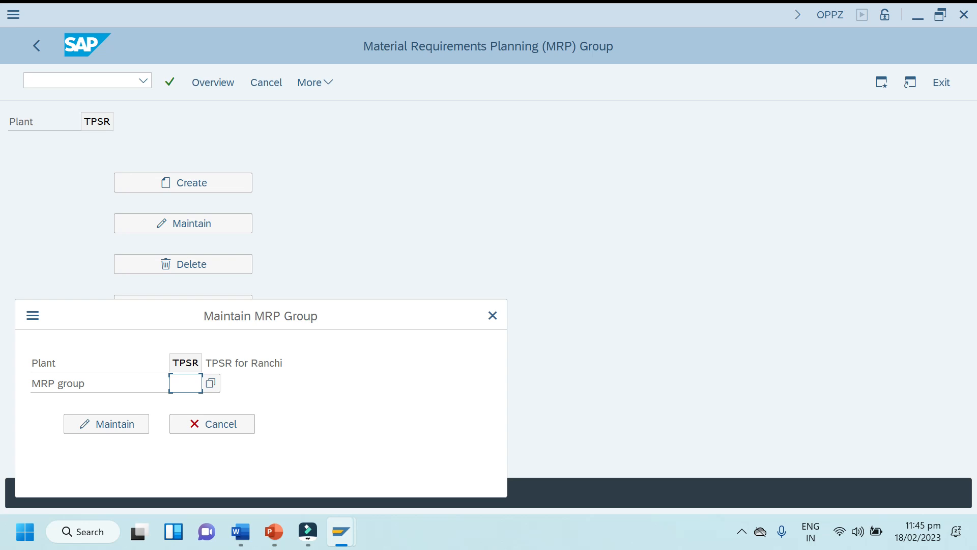
# Step: Choose MRP group 0010, Make-to-stock production, for maintenance and open its Scheduling/Document Type settings
pyautogui.write('0000')
pyautogui.click(210, 382)
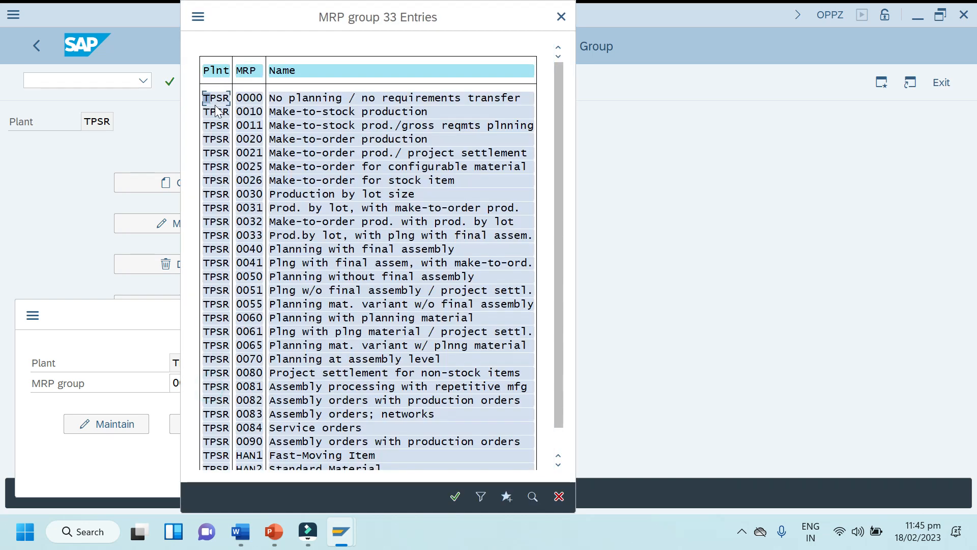
pyautogui.click(251, 99)
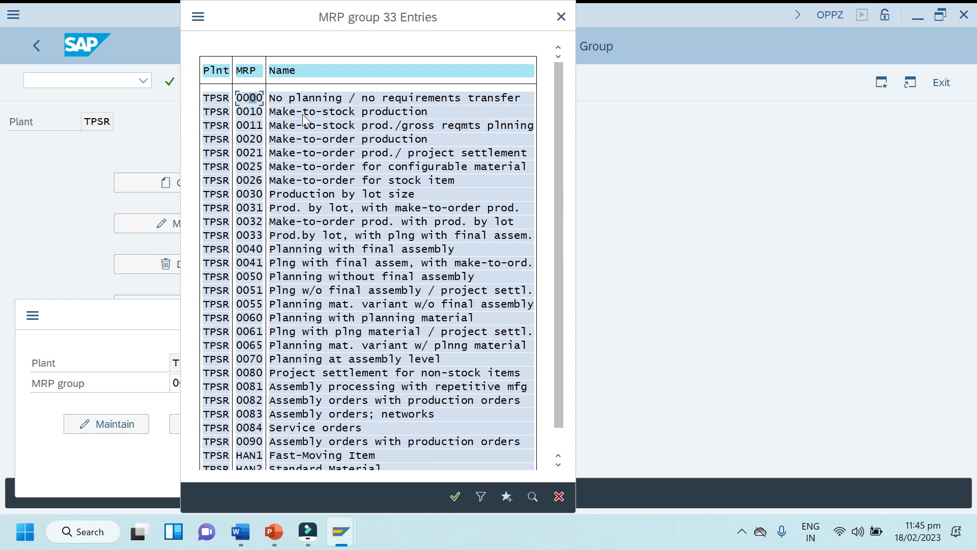
pyautogui.doubleClick(250, 113)
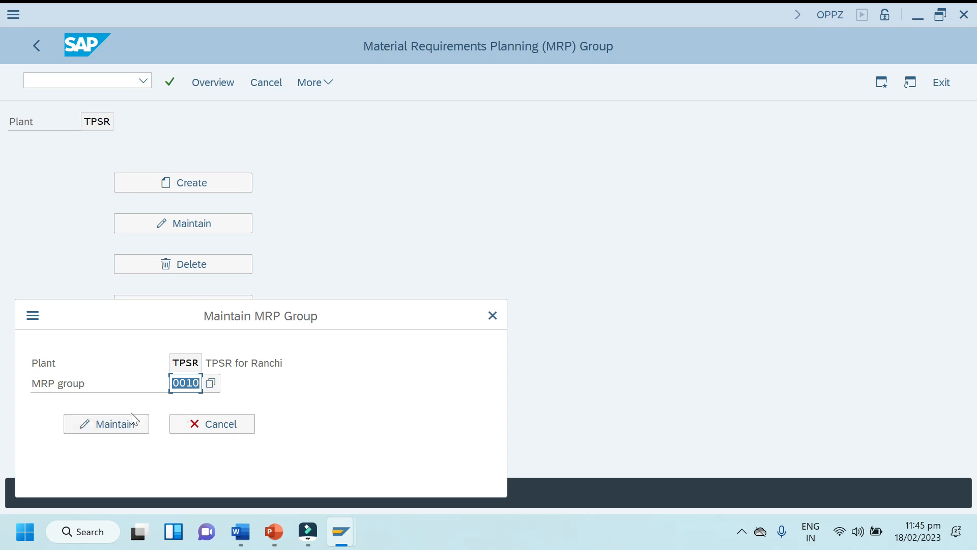
pyautogui.click(101, 427)
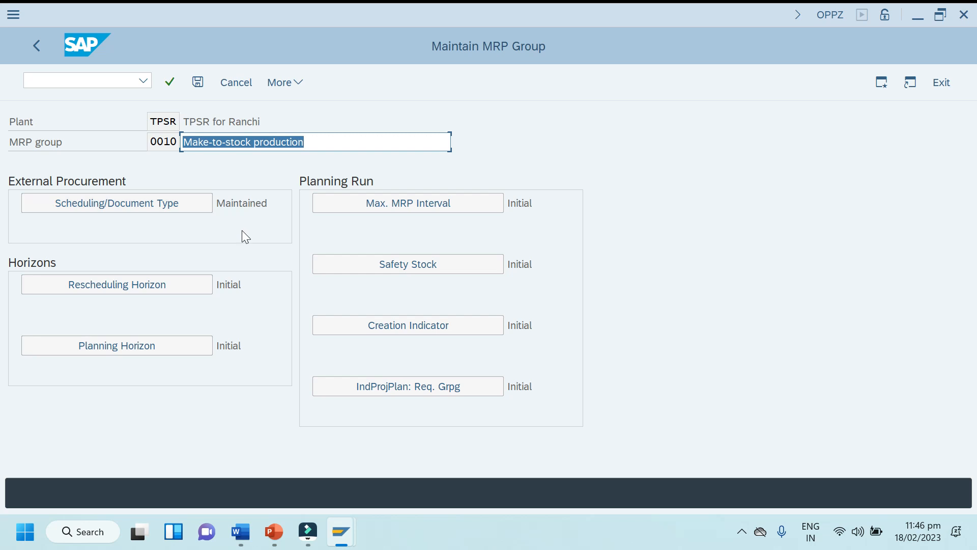
pyautogui.click(118, 201)
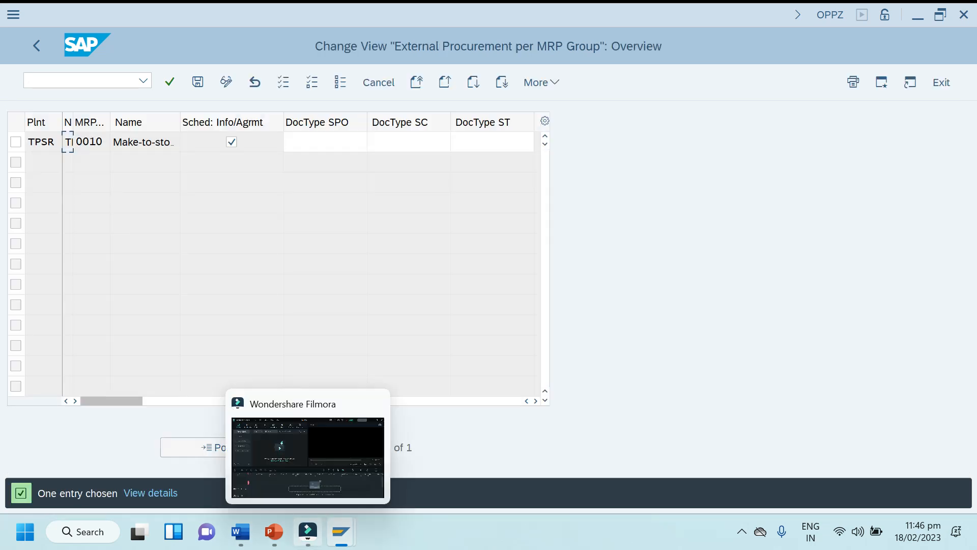
# Step: Switch to PowerPoint and add the line "Click on scheduling/document type" below the note on the MRP Group-OPPZ slide
pyautogui.click(274, 531)
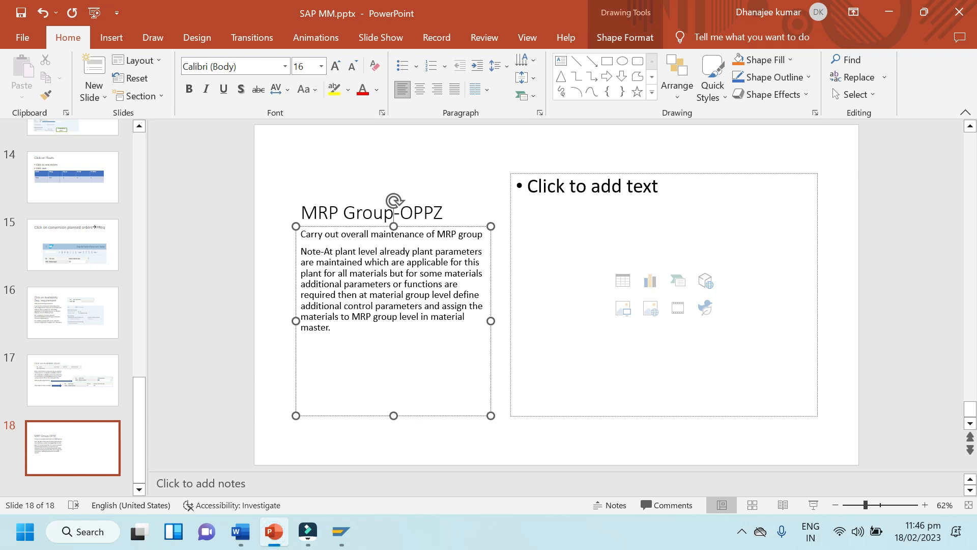
pyautogui.press('Return')
pyautogui.write('C')
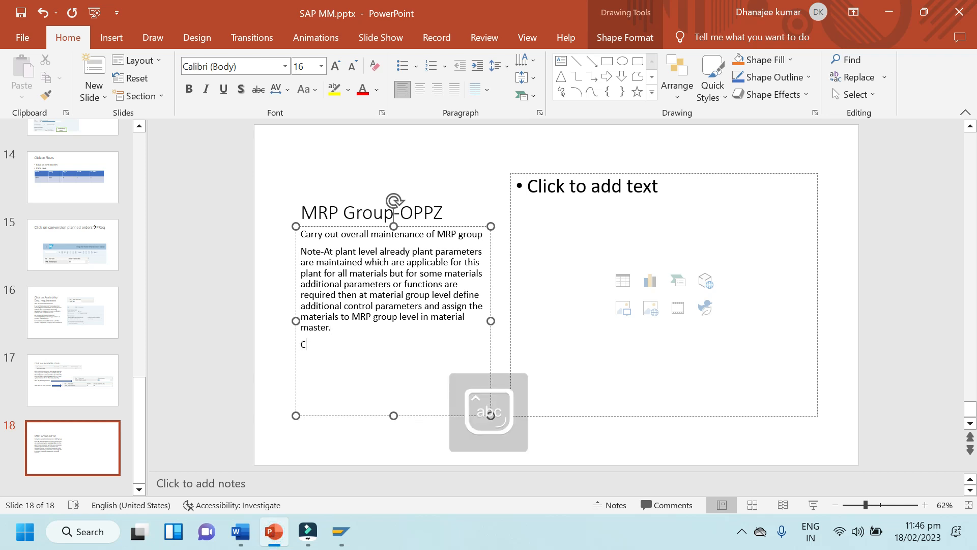
pyautogui.write('lick on sc')
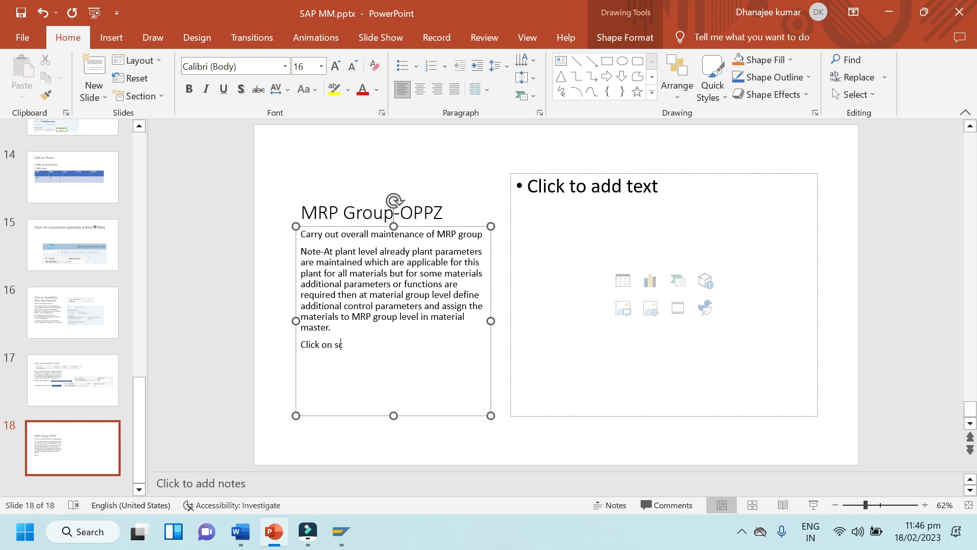
pyautogui.write('heduling/document type')
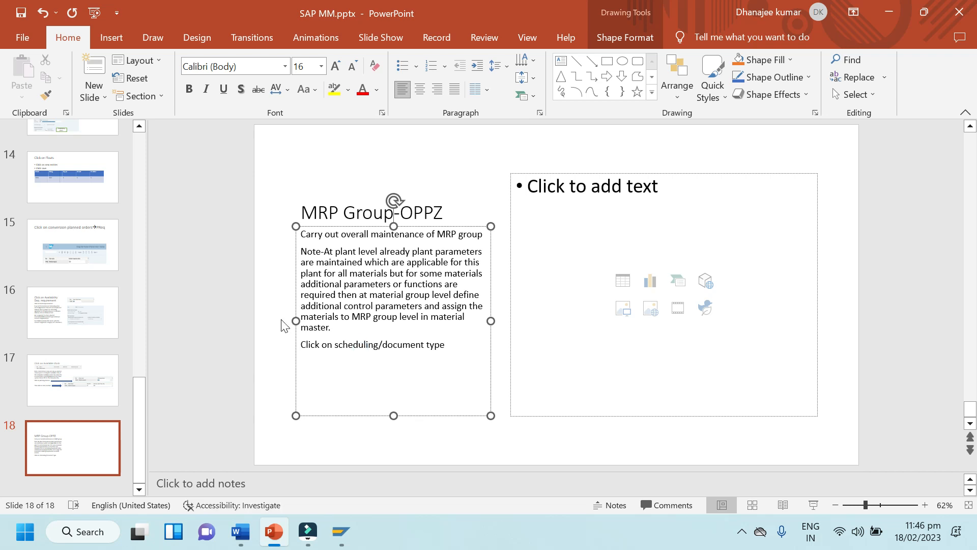
# Step: Return to SAP and widen the Name 1 and MRP group columns of the external procurement table
pyautogui.click(278, 532)
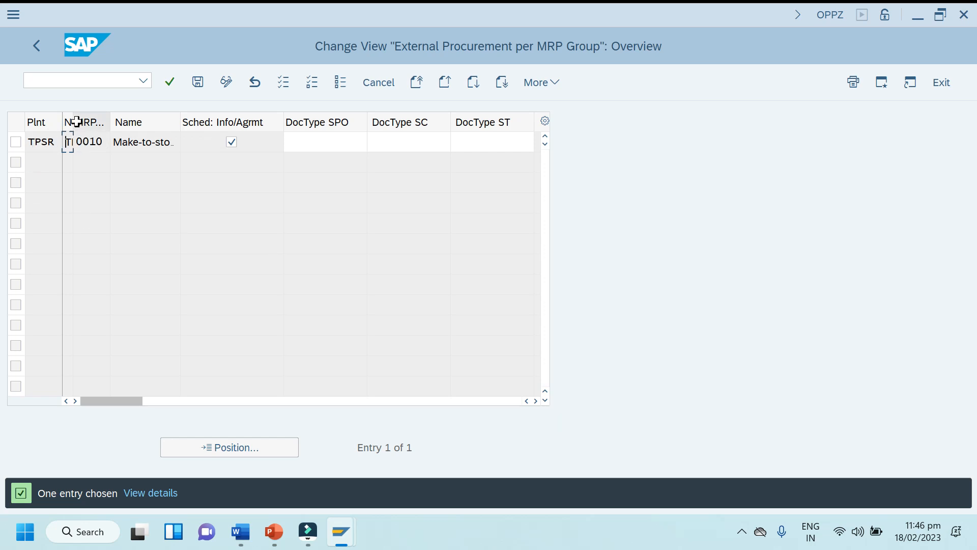
pyautogui.moveTo(71, 123); pyautogui.dragTo(203, 122)
pyautogui.click(156, 142)
pyautogui.doubleClick(163, 141)
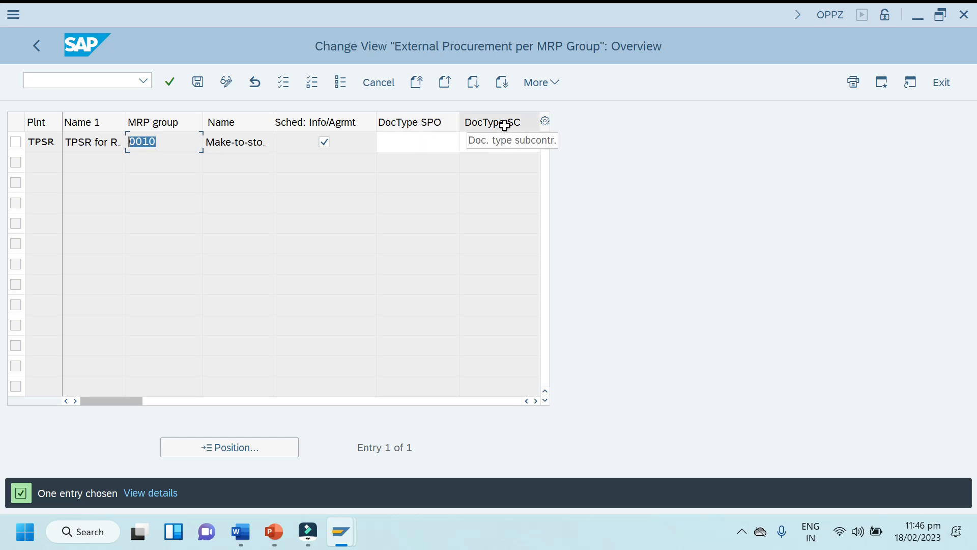
# Step: Examine the DocType SPO, DocType SC and DocType ST columns of the external procurement table
pyautogui.click(536, 401)
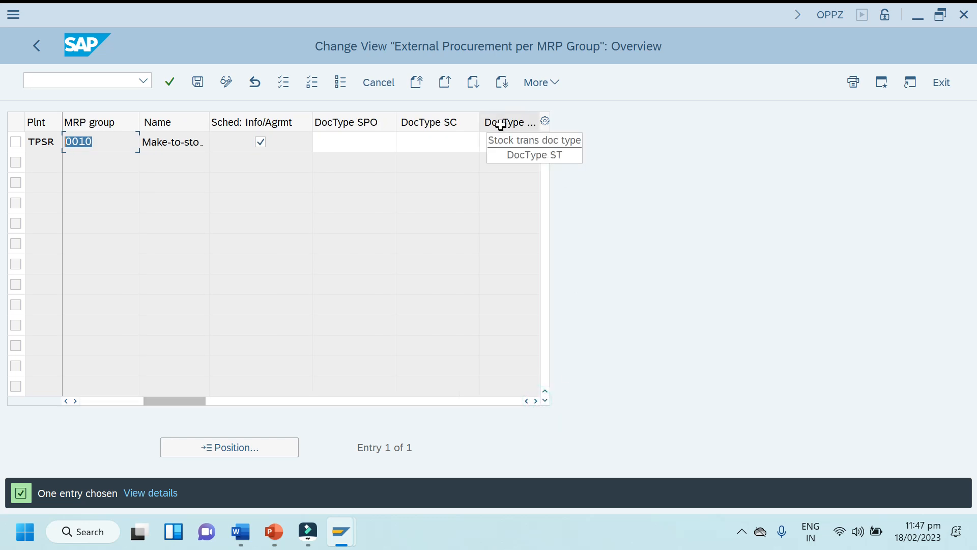
pyautogui.doubleClick(536, 401)
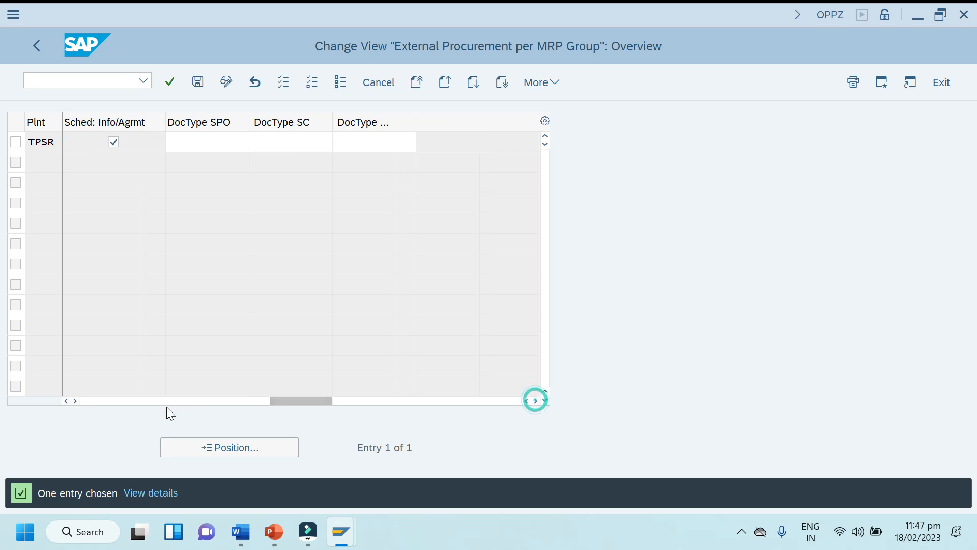
pyautogui.moveTo(313, 402); pyautogui.dragTo(269, 402)
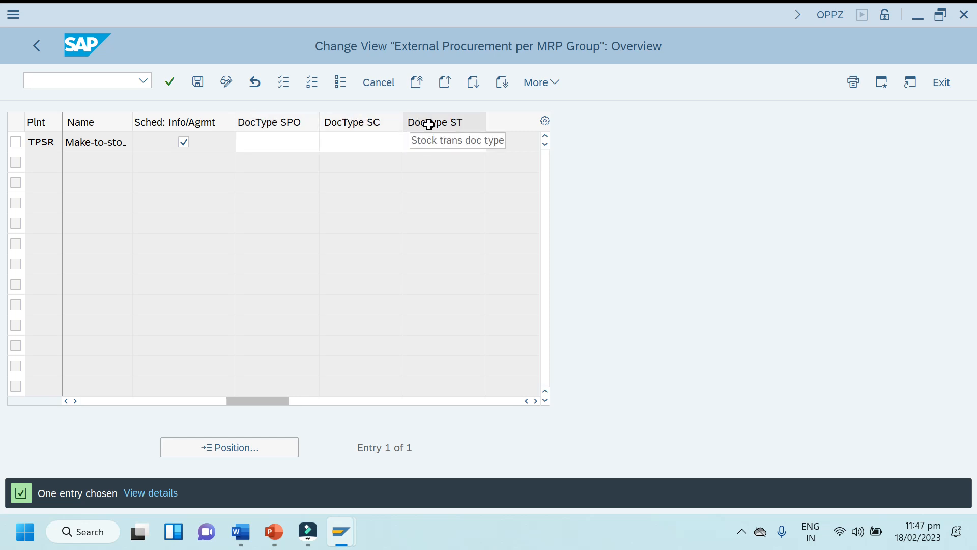
pyautogui.moveTo(260, 399); pyautogui.dragTo(79, 400)
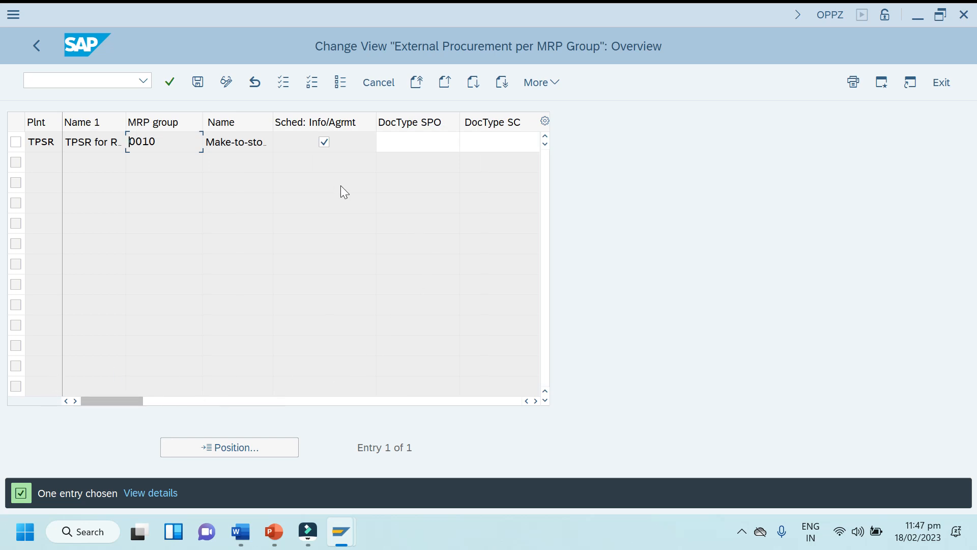
# Step: Read the field help for the Sched: Info/Agmt indicator of MRP group 0010 and close it
pyautogui.rightClick(356, 142)
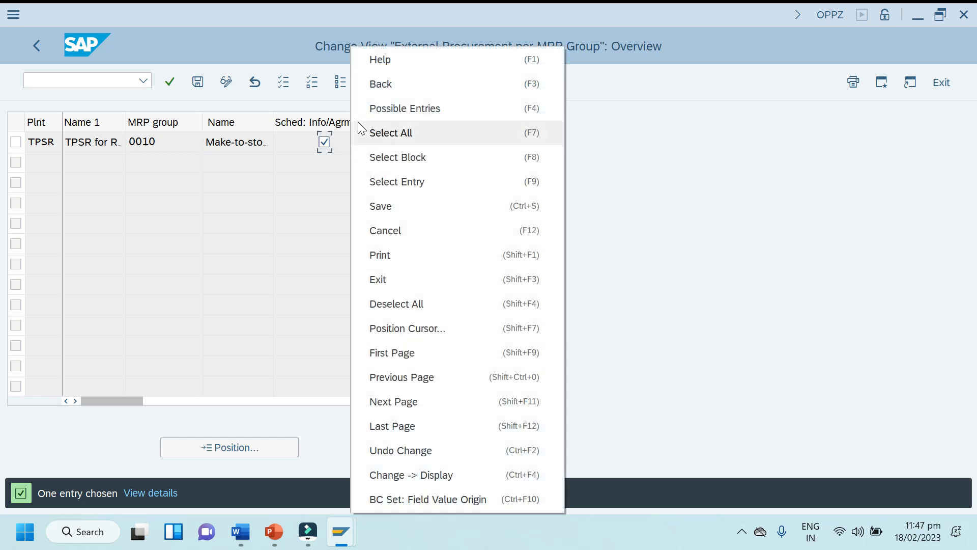
pyautogui.rightClick(344, 147)
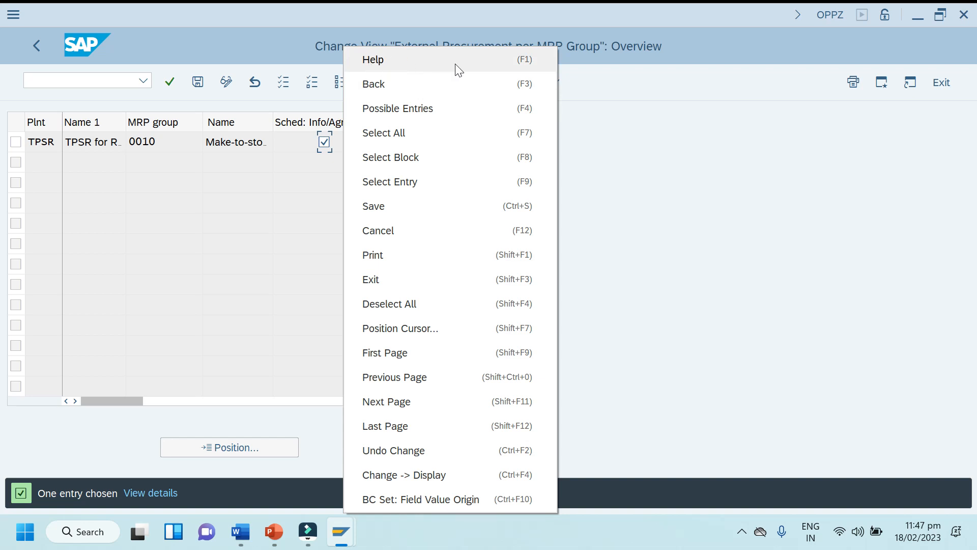
pyautogui.click(403, 62)
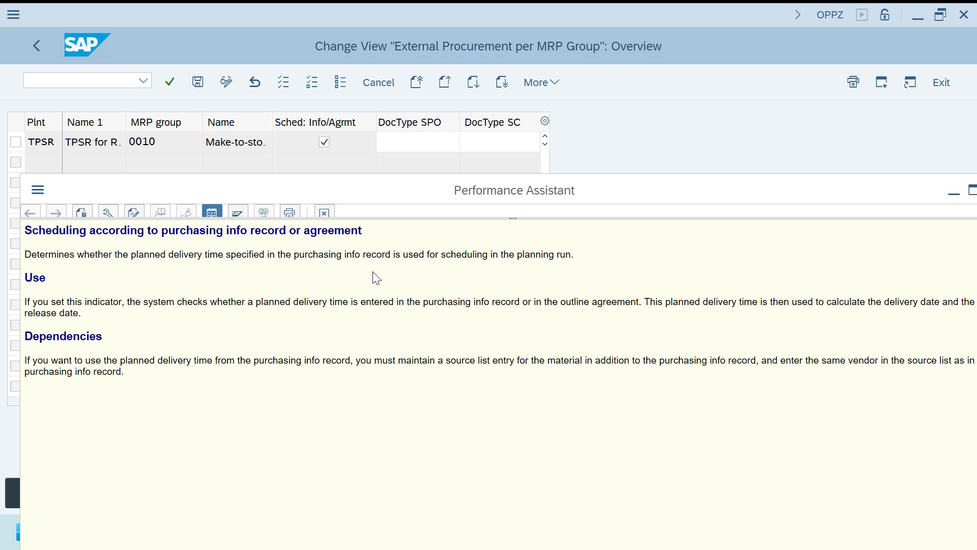
pyautogui.click(326, 220)
pyautogui.moveTo(824, 186)
pyautogui.mouseDown()
pyautogui.moveTo(776, 168)
pyautogui.moveTo(897, 166)
pyautogui.moveTo(850, 175)
pyautogui.moveTo(866, 187)
pyautogui.moveTo(811, 198)
pyautogui.mouseUp()
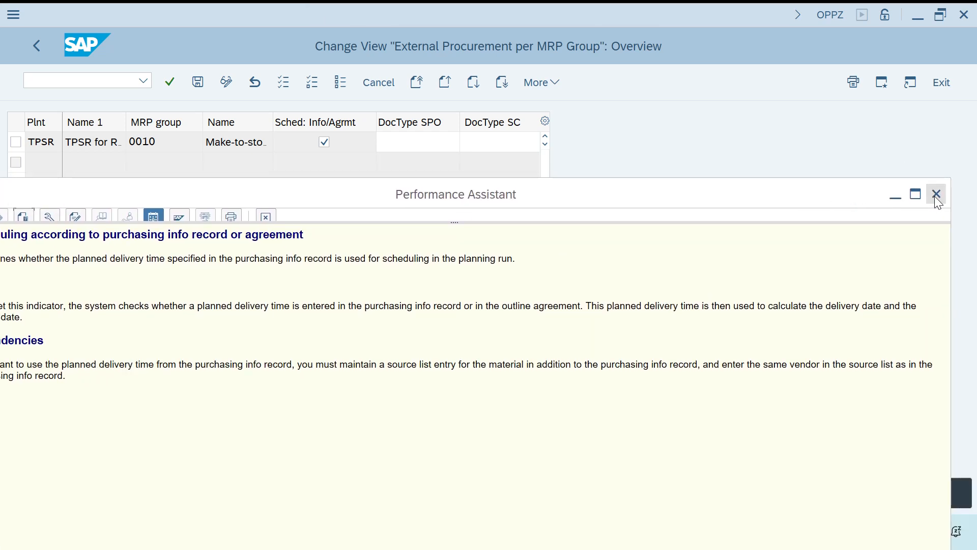
pyautogui.moveTo(285, 201); pyautogui.dragTo(348, 183)
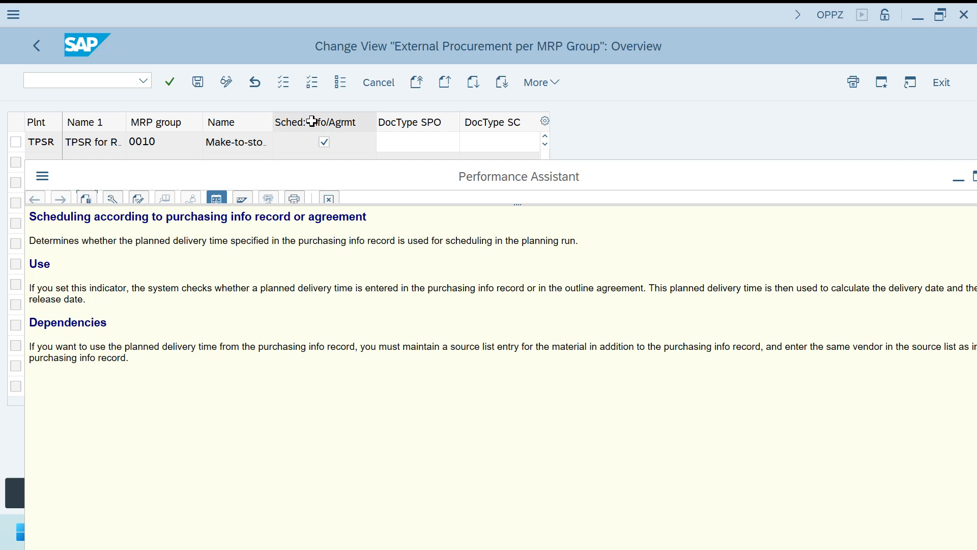
pyautogui.moveTo(701, 183); pyautogui.dragTo(636, 193)
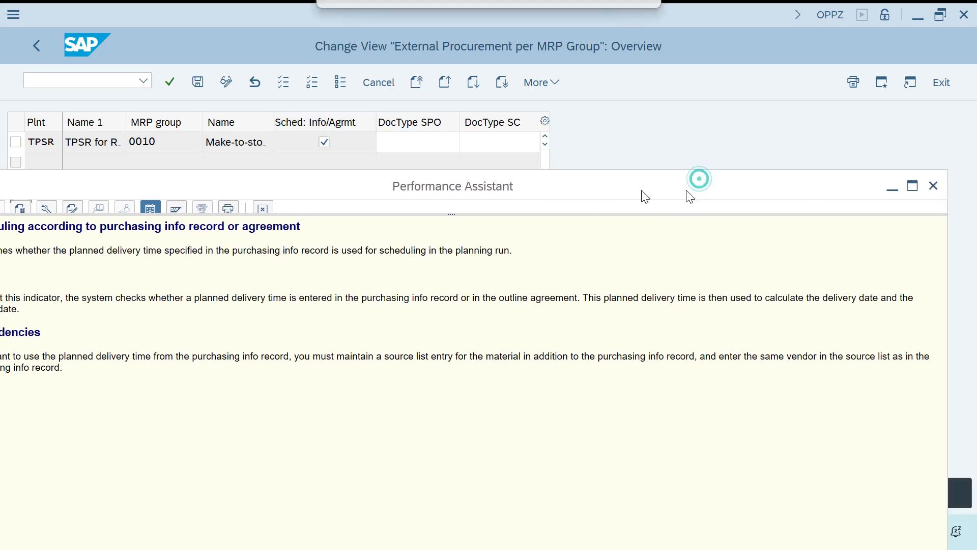
pyautogui.click(934, 187)
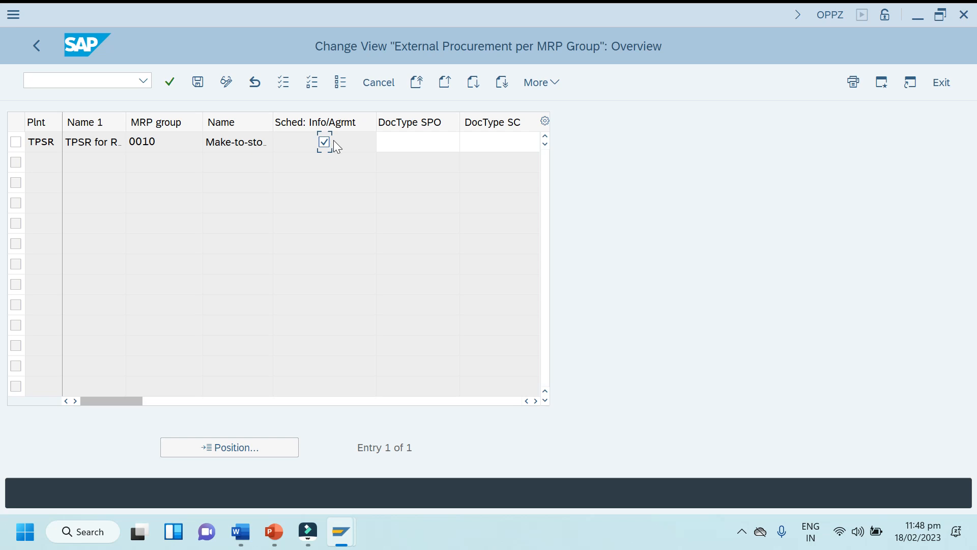
# Step: Save the external procurement settings and return to the maintenance overview of MRP group 0010
pyautogui.click(198, 83)
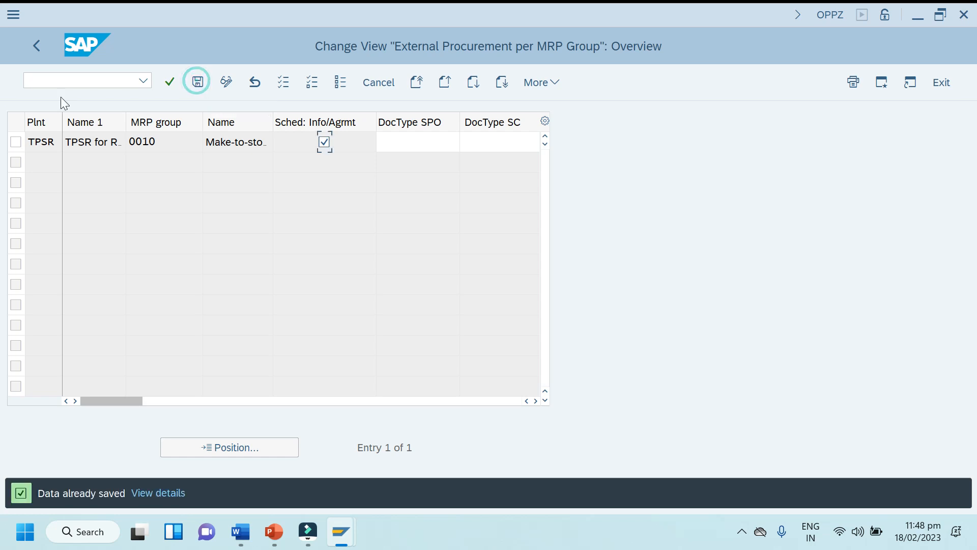
pyautogui.click(32, 45)
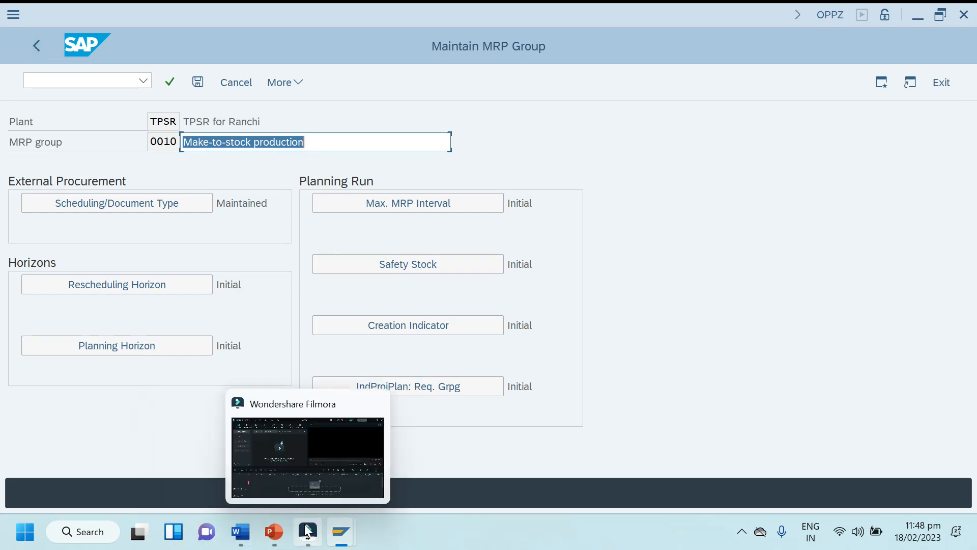
# Step: Switch to PowerPoint and add "Note- With this document type PR's are created automatically in MRP run." below the scheduling/document type line
pyautogui.click(282, 535)
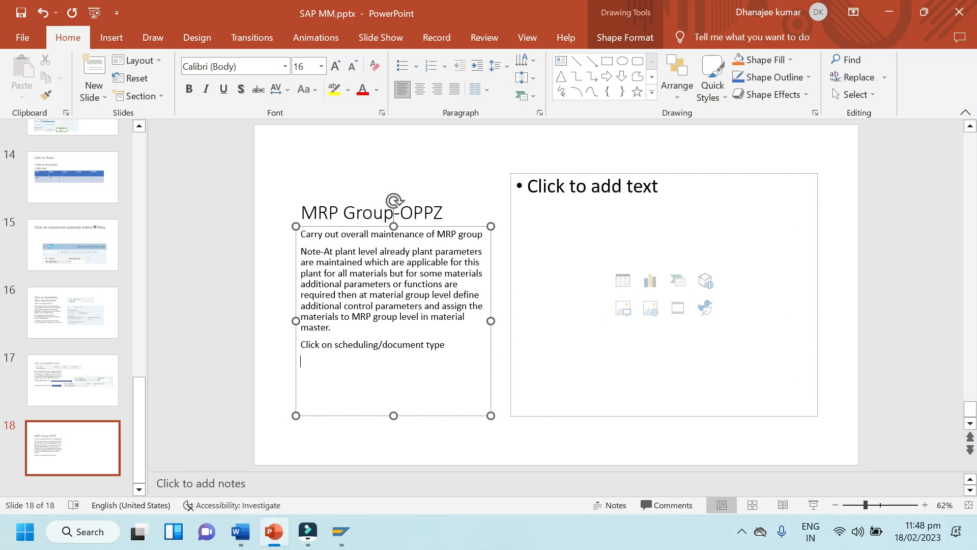
pyautogui.write('Note')
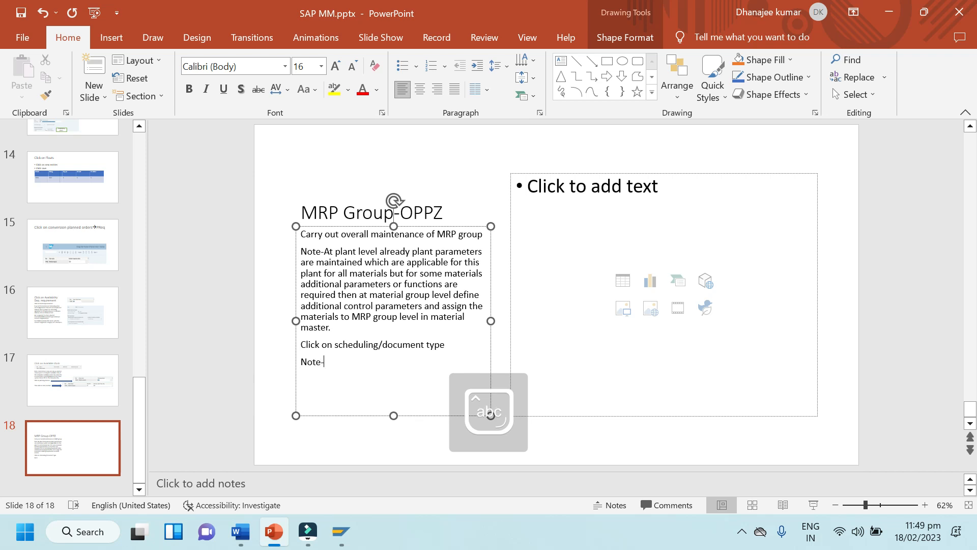
pyautogui.write('-')
pyautogui.press('capslock')
pyautogui.write('W')
pyautogui.press('capslock')
pyautogui.write('ith thjis')
pyautogui.press('BackSpace')
pyautogui.press('BackSpace')
pyautogui.press('BackSpace')
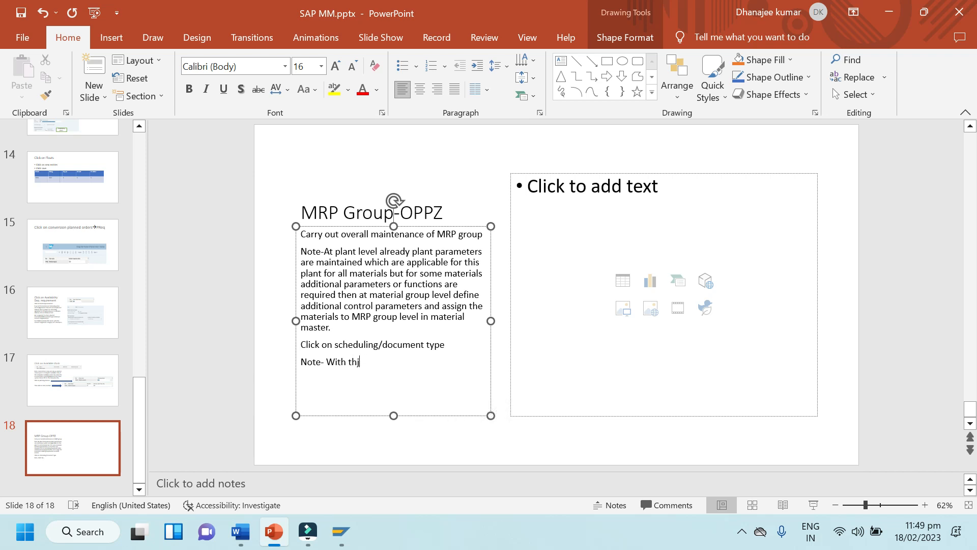
pyautogui.write('is document type')
pyautogui.press('capslock')
pyautogui.write('PR')
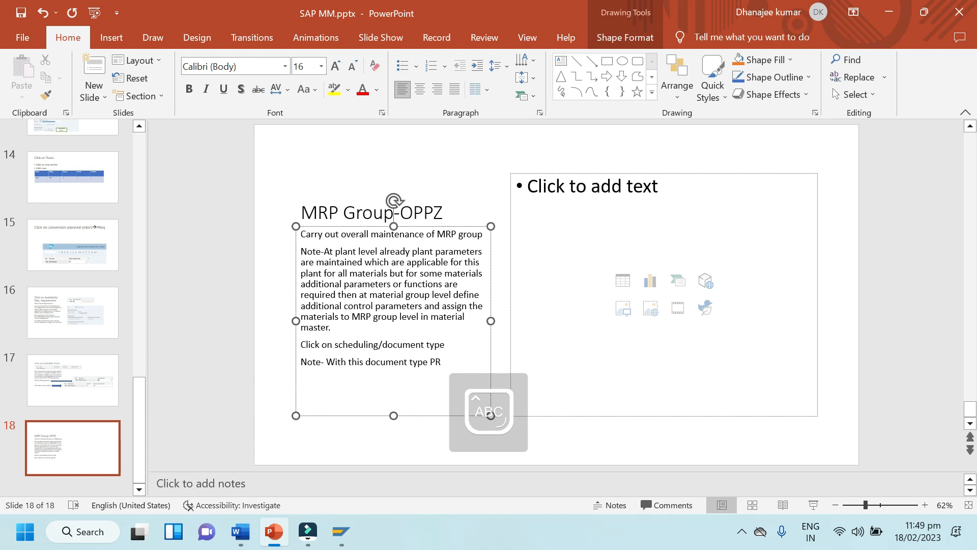
pyautogui.press('capslock')
pyautogui.write("'s ")
pyautogui.write('are creta')
pyautogui.write('ed')
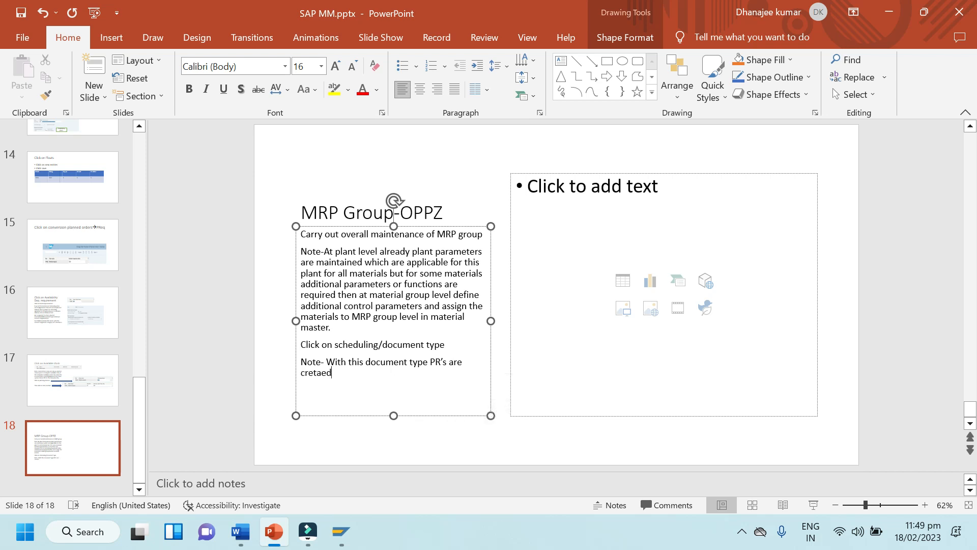
pyautogui.press('BackSpace')
pyautogui.press('BackSpace')
pyautogui.press('BackSpace')
pyautogui.press('BackSpace')
pyautogui.write('ated automatically in MRP run.')
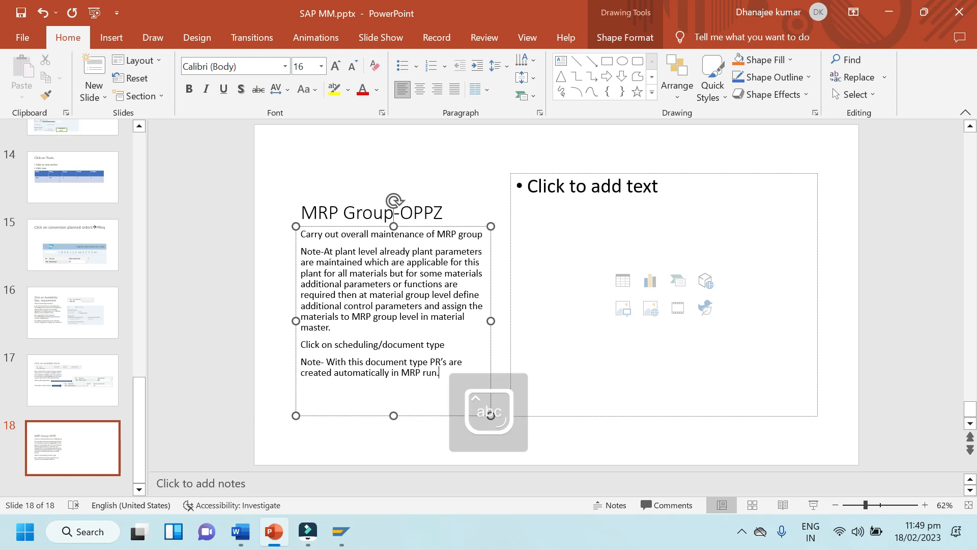
# Step: Switch back to SAP, review the document type columns of the external procurement table, and return to the MRP group overview
pyautogui.click(332, 535)
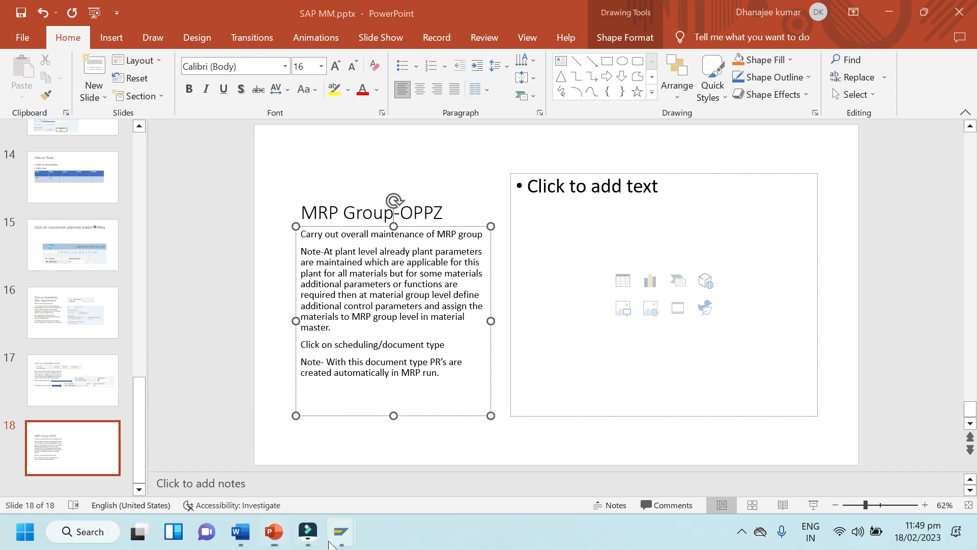
pyautogui.click(391, 458)
pyautogui.click(128, 205)
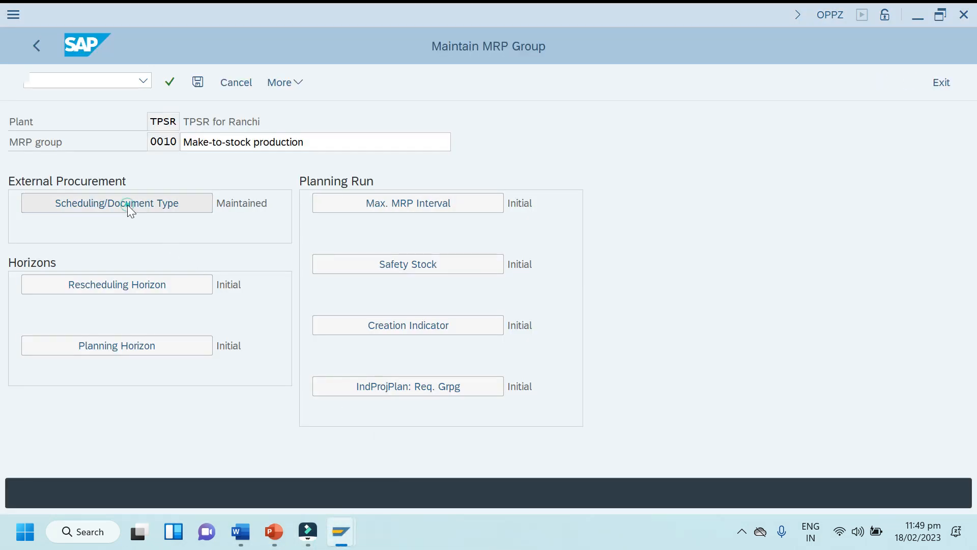
pyautogui.click(404, 139)
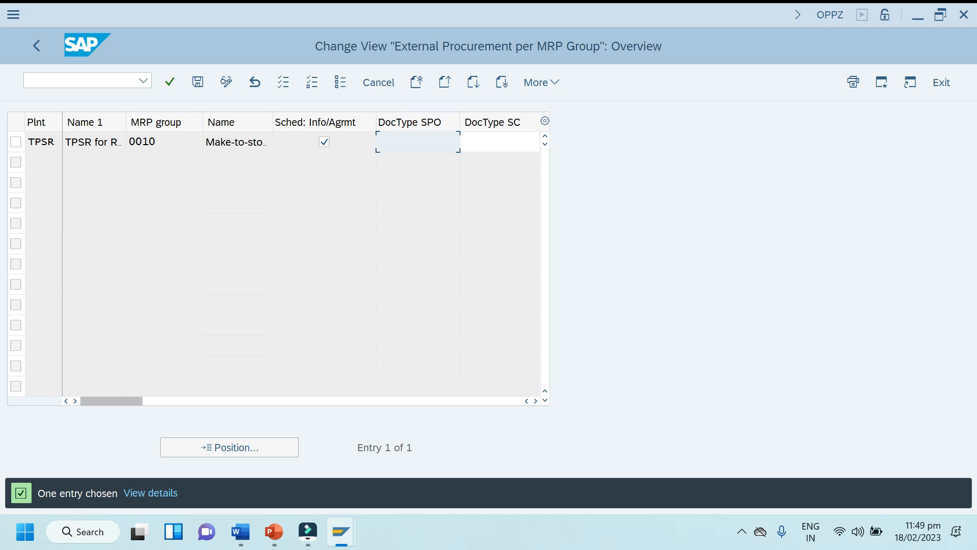
pyautogui.click(429, 139)
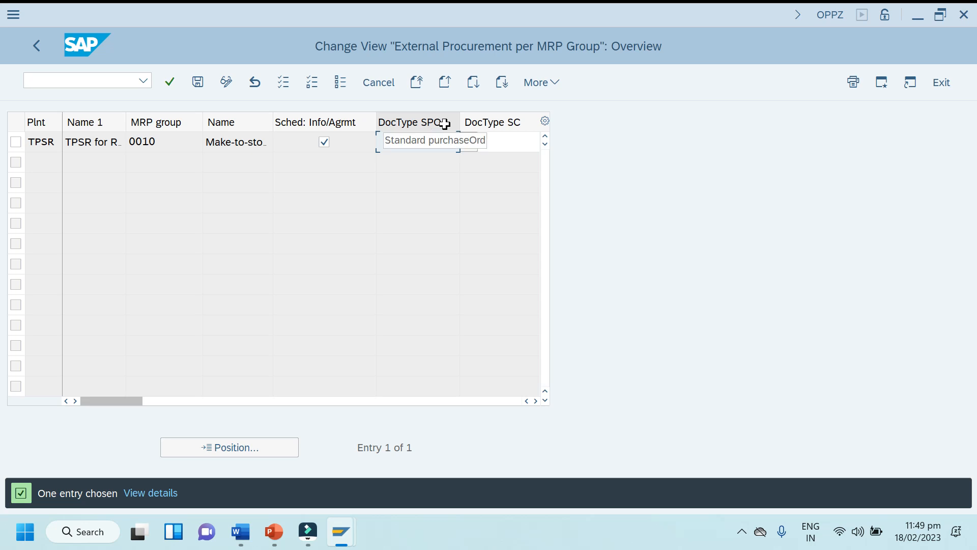
pyautogui.click(411, 141)
pyautogui.click(502, 142)
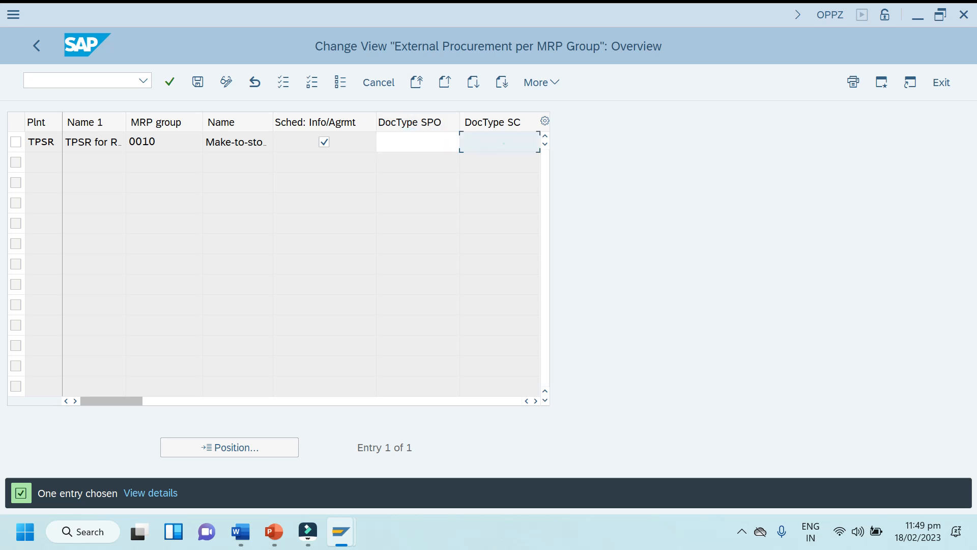
pyautogui.click(536, 401)
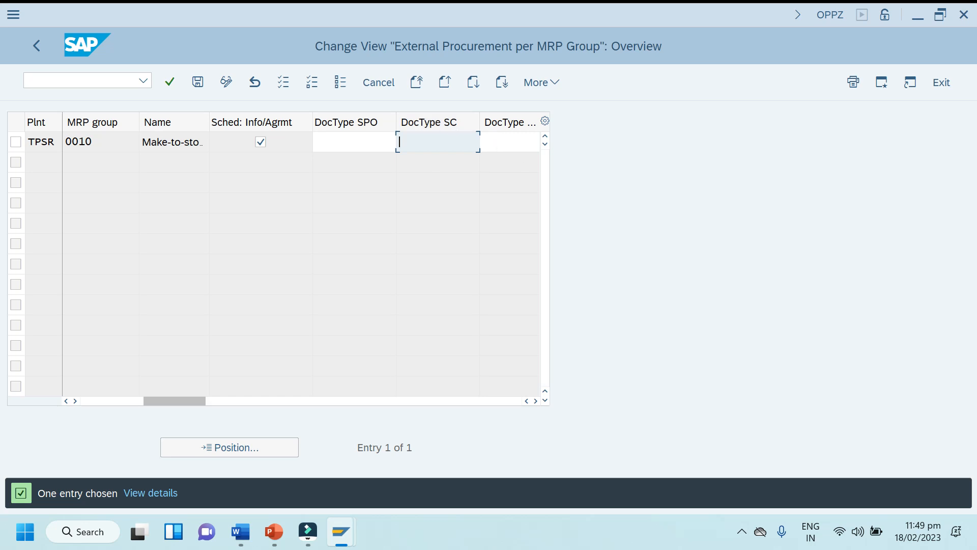
pyautogui.click(521, 140)
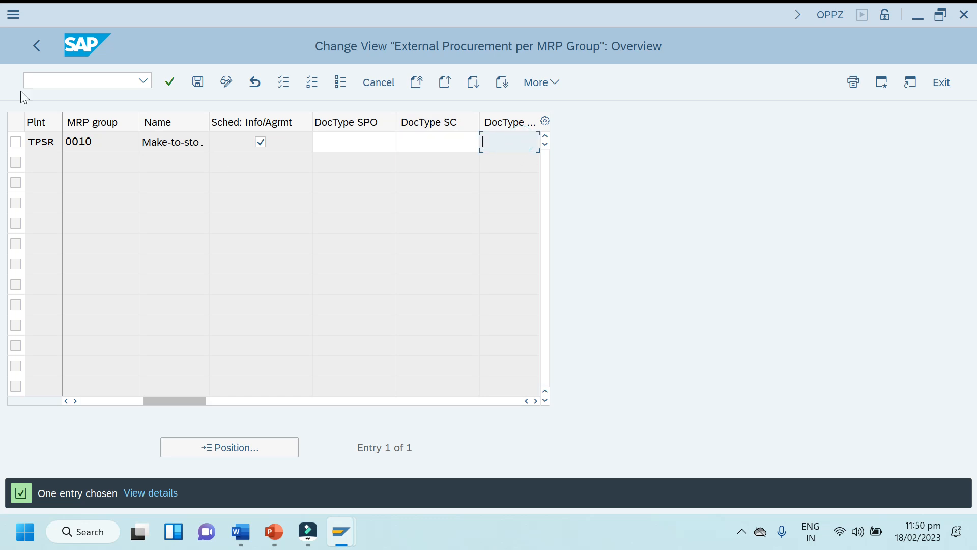
pyautogui.click(43, 51)
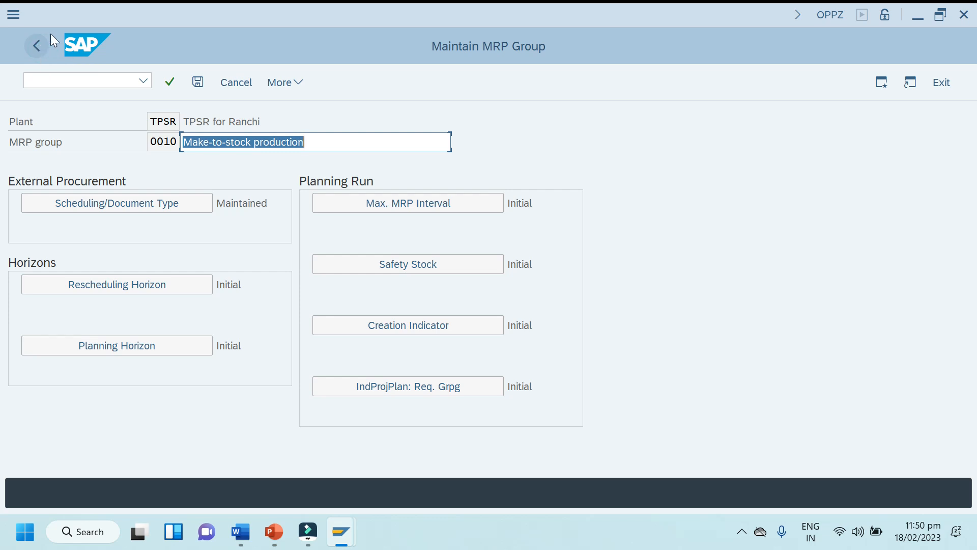
# Step: Open the planning horizon settings of MRP group 0010, then read and close the field help for Plan. Hor
pyautogui.click(143, 350)
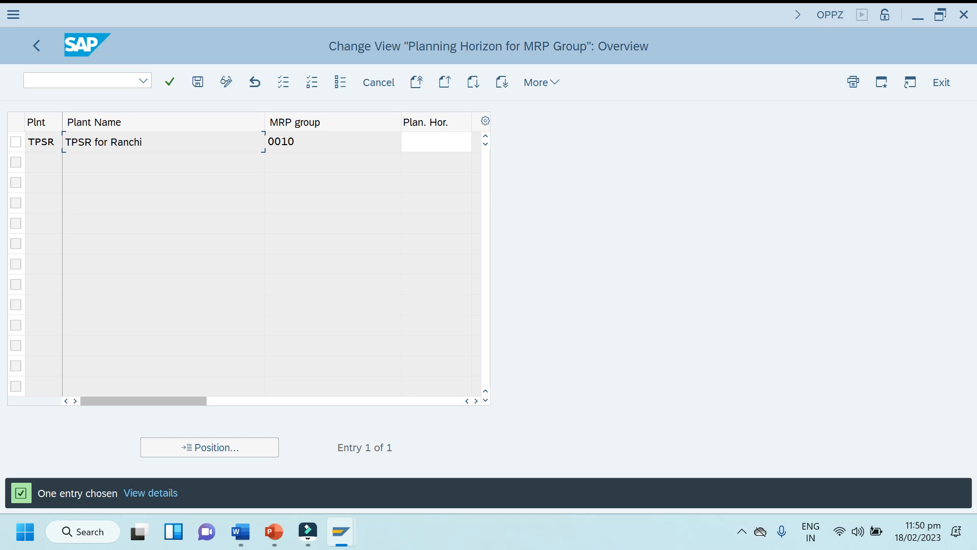
pyautogui.moveTo(57, 144); pyautogui.dragTo(28, 144)
pyautogui.moveTo(313, 144); pyautogui.dragTo(267, 143)
pyautogui.click(443, 142)
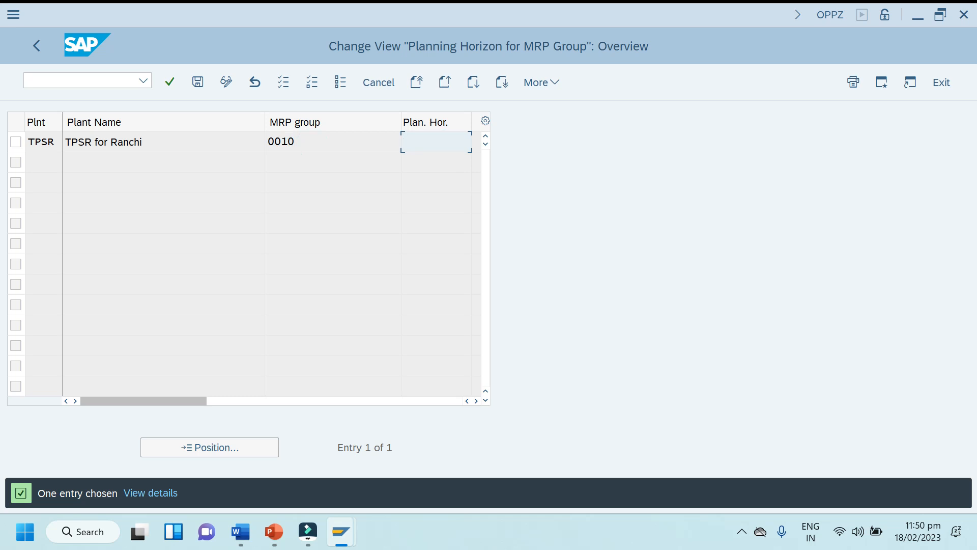
pyautogui.rightClick(459, 141)
pyautogui.click(487, 61)
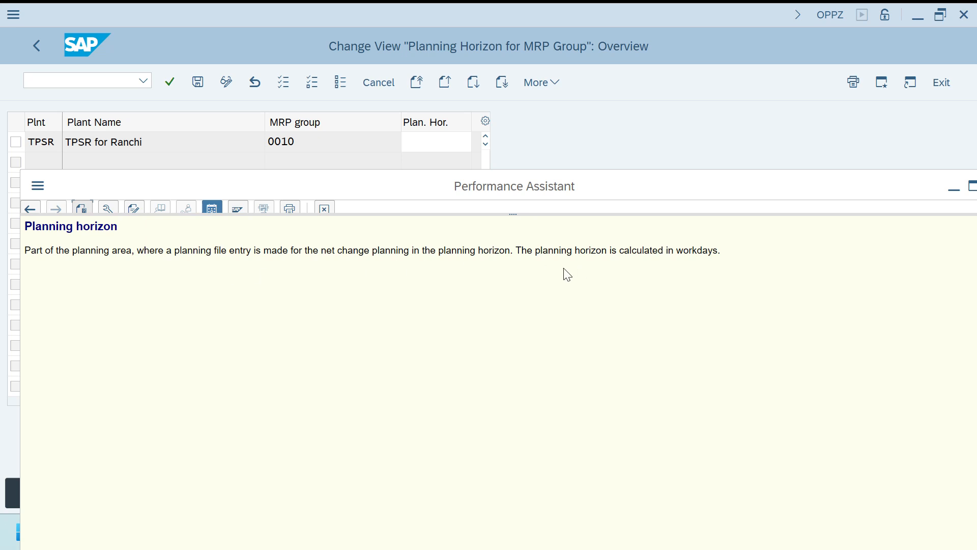
pyautogui.click(327, 213)
# Step: Set the planning horizon to 5, save it under the proposed customizing request, and return to the MRP group overview
pyautogui.click(436, 141)
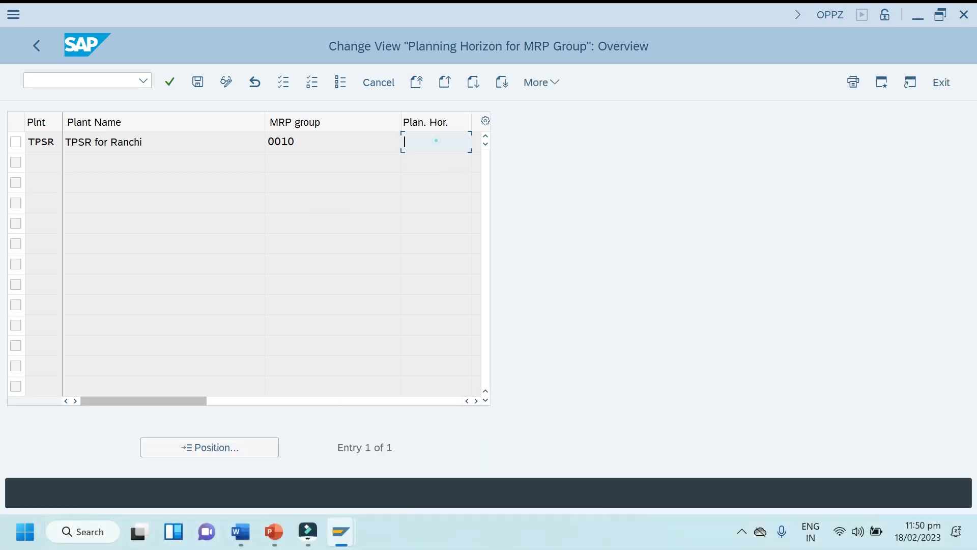
pyautogui.write('5')
pyautogui.click(197, 80)
pyautogui.click(324, 323)
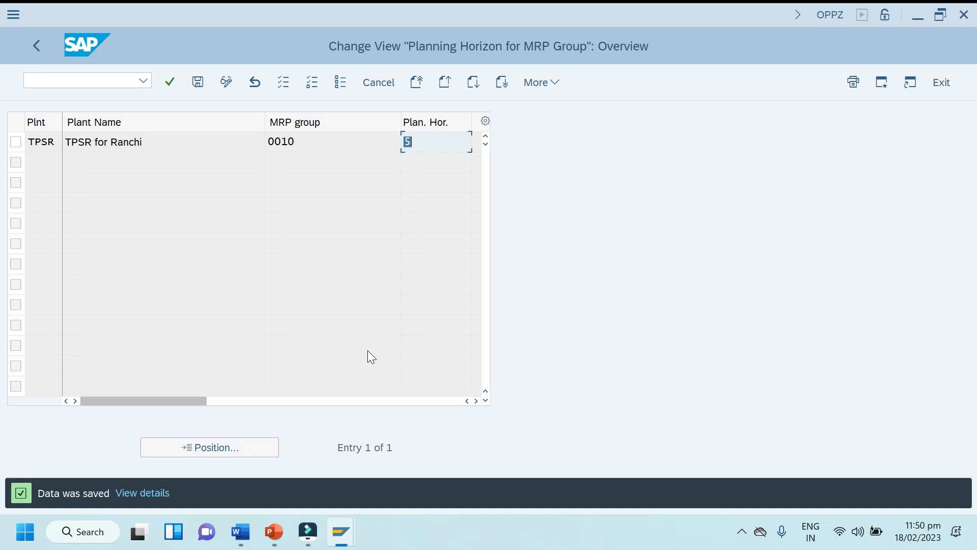
pyautogui.click(198, 81)
pyautogui.click(45, 47)
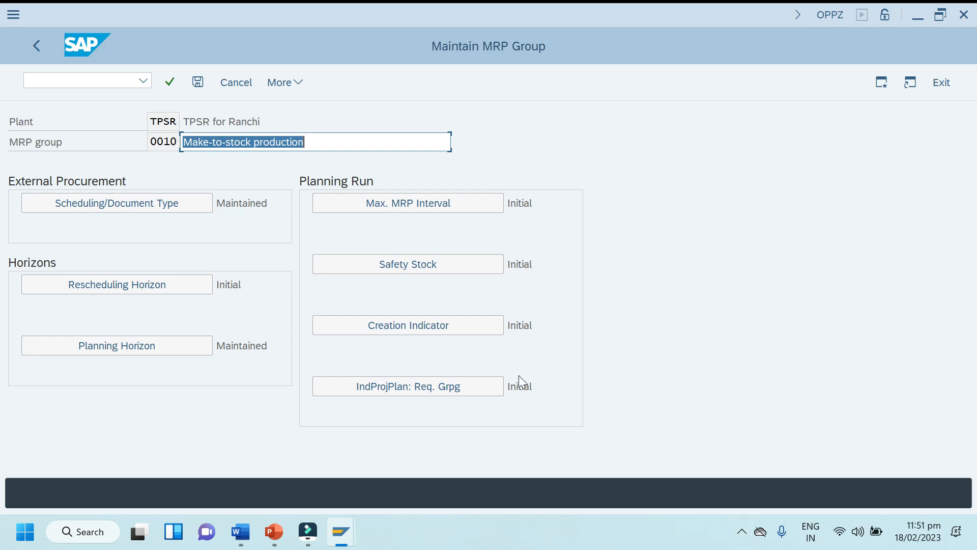
# Step: Set the share of safety stock for MRP group 0010 to 50 and save it under the proposed customizing request
pyautogui.click(398, 265)
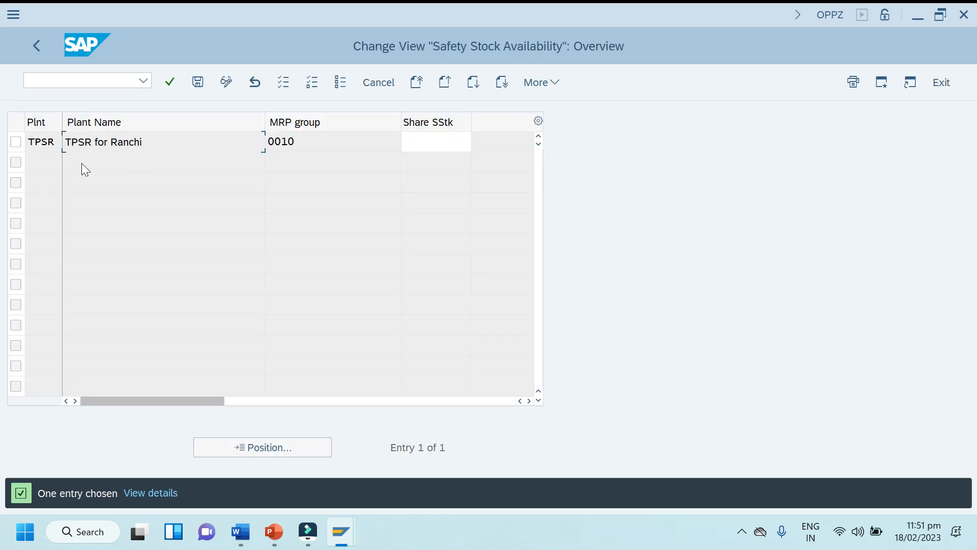
pyautogui.doubleClick(319, 140)
pyautogui.click(436, 142)
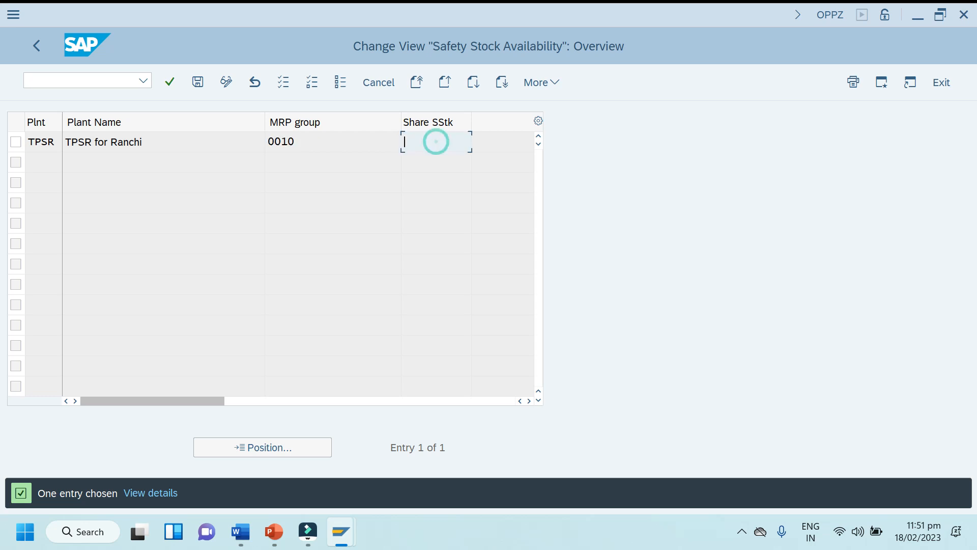
pyautogui.write('50')
pyautogui.click(198, 84)
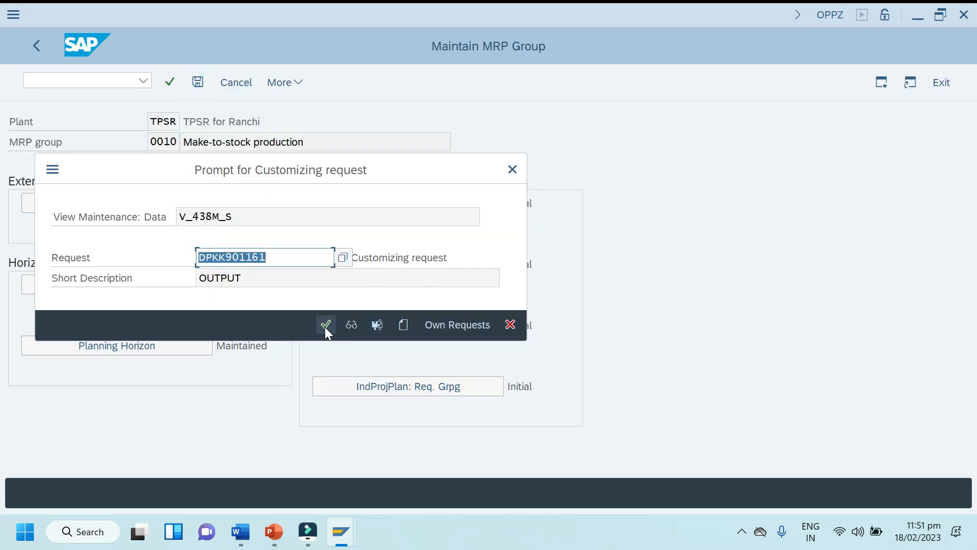
pyautogui.click(325, 325)
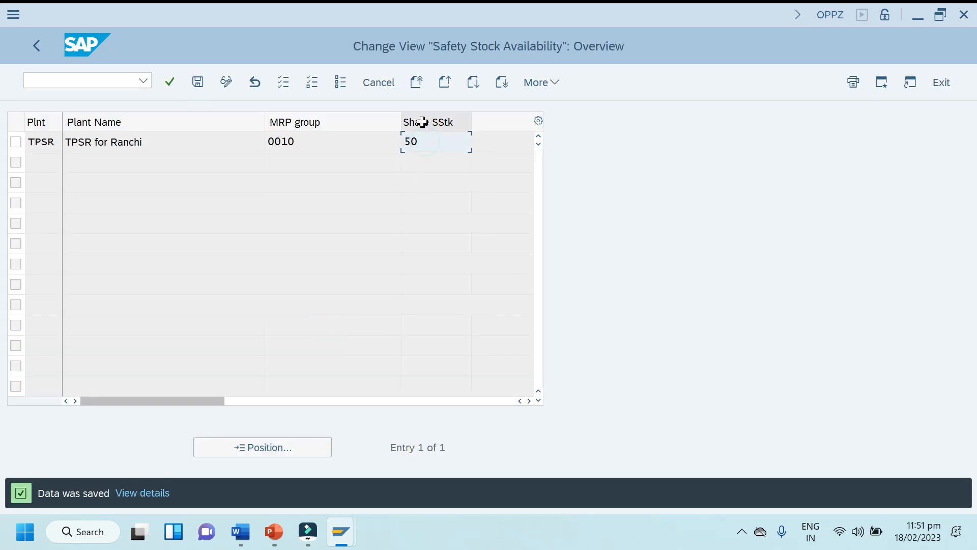
# Step: Read the field help for Share SStk, close it, and return to the MRP group overview
pyautogui.rightClick(438, 136)
pyautogui.click(471, 61)
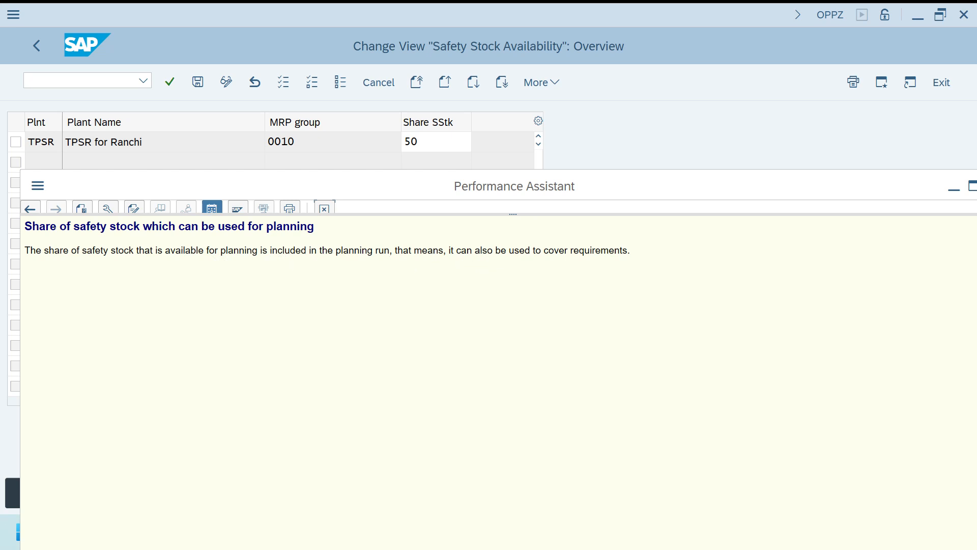
pyautogui.click(325, 208)
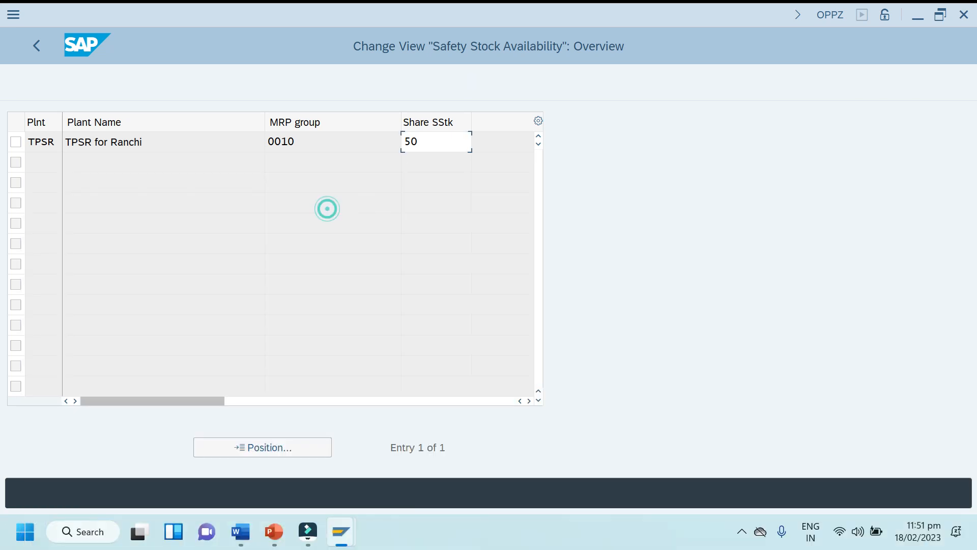
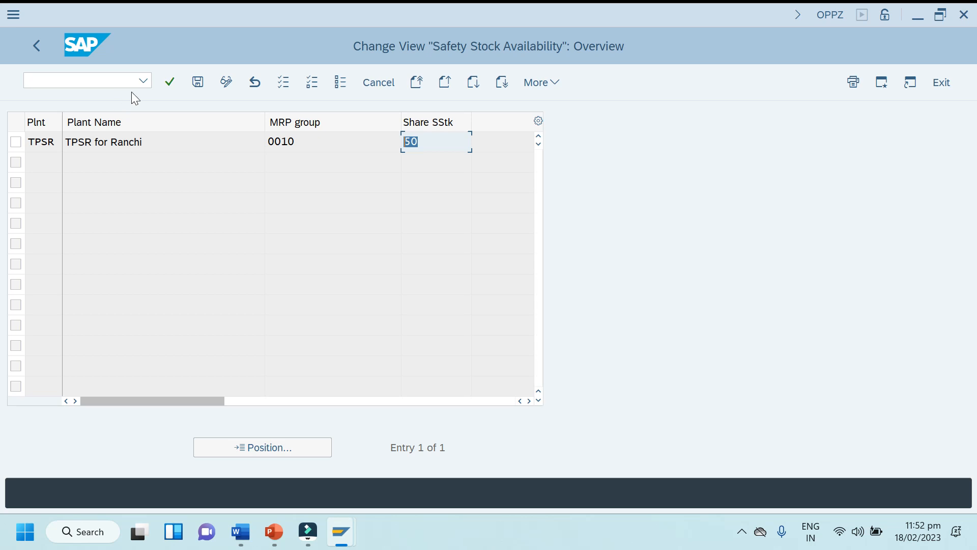
pyautogui.click(197, 87)
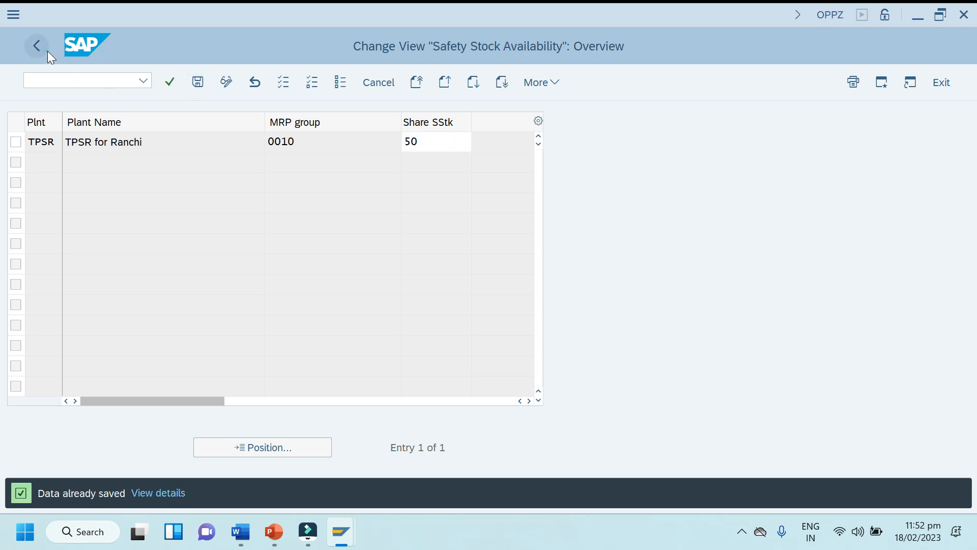
pyautogui.click(48, 51)
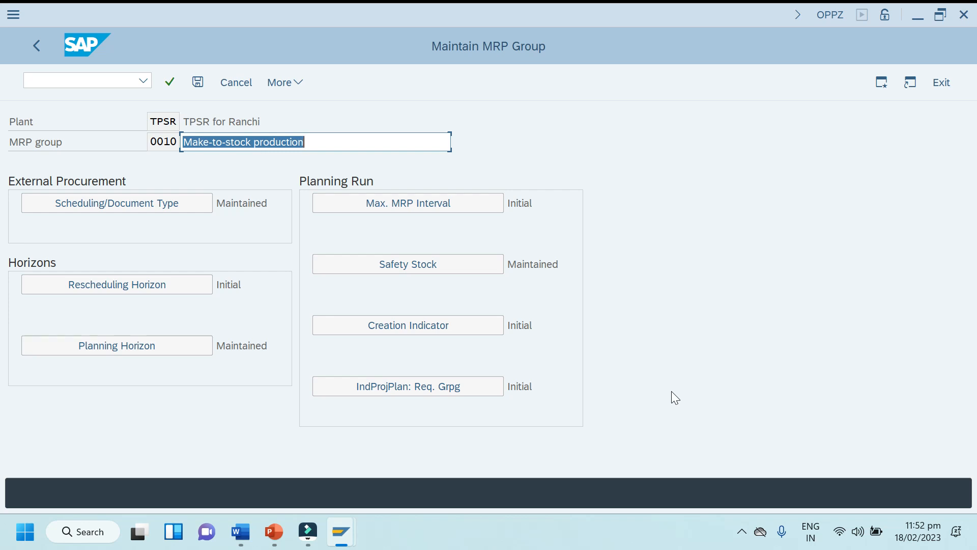
# Step: Set the MRP group's creation indicators Create Purchase Req. to 1 (Purchase requisitions) and Create MRP list to 1 (MRP list)
pyautogui.click(421, 334)
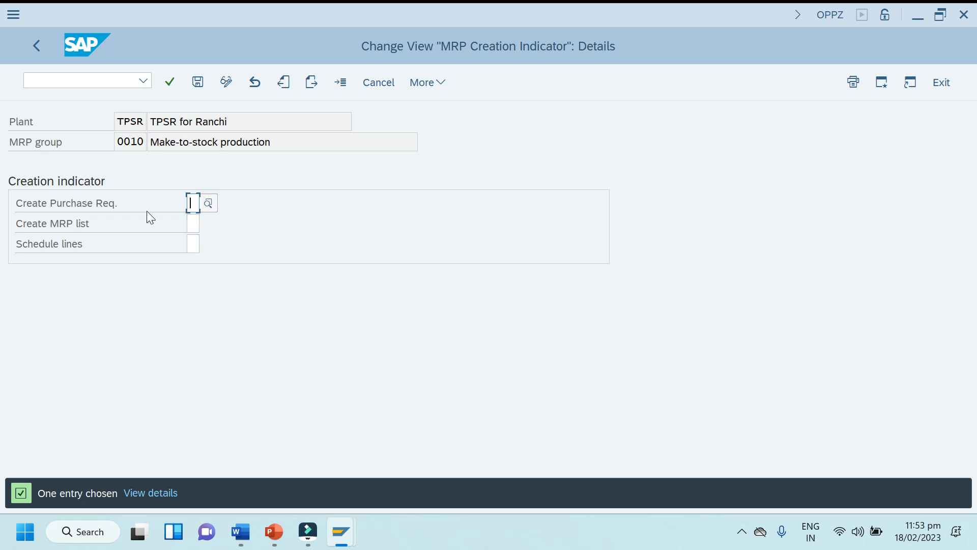
pyautogui.click(204, 207)
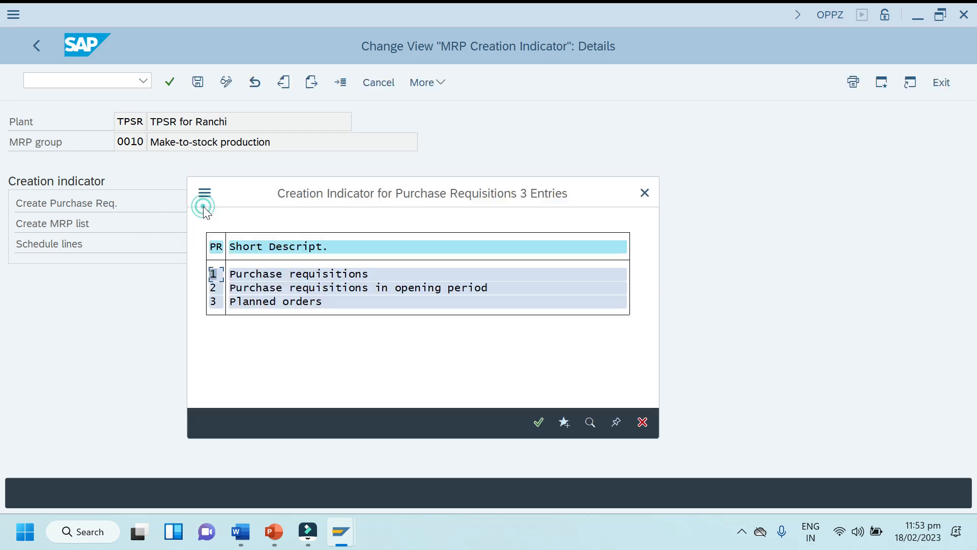
pyautogui.doubleClick(218, 277)
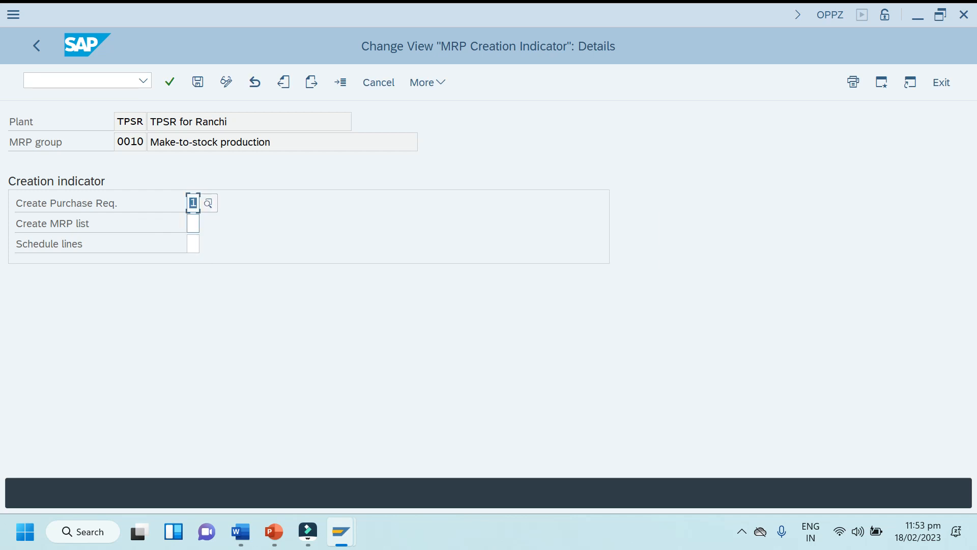
pyautogui.click(193, 224)
pyautogui.click(208, 224)
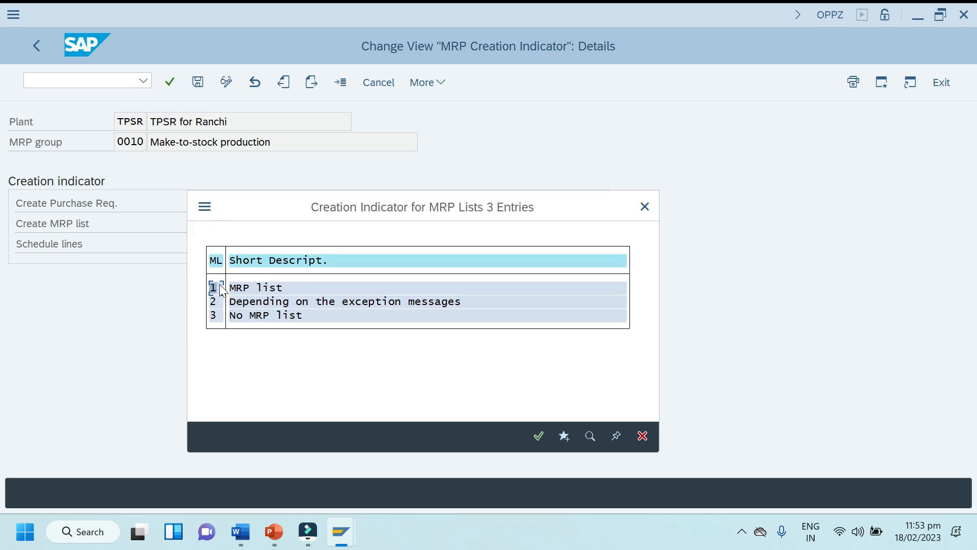
pyautogui.doubleClick(216, 288)
# Step: Set the Schedule lines creation indicator to 3 (Schedule lines) and save the entry under the proposed customizing request
pyautogui.click(193, 244)
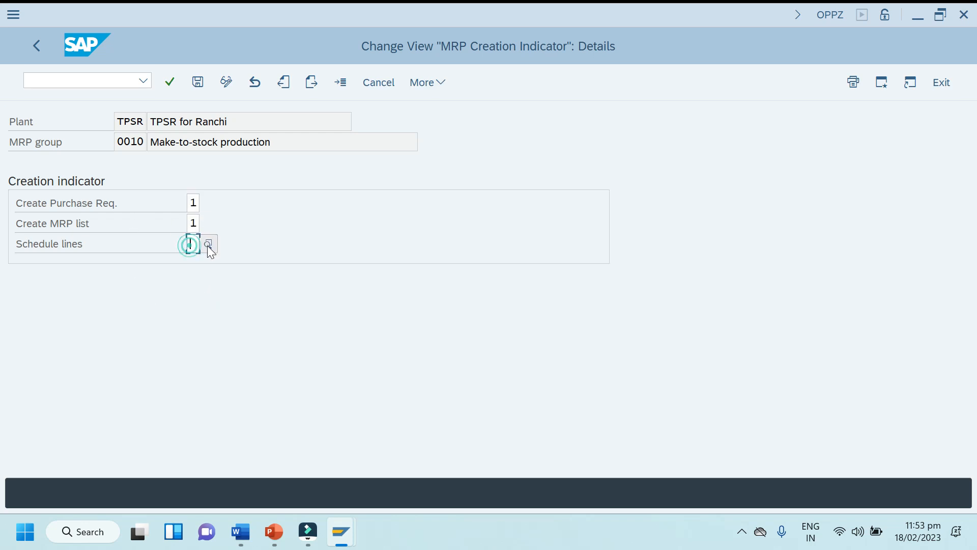
pyautogui.click(208, 246)
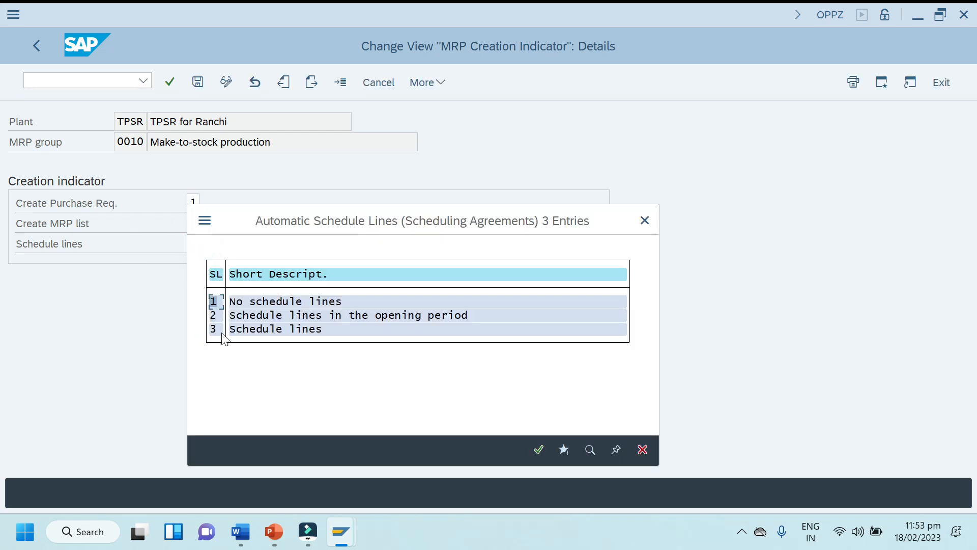
pyautogui.doubleClick(214, 328)
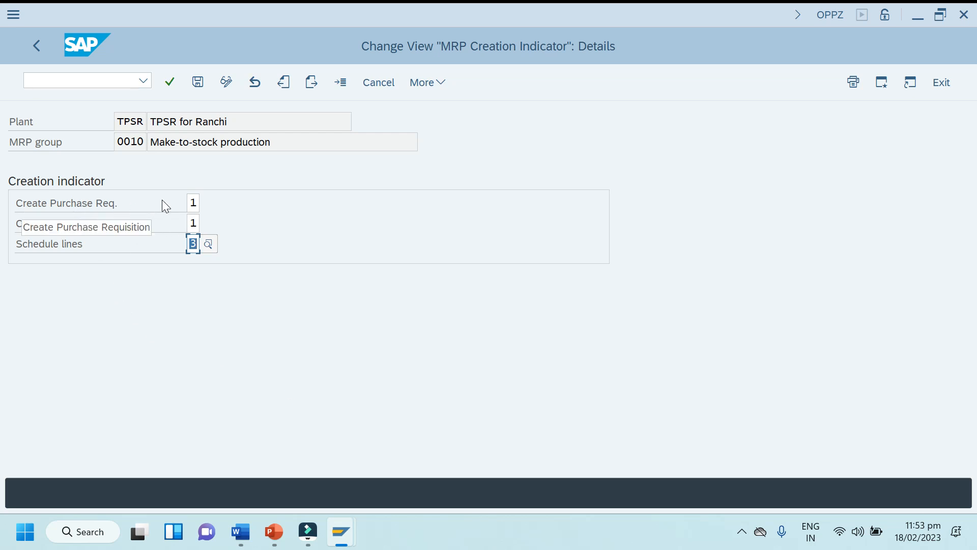
pyautogui.click(213, 198)
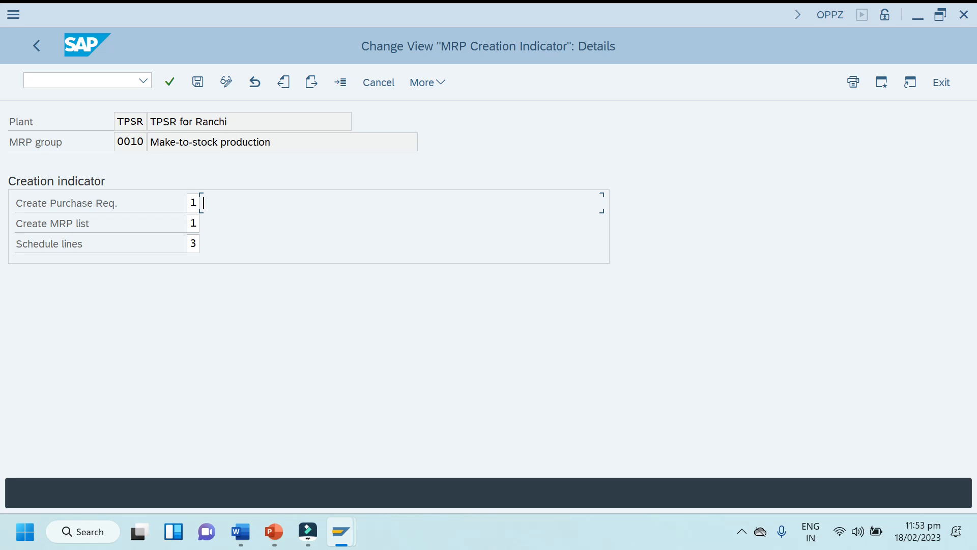
pyautogui.click(194, 84)
pyautogui.click(328, 322)
# Step: Leave the MRP group maintenance, return to the IMG structure and open Define MRP Group for Each Material Type
pyautogui.click(41, 44)
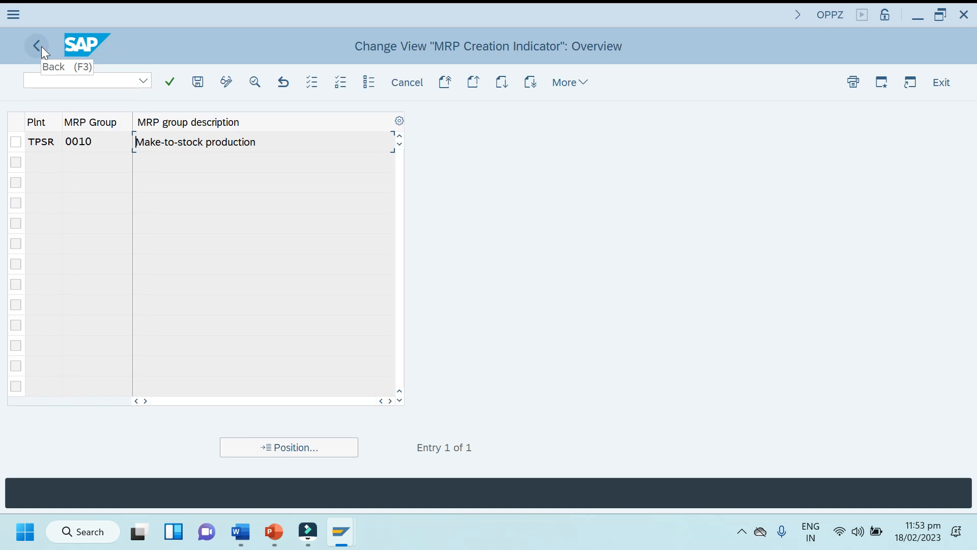
pyautogui.click(44, 54)
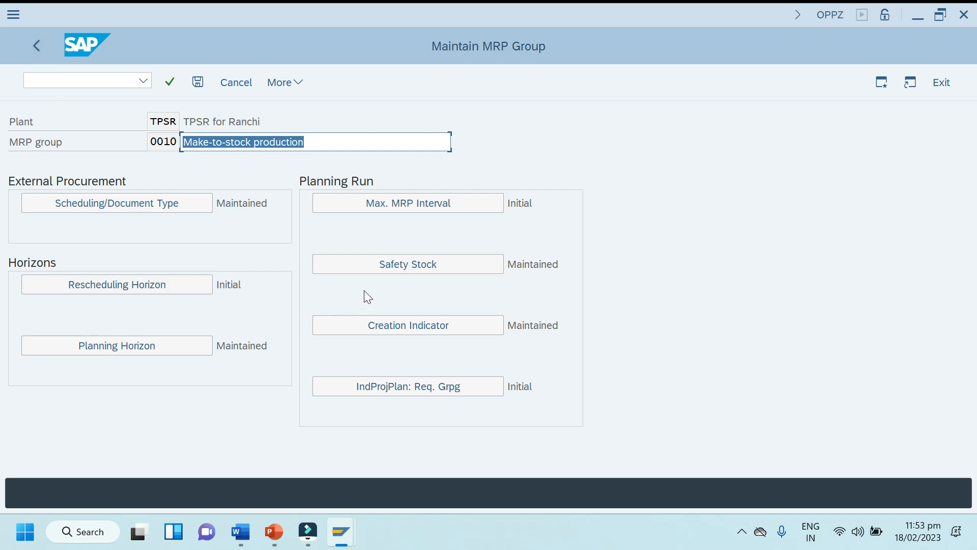
pyautogui.click(39, 51)
pyautogui.click(39, 50)
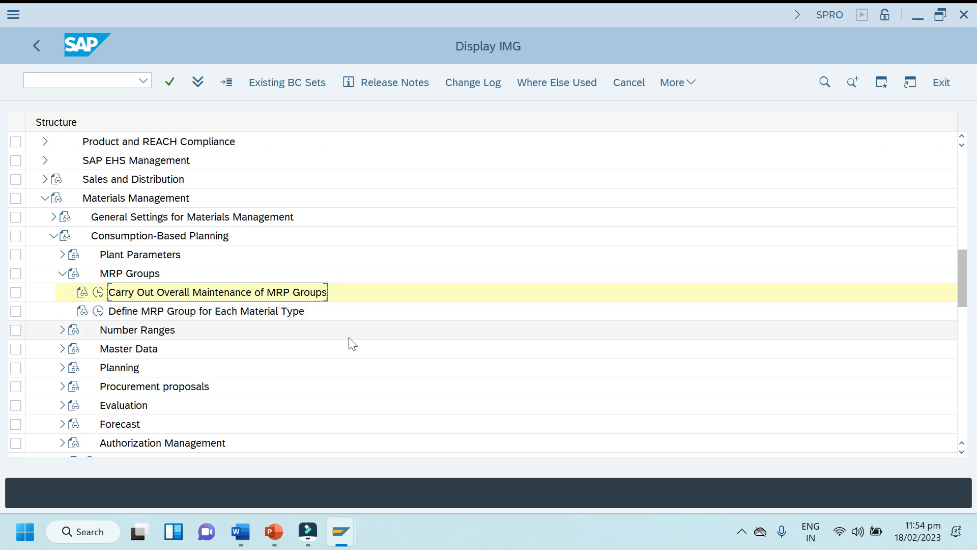
pyautogui.click(110, 312)
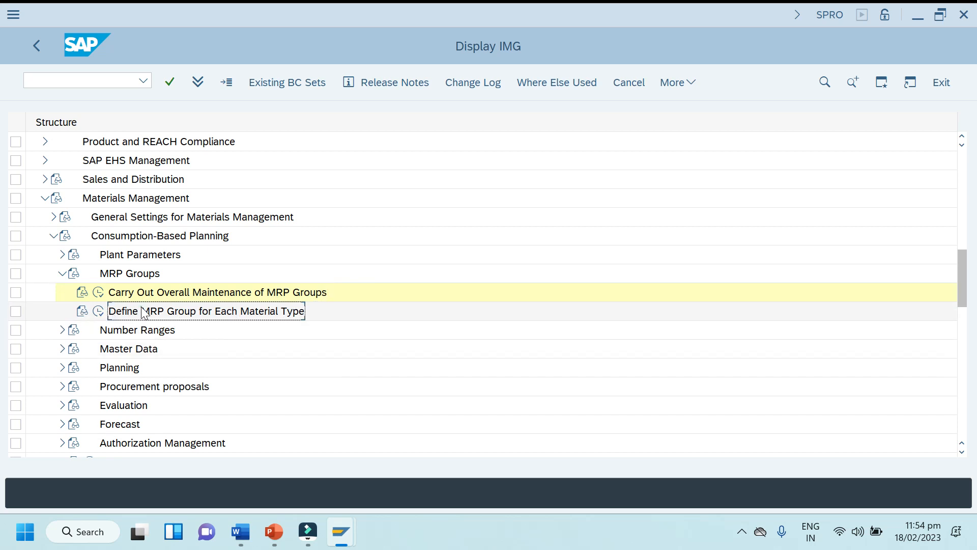
pyautogui.click(99, 313)
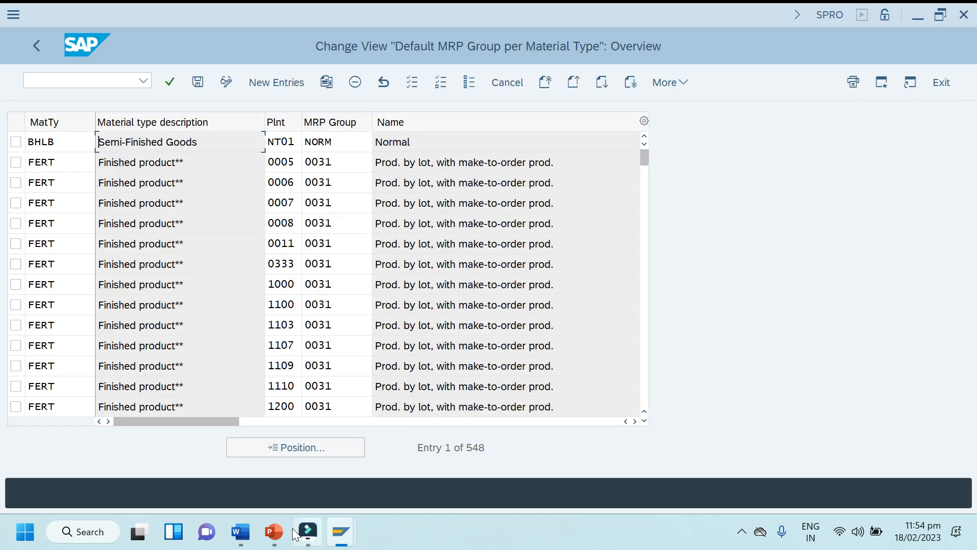
# Step: Switch to PowerPoint and enter the bullet "Define MRP group for Each material Type" in slide 18's empty content placeholder
pyautogui.click(274, 531)
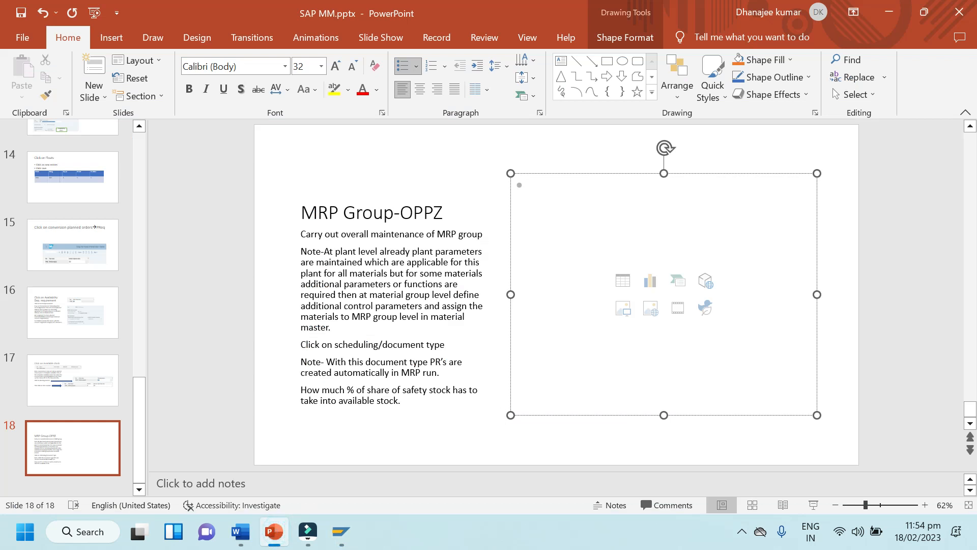
pyautogui.write('De')
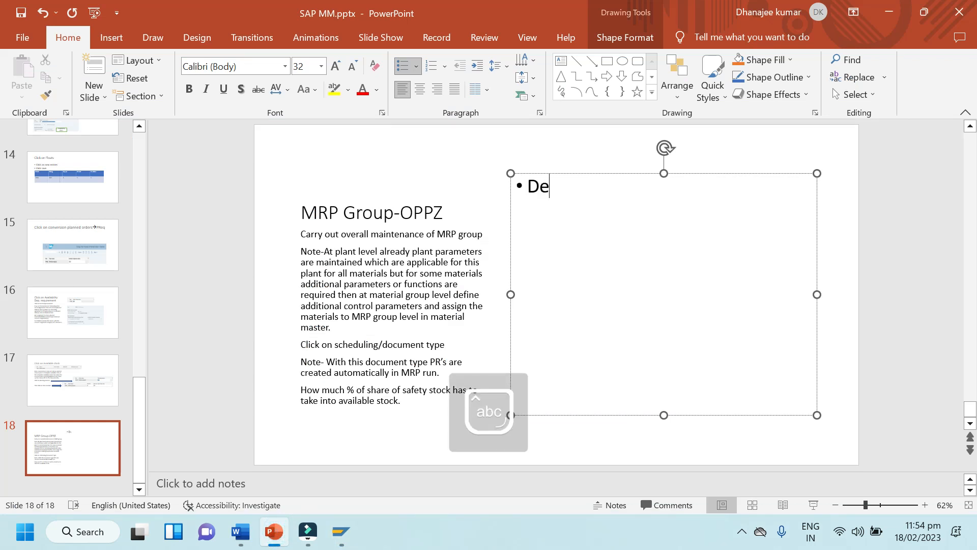
pyautogui.write('fine MRP group ')
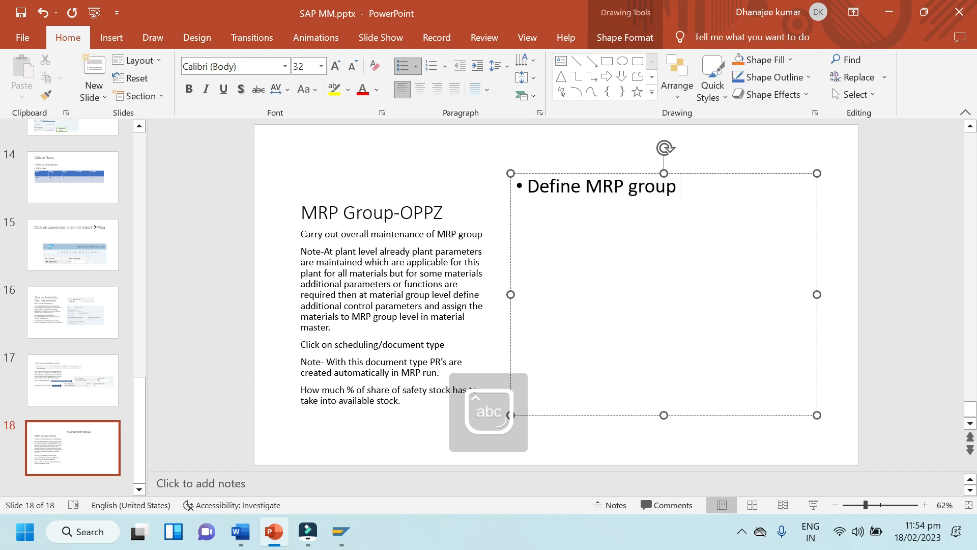
pyautogui.write('for Each mate')
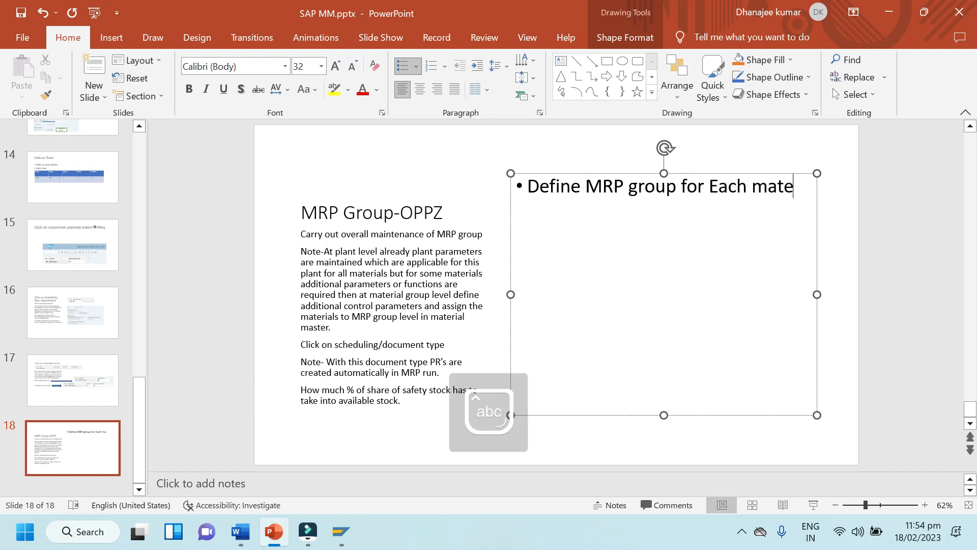
pyautogui.write('rial nType')
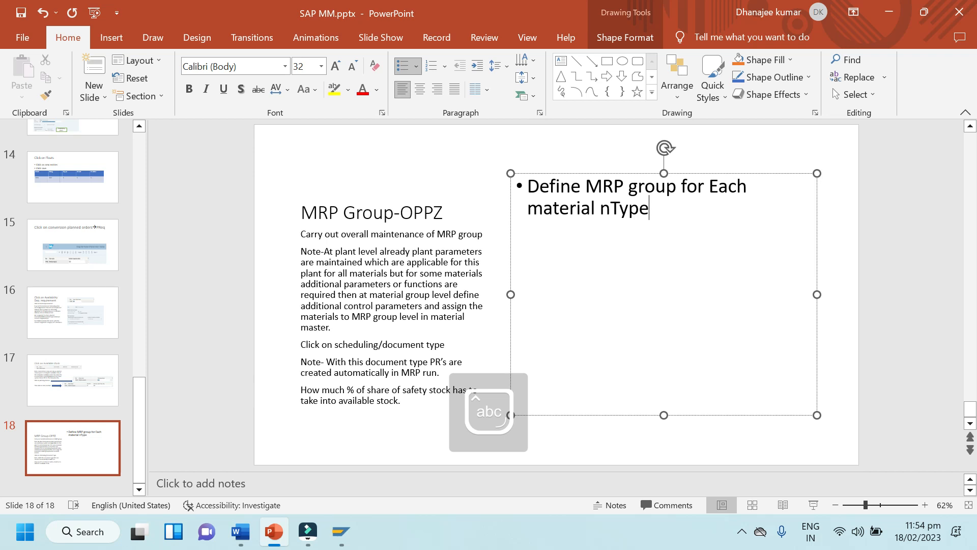
pyautogui.click(609, 212)
pyautogui.press('BackSpace')
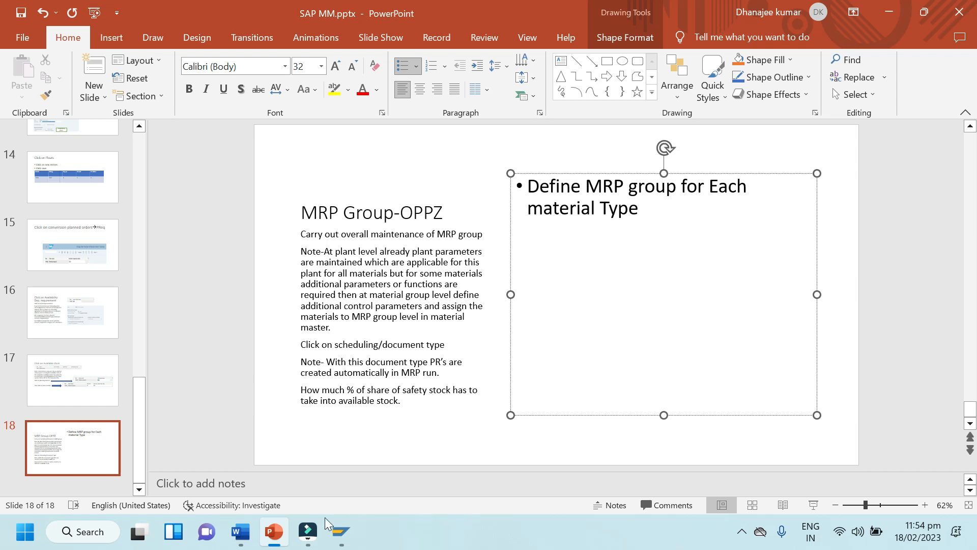
# Step: Switch back to SAP and position the default MRP group list at material type ROH and plant TPSR
pyautogui.moveTo(340, 531)
pyautogui.click(394, 459)
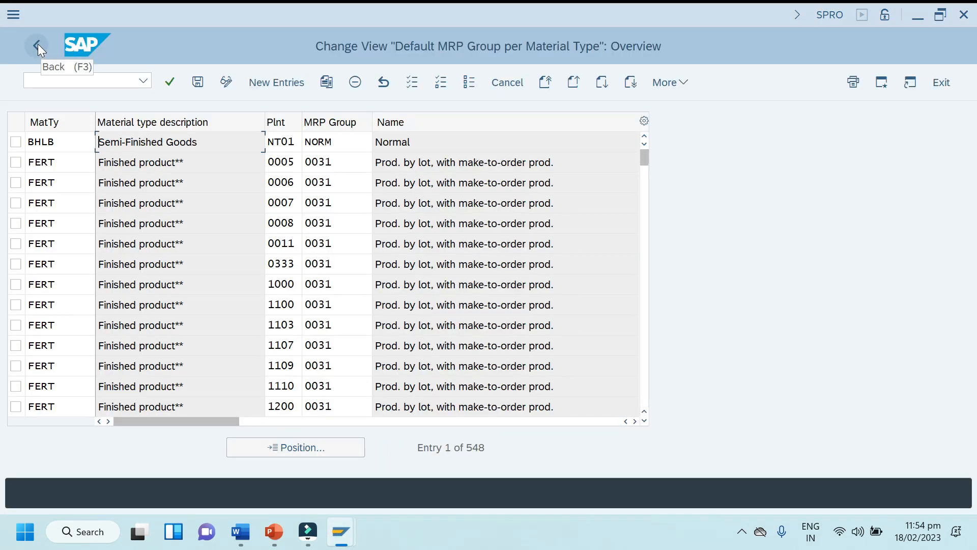
pyautogui.click(291, 448)
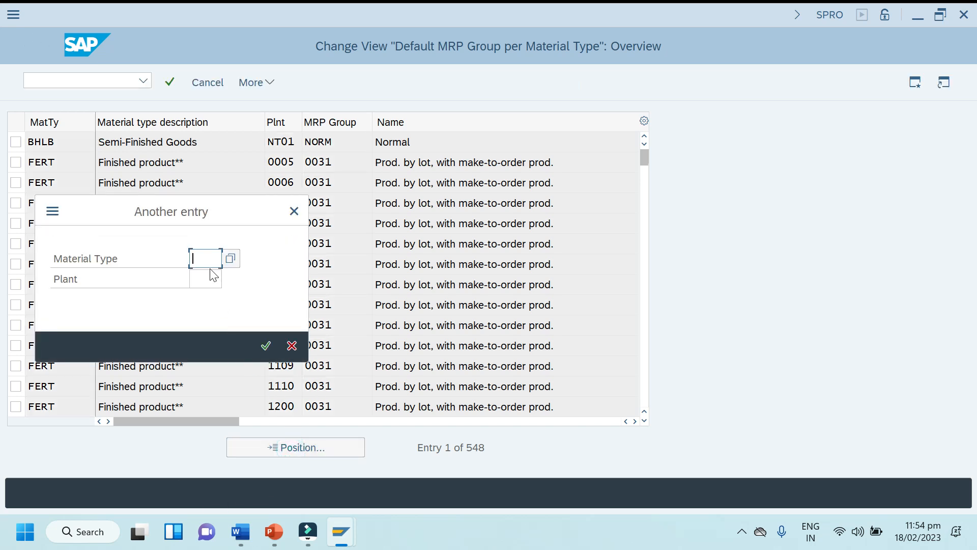
pyautogui.press('capslock')
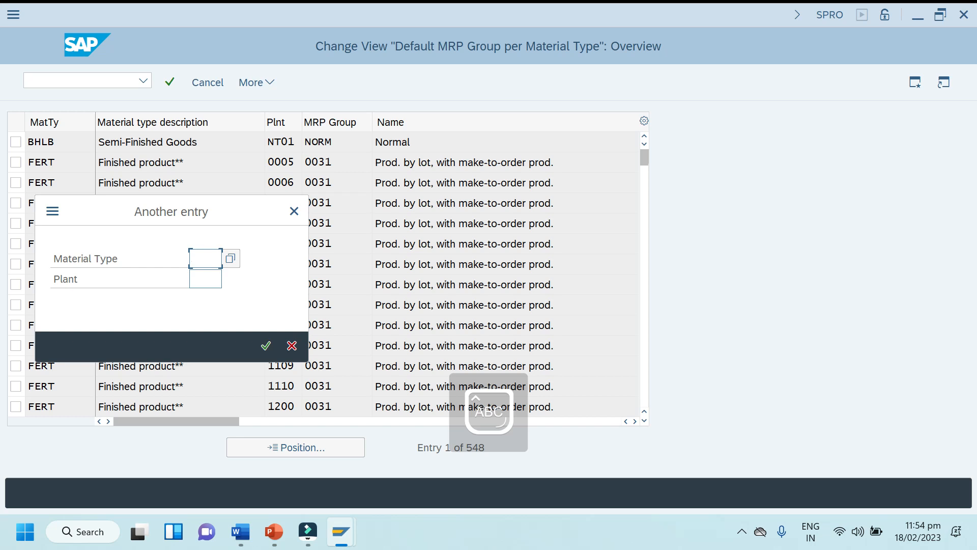
pyautogui.write('ROH')
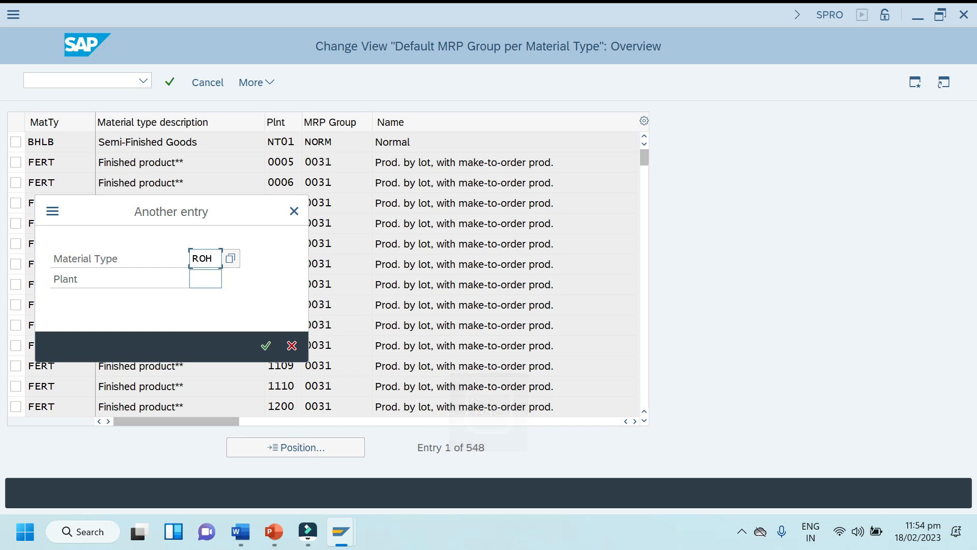
pyautogui.click(207, 281)
pyautogui.write('TPSR')
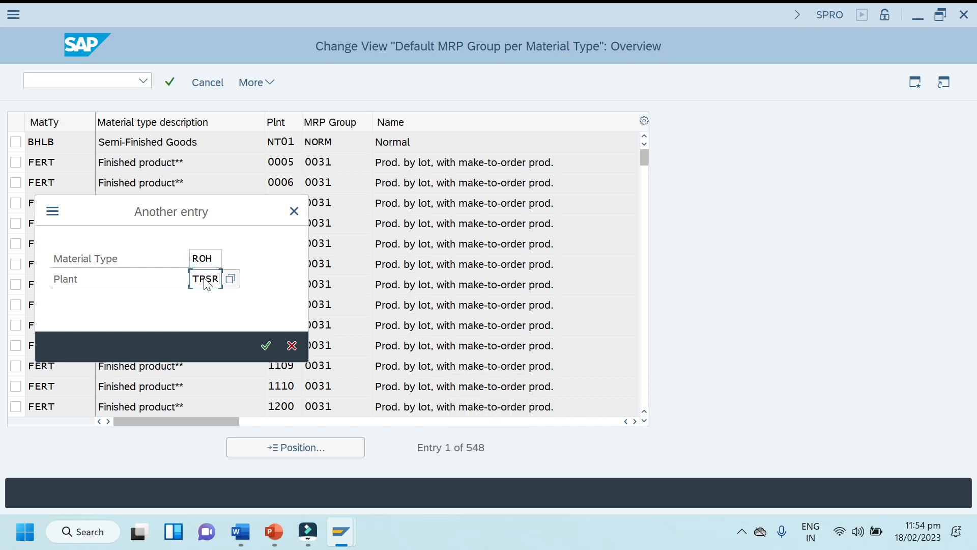
pyautogui.press('Return')
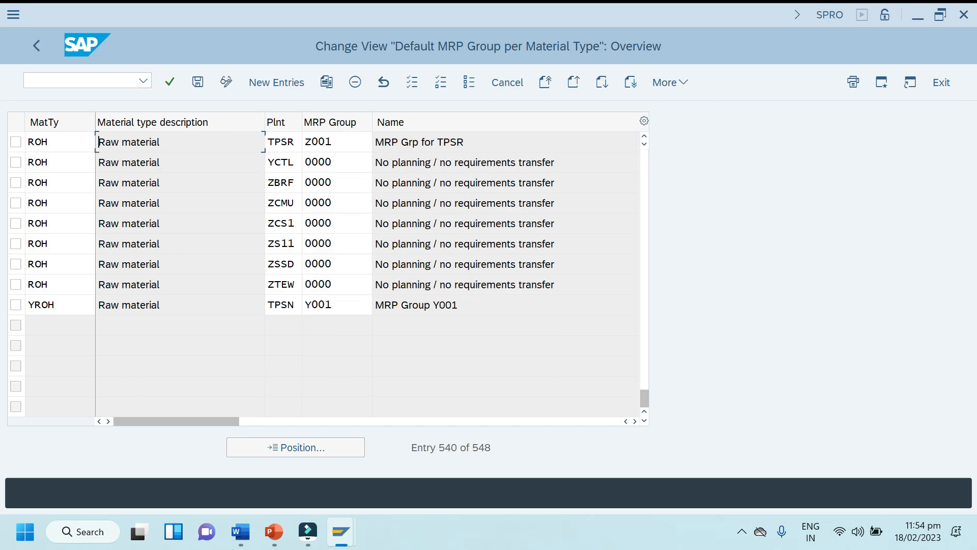
# Step: Replace the MRP group of the ROH entry for plant TPSR with 0010
pyautogui.click(355, 141)
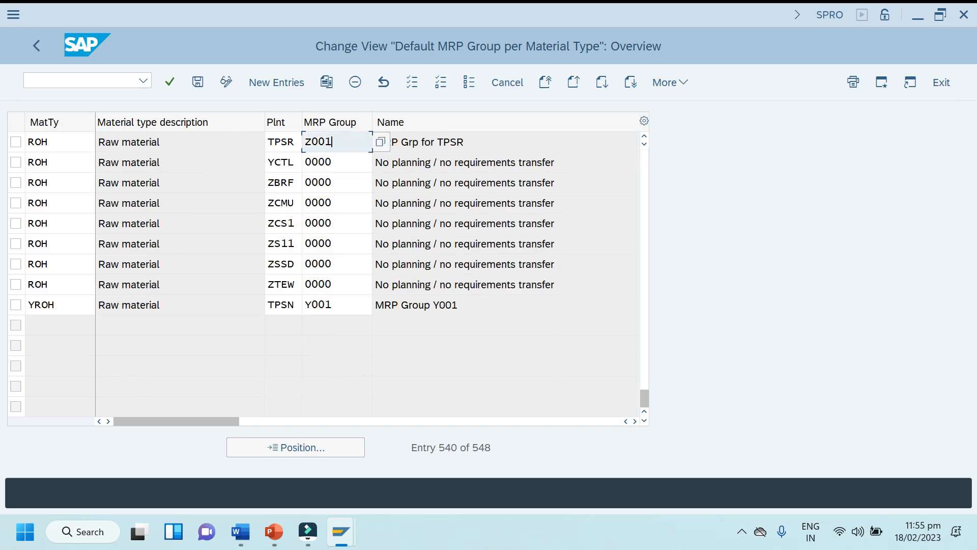
pyautogui.press('BackSpace')
pyautogui.press('BackSpace')
pyautogui.press('BackSpace')
pyautogui.press('BackSpace')
pyautogui.write('0010')
# Step: Capture a rectangular snip of the view's header area and the ROH/TPSR row with Snipping Tool
pyautogui.click(99, 535)
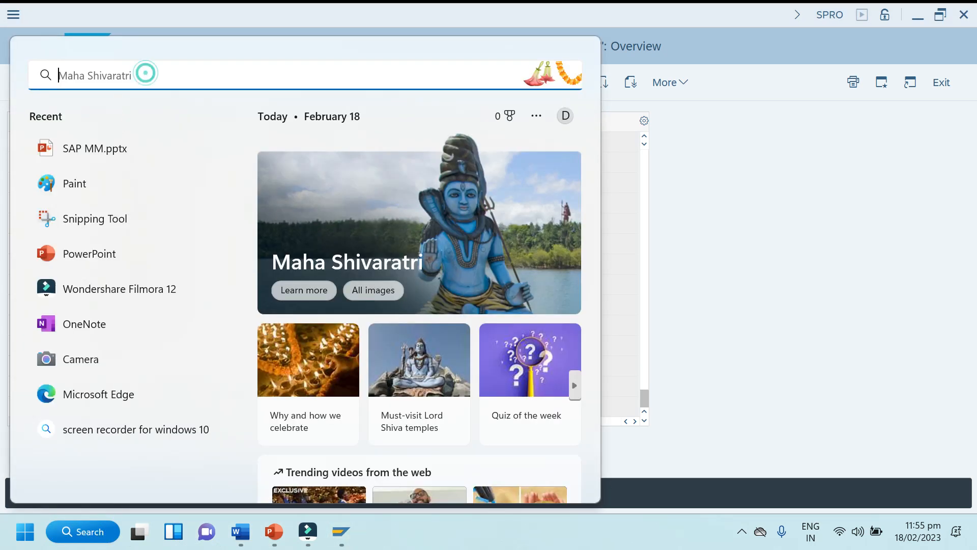
pyautogui.write('Sn')
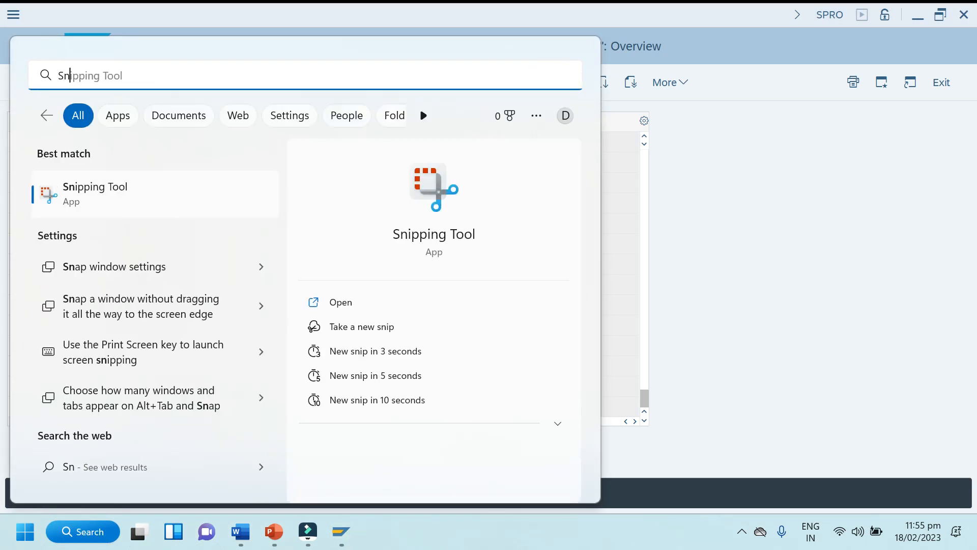
pyautogui.click(446, 244)
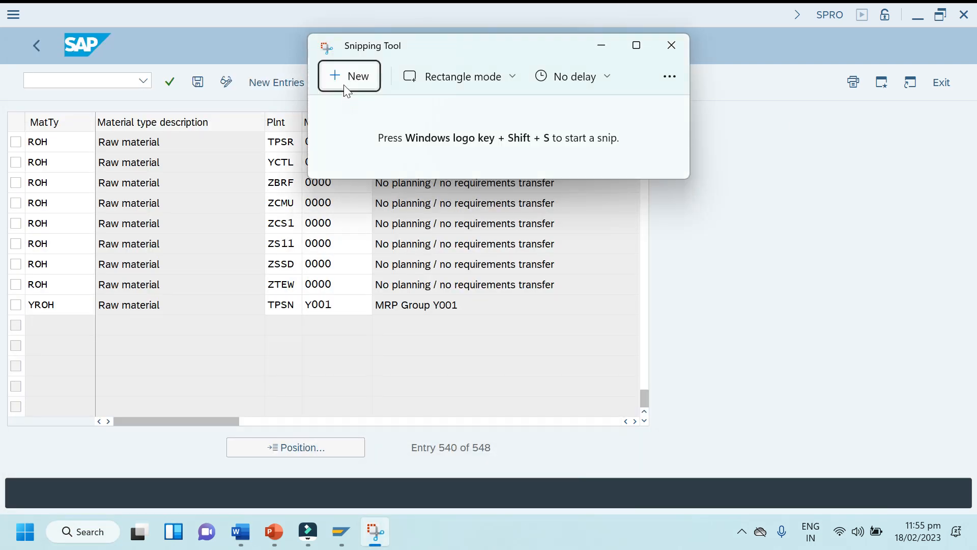
pyautogui.click(344, 77)
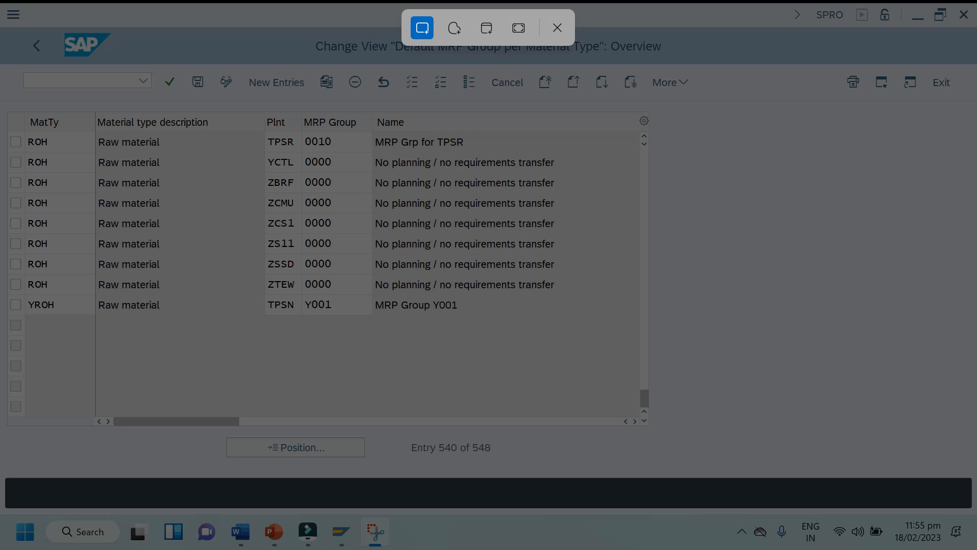
pyautogui.moveTo(1, 26); pyautogui.dragTo(686, 147)
# Step: Paste the snip into slide 18 in PowerPoint, shrink it to about 15.58 x 2.77 cm and place it beneath the new bullet
pyautogui.click(275, 532)
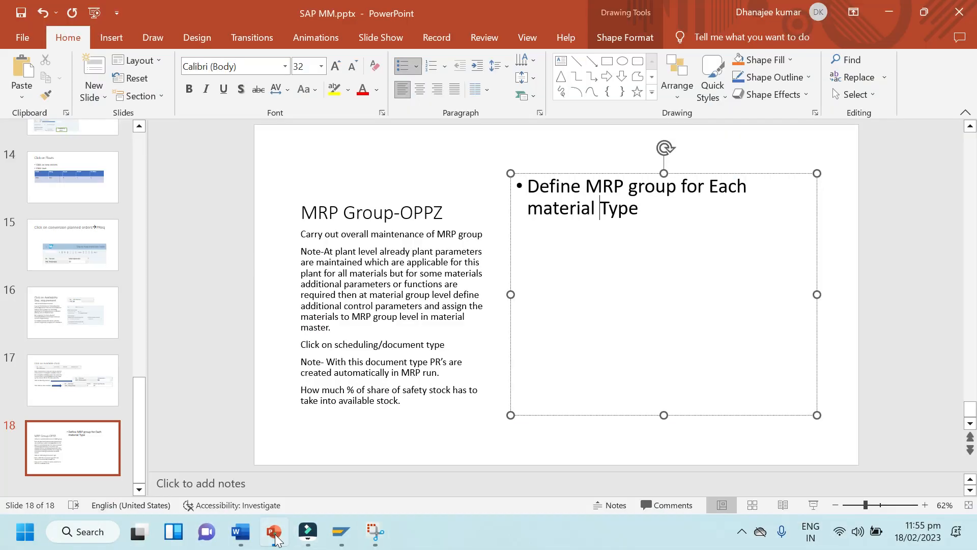
pyautogui.click(657, 219)
pyautogui.press('Return')
pyautogui.hotkey('ctrl', 'v')
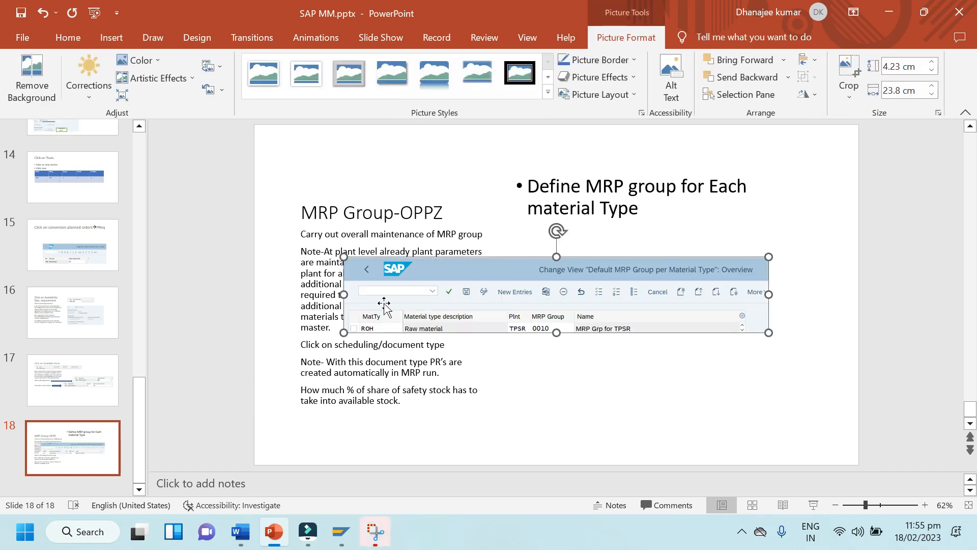
pyautogui.moveTo(343, 257); pyautogui.dragTo(492, 295)
pyautogui.moveTo(585, 290); pyautogui.dragTo(620, 241)
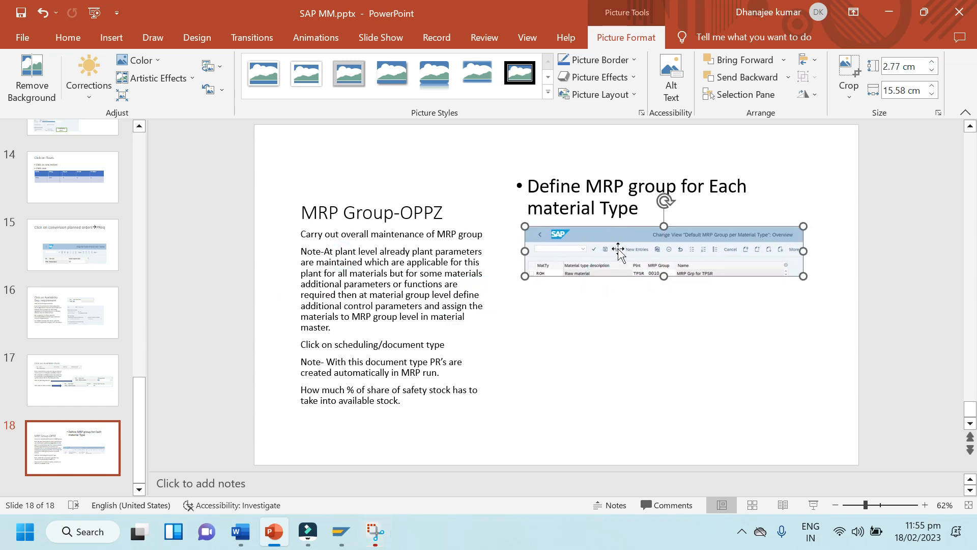
pyautogui.click(694, 334)
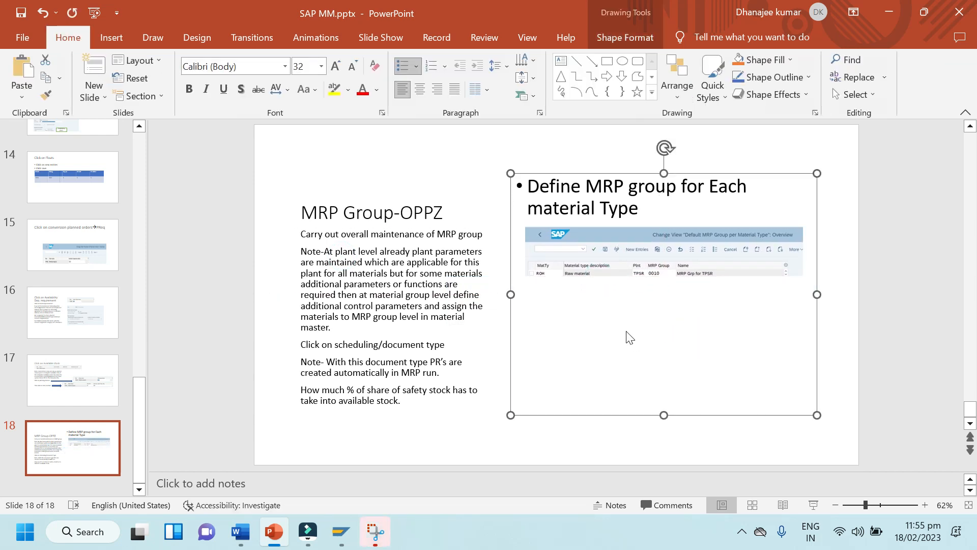
# Step: Switch back to SAP and save the ROH/TPSR default MRP group entry under the proposed customizing request
pyautogui.click(375, 531)
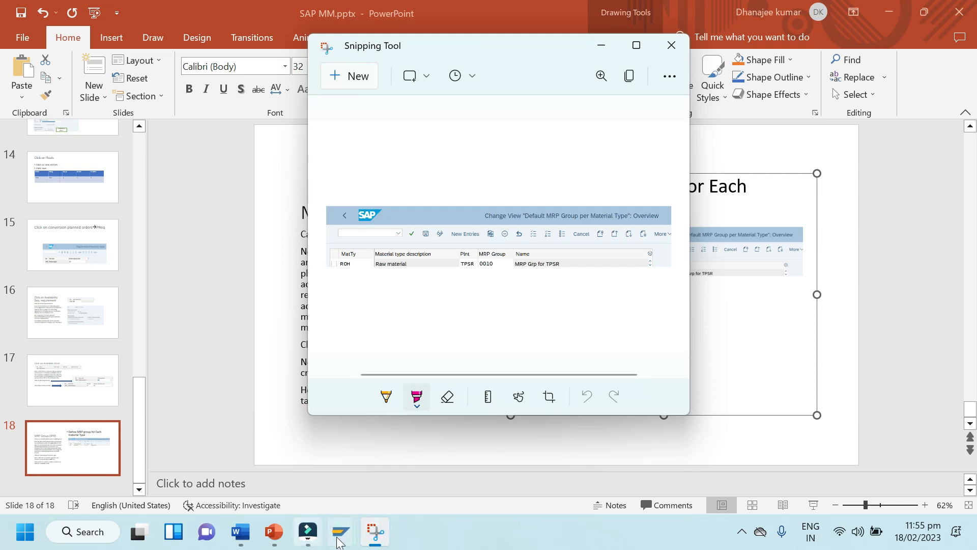
pyautogui.moveTo(339, 540)
pyautogui.click(432, 446)
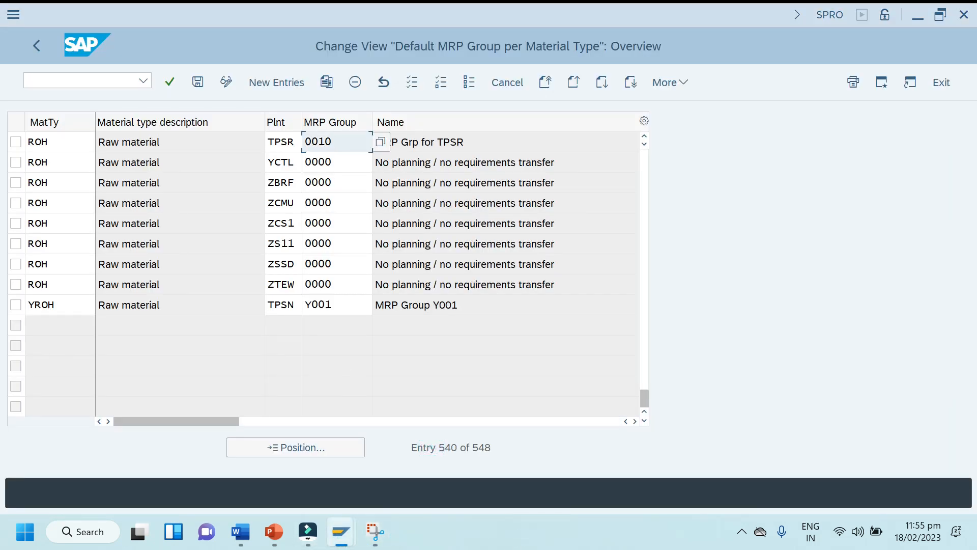
pyautogui.click(38, 142)
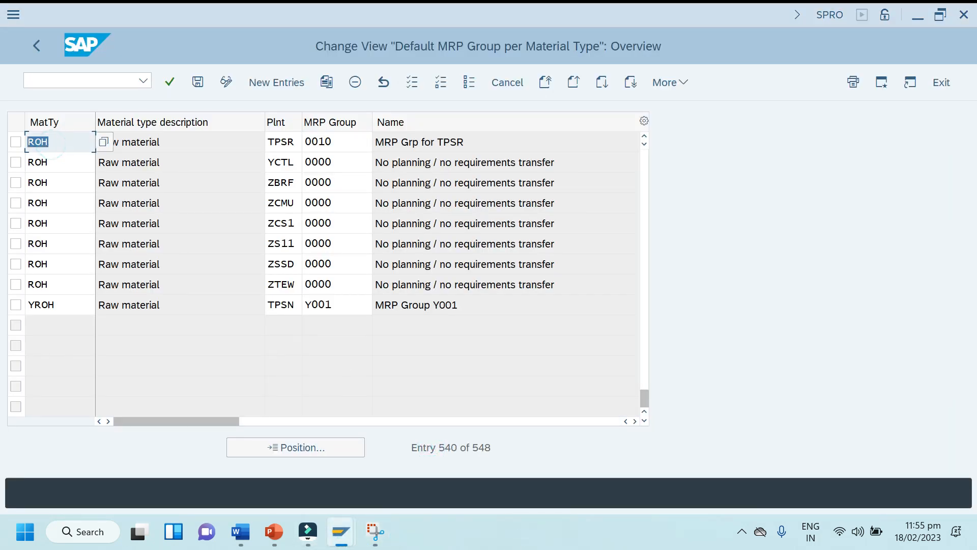
pyautogui.click(350, 144)
pyautogui.click(198, 81)
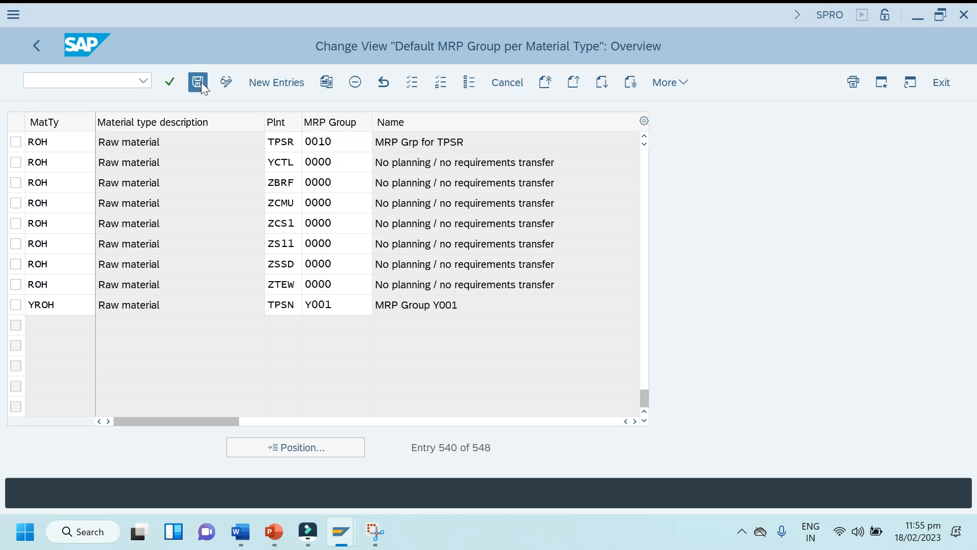
pyautogui.click(325, 324)
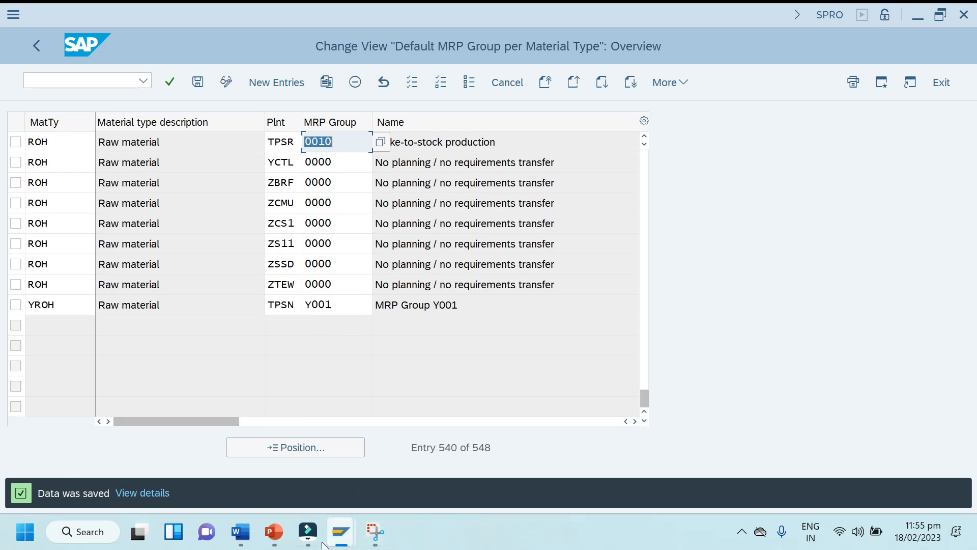
# Step: Switch to PowerPoint and begin slide 18's speaker notes with "In material master defaultlu"
pyautogui.click(274, 531)
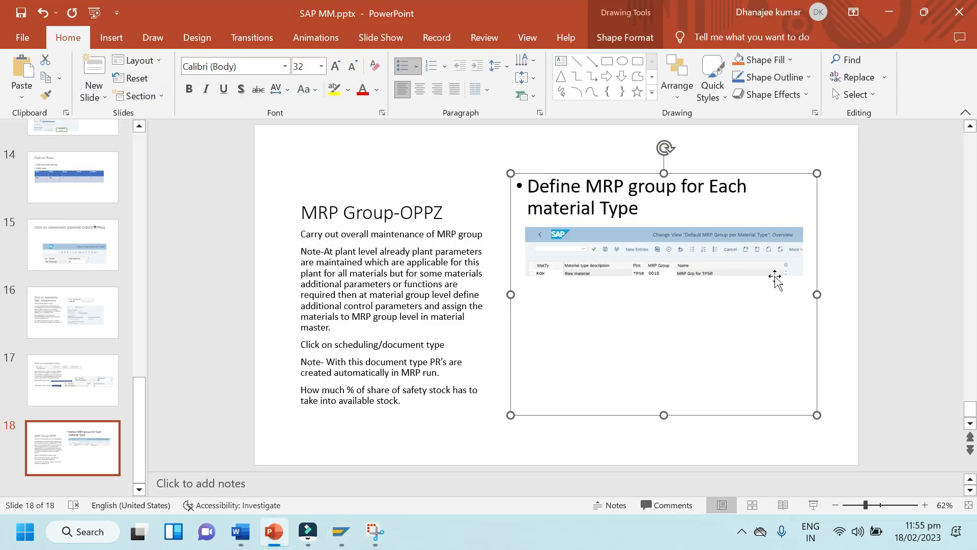
pyautogui.click(264, 481)
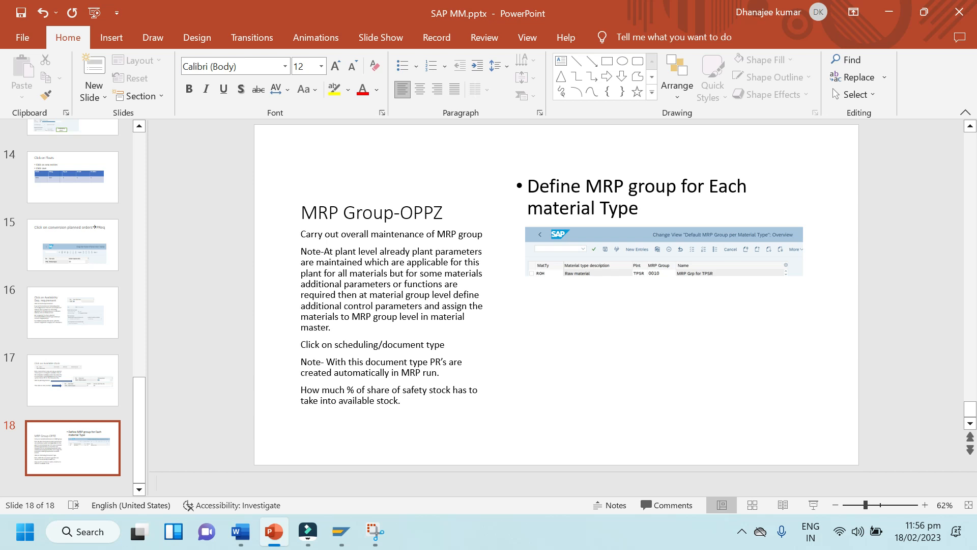
pyautogui.write('In material ma')
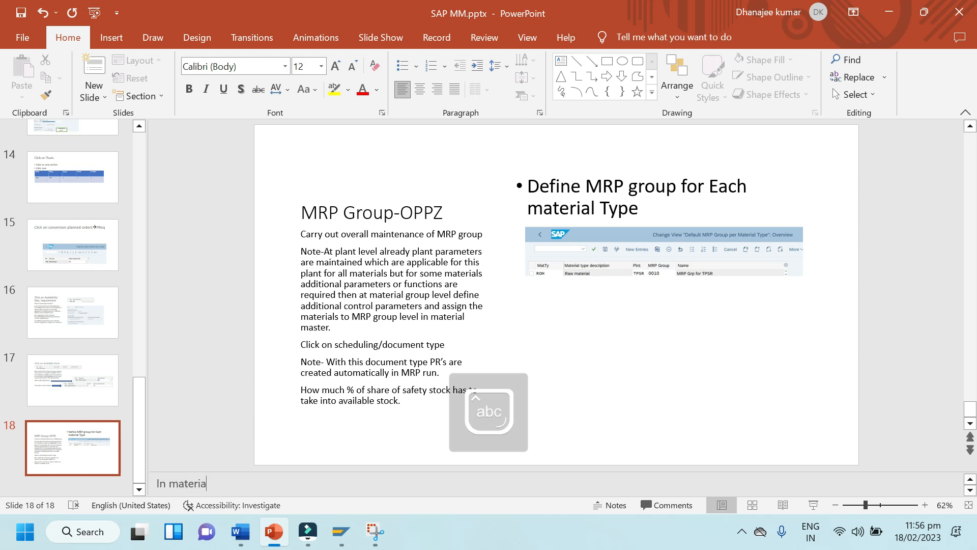
pyautogui.write('er')
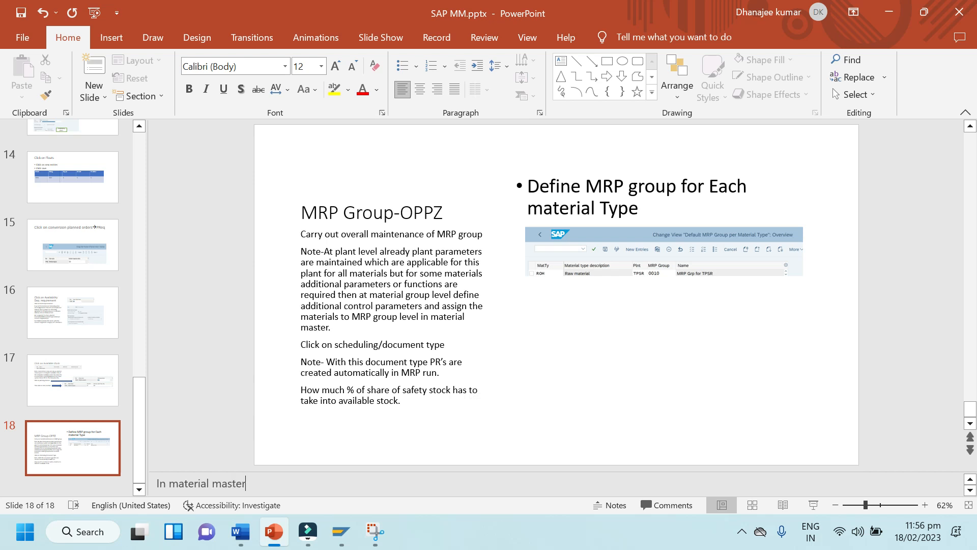
pyautogui.write(' defaultlu')
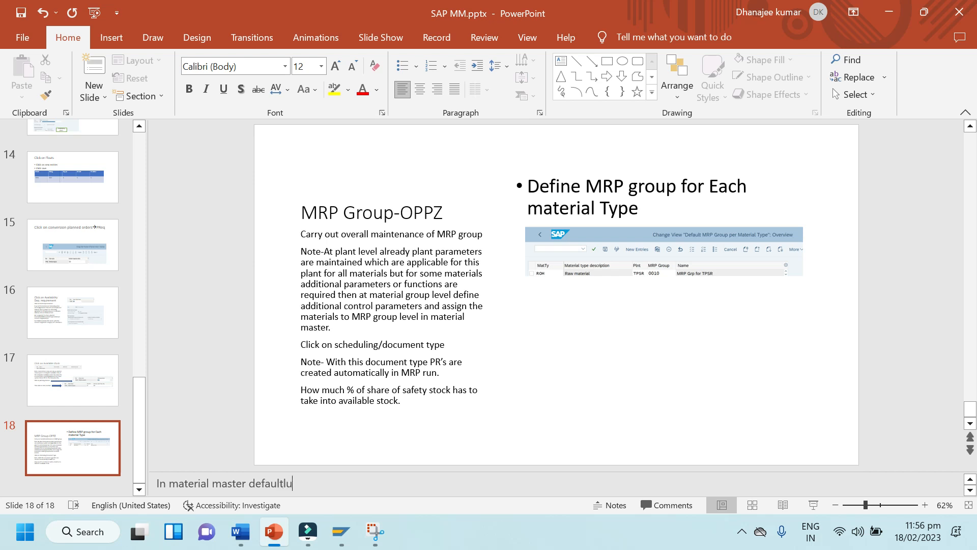
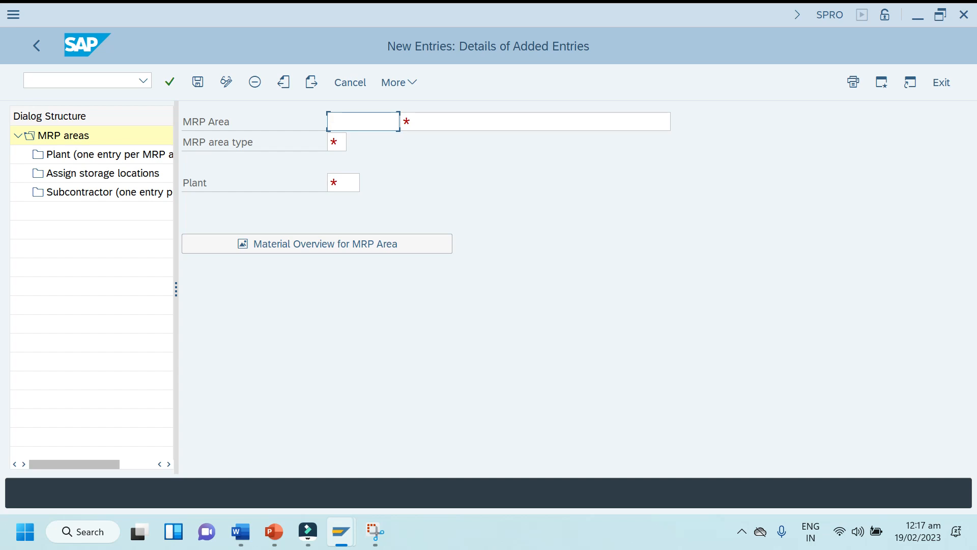
# Step: Enter ZTPS as the MRP area key of the new entry
pyautogui.press('capslock')
pyautogui.write('Z')
pyautogui.press('capslock')
pyautogui.write('tps')
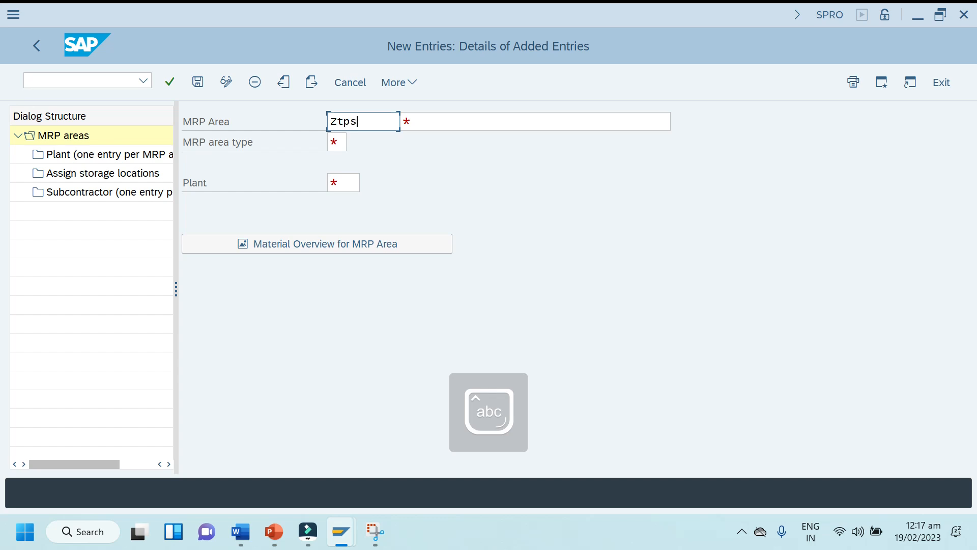
pyautogui.press('BackSpace')
pyautogui.press('BackSpace')
pyautogui.press('BackSpace')
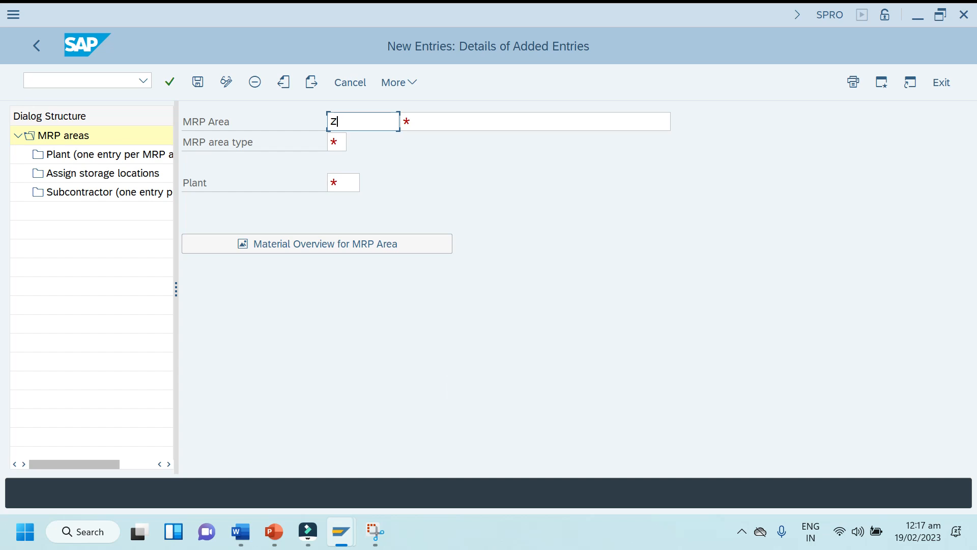
pyautogui.press('capslock')
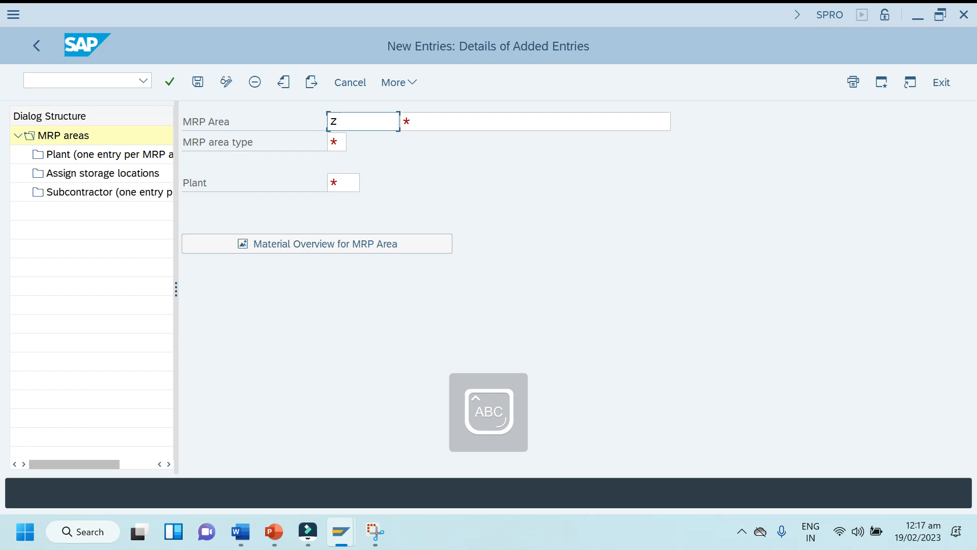
pyautogui.write('TPS')
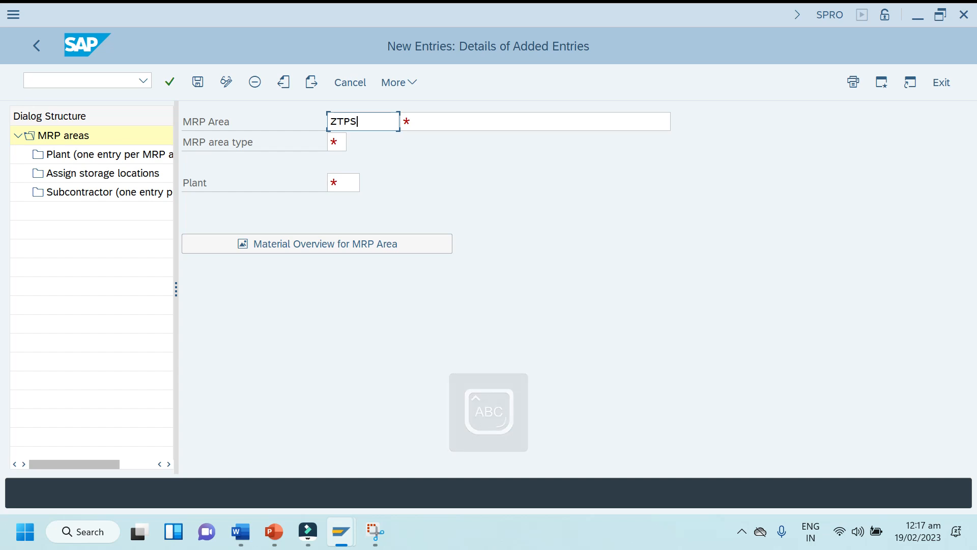
# Step: Describe the new MRP area as "MRP area for TPSR"
pyautogui.click(464, 119)
pyautogui.write('Mrp St')
pyautogui.press('BackSpace')
pyautogui.press('BackSpace')
pyautogui.press('BackSpace')
pyautogui.press('BackSpace')
pyautogui.press('BackSpace')
pyautogui.press('capslock')
pyautogui.write('RP')
pyautogui.press('capslock')
pyautogui.write('area at')
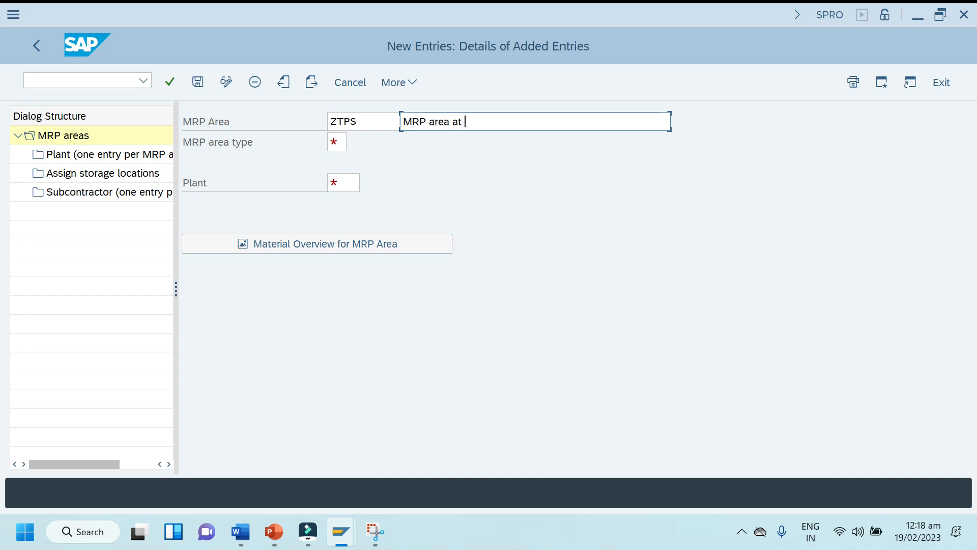
pyautogui.press('BackSpace')
pyautogui.press('BackSpace')
pyautogui.write('for')
pyautogui.press('capslock')
pyautogui.write('TPSR')
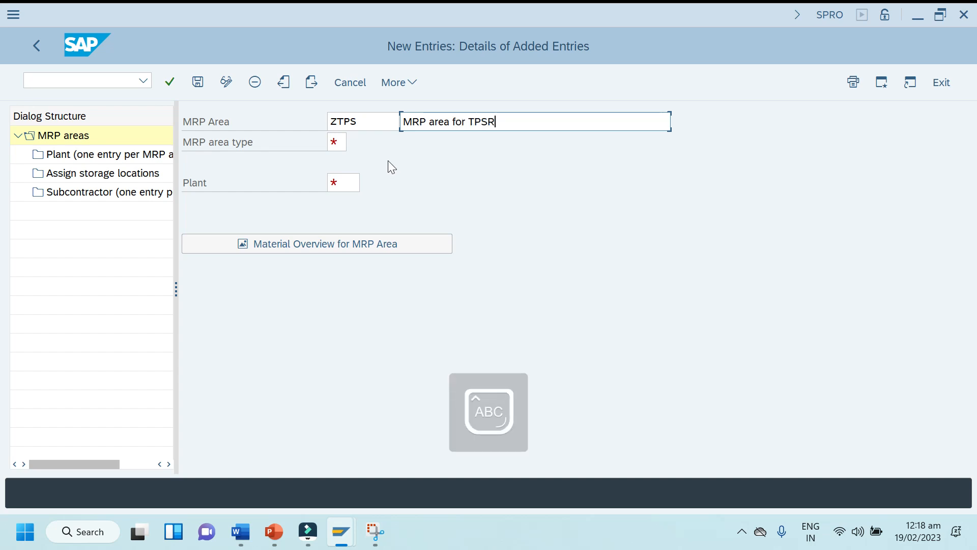
# Step: Assign MRP area type 01 (Plant) and plant TPSR to the new entry, and try to save it
pyautogui.click(340, 147)
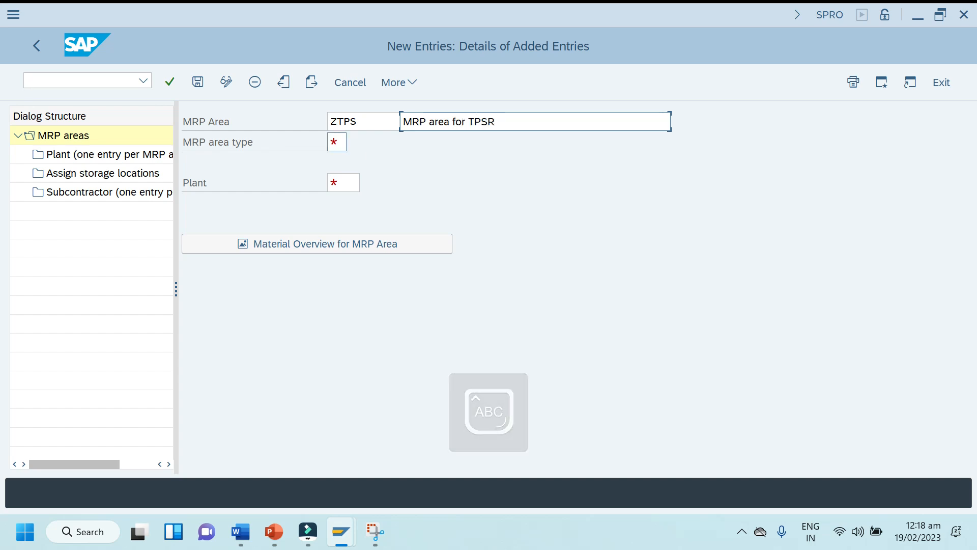
pyautogui.click(356, 143)
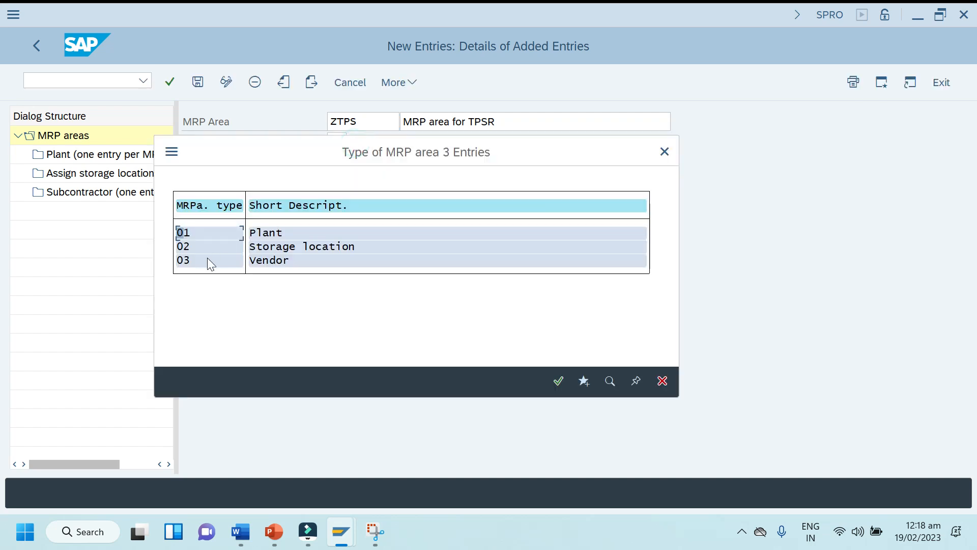
pyautogui.doubleClick(179, 230)
pyautogui.click(338, 183)
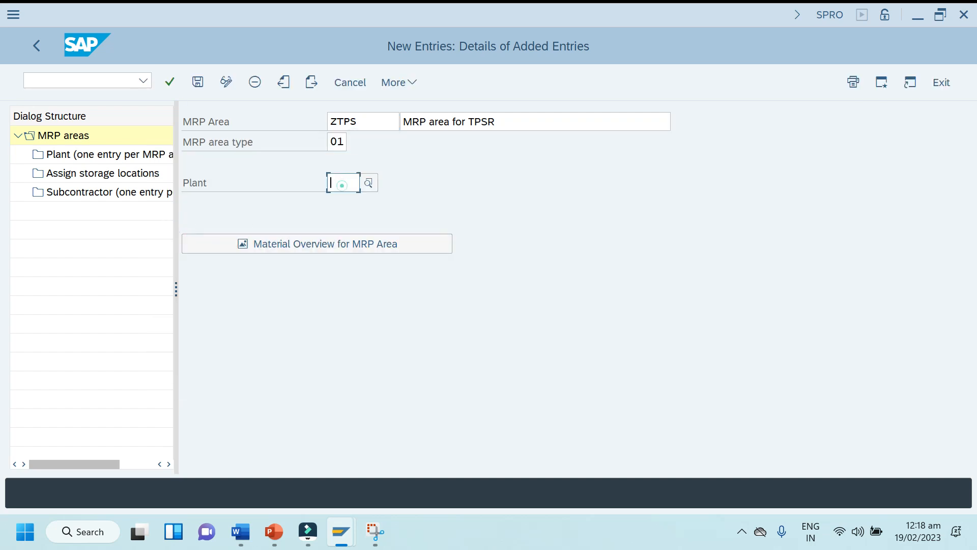
pyautogui.write('TPSR')
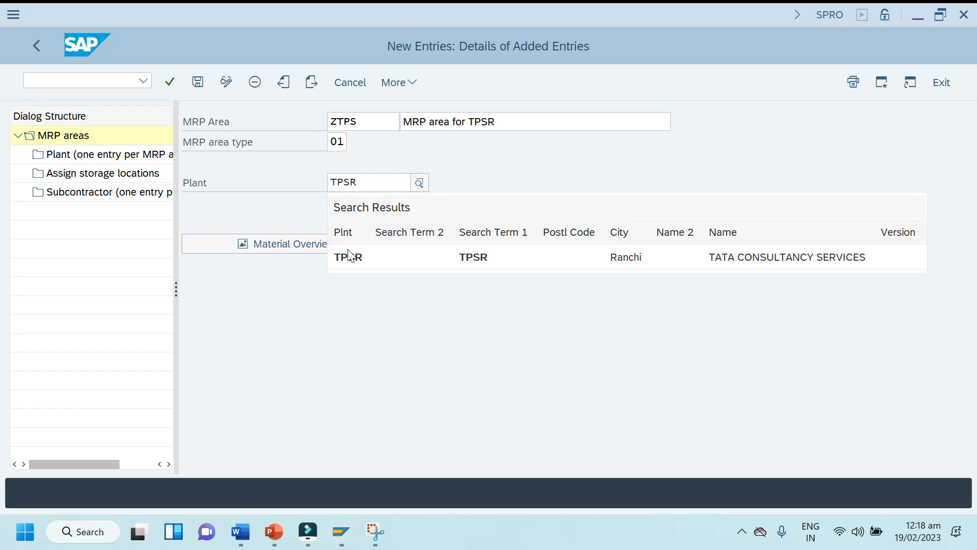
pyautogui.click(351, 257)
pyautogui.click(202, 83)
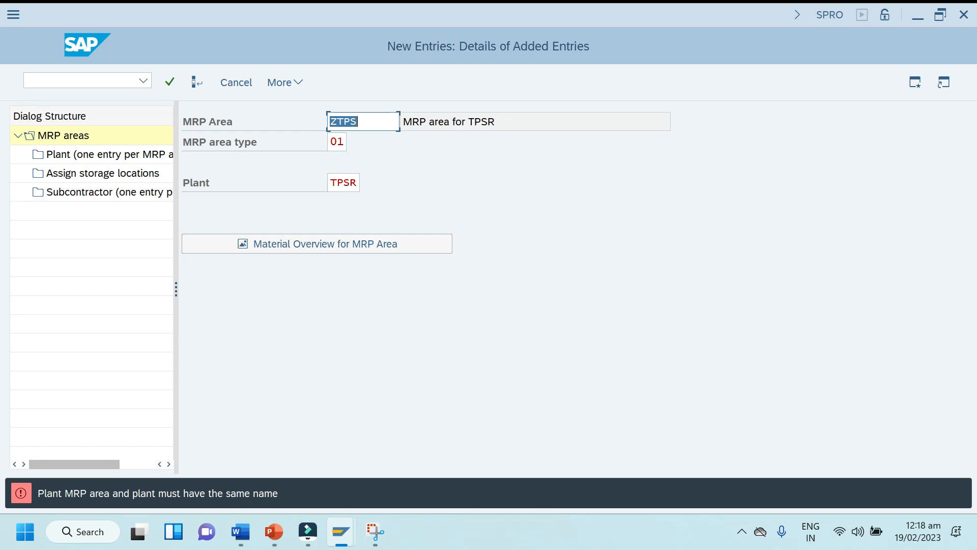
# Step: Replace the new entry's MRP area key with TPSR and try to validate it
pyautogui.click(360, 120)
pyautogui.press('BackSpace')
pyautogui.press('BackSpace')
pyautogui.press('BackSpace')
pyautogui.press('BackSpace')
pyautogui.write('TPSR')
pyautogui.press('Return')
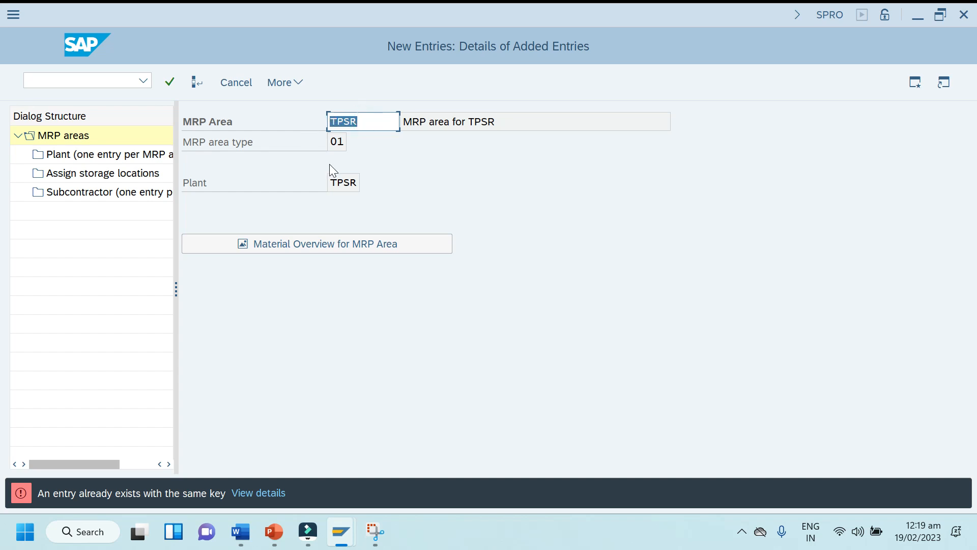
# Step: Cancel the new MRP area entry and return to the MRP areas overview
pyautogui.click(331, 185)
pyautogui.doubleClick(333, 183)
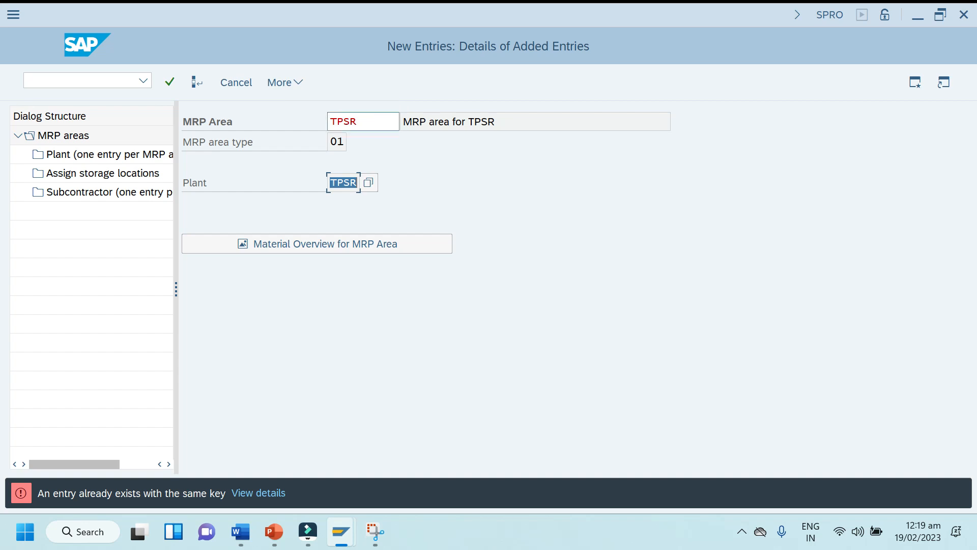
pyautogui.rightClick(370, 123)
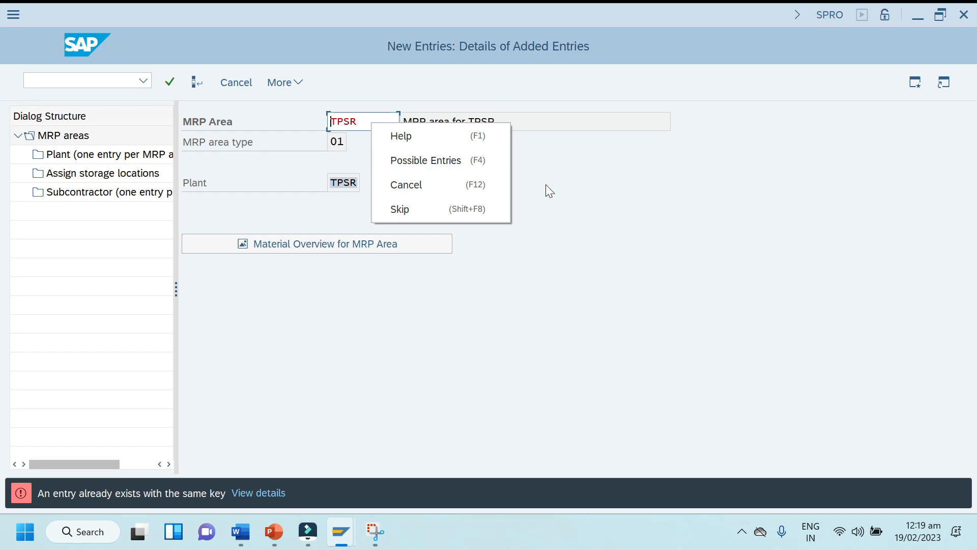
pyautogui.click(558, 192)
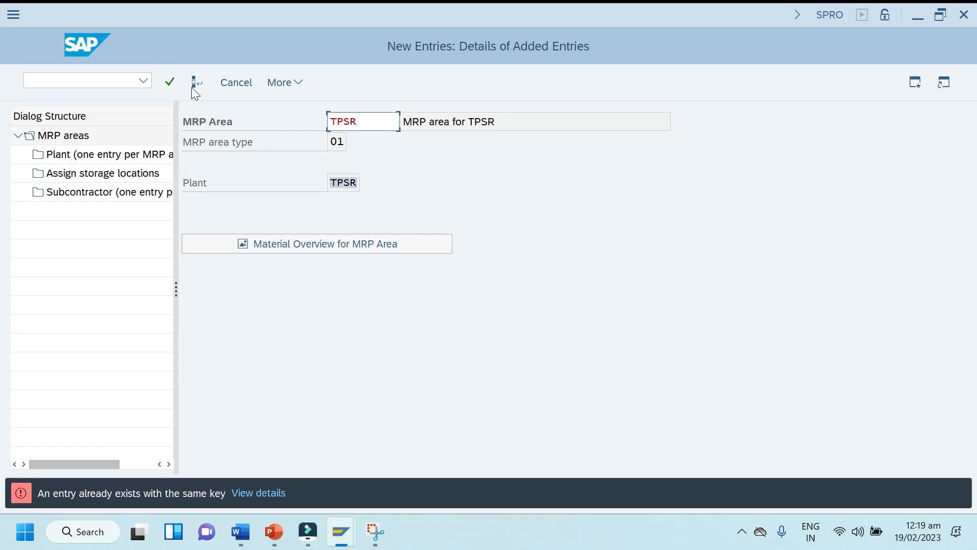
pyautogui.click(244, 82)
pyautogui.click(257, 339)
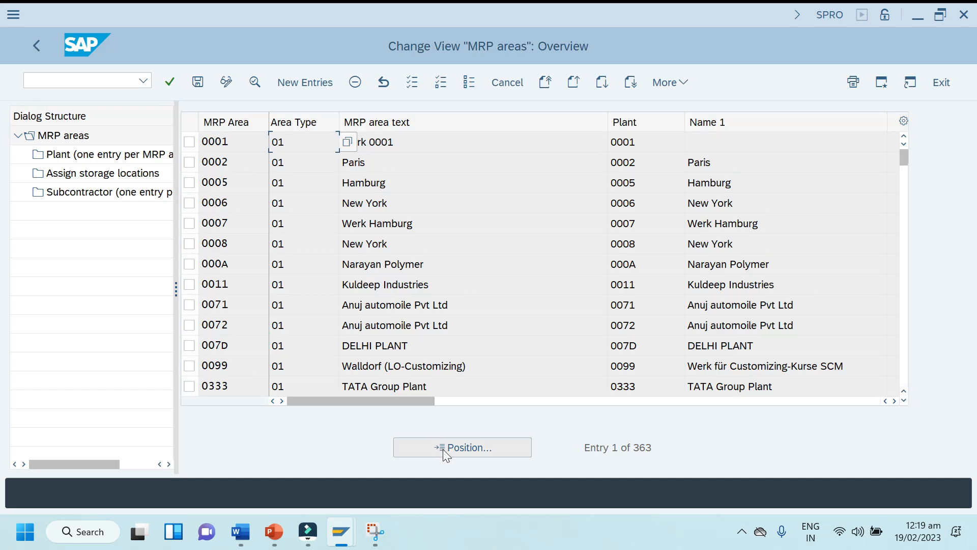
# Step: Position the MRP areas list on TPSR and open that entry's details
pyautogui.click(444, 449)
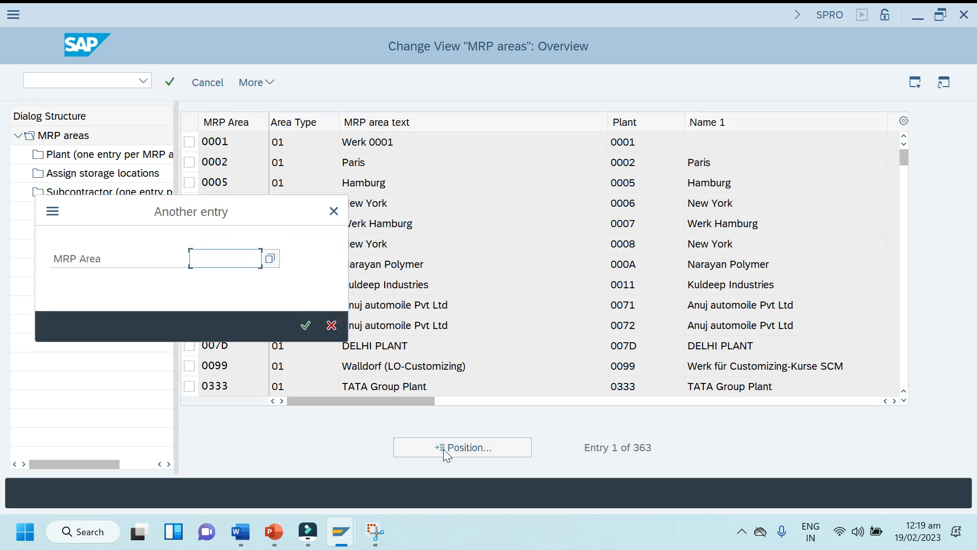
pyautogui.write('P')
pyautogui.press('BackSpace')
pyautogui.write('TPSR')
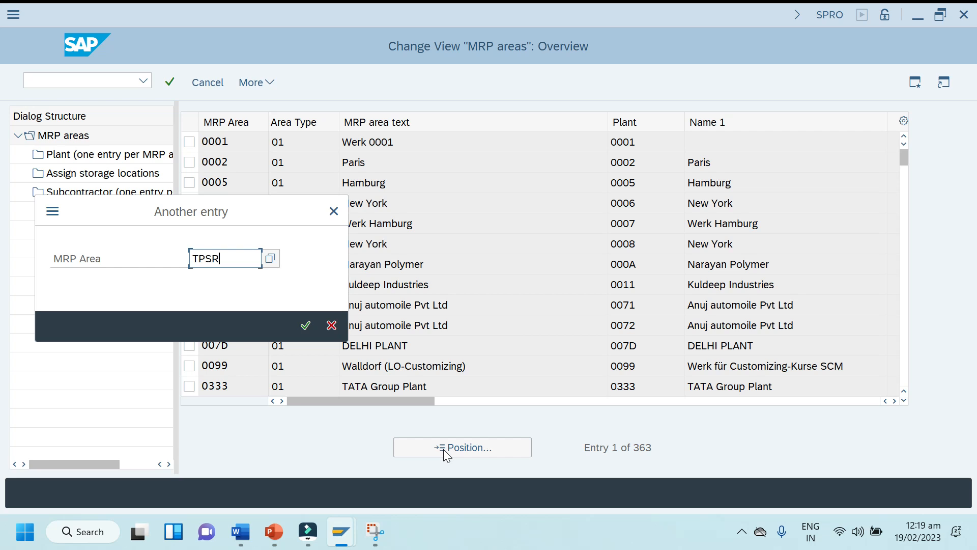
pyautogui.press('Return')
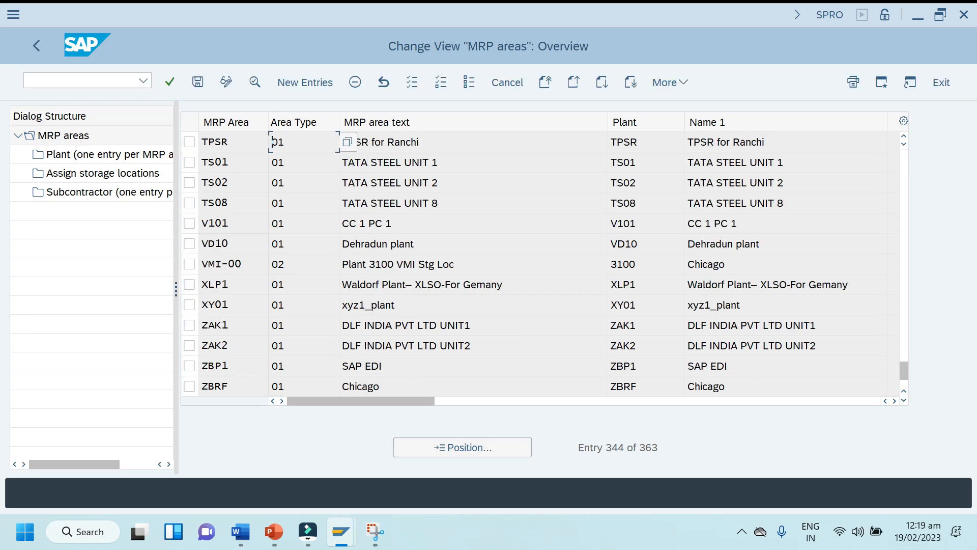
pyautogui.click(192, 143)
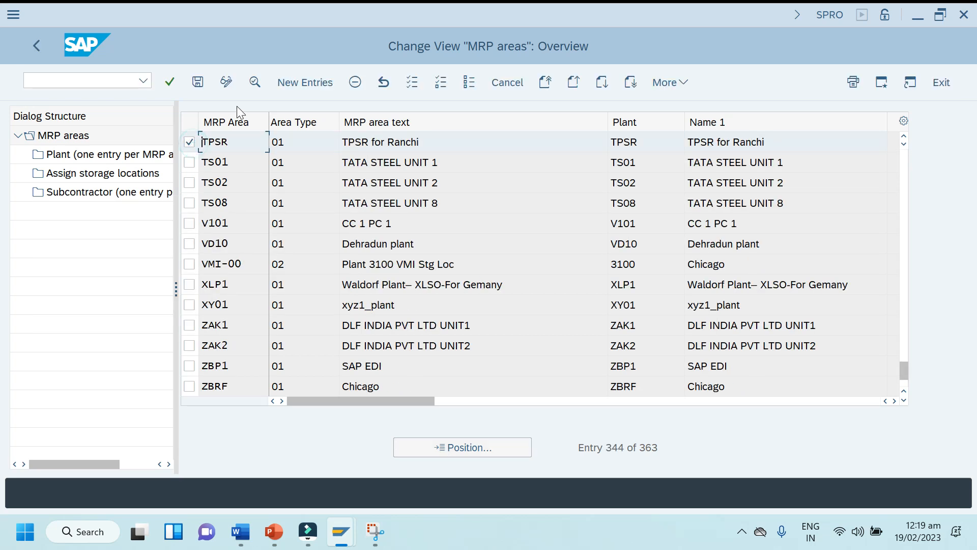
pyautogui.click(253, 82)
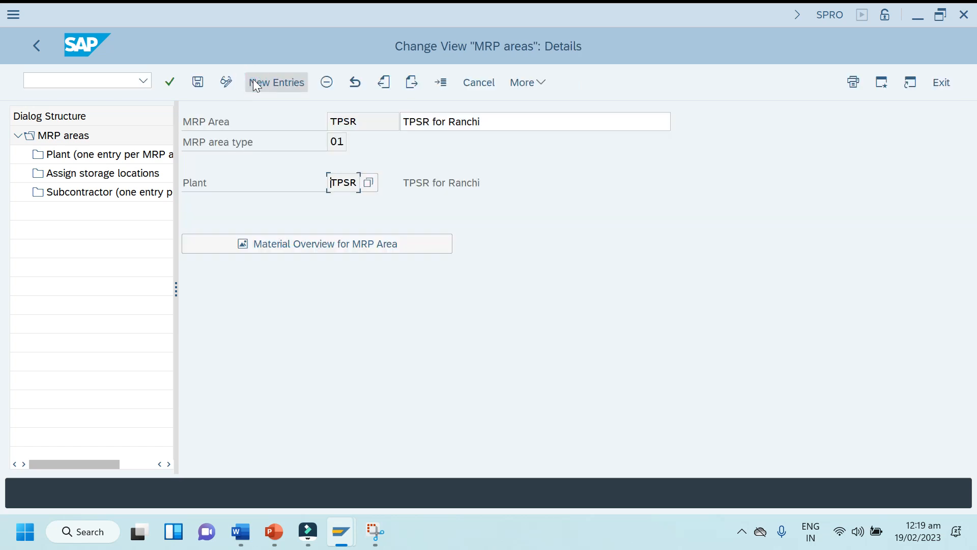
pyautogui.rightClick(326, 124)
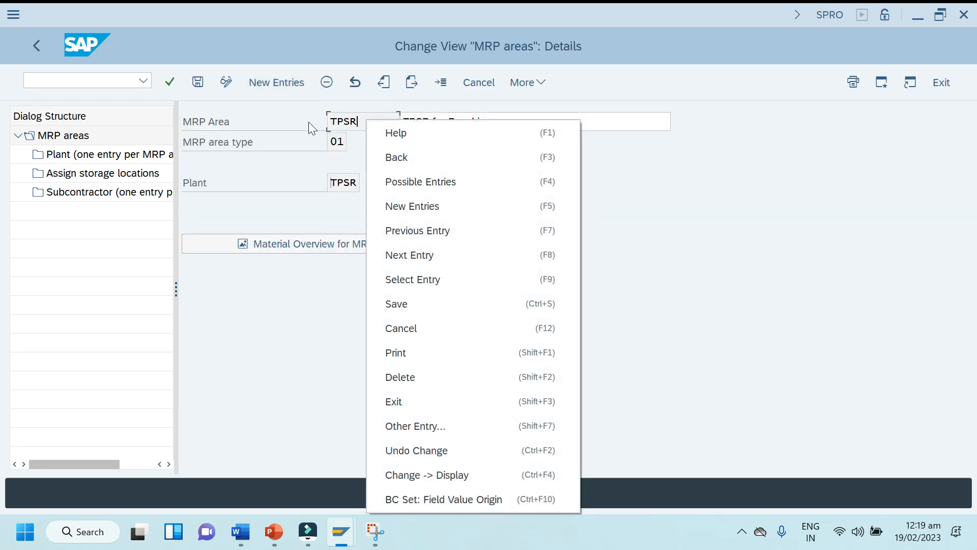
pyautogui.click(350, 183)
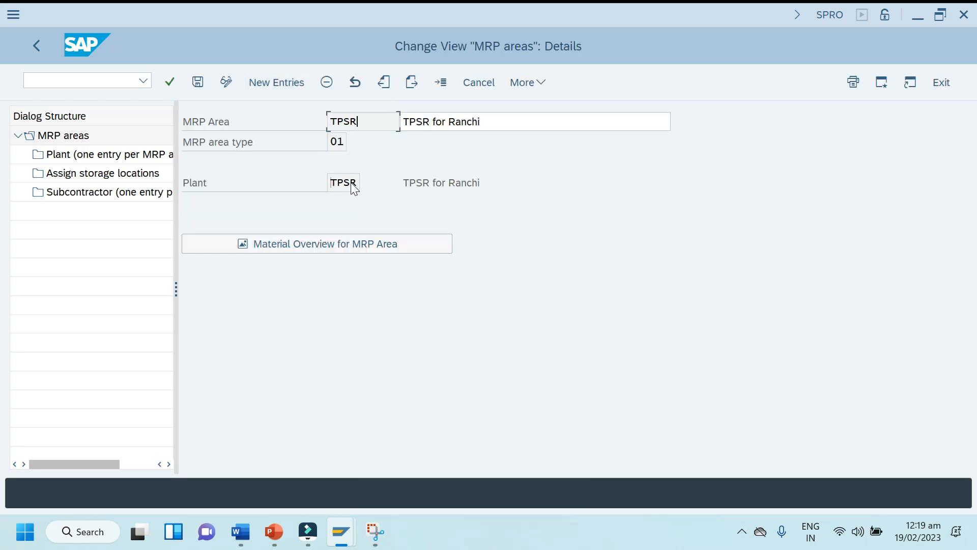
pyautogui.click(513, 259)
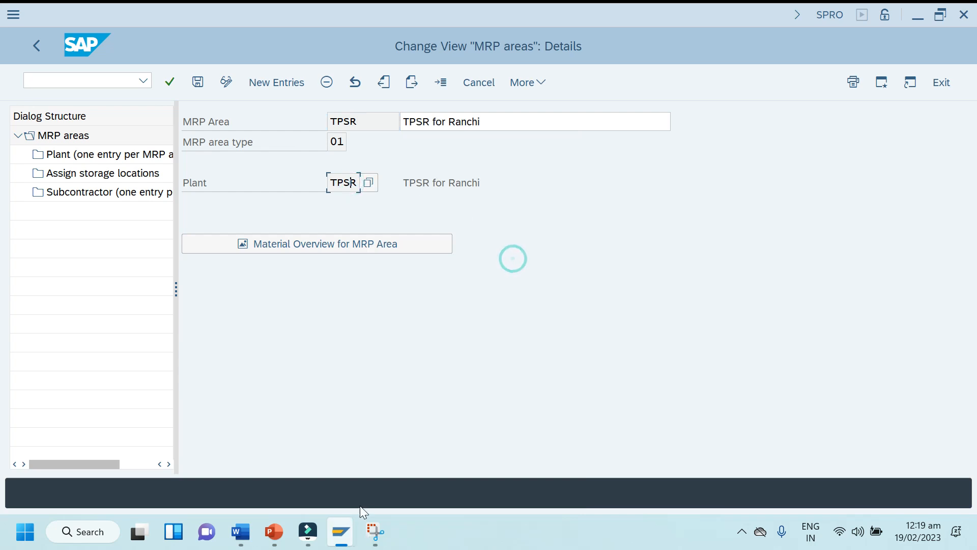
pyautogui.click(375, 532)
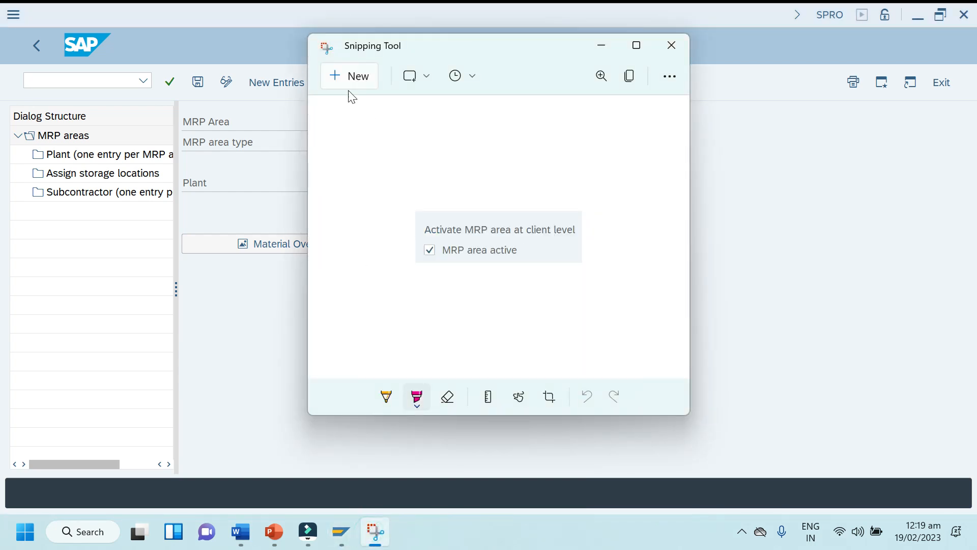
pyautogui.click(341, 75)
pyautogui.press('Escape')
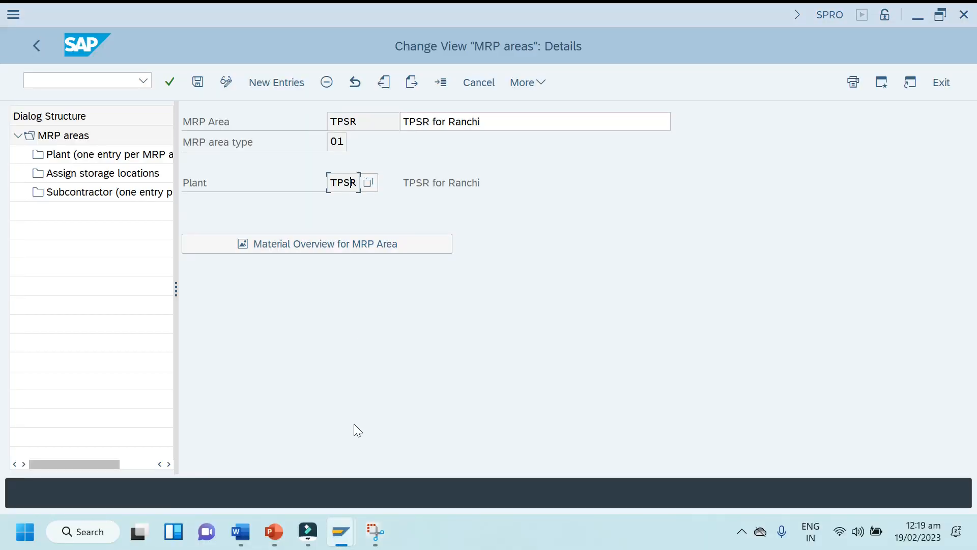
# Step: Capture a rectangular snip of the TPSR MRP area details, from the toolbar area through the Material Overview button, with Snipping Tool
pyautogui.click(379, 524)
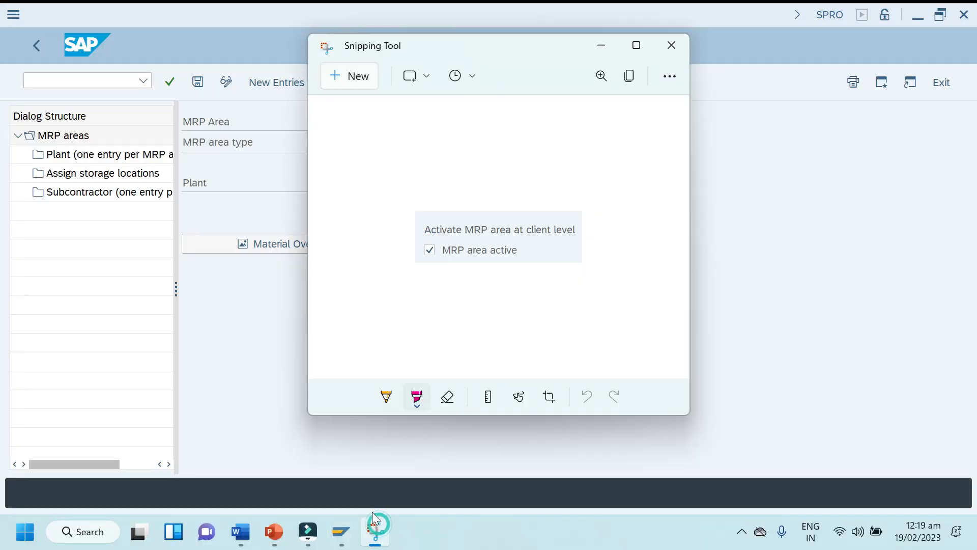
pyautogui.click(338, 79)
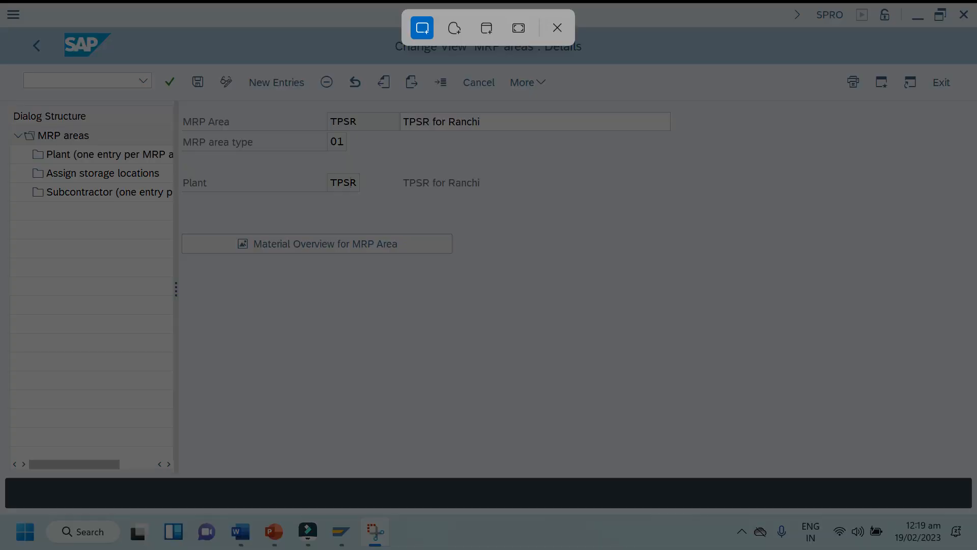
pyautogui.moveTo(1, 55); pyautogui.dragTo(684, 263)
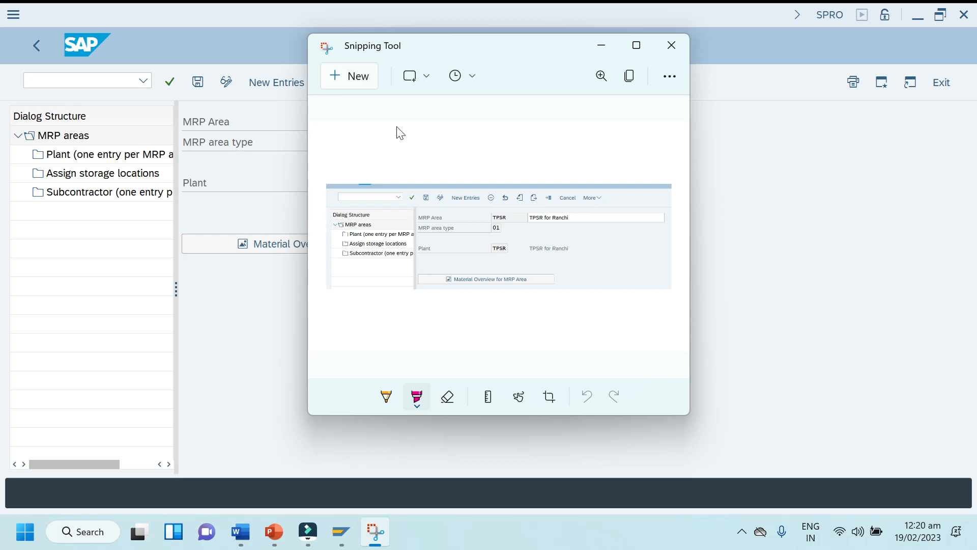
# Step: Switch to PowerPoint, paste the TPSR MRP area snip into slide 20's empty content placeholder, and move the picture up beside the notes
pyautogui.click(601, 46)
pyautogui.click(278, 536)
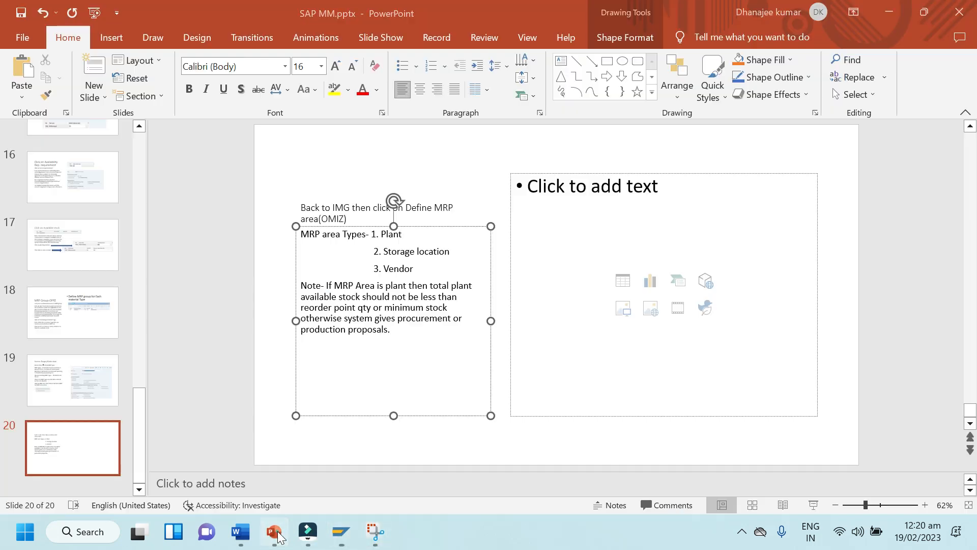
pyautogui.click(566, 210)
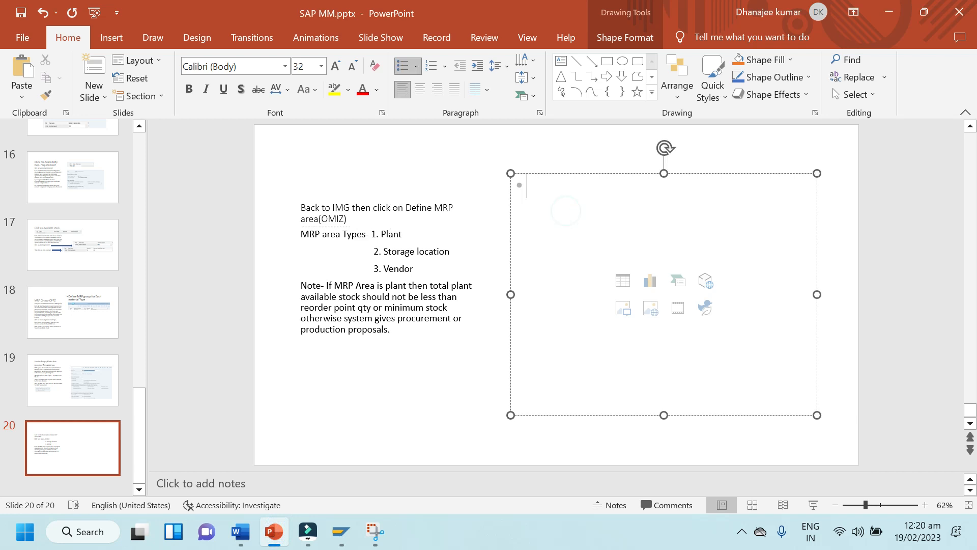
pyautogui.hotkey('ctrl', 'v')
pyautogui.click(590, 253)
pyautogui.moveTo(624, 265); pyautogui.dragTo(621, 203)
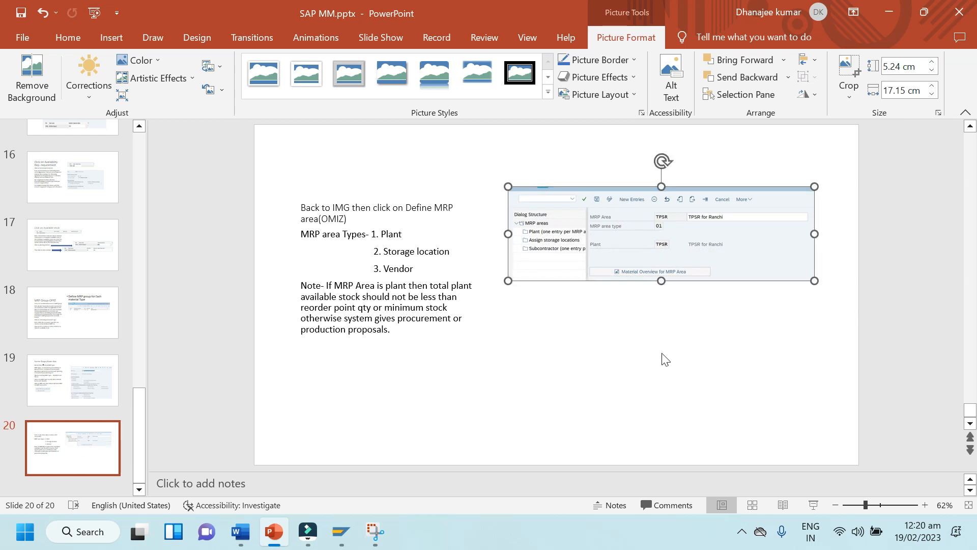
# Step: Switch back to SAP, return to the MRP areas overview, and deselect the TPSR entry
pyautogui.hotkey('alt', 'Tab')
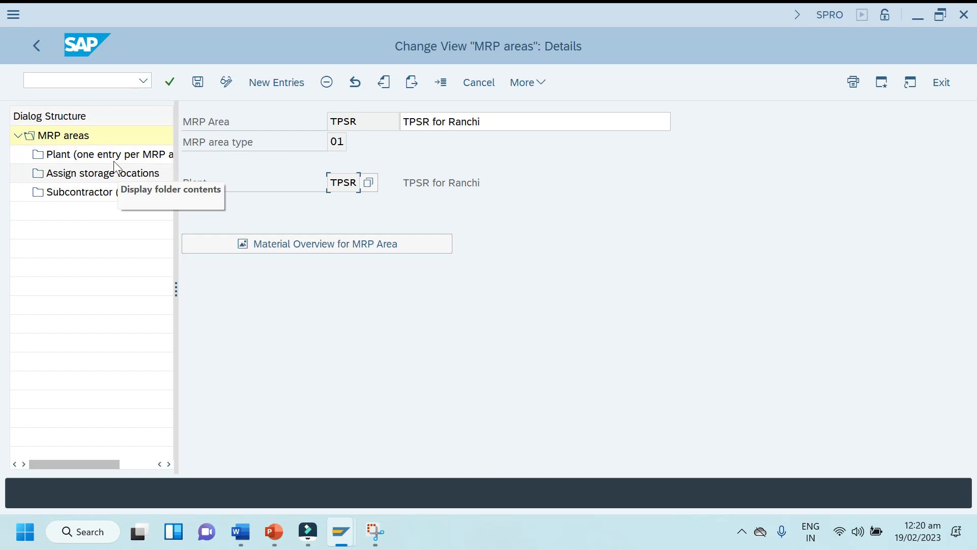
pyautogui.click(36, 43)
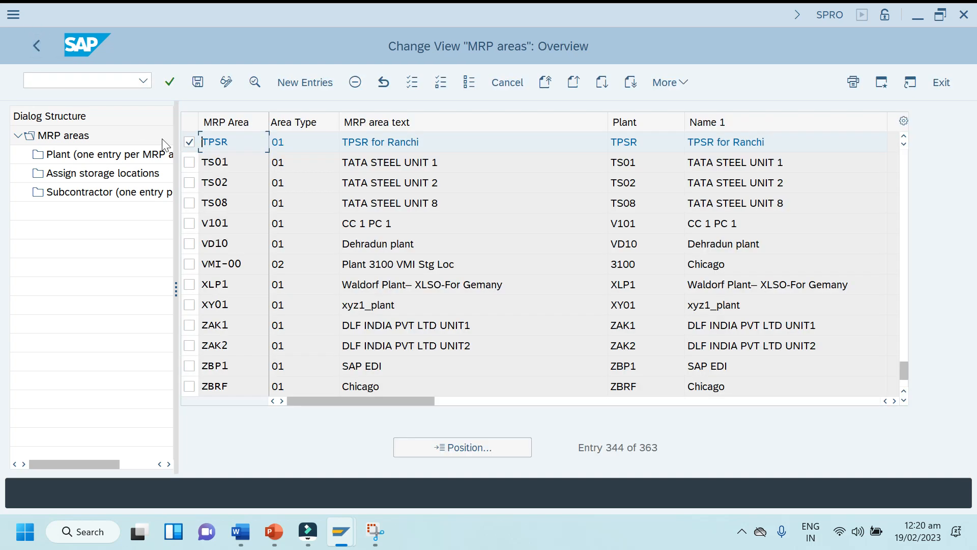
pyautogui.click(188, 142)
# Step: Look through the MRP areas list for examples of type 02 areas, such as the Dispobereich entries of plant 1000
pyautogui.moveTo(908, 371); pyautogui.dragTo(910, 135)
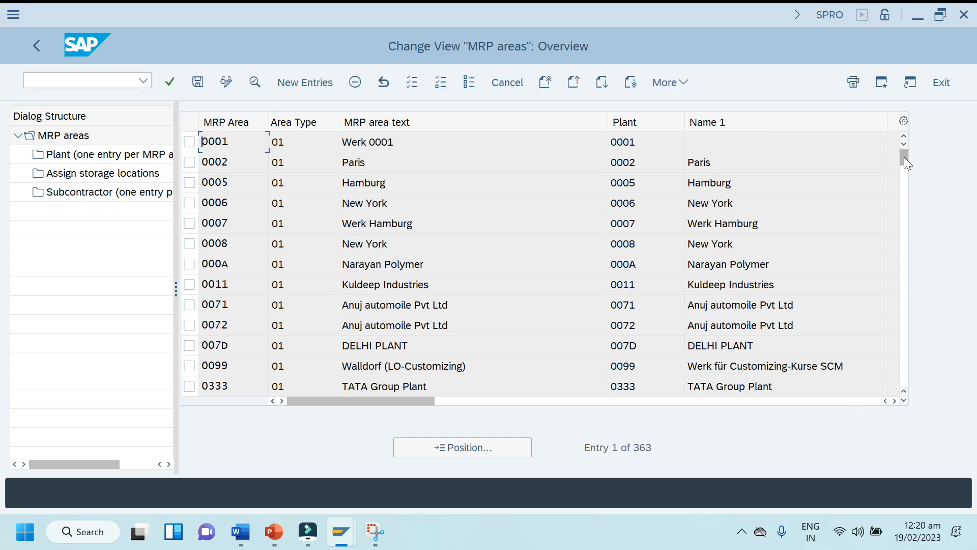
pyautogui.moveTo(906, 160); pyautogui.dragTo(904, 300)
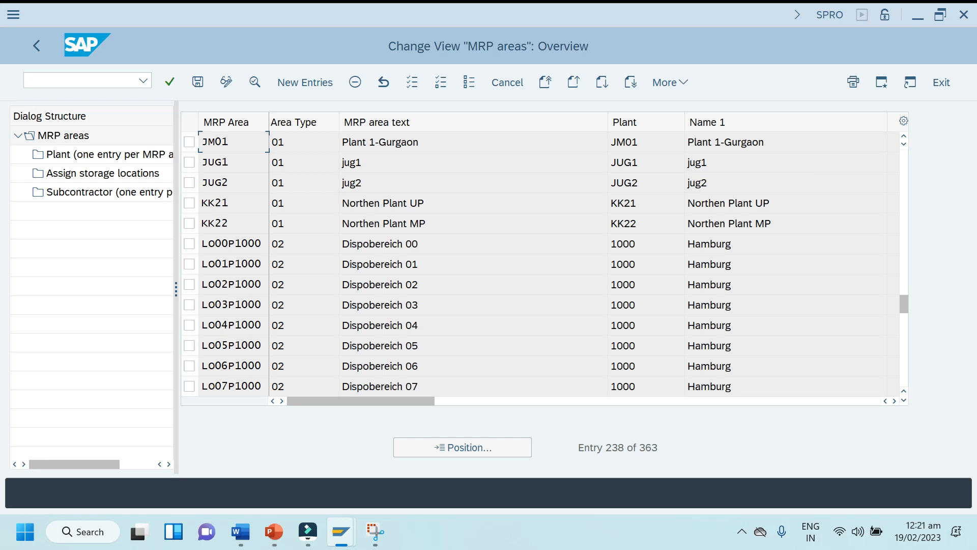
pyautogui.moveTo(909, 302); pyautogui.dragTo(906, 331)
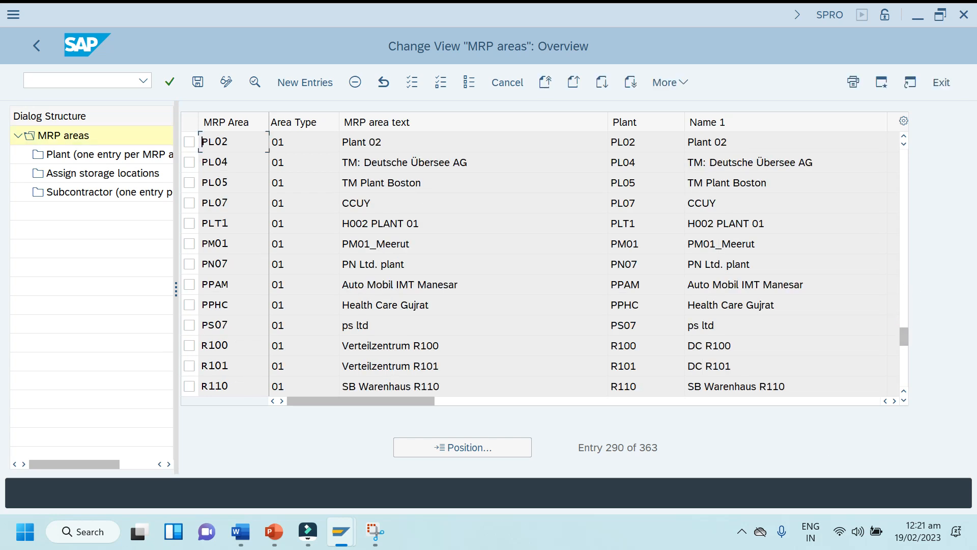
pyautogui.moveTo(905, 337); pyautogui.dragTo(906, 301)
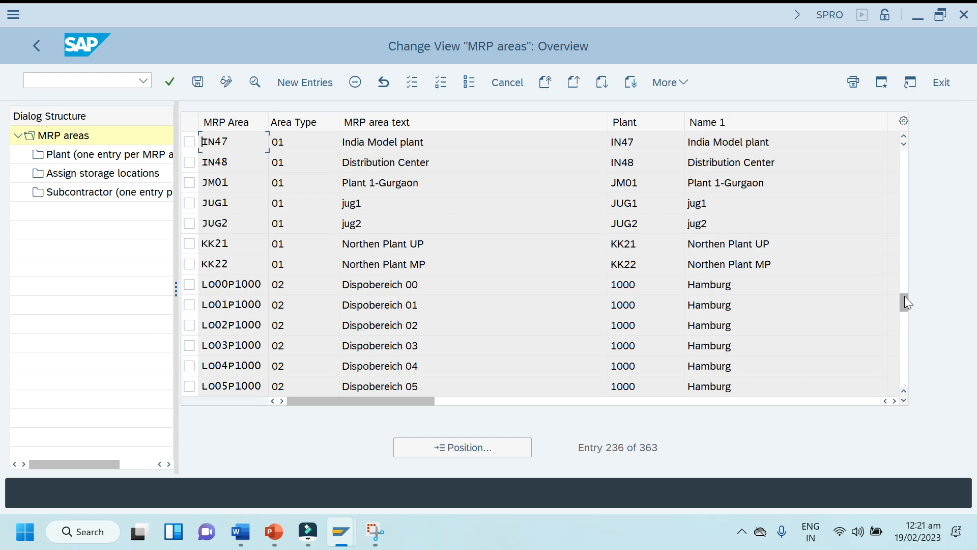
pyautogui.click(190, 284)
pyautogui.click(190, 284)
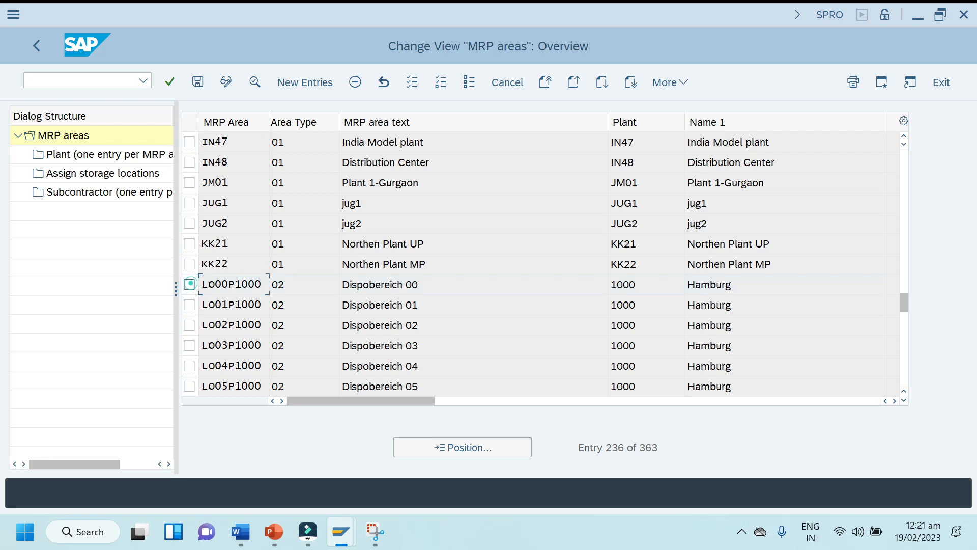
pyautogui.click(450, 446)
pyautogui.click(334, 211)
# Step: Examine the MRP areas from the end of the list back past the TPSR entry, checking keys and area types
pyautogui.moveTo(904, 301); pyautogui.dragTo(907, 372)
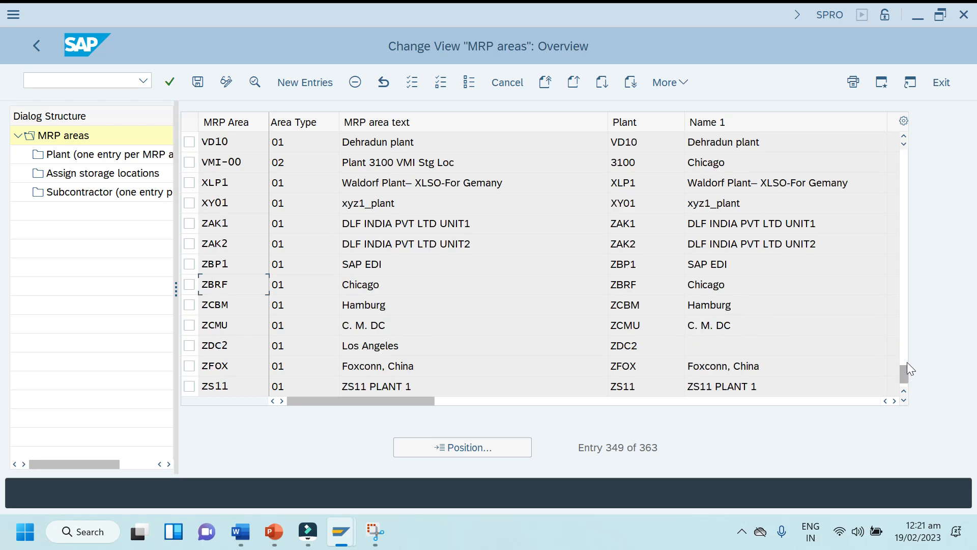
pyautogui.click(906, 379)
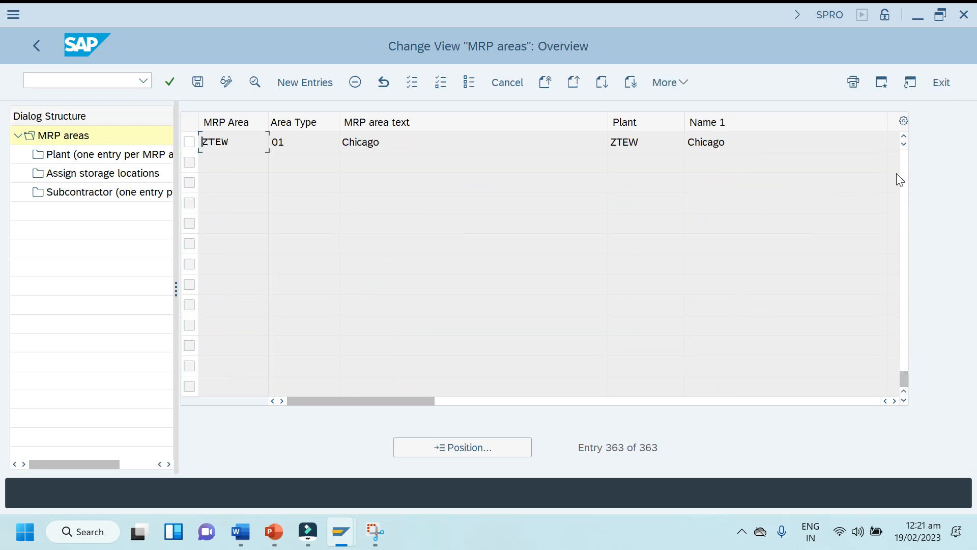
pyautogui.click(904, 136)
pyautogui.click(904, 137)
pyautogui.click(904, 137)
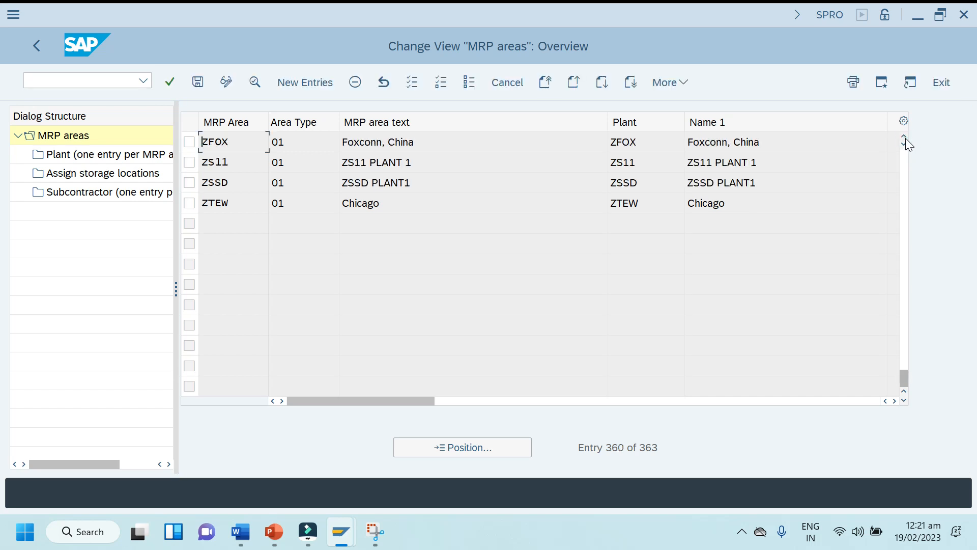
pyautogui.click(906, 138)
pyautogui.click(906, 139)
pyautogui.click(906, 139)
pyautogui.click(905, 139)
pyautogui.click(905, 138)
pyautogui.click(906, 139)
pyautogui.click(905, 139)
pyautogui.click(906, 139)
pyautogui.click(905, 139)
pyautogui.click(906, 138)
pyautogui.click(905, 138)
pyautogui.click(906, 138)
pyautogui.click(905, 139)
pyautogui.click(906, 138)
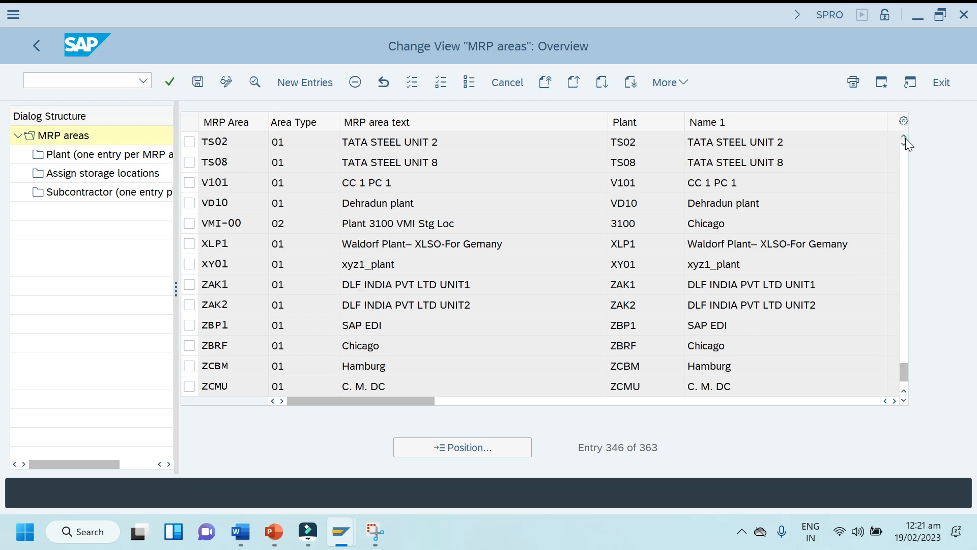
pyautogui.click(905, 139)
pyautogui.click(906, 139)
pyautogui.click(905, 138)
pyautogui.click(906, 139)
pyautogui.click(906, 138)
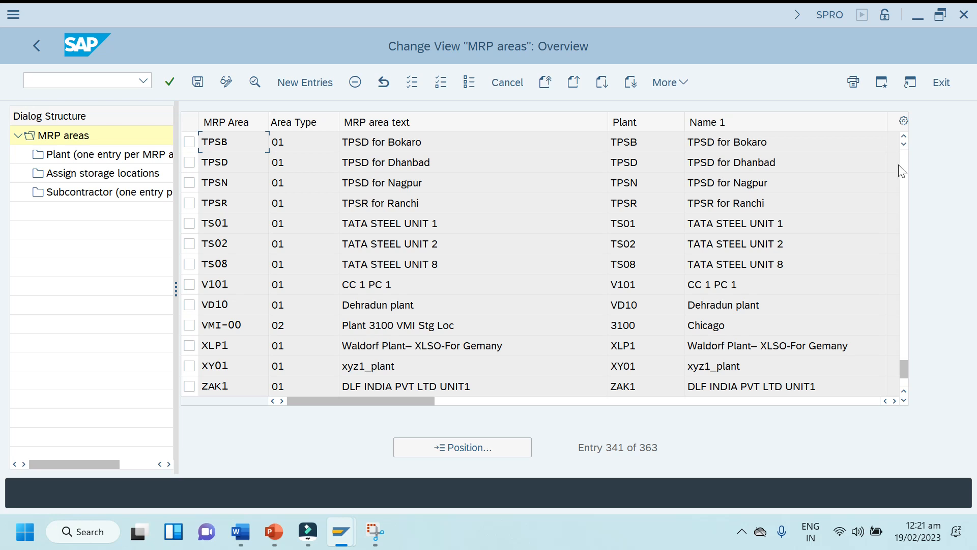
pyautogui.click(906, 136)
pyautogui.click(905, 137)
pyautogui.click(906, 137)
pyautogui.click(905, 136)
pyautogui.click(906, 137)
pyautogui.click(906, 136)
pyautogui.click(905, 136)
pyautogui.click(905, 137)
pyautogui.click(906, 136)
pyautogui.click(906, 137)
pyautogui.click(906, 137)
pyautogui.click(905, 136)
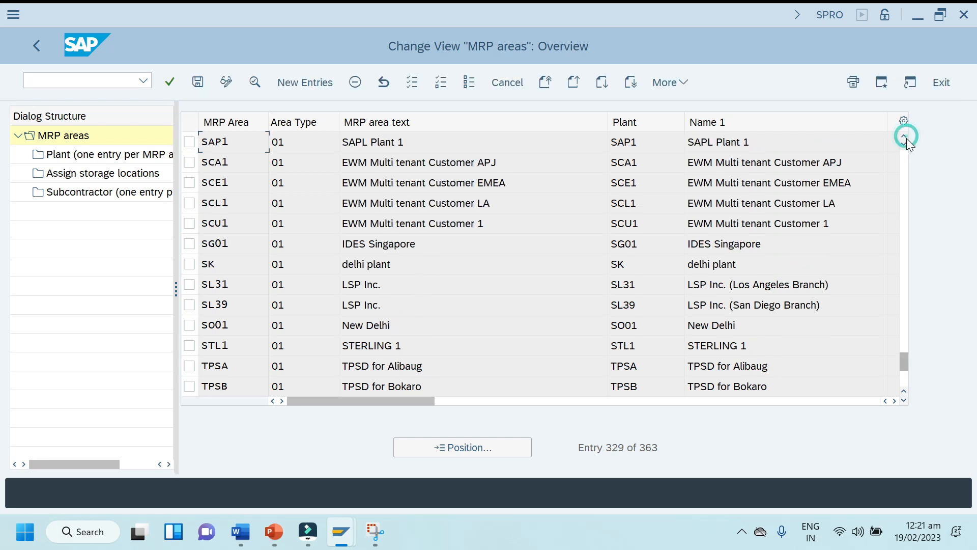
# Step: Start a new MRP area entry with key 0001 and the description "Mrp area for store"
pyautogui.click(290, 84)
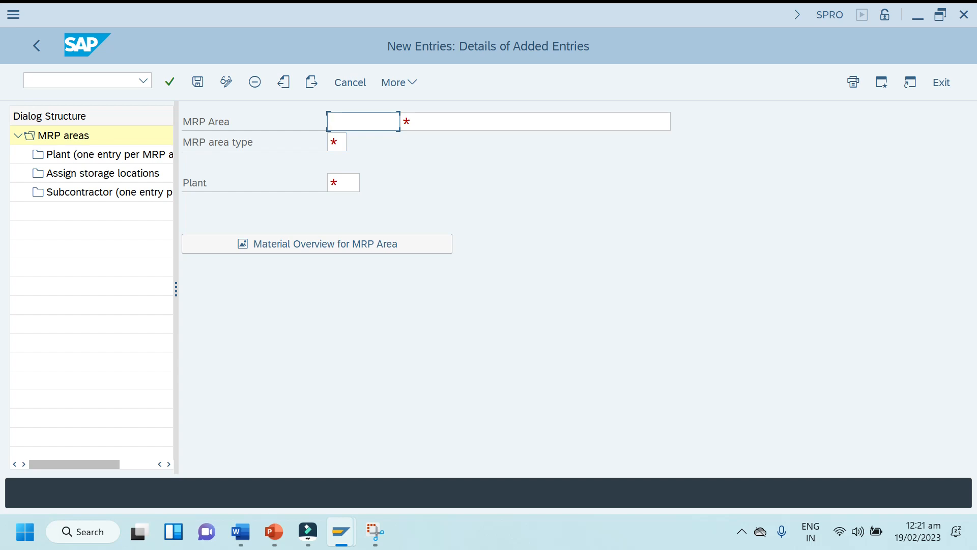
pyautogui.write('0001')
pyautogui.click(446, 127)
pyautogui.write('M')
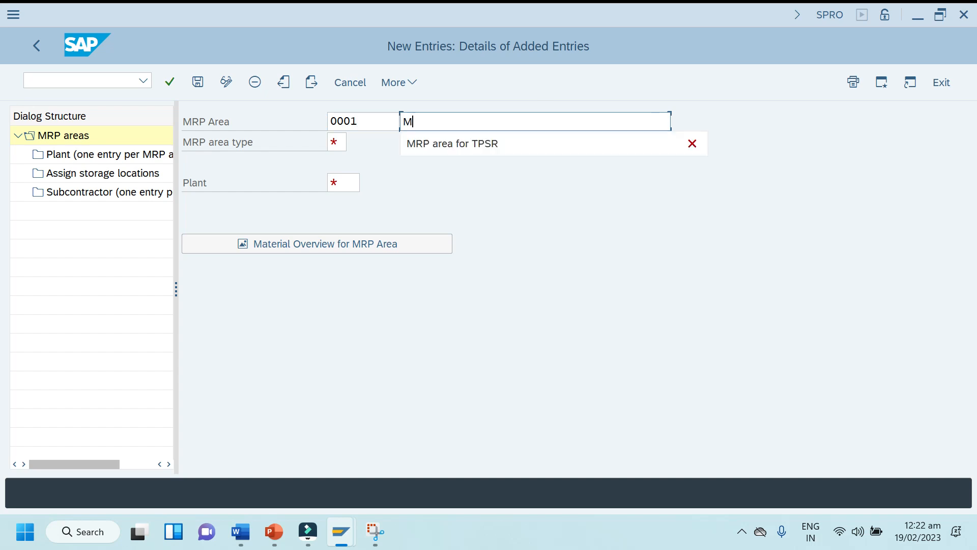
pyautogui.write('rp area for ')
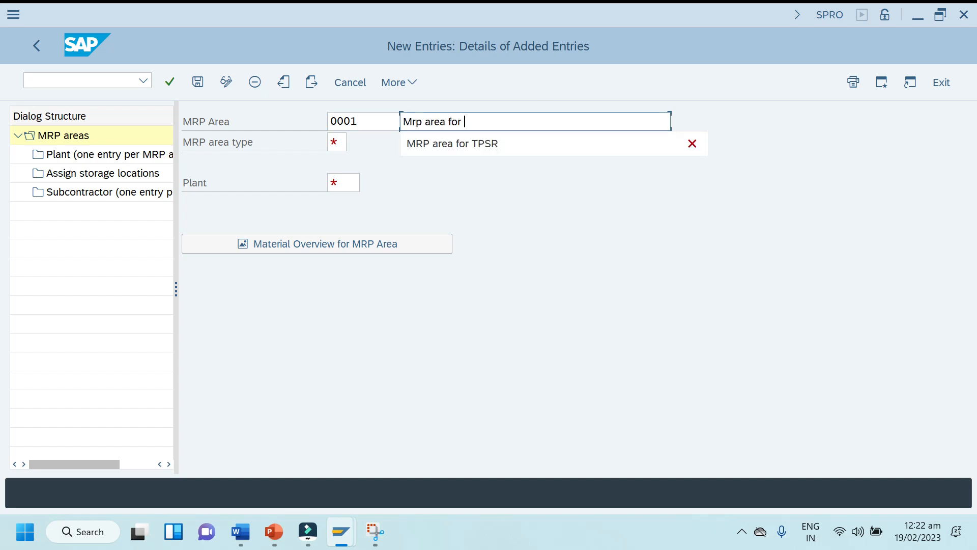
pyautogui.write('store')
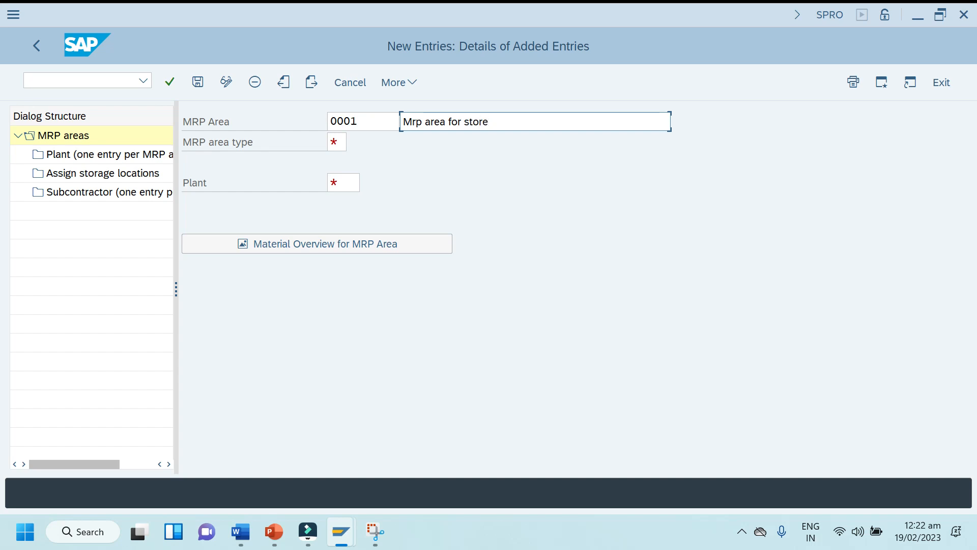
pyautogui.press('Tab')
# Step: Set the new entry's MRP area type to 02 (Storage location) and its plant to TPSR, and try to validate it
pyautogui.click(337, 142)
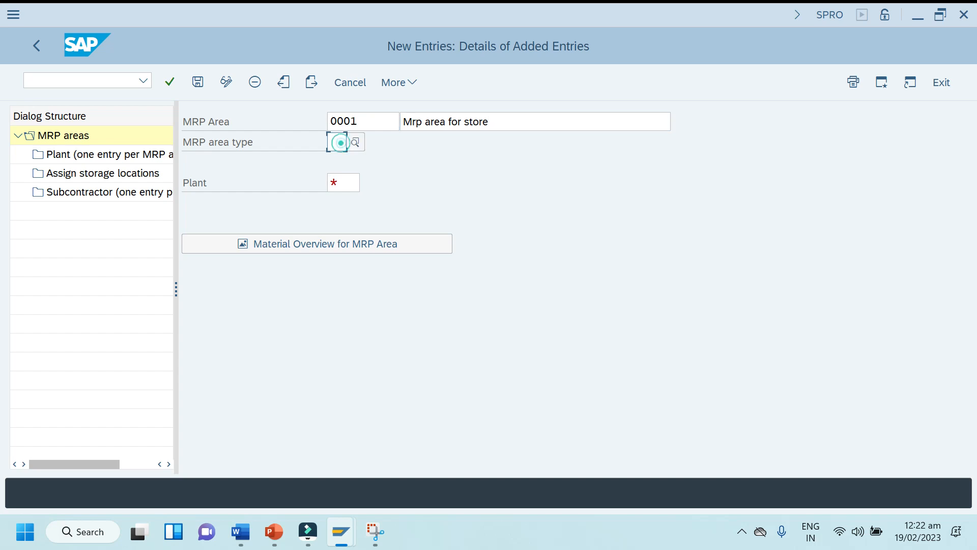
pyautogui.click(352, 142)
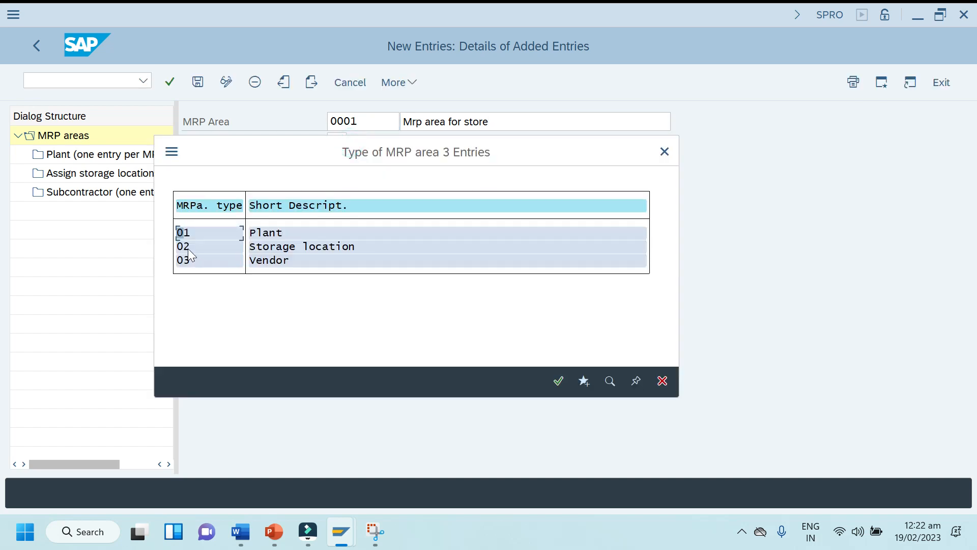
pyautogui.doubleClick(187, 248)
pyautogui.click(342, 183)
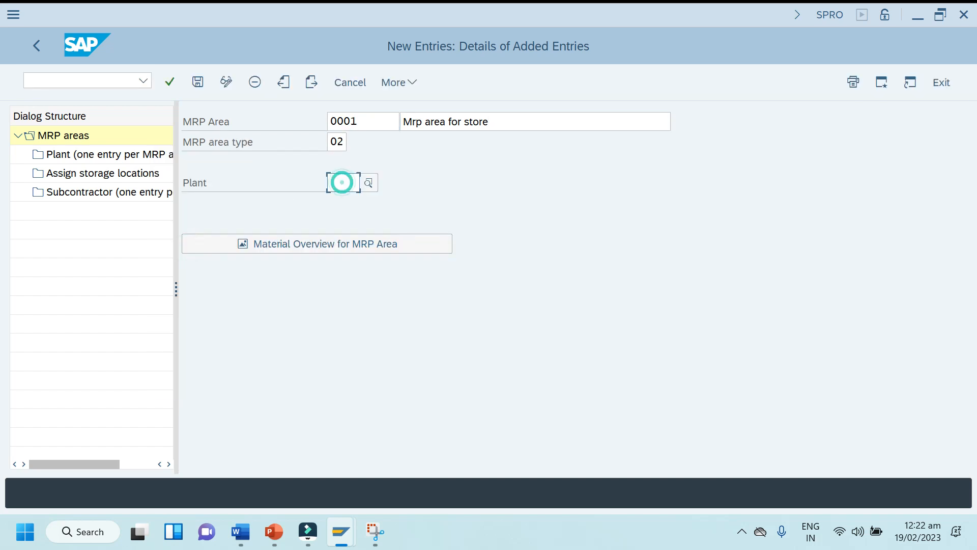
pyautogui.press('capslock')
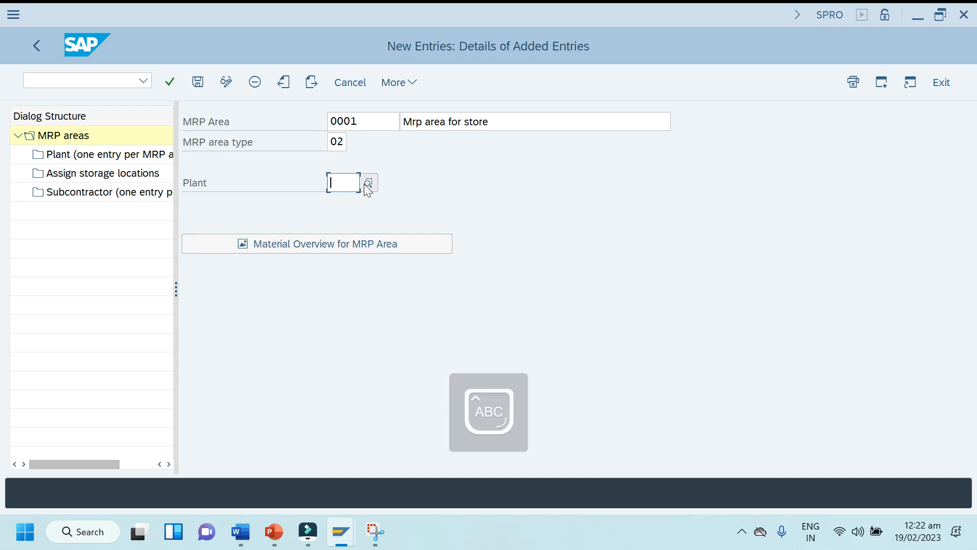
pyautogui.write('TPSR')
pyautogui.press('Return')
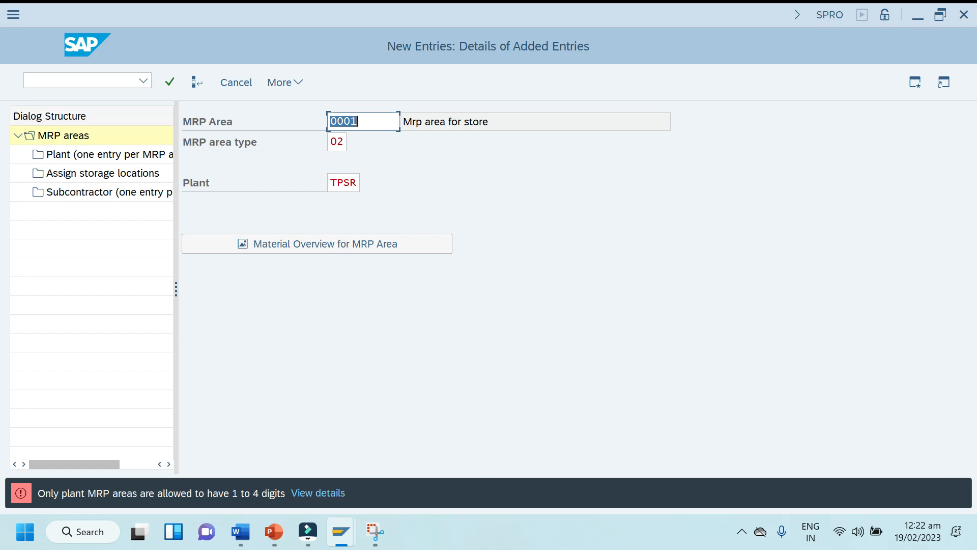
# Step: Replace the new entry's MRP area key with Z001TPSR and validate the entry
pyautogui.moveTo(369, 123); pyautogui.dragTo(331, 123)
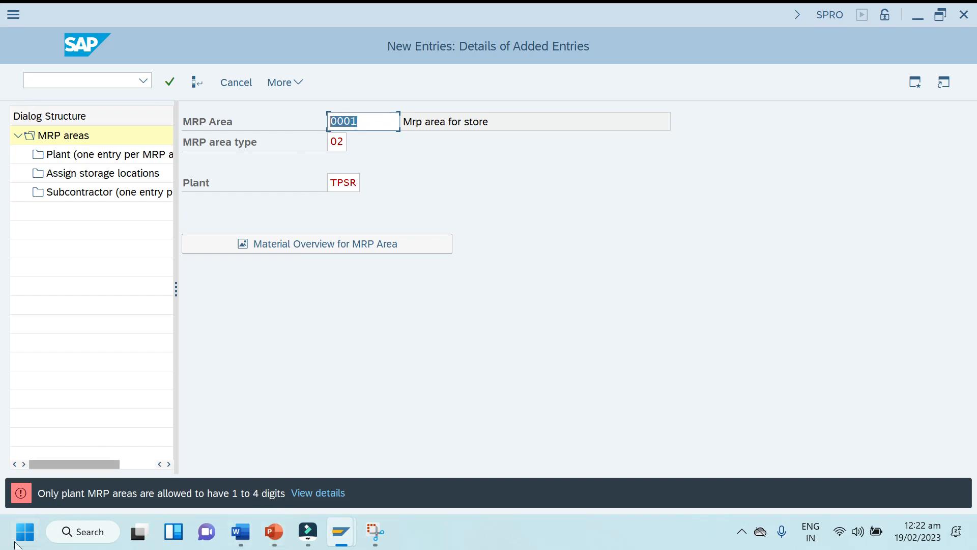
pyautogui.click(369, 124)
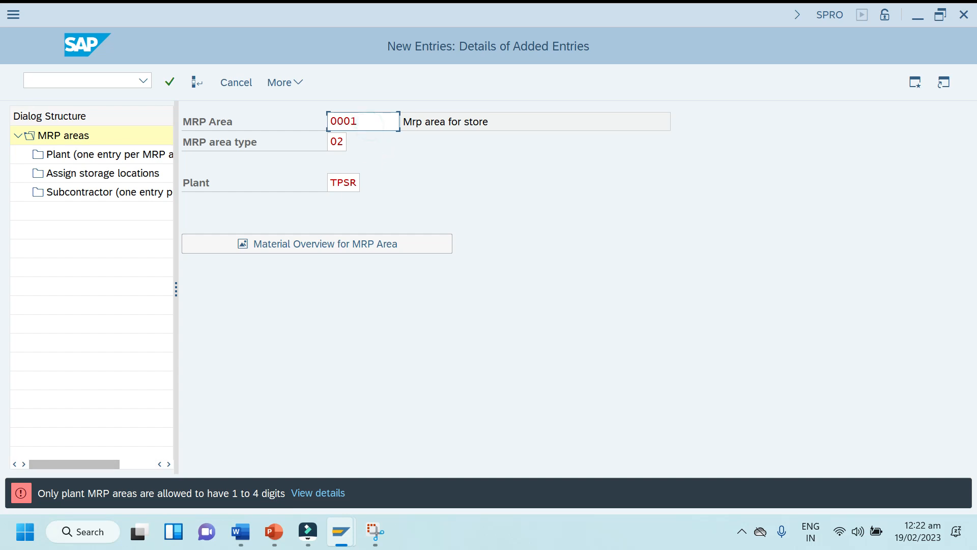
pyautogui.press('BackSpace')
pyautogui.press('BackSpace')
pyautogui.press('BackSpace')
pyautogui.press('BackSpace')
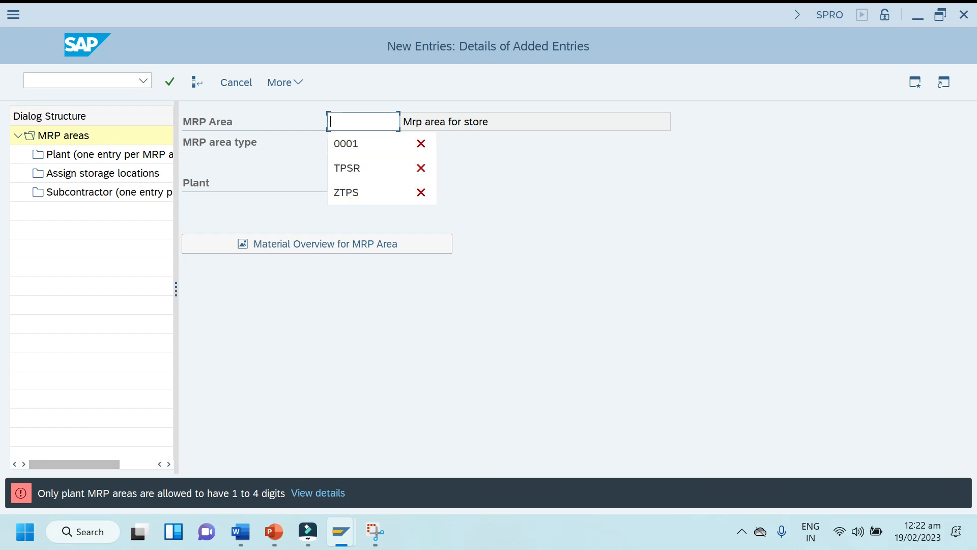
pyautogui.write('Z0')
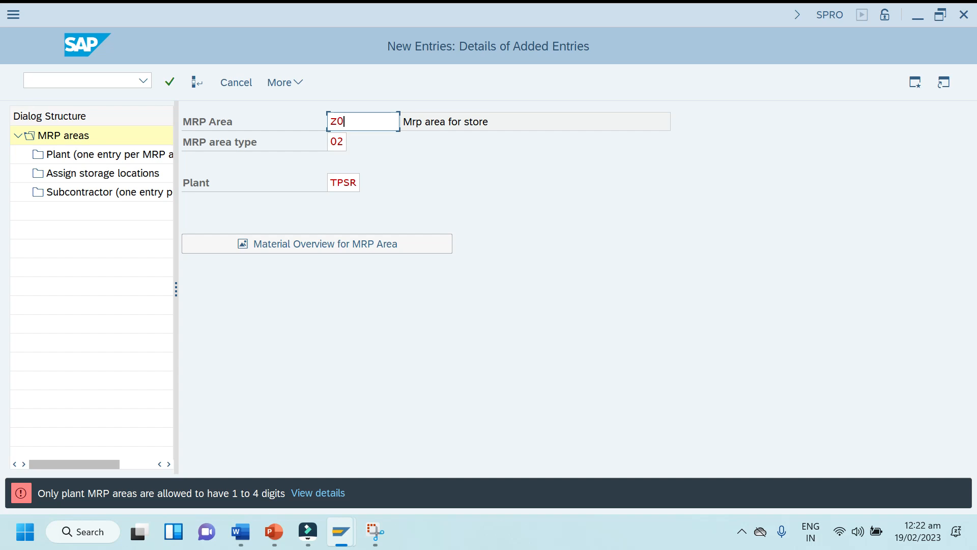
pyautogui.write('01TPSR')
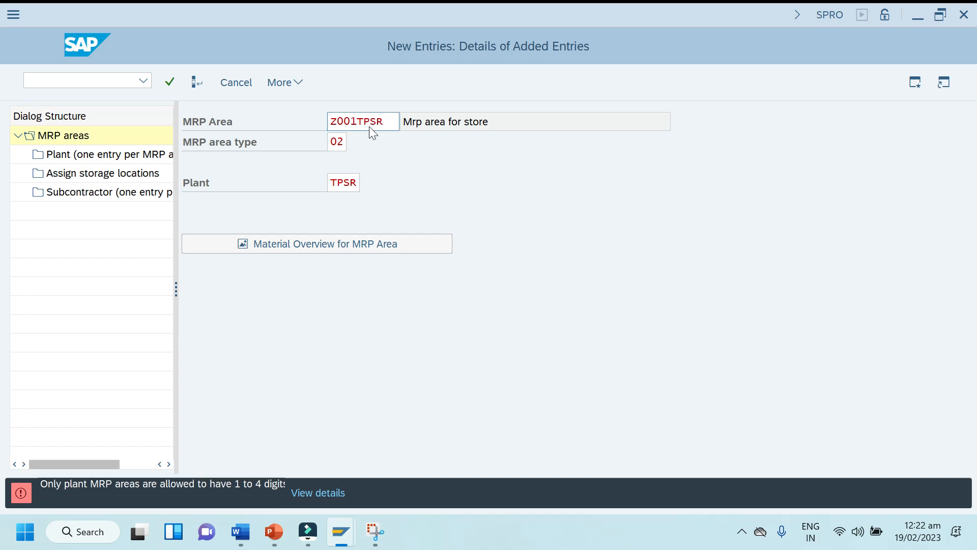
pyautogui.press('Return')
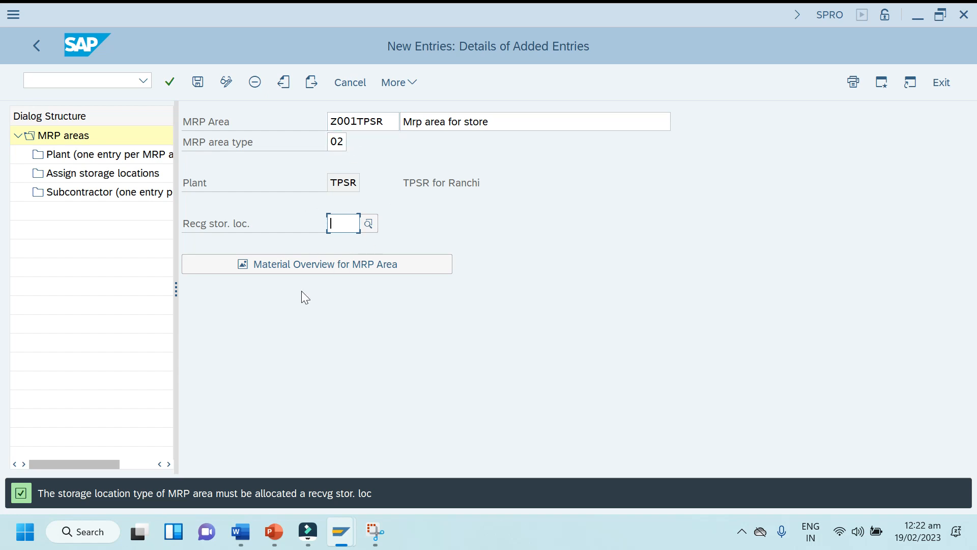
# Step: Assign receiving storage location 0001 (Raw Material) to MRP area Z001TPSR and save the entry
pyautogui.doubleClick(329, 123)
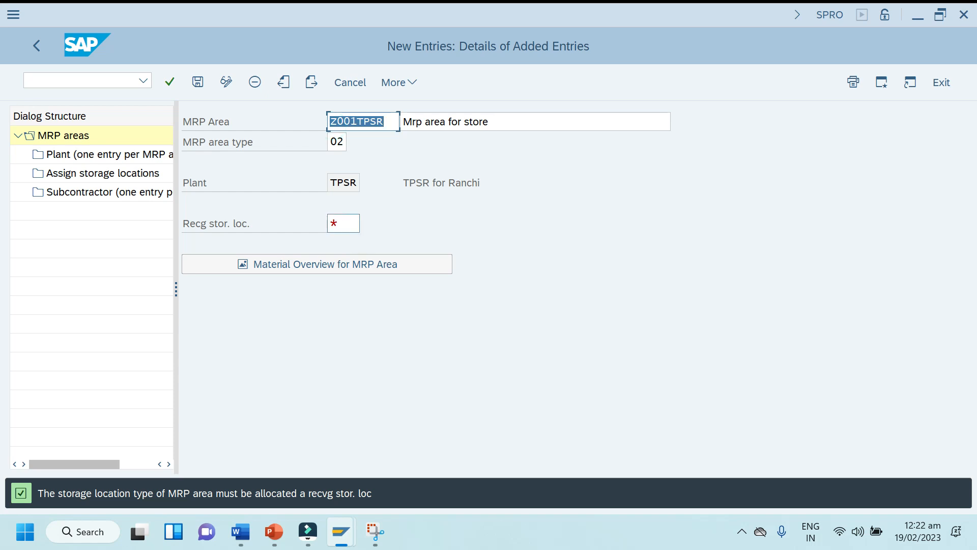
pyautogui.click(349, 225)
pyautogui.click(365, 224)
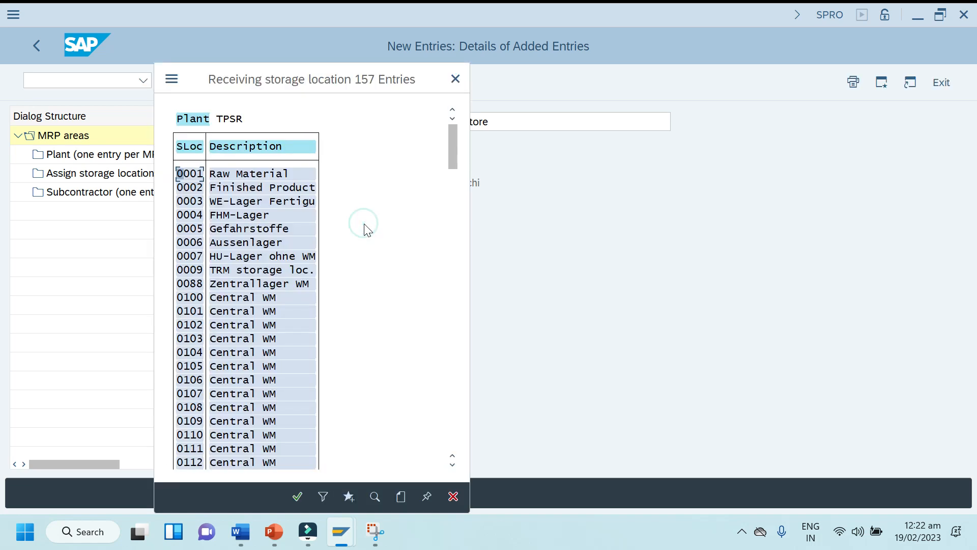
pyautogui.doubleClick(190, 174)
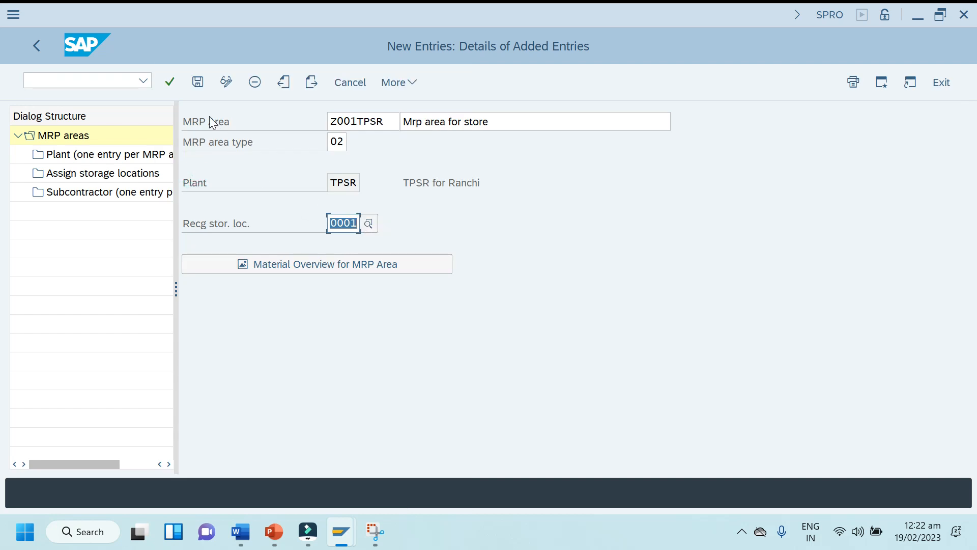
pyautogui.click(202, 86)
pyautogui.click(326, 326)
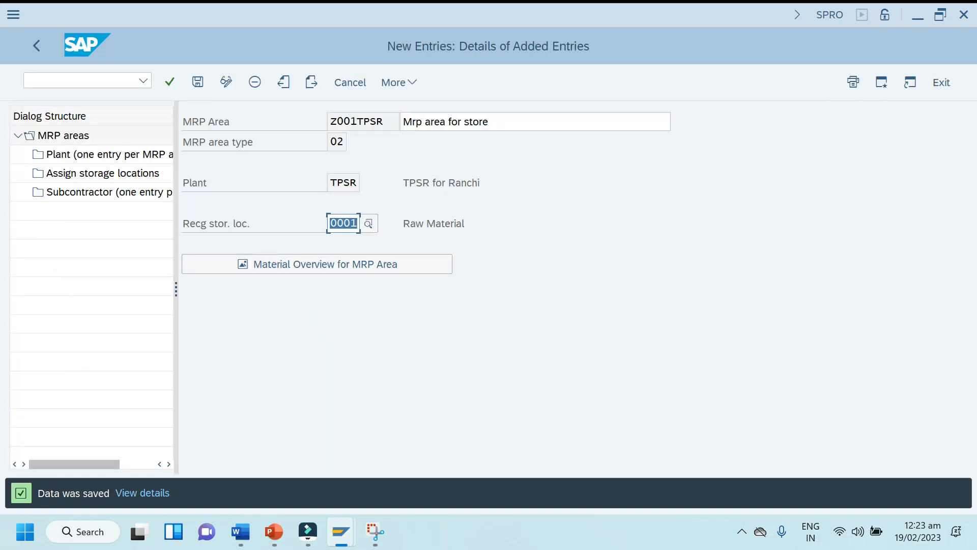
# Step: Capture the saved Z001TPSR MRP area details and paste the screenshot onto slide 20 of SAP MM.pptx in PowerPoint
pyautogui.click(357, 182)
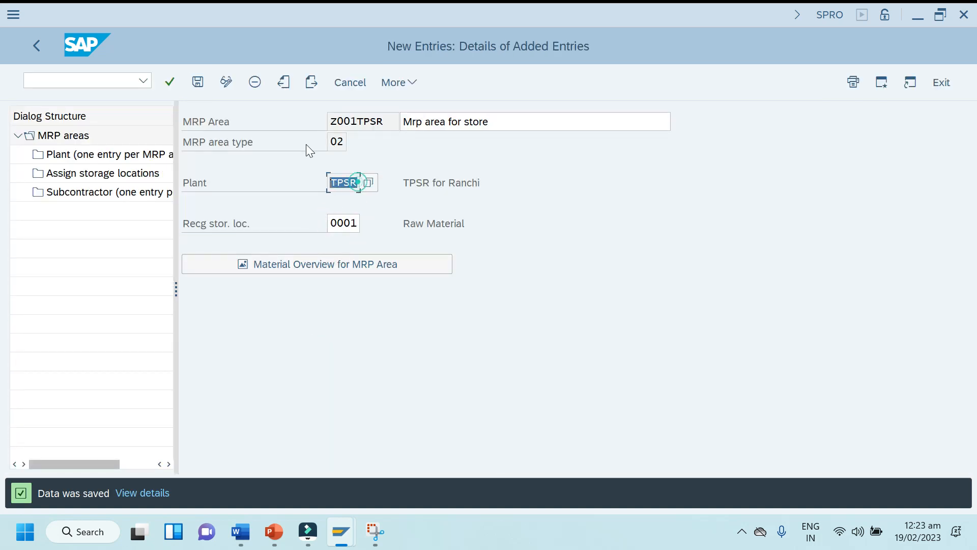
pyautogui.click(382, 121)
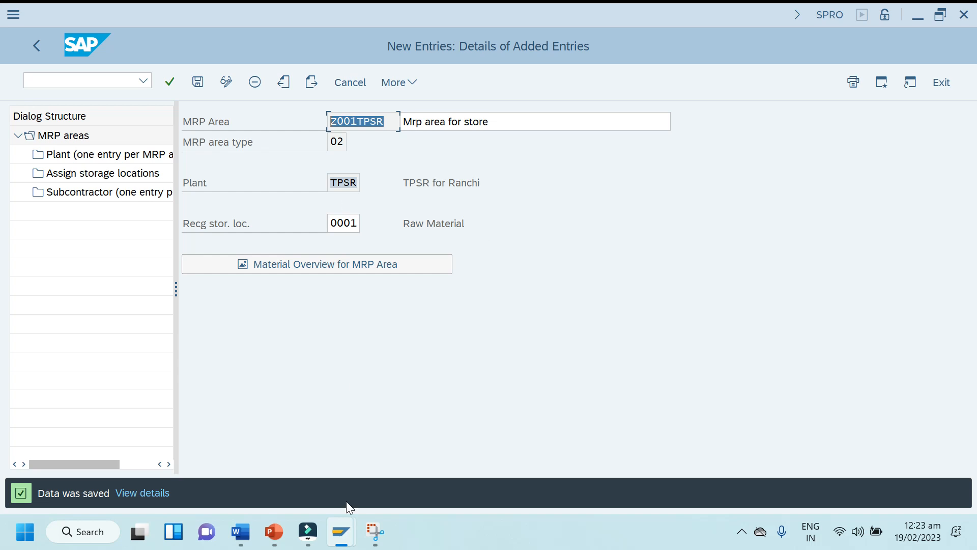
pyautogui.click(373, 540)
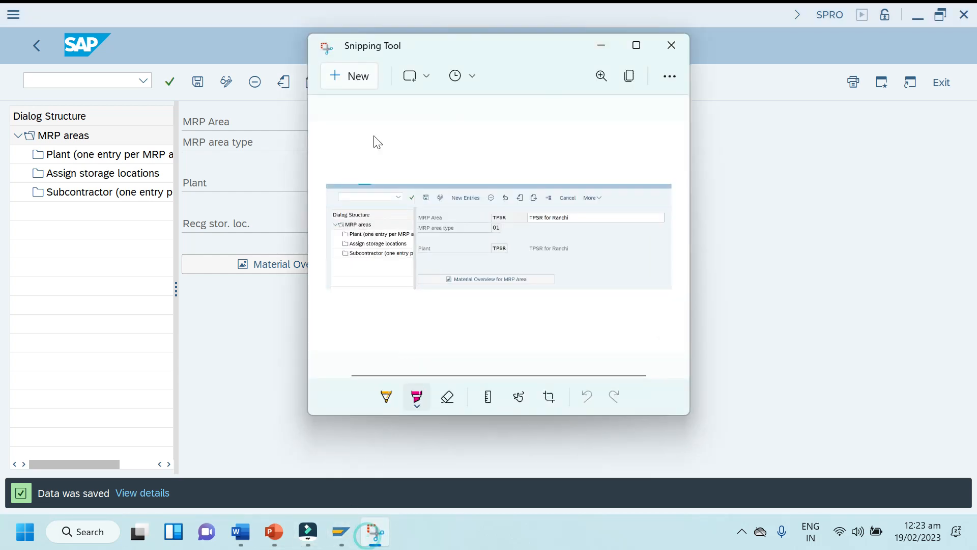
pyautogui.click(339, 83)
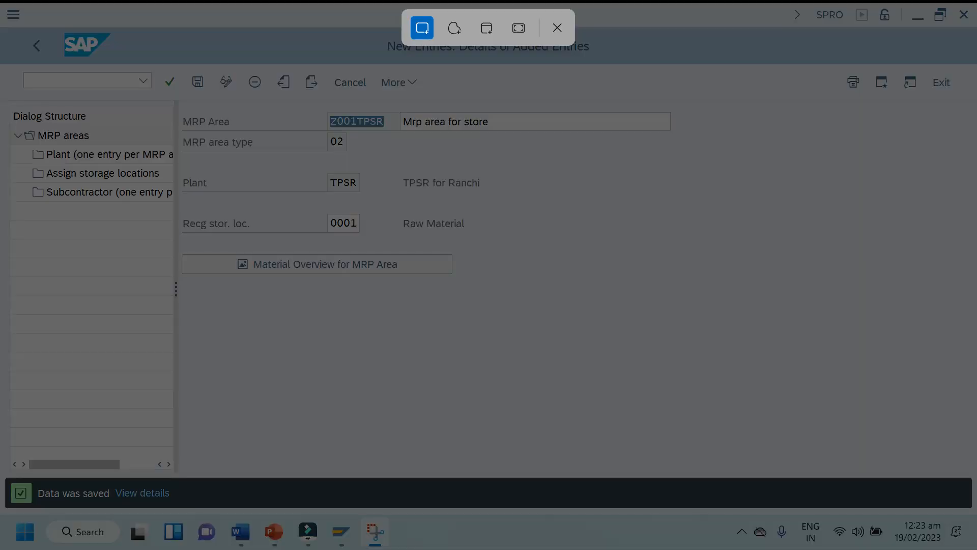
pyautogui.moveTo(2, 63); pyautogui.dragTo(674, 277)
pyautogui.click(274, 531)
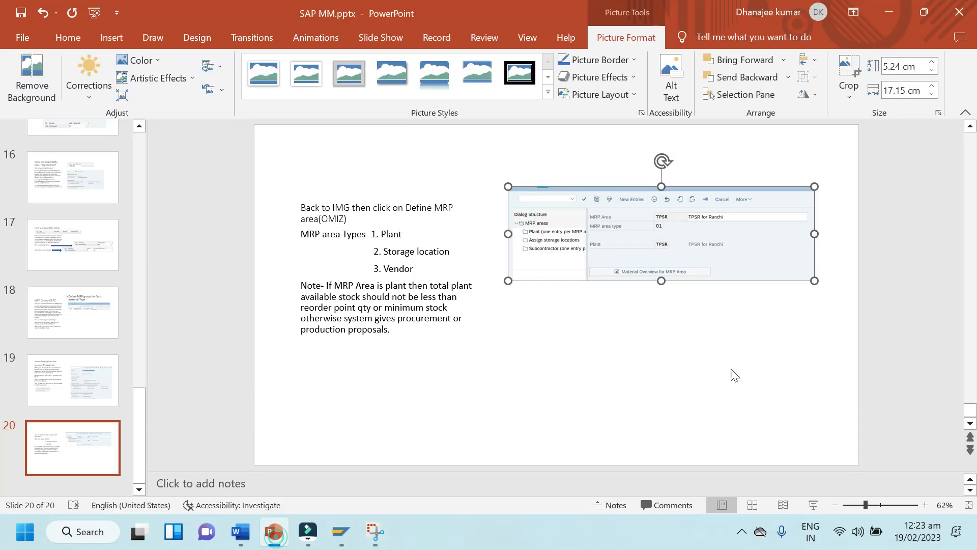
pyautogui.click(610, 317)
pyautogui.hotkey('ctrl', 'v')
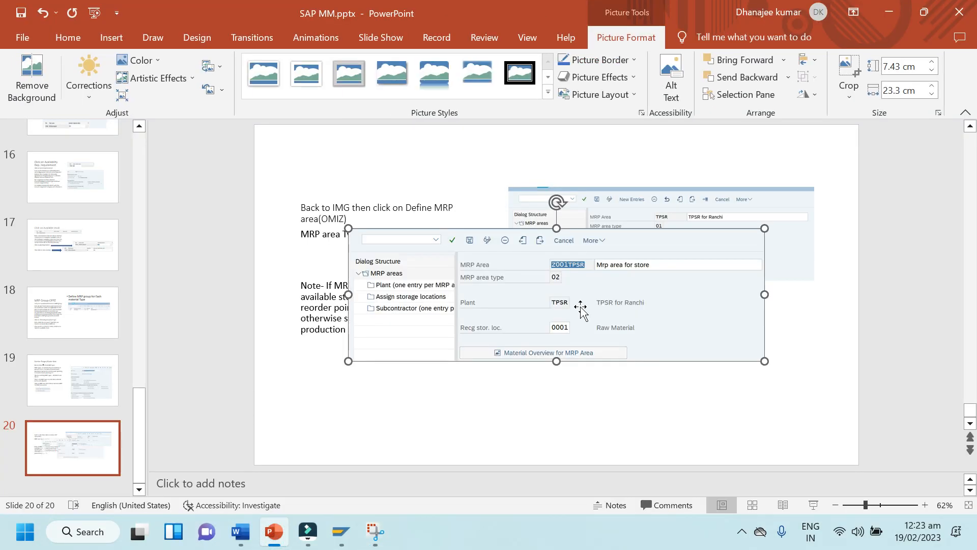
# Step: Shrink the pasted Z001TPSR screenshot and align it directly below the TPSR plant MRP area screenshot at matching width
pyautogui.moveTo(348, 230); pyautogui.dragTo(440, 259)
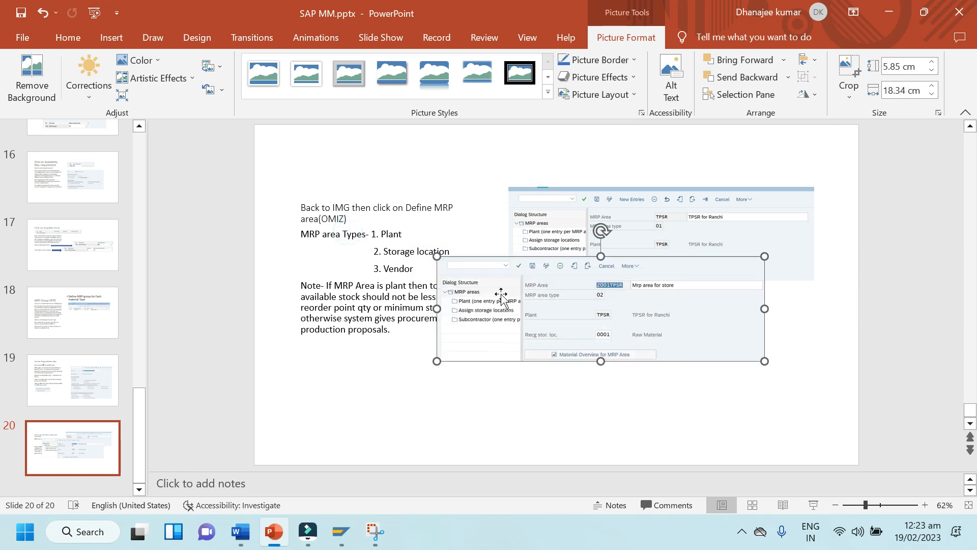
pyautogui.moveTo(555, 287); pyautogui.dragTo(617, 316)
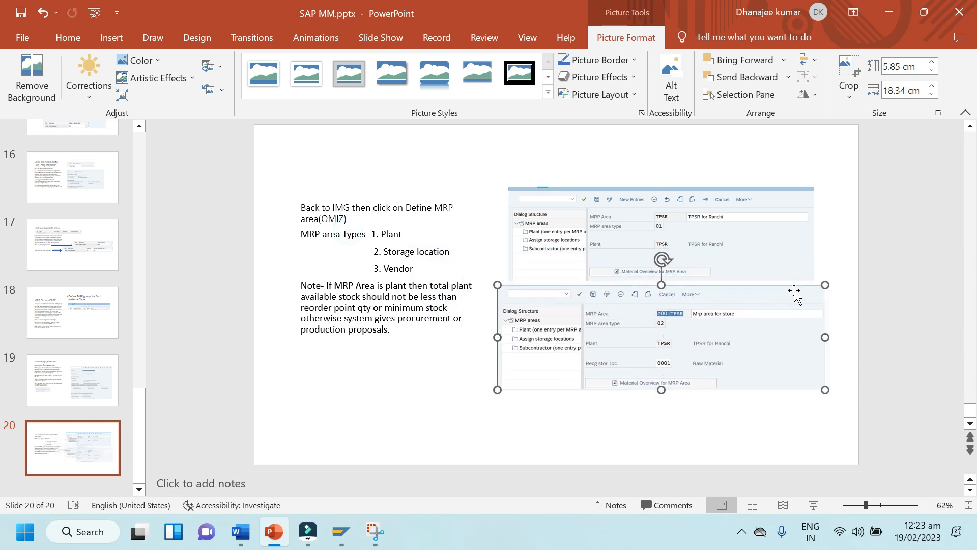
pyautogui.moveTo(824, 286); pyautogui.dragTo(808, 299)
pyautogui.moveTo(643, 331)
pyautogui.mouseDown()
pyautogui.moveTo(654, 325)
pyautogui.moveTo(636, 327)
pyautogui.mouseUp()
pyautogui.click(847, 300)
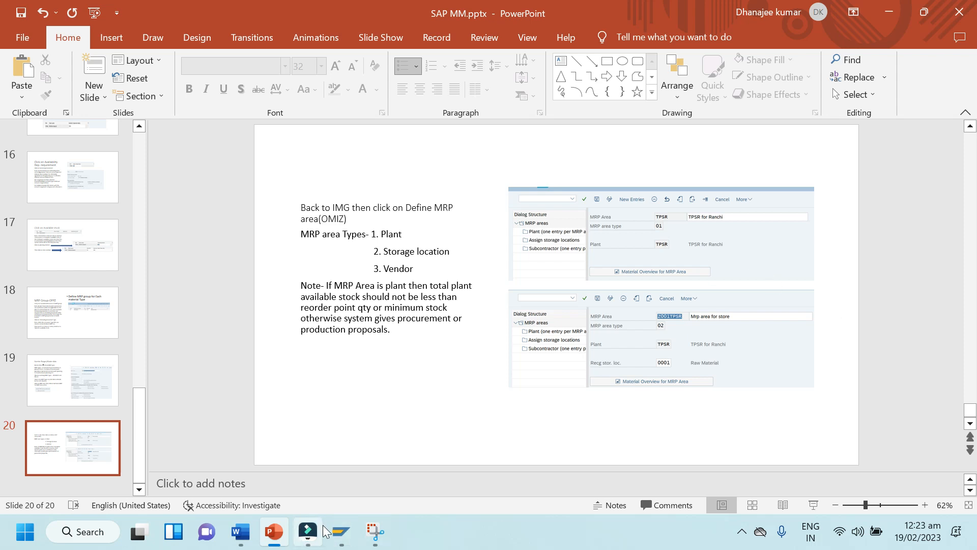
# Step: Switch to SAP, review the storage location assignment of MRP area Z001TPSR, and return to the MRP areas overview
pyautogui.moveTo(336, 527)
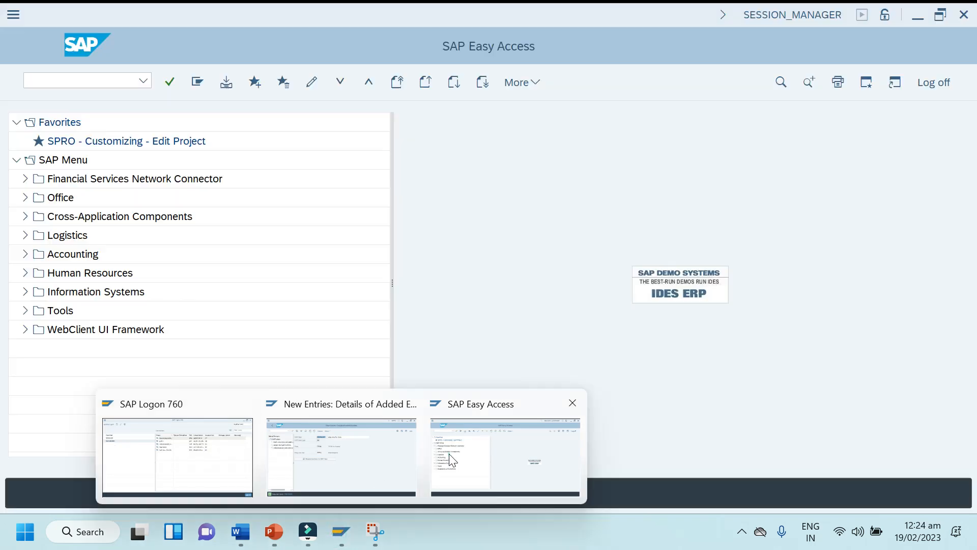
pyautogui.click(449, 454)
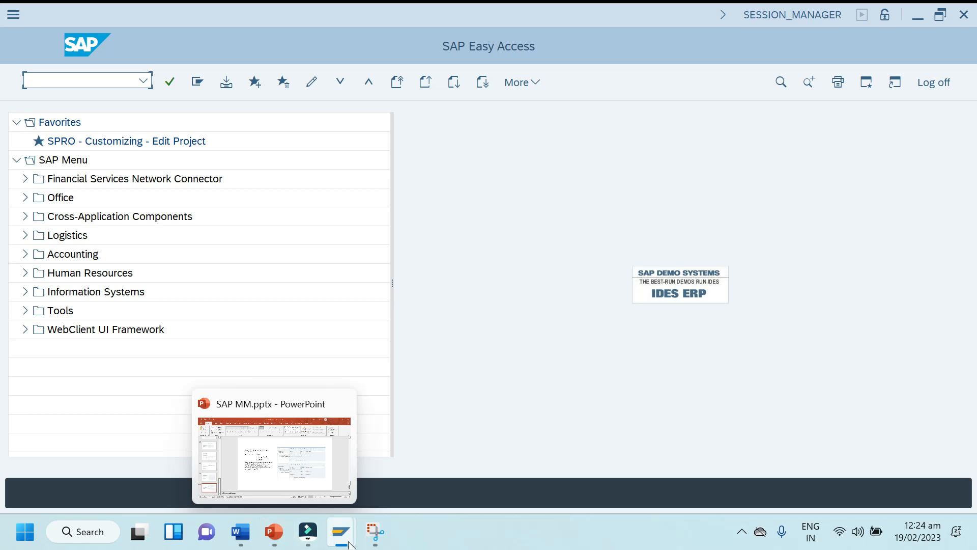
pyautogui.moveTo(341, 532)
pyautogui.click(360, 473)
pyautogui.click(85, 140)
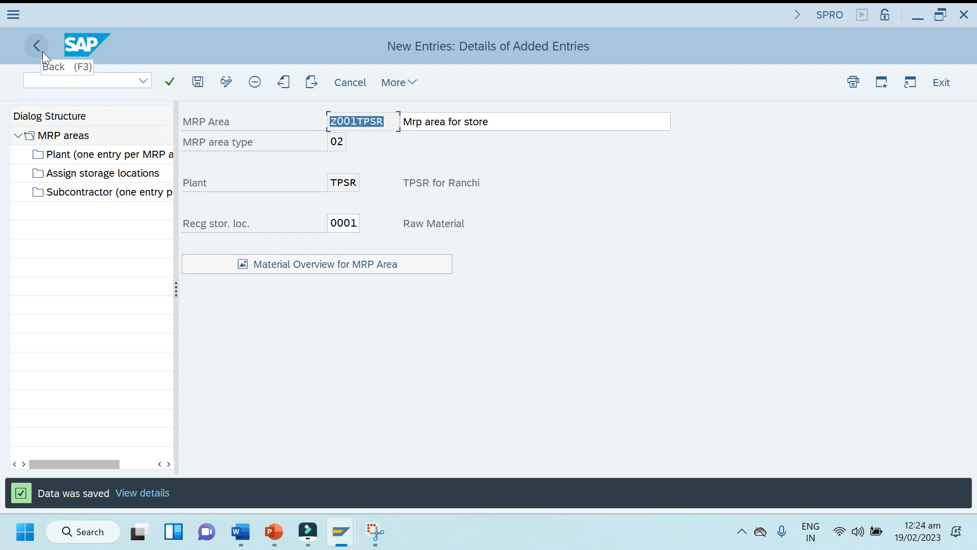
pyautogui.click(94, 194)
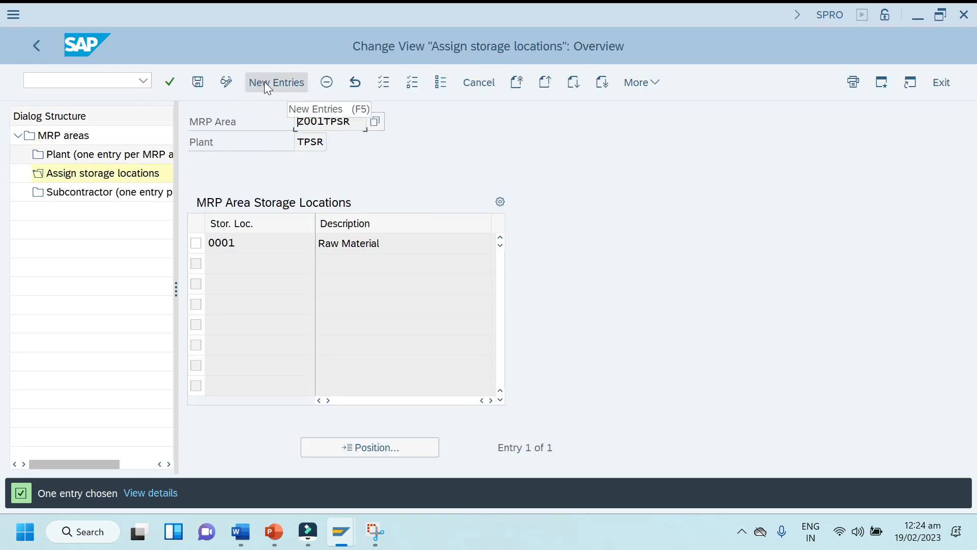
pyautogui.click(264, 81)
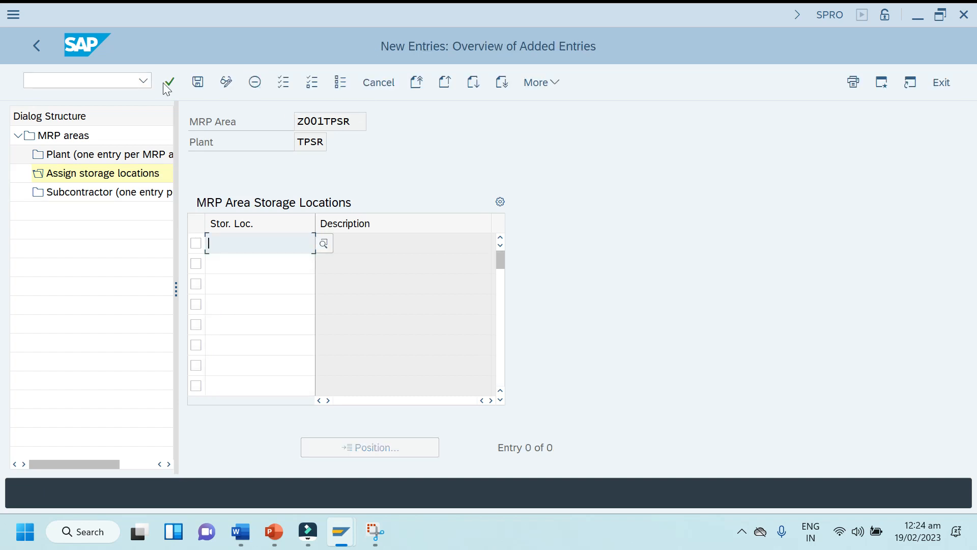
pyautogui.click(42, 50)
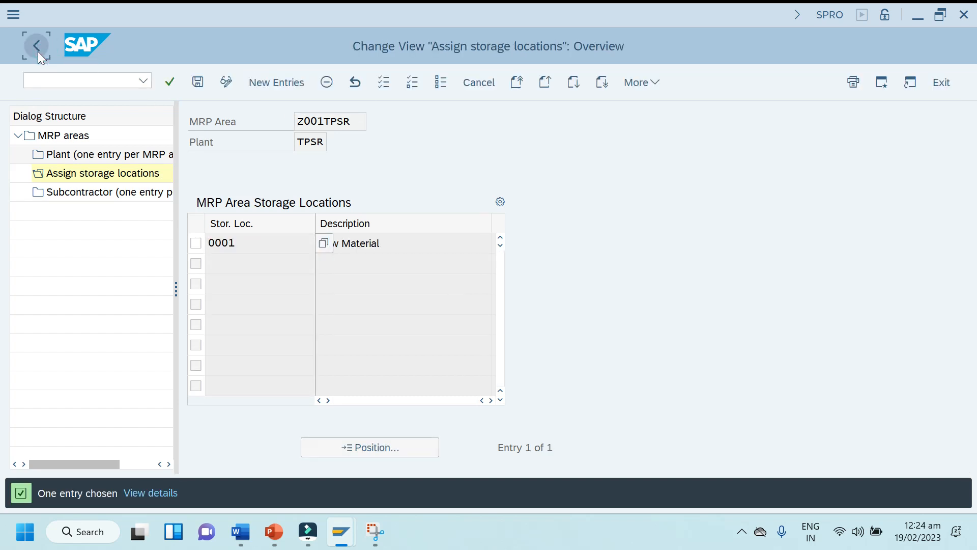
pyautogui.click(38, 51)
pyautogui.click(38, 52)
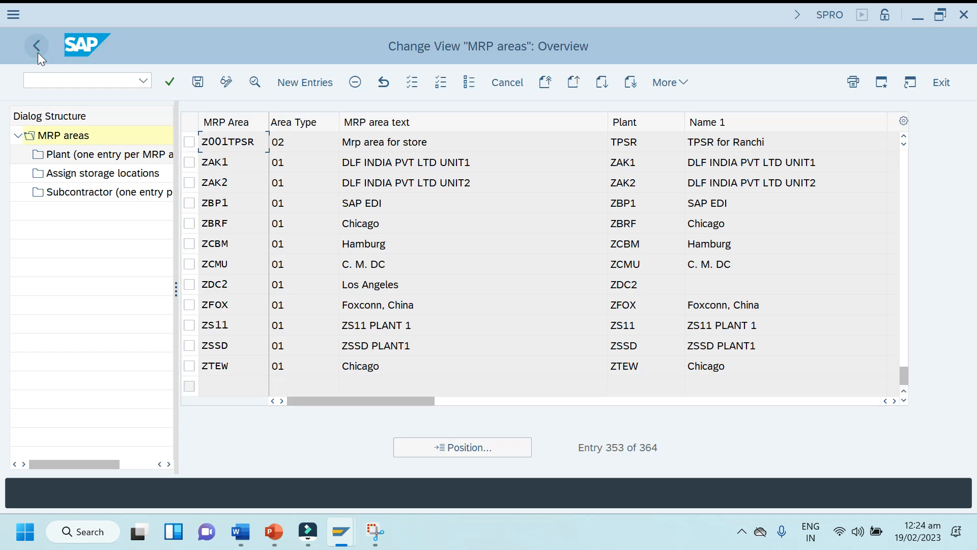
# Step: Start a new MRP area entry with the key ZVENDOR
pyautogui.click(309, 83)
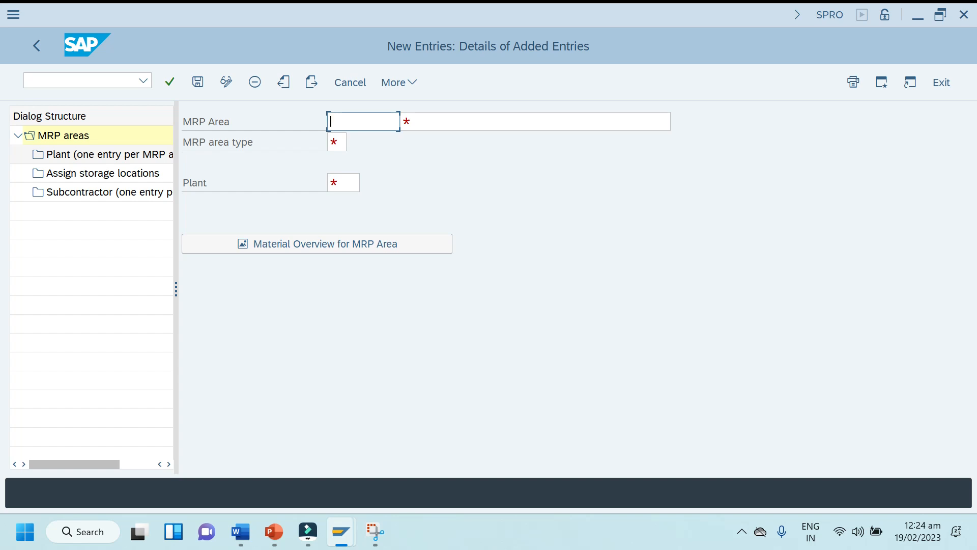
pyautogui.write('Z')
pyautogui.press('capslock')
pyautogui.write('V')
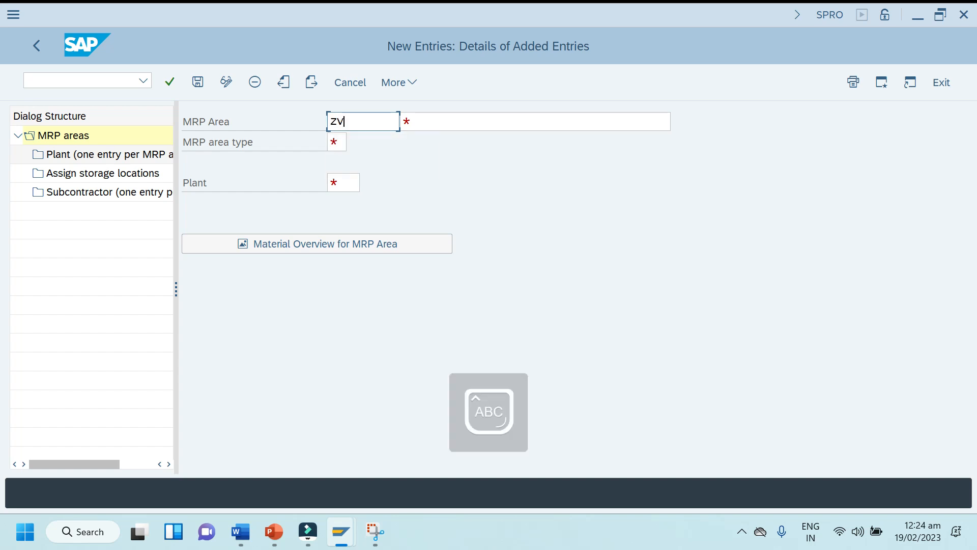
pyautogui.press('capslock')
pyautogui.write('end')
pyautogui.press('BackSpace')
pyautogui.press('BackSpace')
pyautogui.press('BackSpace')
pyautogui.press('capslock')
pyautogui.write('ENDOR')
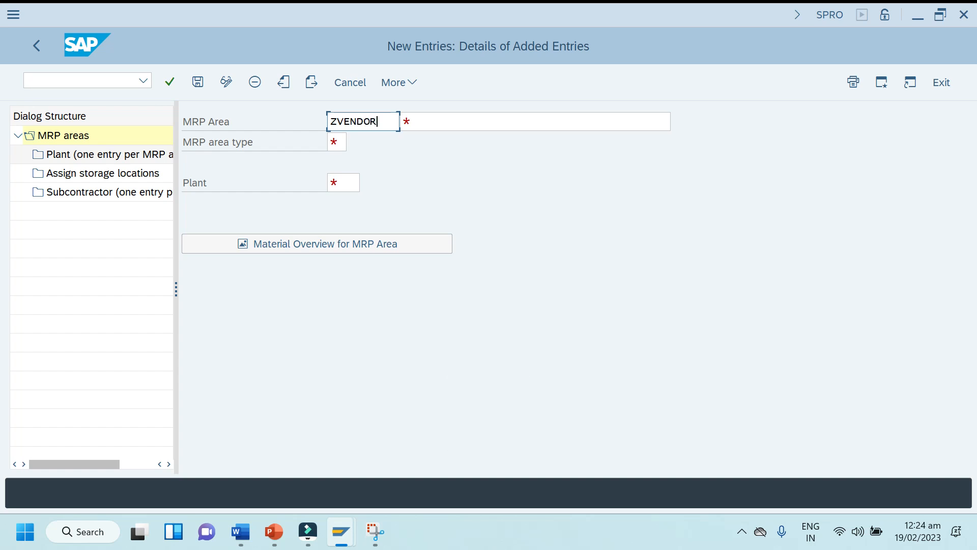
# Step: Enter "MRP AREA for Vendor" as the description of MRP area ZVENDOR
pyautogui.click(469, 121)
pyautogui.write('M')
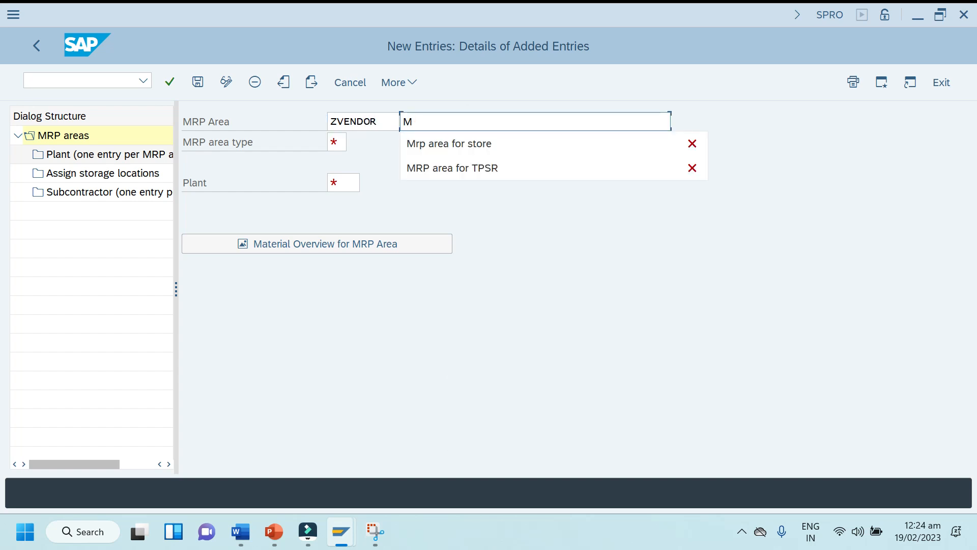
pyautogui.write('T')
pyautogui.press('BackSpace')
pyautogui.write('RP AREA')
pyautogui.press('capslock')
pyautogui.write('for Ven')
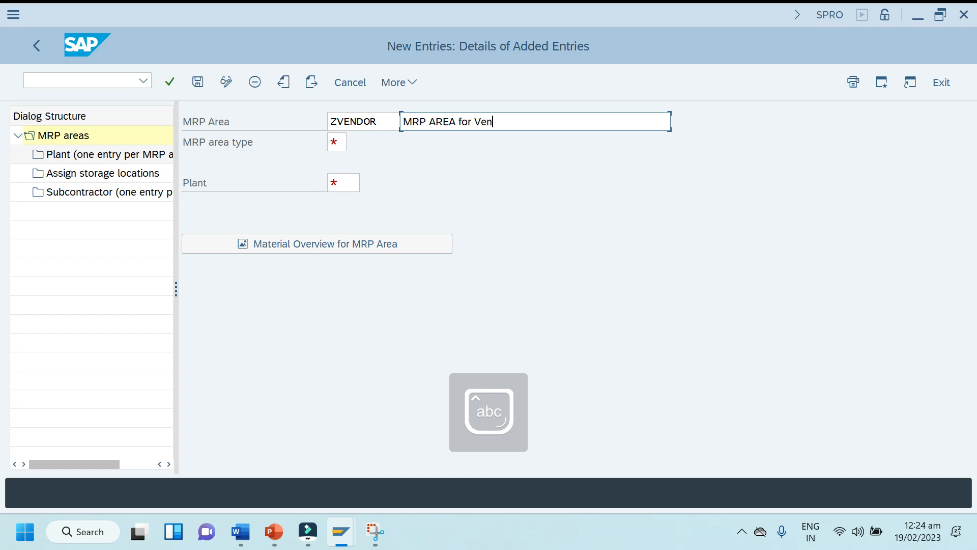
pyautogui.write('dor')
pyautogui.press('Tab')
# Step: Set the MRP area type of ZVENDOR to 03 (Vendor) and its plant to TPSR, and save the entry
pyautogui.click(351, 142)
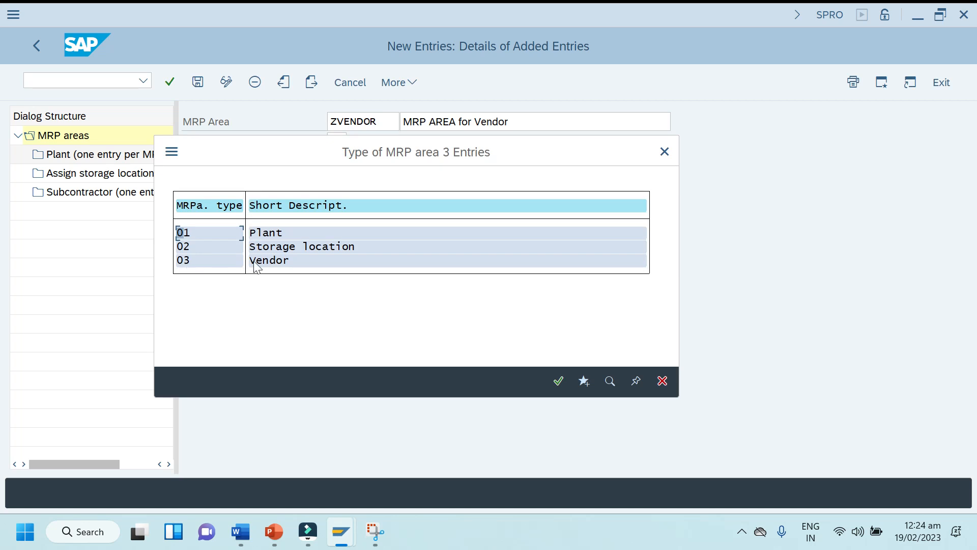
pyautogui.doubleClick(276, 263)
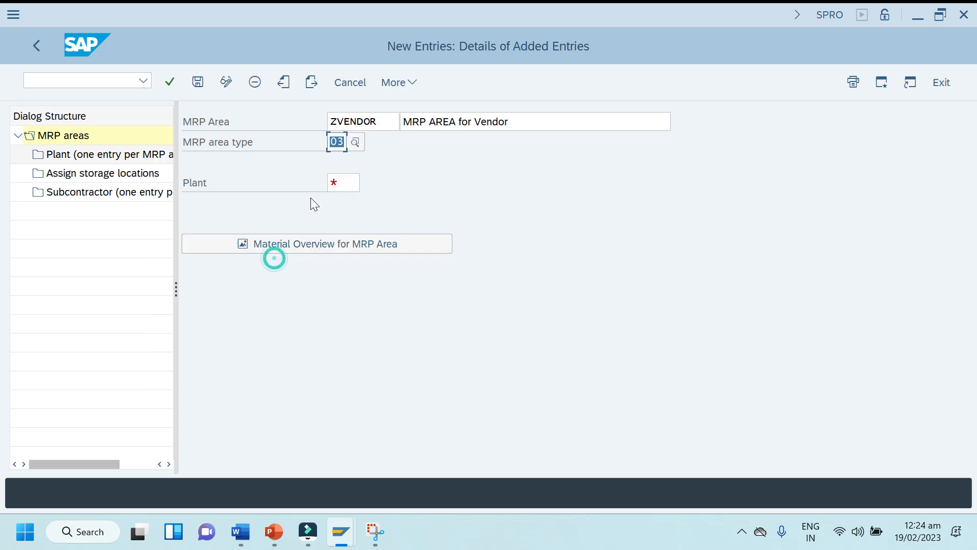
pyautogui.click(355, 182)
pyautogui.click(353, 182)
pyautogui.click(350, 204)
pyautogui.press('Return')
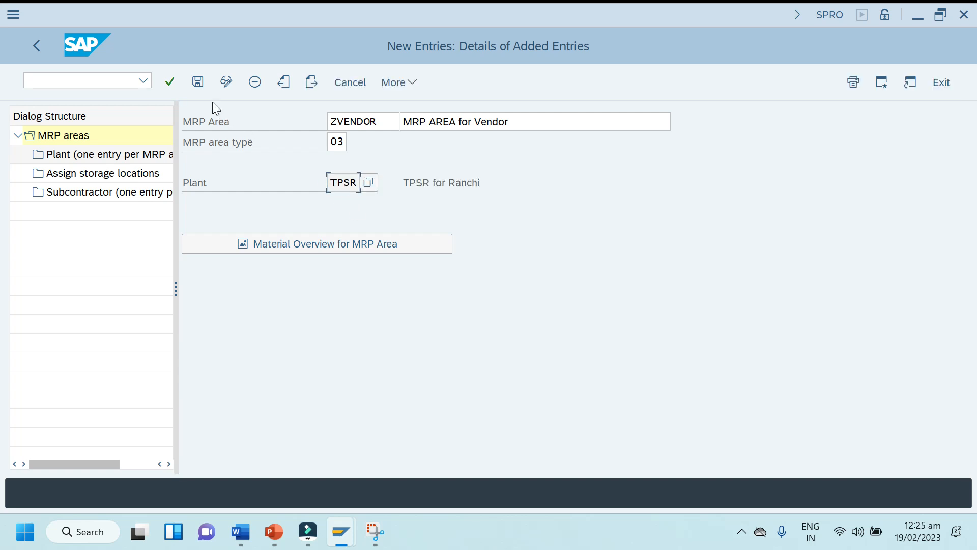
pyautogui.click(197, 80)
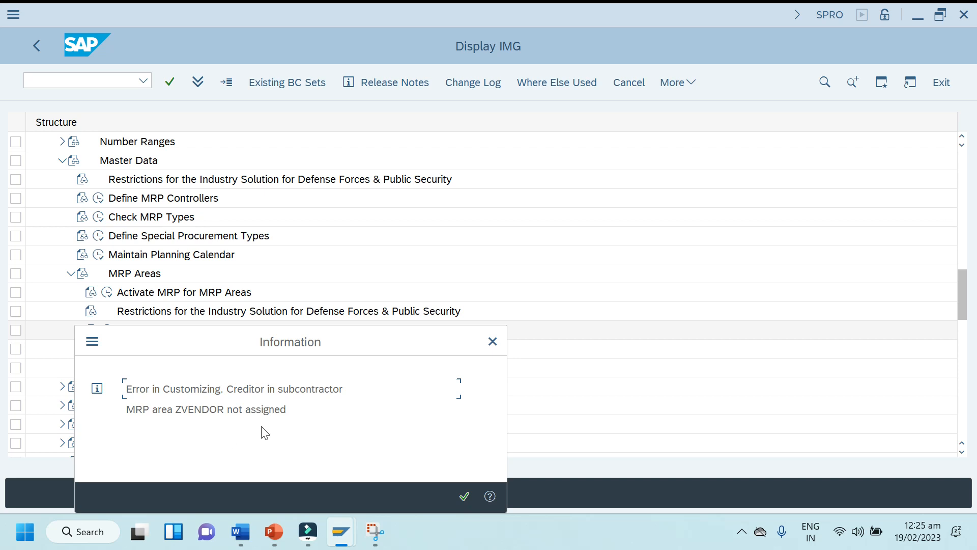
# Step: Read the detailed help for the ZVENDOR subcontractor message and follow its Define MRP areas link, declining to display the locked data
pyautogui.click(487, 494)
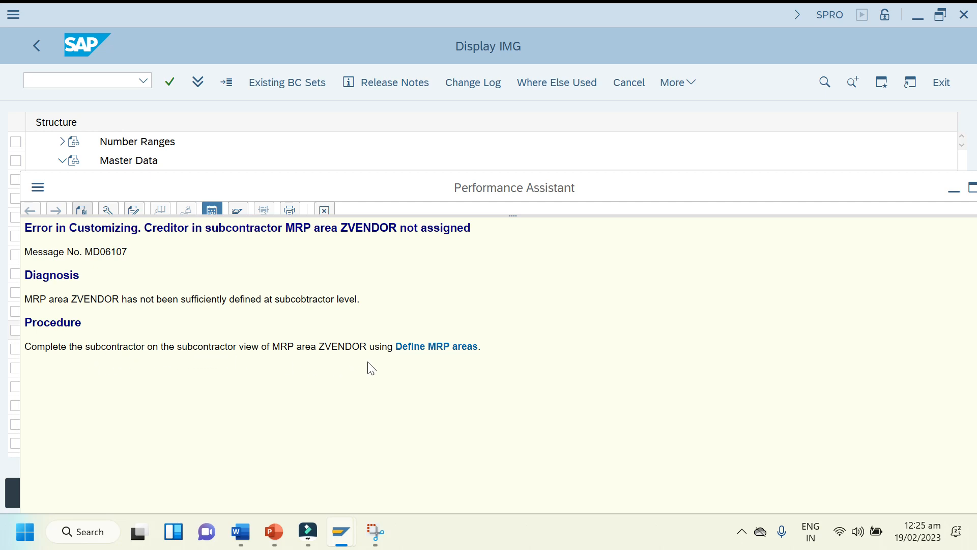
pyautogui.click(436, 350)
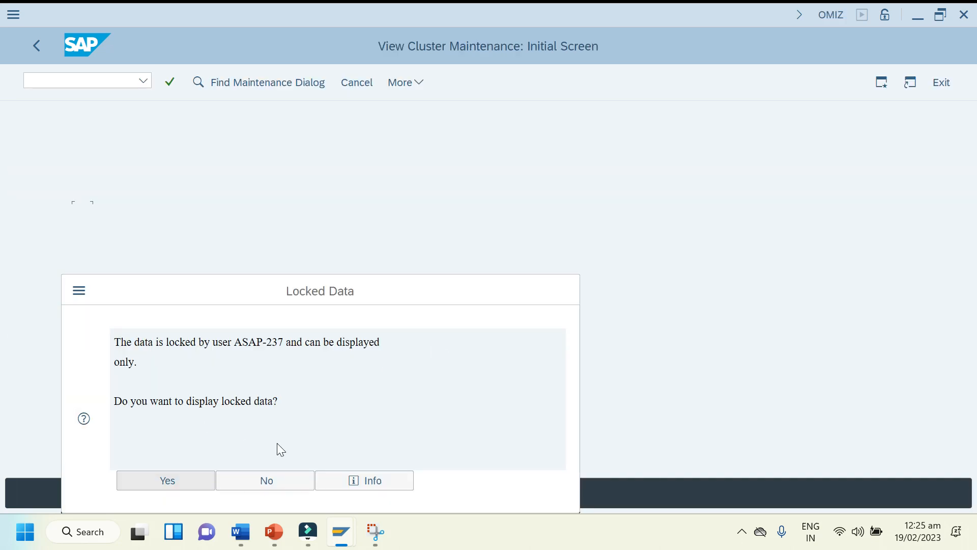
pyautogui.moveTo(342, 531)
pyautogui.click(260, 475)
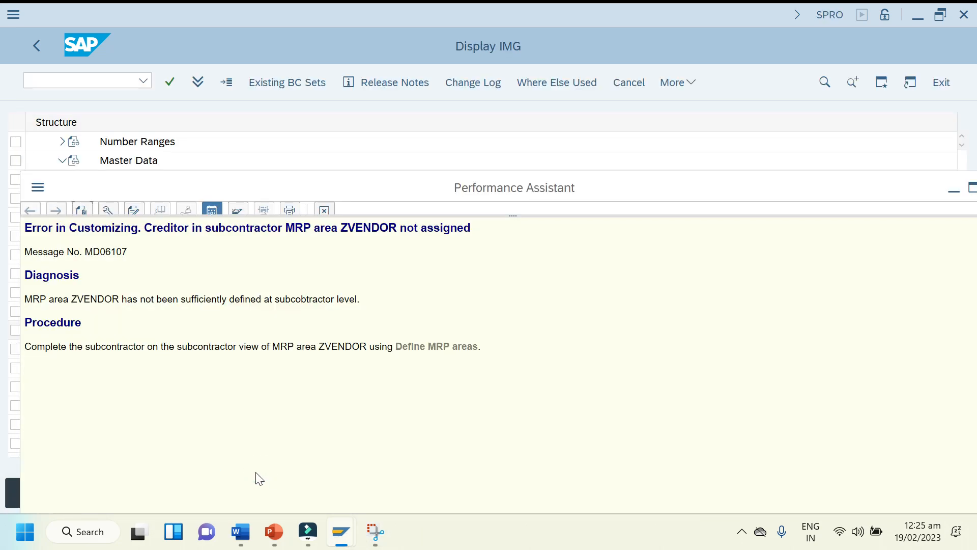
pyautogui.moveTo(355, 539)
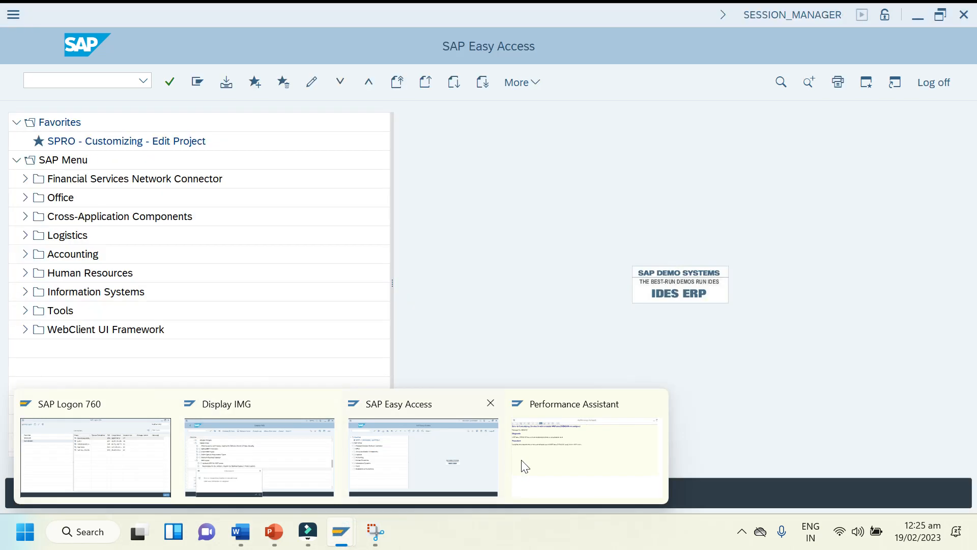
pyautogui.click(544, 461)
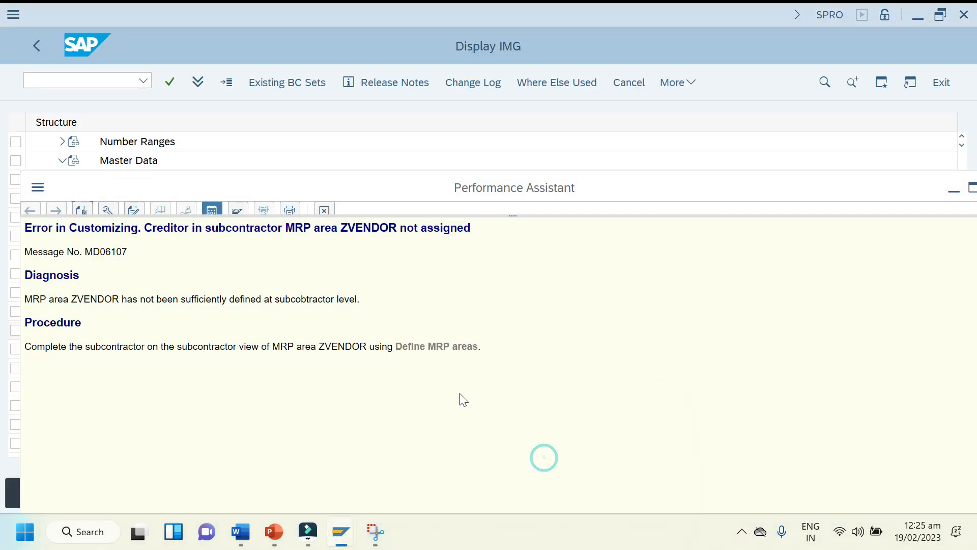
# Step: Close the help text and the information message, and return from the ZVENDOR details to the MRP areas overview
pyautogui.click(326, 211)
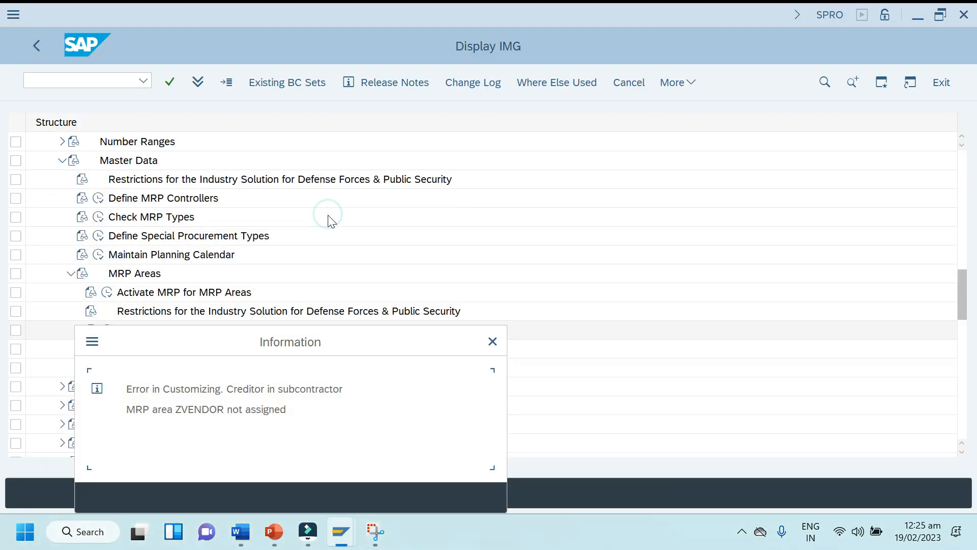
pyautogui.click(492, 340)
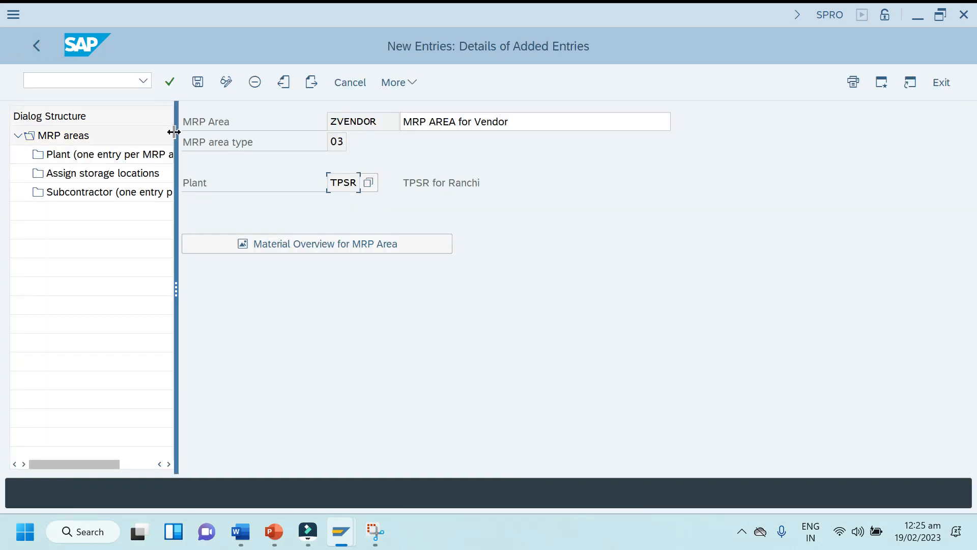
pyautogui.click(37, 44)
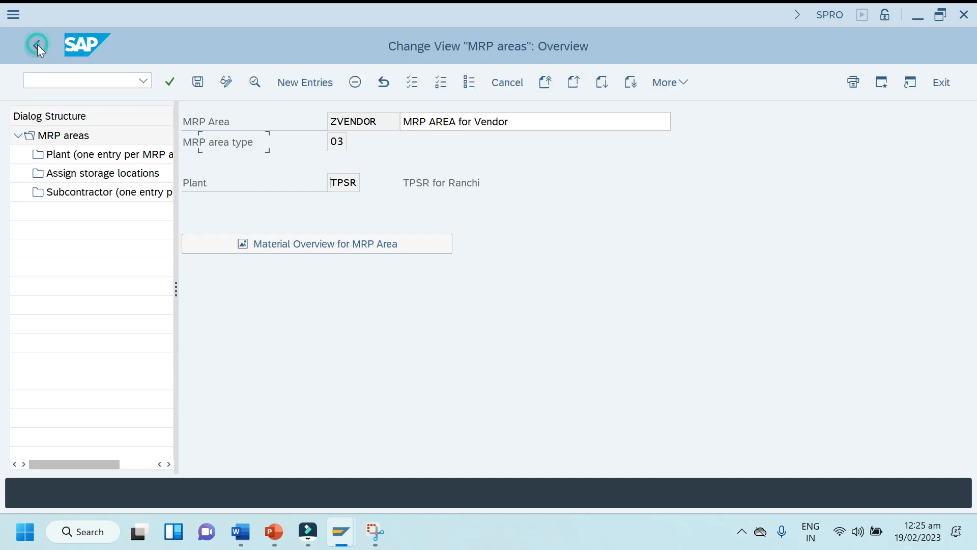
pyautogui.moveTo(341, 532)
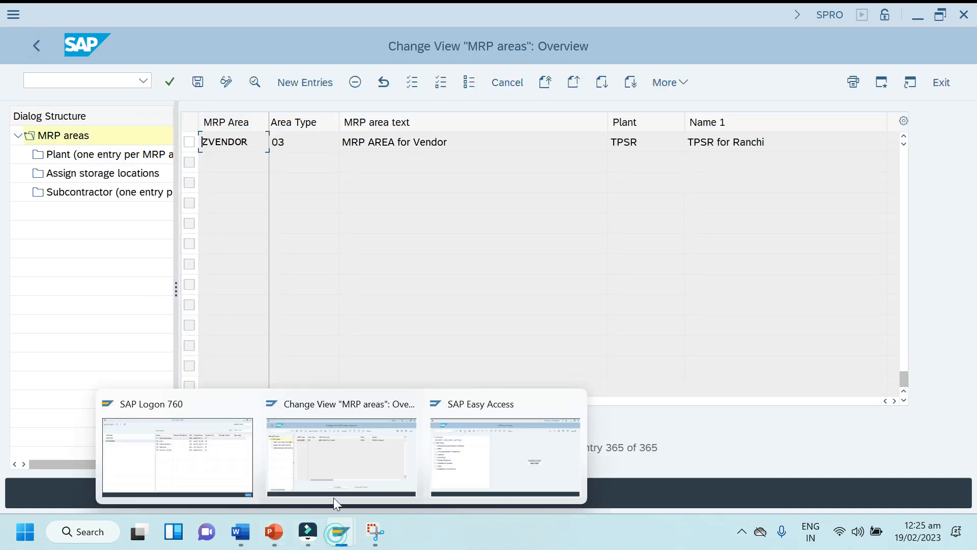
pyautogui.moveTo(355, 547)
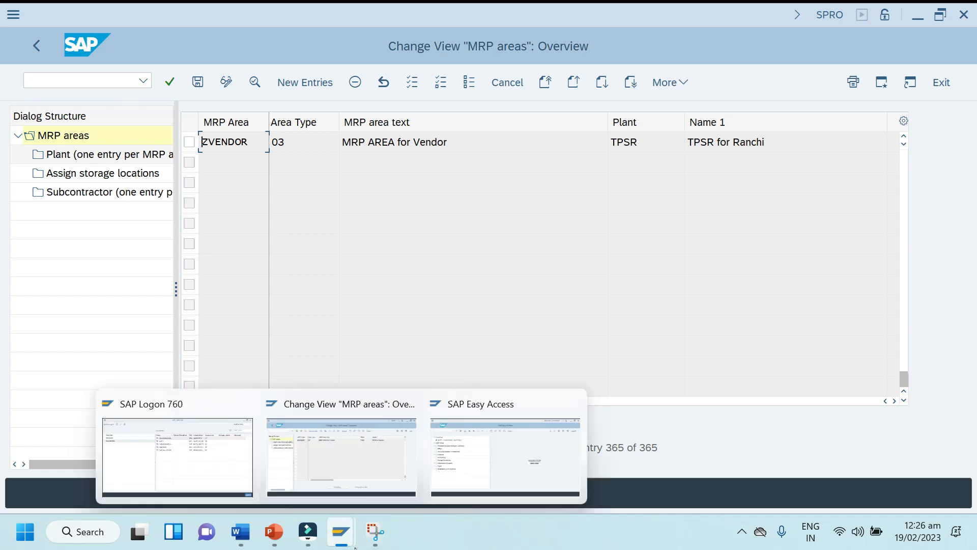
pyautogui.click(438, 473)
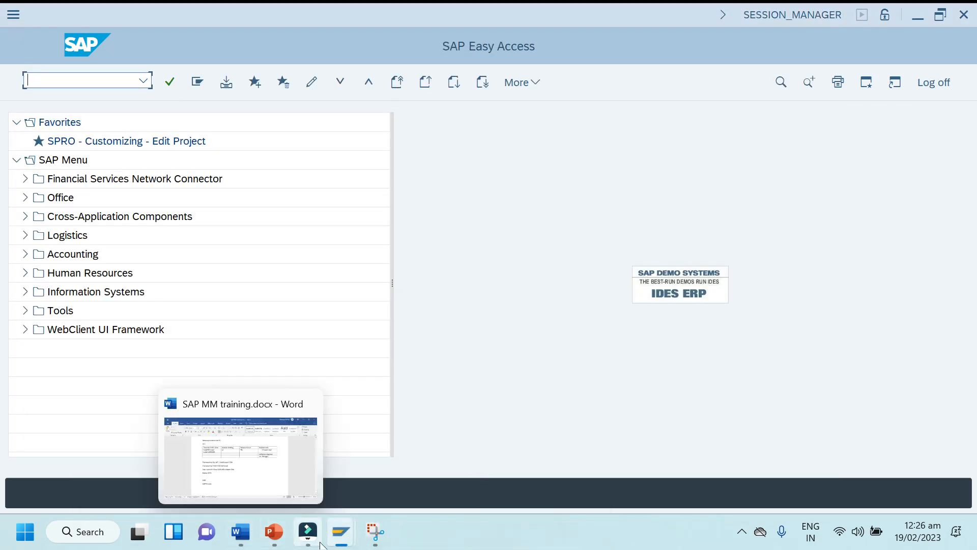
pyautogui.moveTo(341, 532)
pyautogui.click(357, 448)
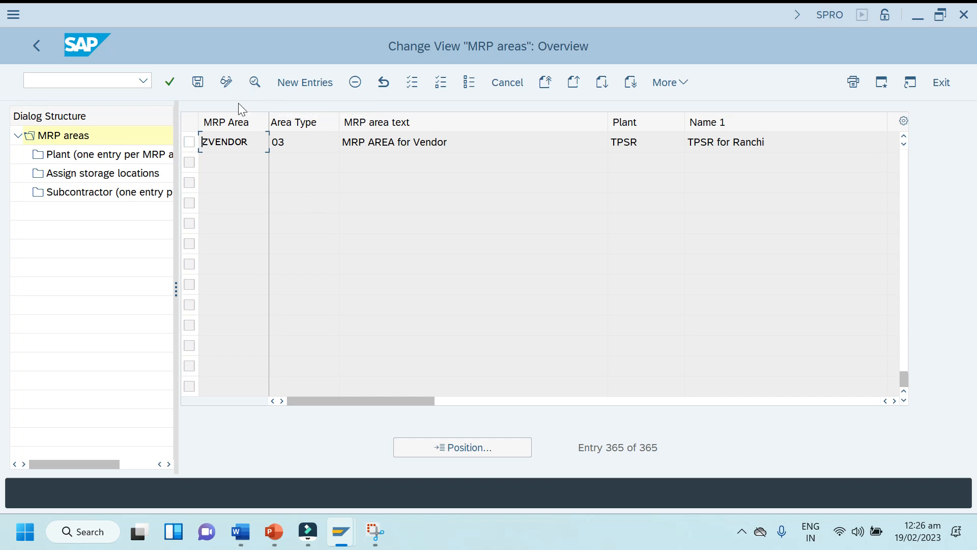
# Step: Try to save MRP area ZVENDOR, follow the Define MRP areas link in the message help, and decline to display the locked data
pyautogui.click(201, 81)
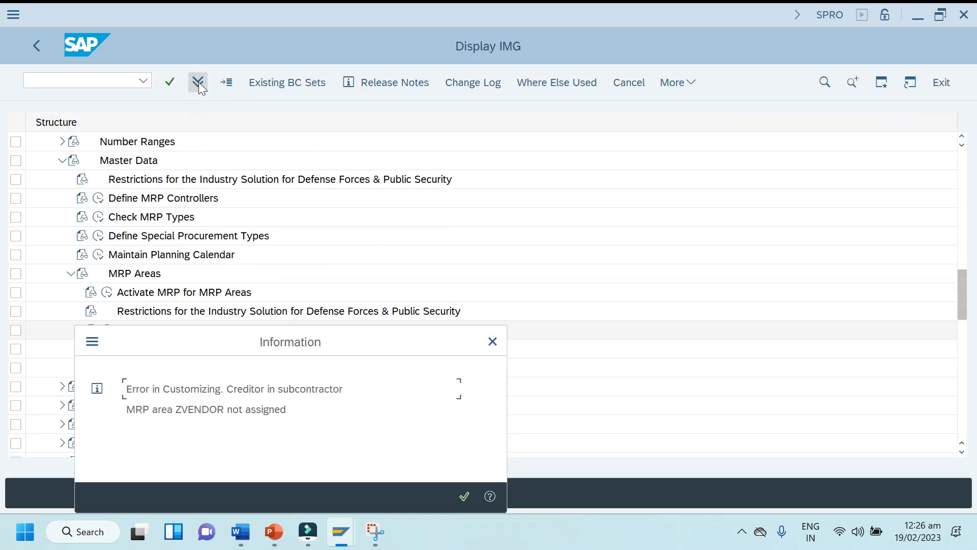
pyautogui.click(496, 499)
pyautogui.click(439, 351)
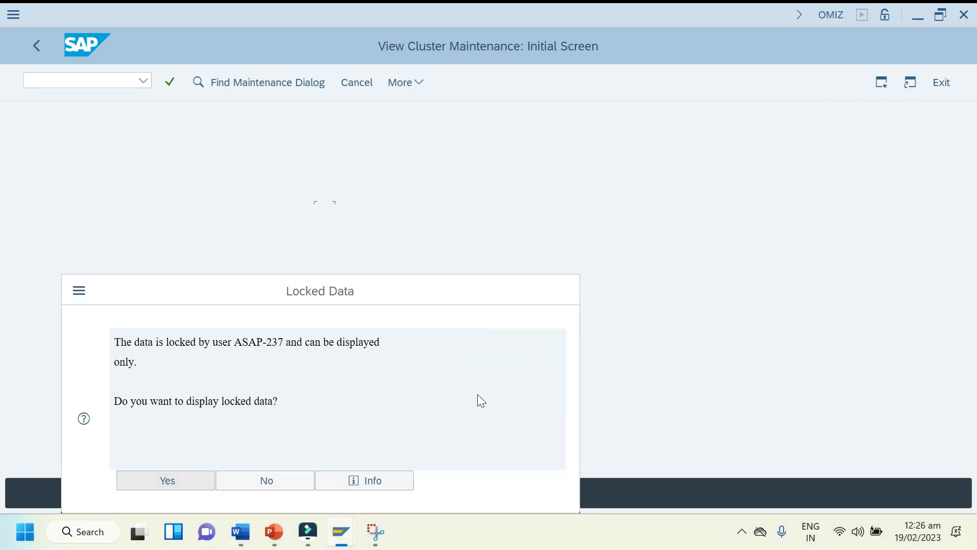
pyautogui.click(298, 479)
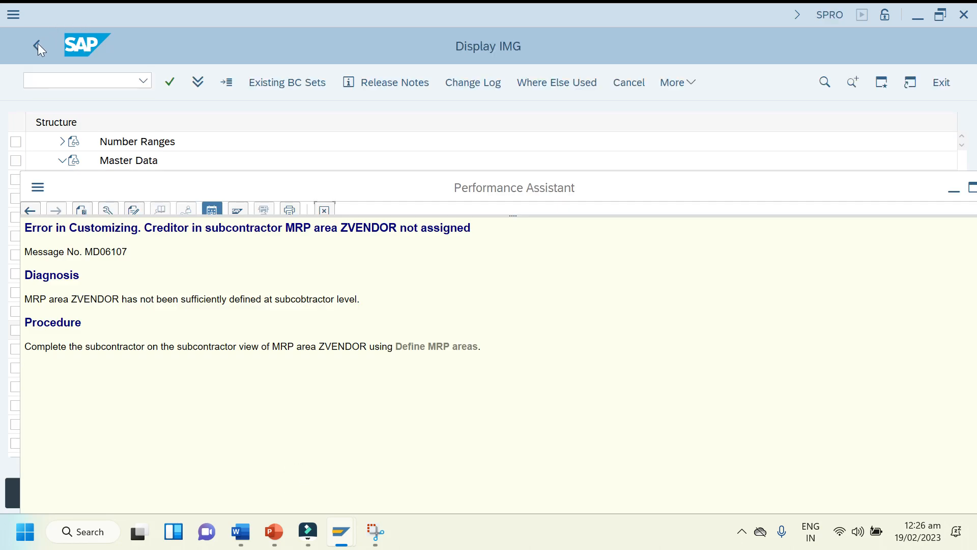
pyautogui.click(37, 45)
pyautogui.click(493, 341)
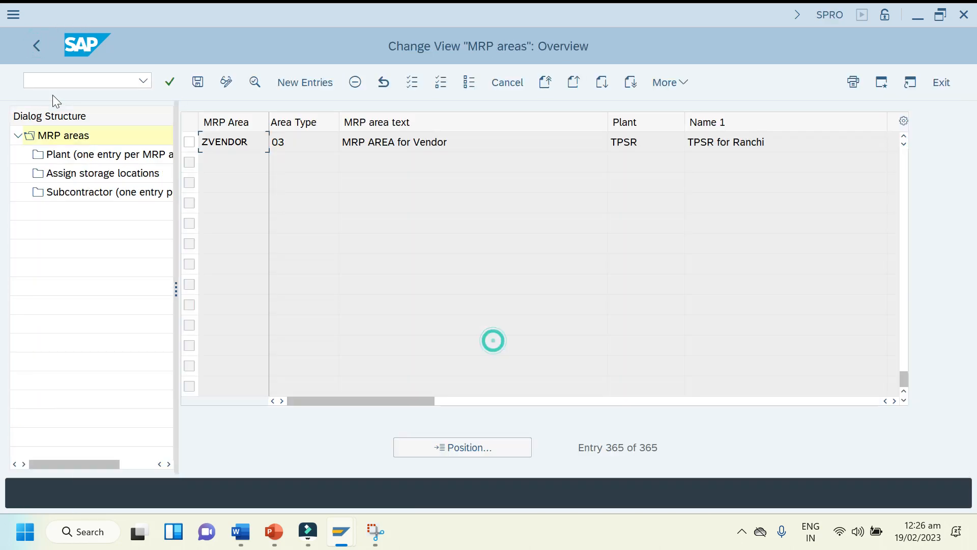
# Step: Delete the ZVENDOR entry from the MRP areas overview and save the change
pyautogui.click(189, 143)
pyautogui.click(355, 82)
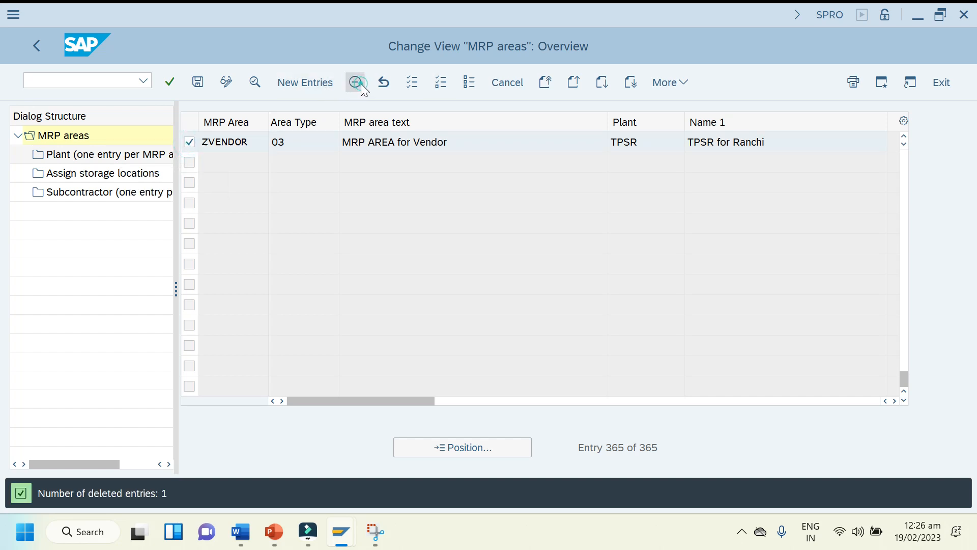
pyautogui.click(199, 82)
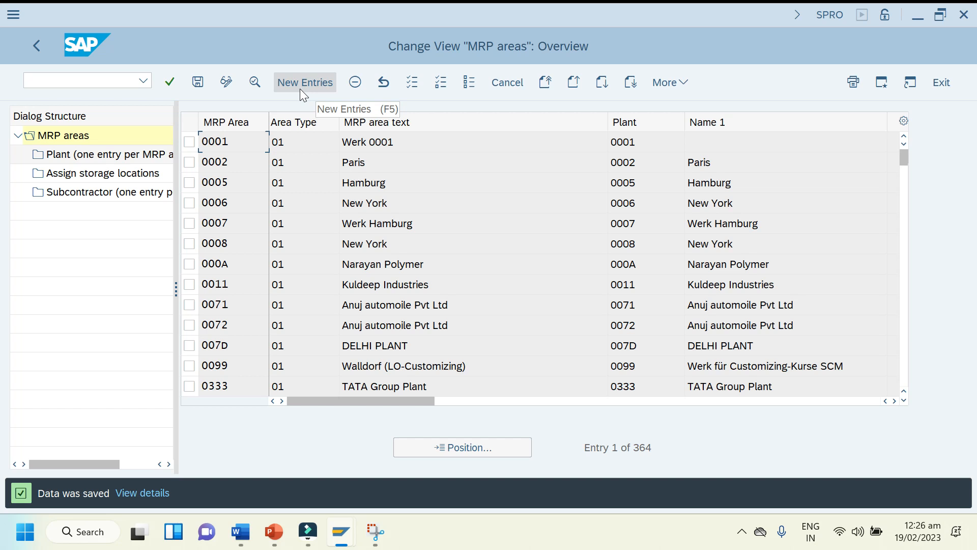
# Step: In PowerPoint, add the line "Define another MRP area for Subcontractor vendor" below the note on slide 20, and return to SAP
pyautogui.click(279, 534)
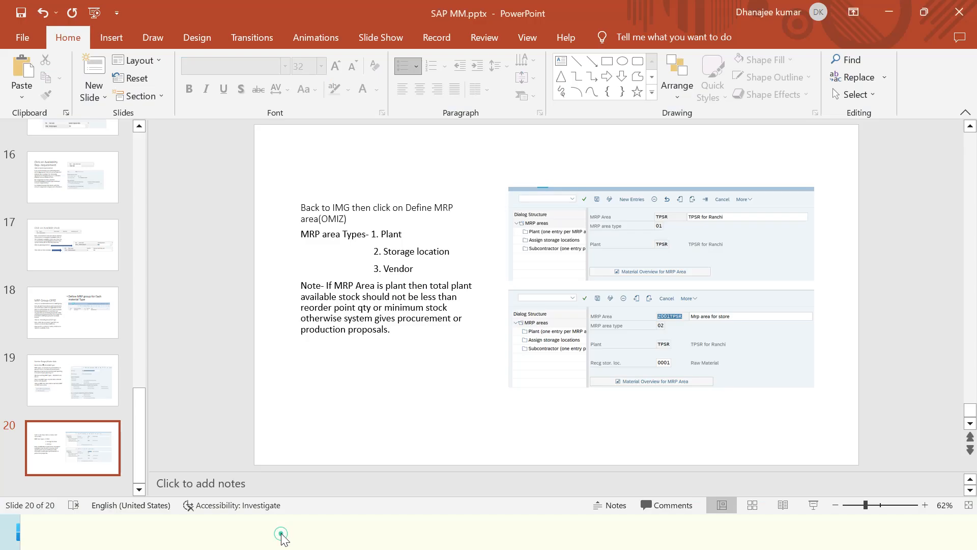
pyautogui.click(388, 368)
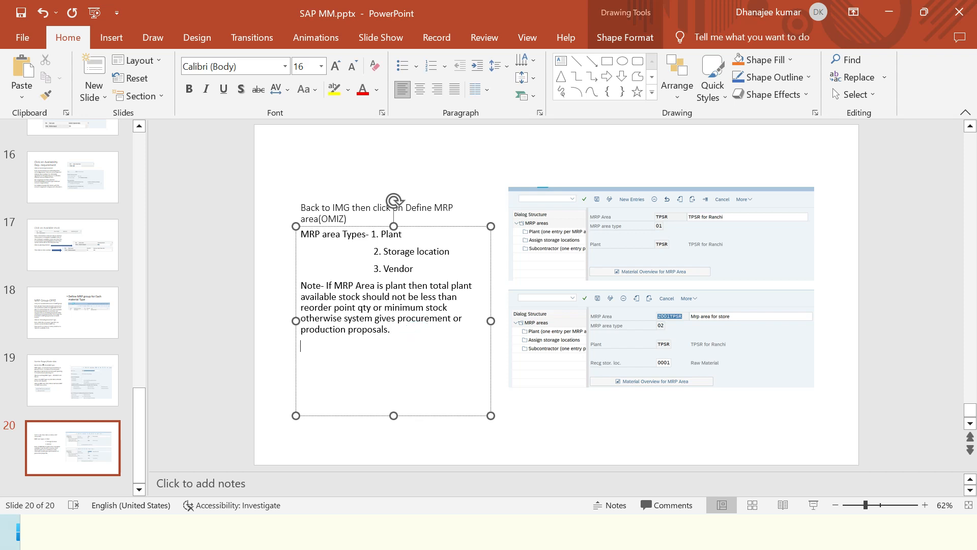
pyautogui.write('Define')
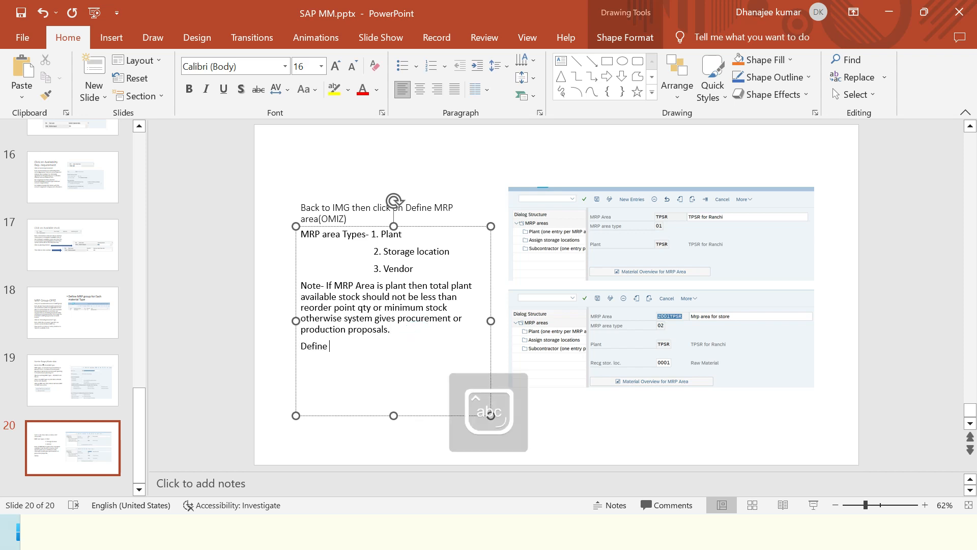
pyautogui.write(' another MRP')
pyautogui.press('capslock')
pyautogui.write('area for')
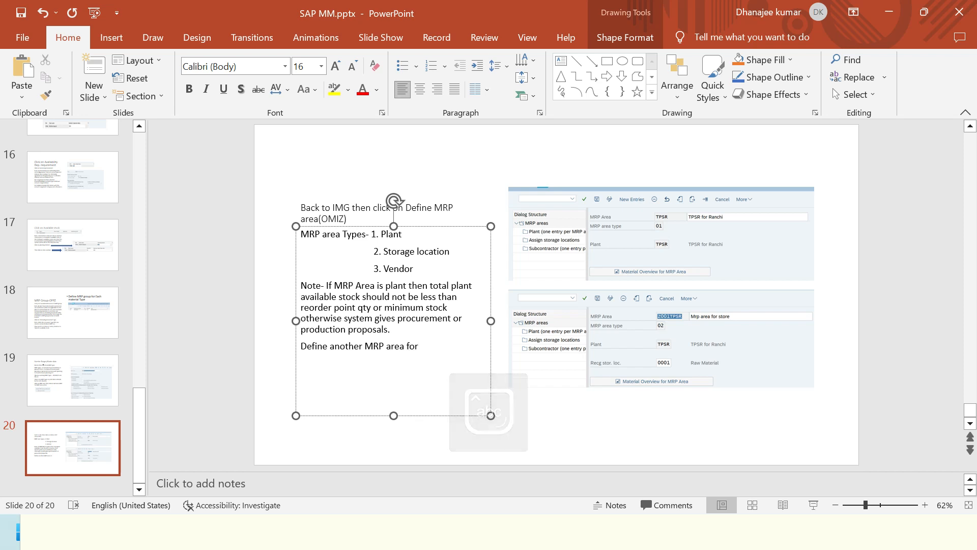
pyautogui.write(' Subc')
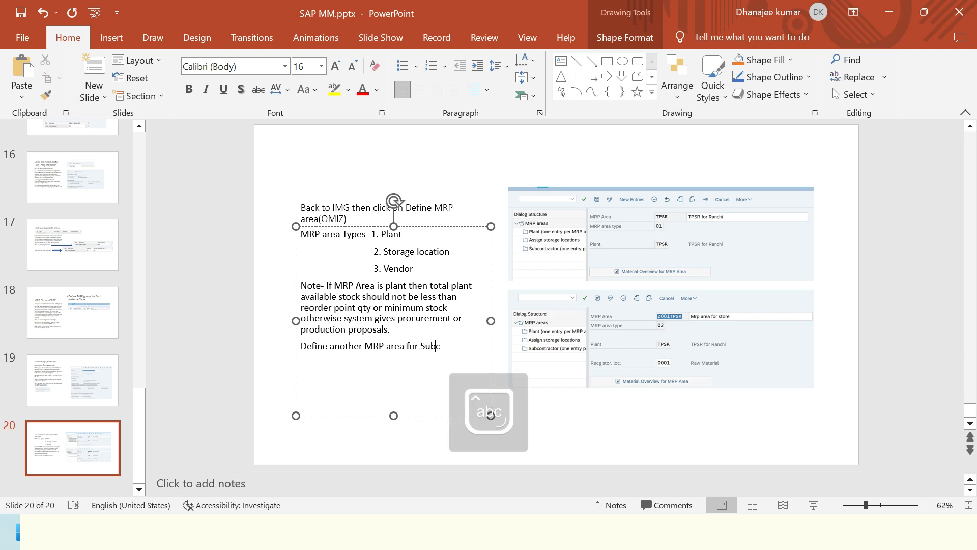
pyautogui.write('ontrac')
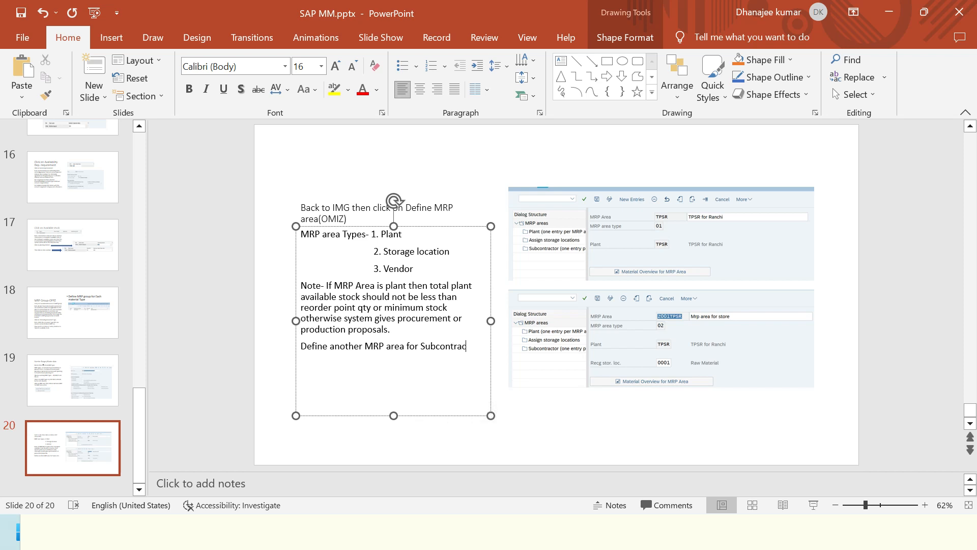
pyautogui.write('tor vendor')
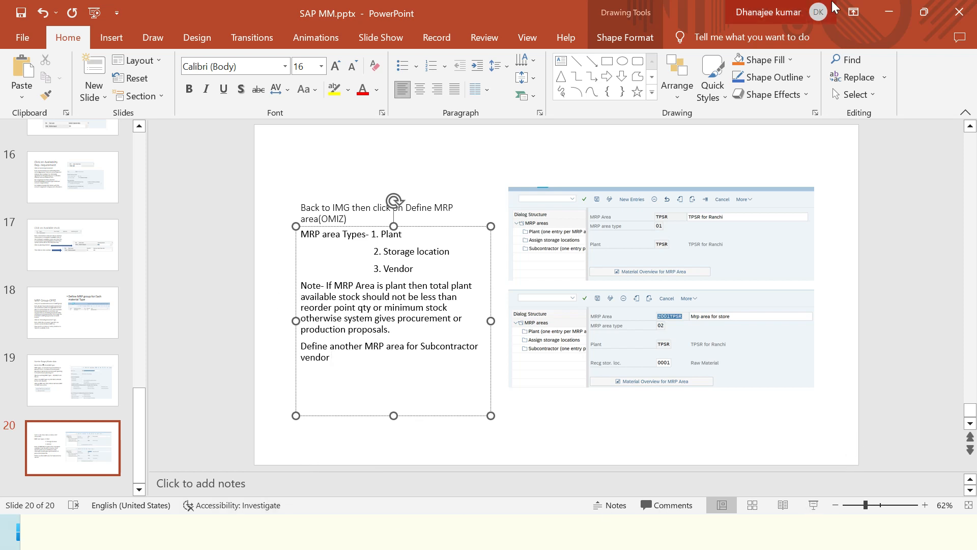
pyautogui.click(888, 16)
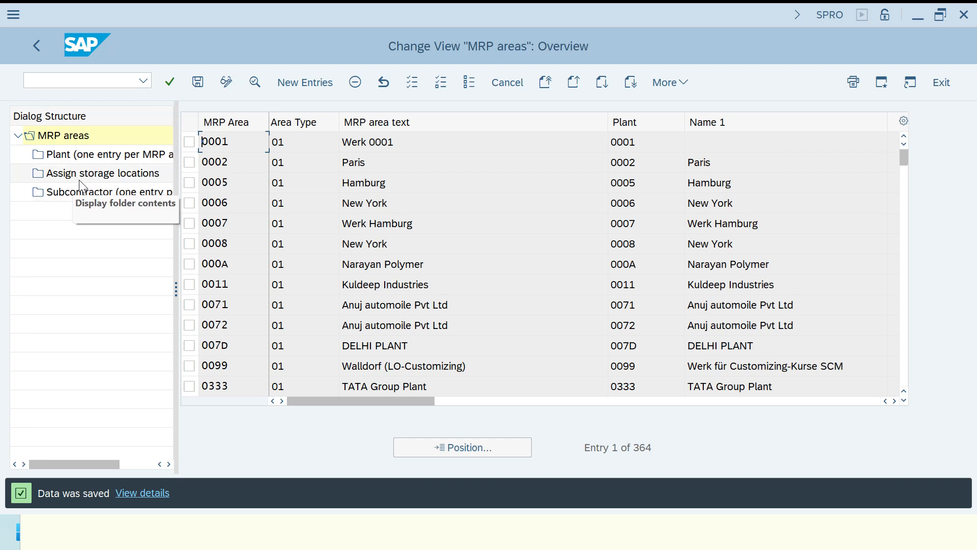
# Step: Locate MRP area TPSR in the MRP areas overview, select it and open its Plant (one entry per MRP area) view
pyautogui.doubleClick(79, 197)
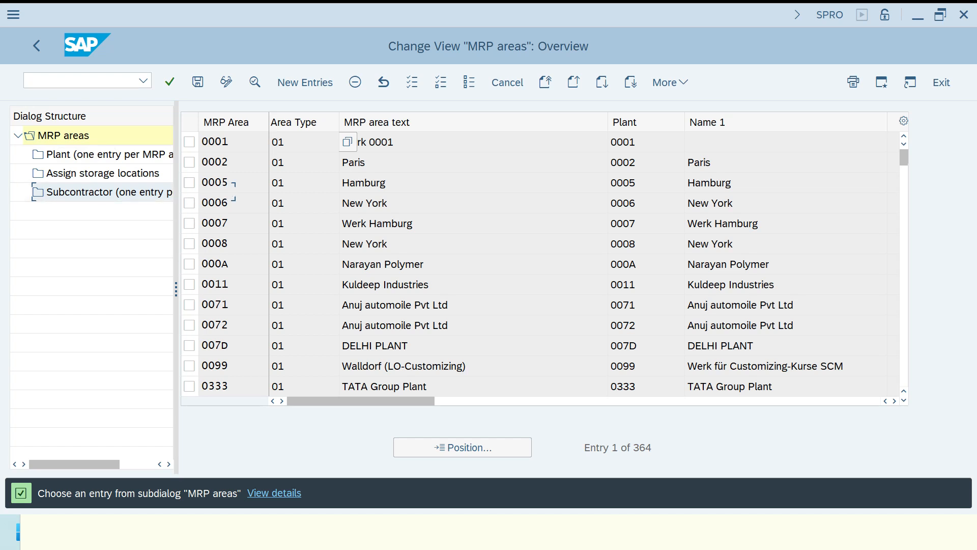
pyautogui.click(462, 447)
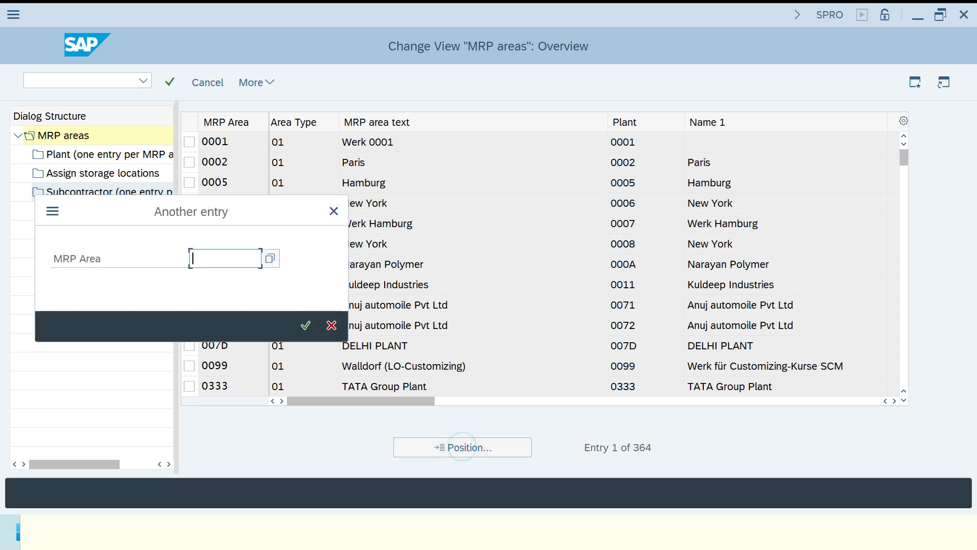
pyautogui.write('tpsl')
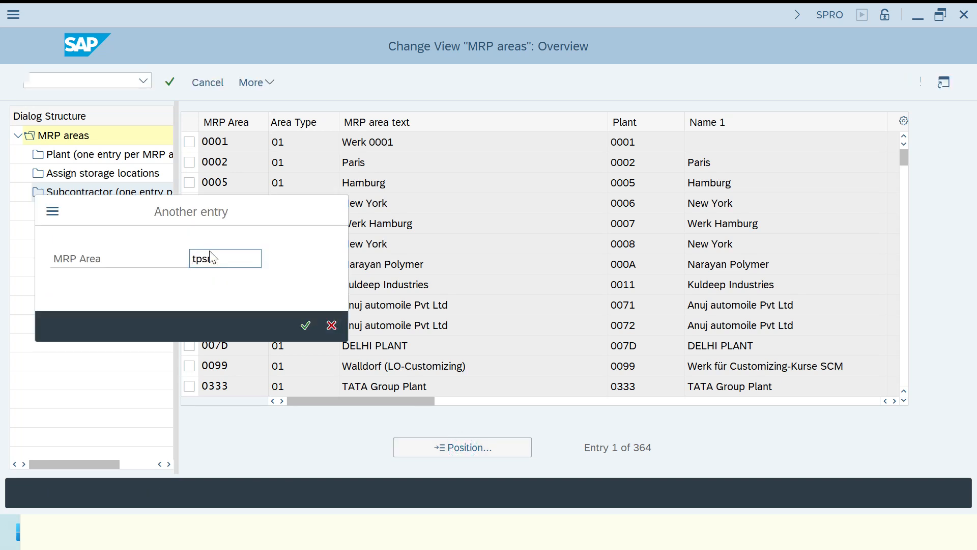
pyautogui.press('Return')
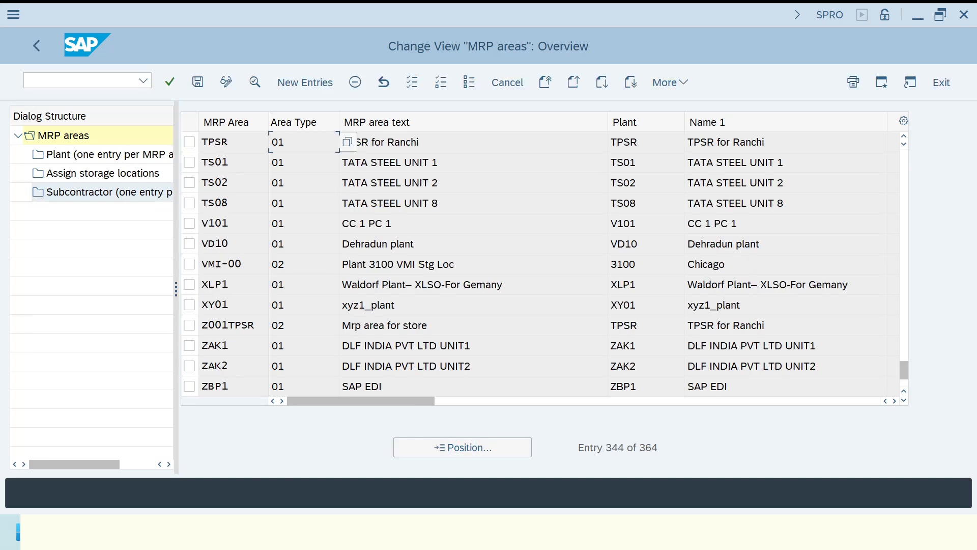
pyautogui.click(189, 142)
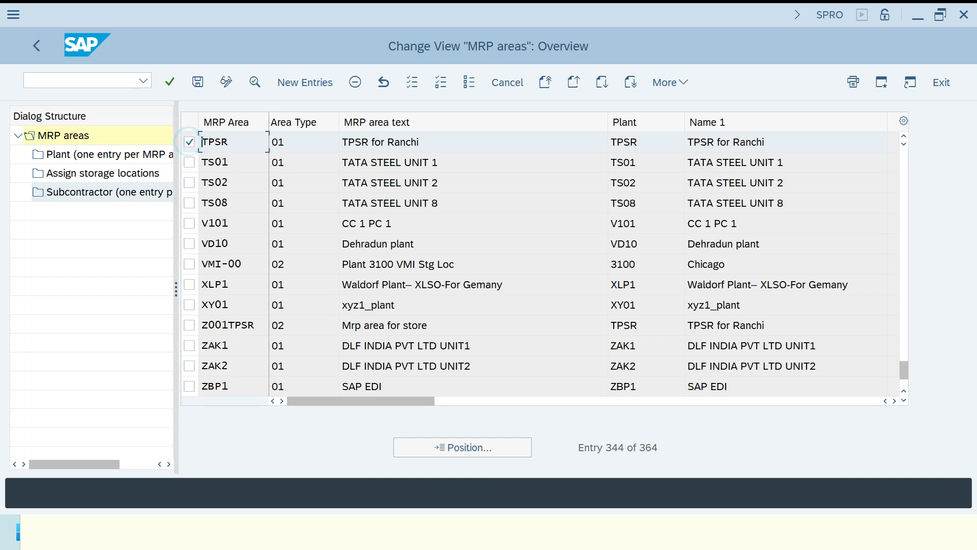
pyautogui.doubleClick(90, 193)
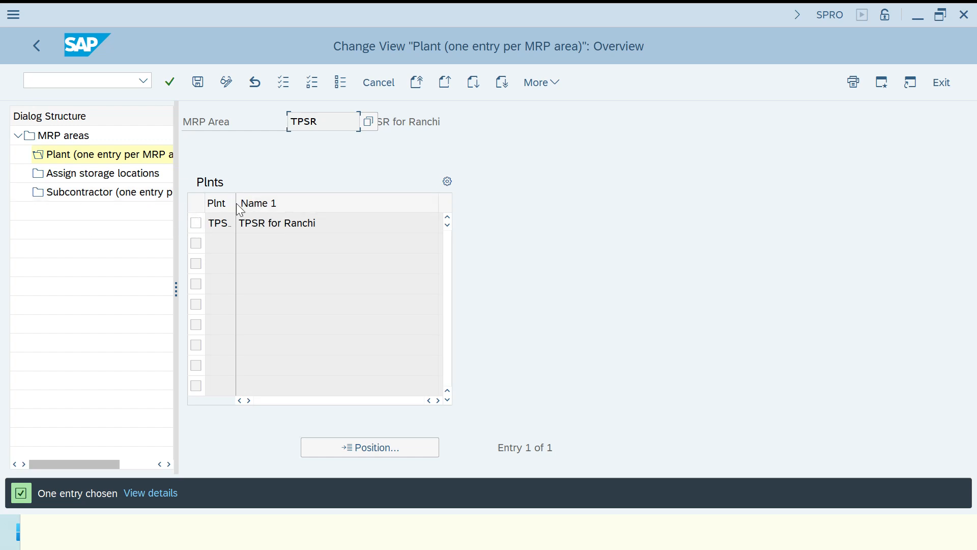
# Step: Widen the plant column, select plant TPSR and try to open the Subcontractor view for this MRP area
pyautogui.moveTo(236, 203); pyautogui.dragTo(289, 203)
pyautogui.doubleClick(241, 224)
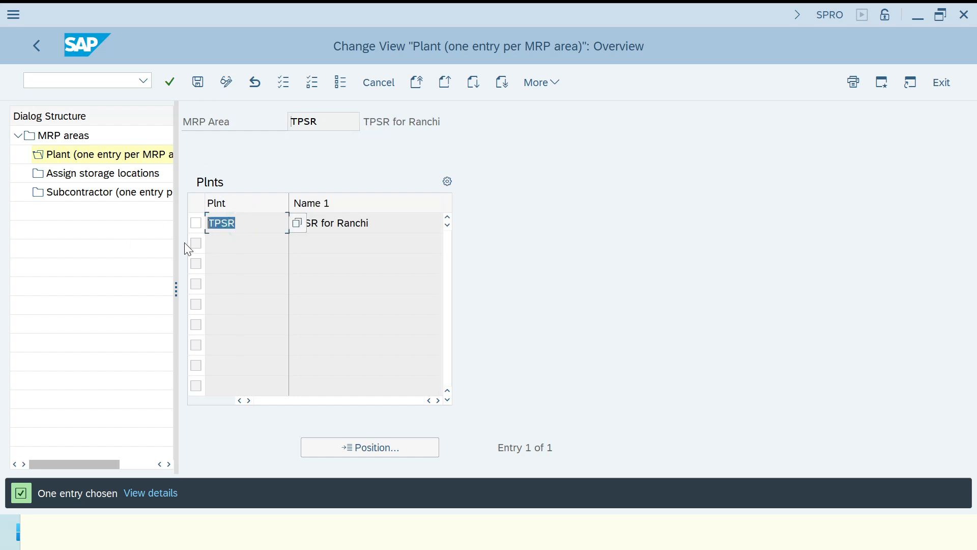
pyautogui.click(198, 221)
pyautogui.click(103, 195)
pyautogui.doubleClick(104, 195)
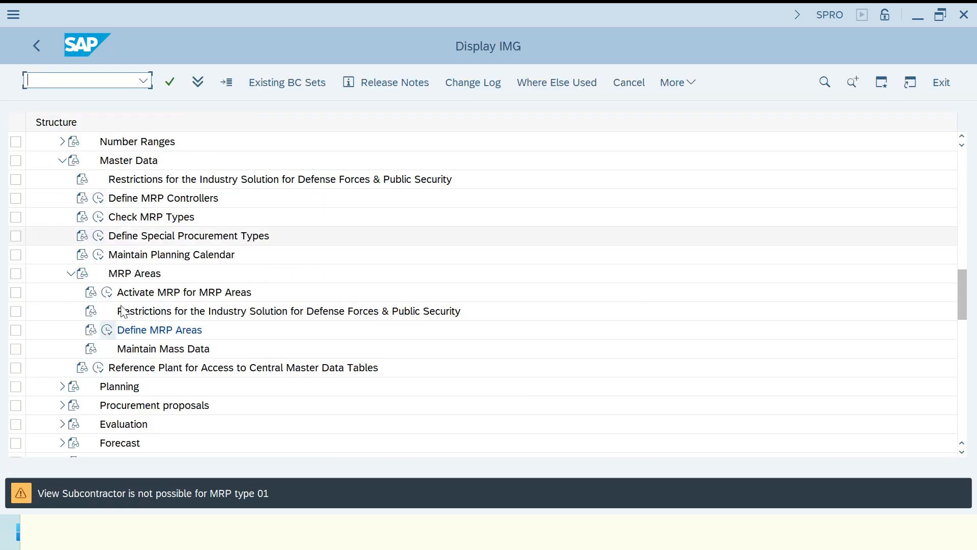
# Step: Try to reopen Define MRP Areas, leave the customizing guide and restart transaction SPRO to open the SAP Reference IMG
pyautogui.click(107, 331)
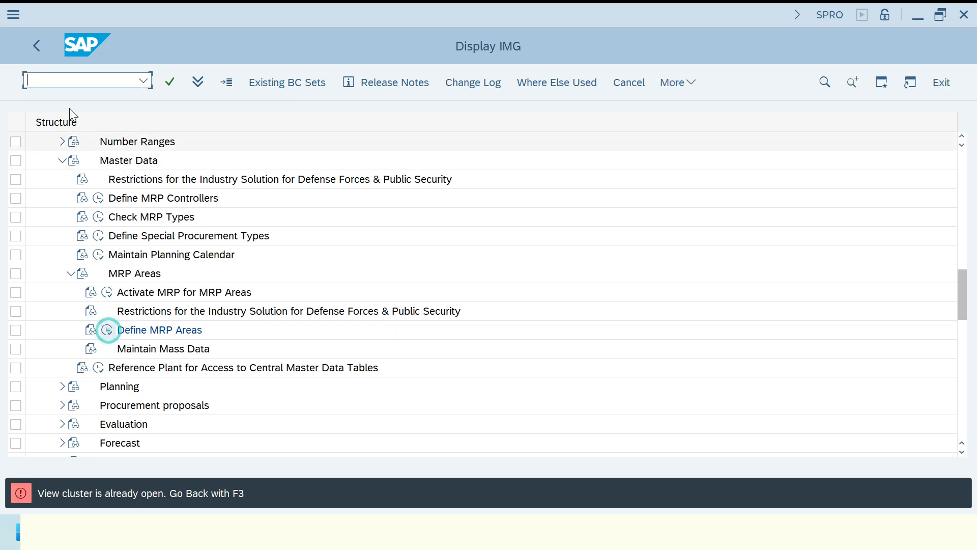
pyautogui.click(39, 47)
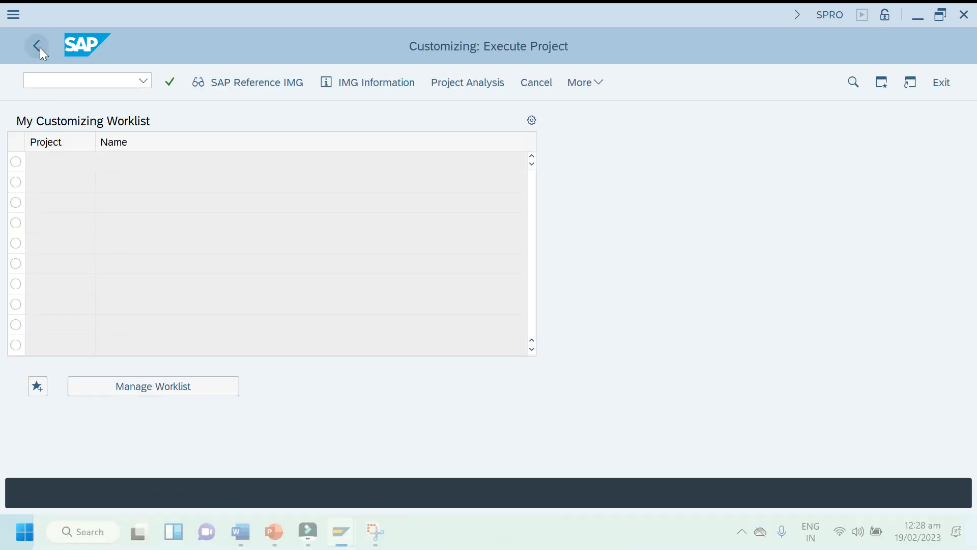
pyautogui.click(40, 48)
pyautogui.write('spro')
pyautogui.press('Return')
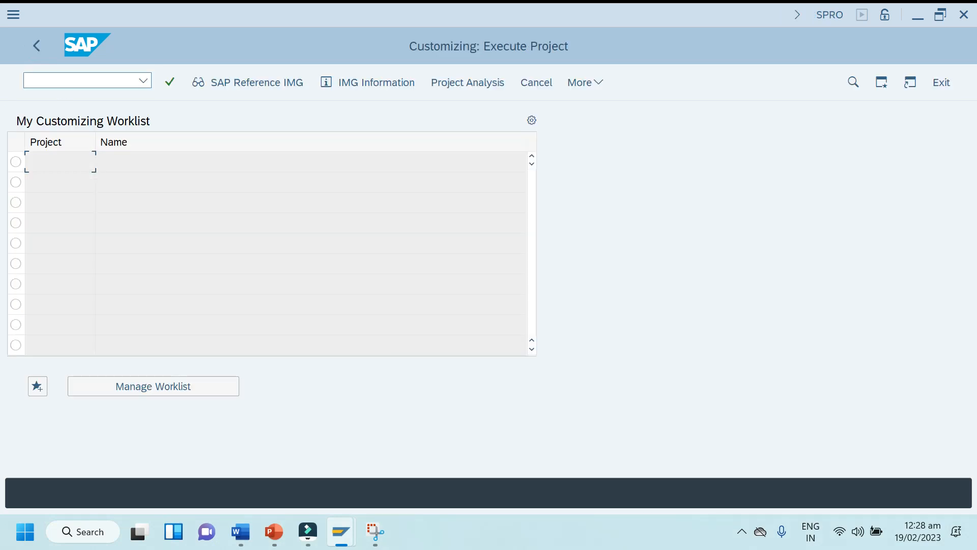
pyautogui.click(247, 75)
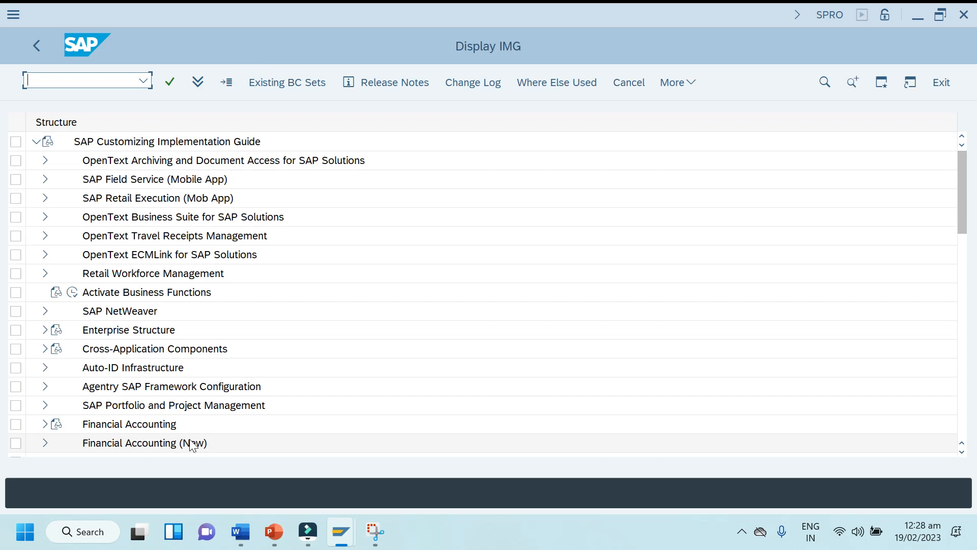
# Step: Locate Materials Management in the SAP Customizing Implementation Guide and expand it
pyautogui.click(129, 376)
pyautogui.press('Down')
pyautogui.press('Down')
pyautogui.press('Down')
pyautogui.press('Down')
pyautogui.press('Down')
pyautogui.press('Down')
pyautogui.press('Down')
pyautogui.press('Down')
pyautogui.press('Down')
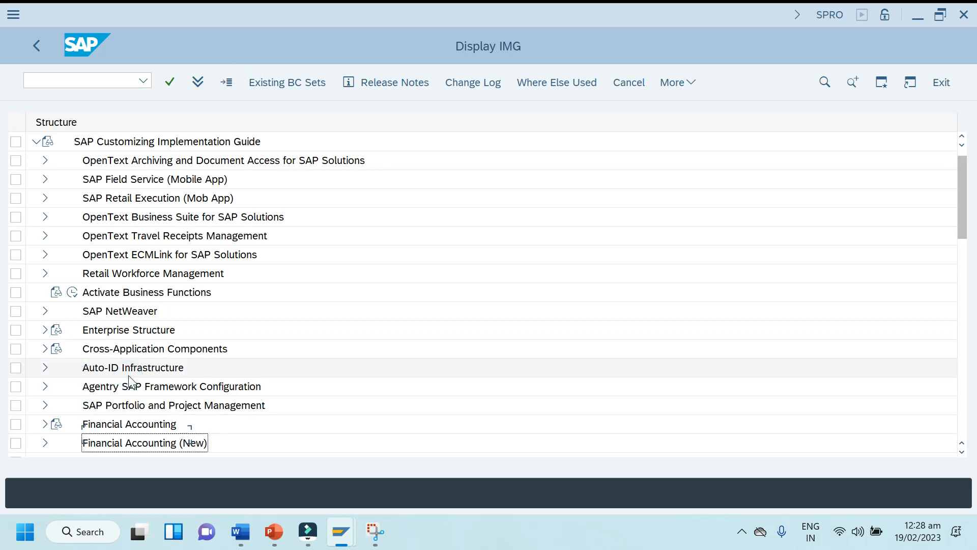
pyautogui.press('Down')
pyautogui.press('Down')
pyautogui.press('Down')
pyautogui.press('Down')
pyautogui.press('Down')
pyautogui.press('Down')
pyautogui.press('Down')
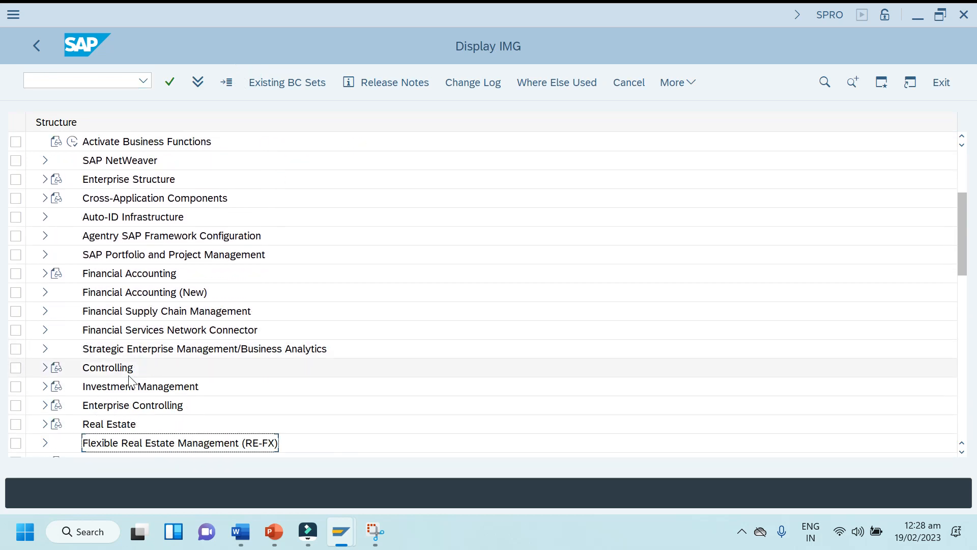
pyautogui.press('Down')
pyautogui.press('Down')
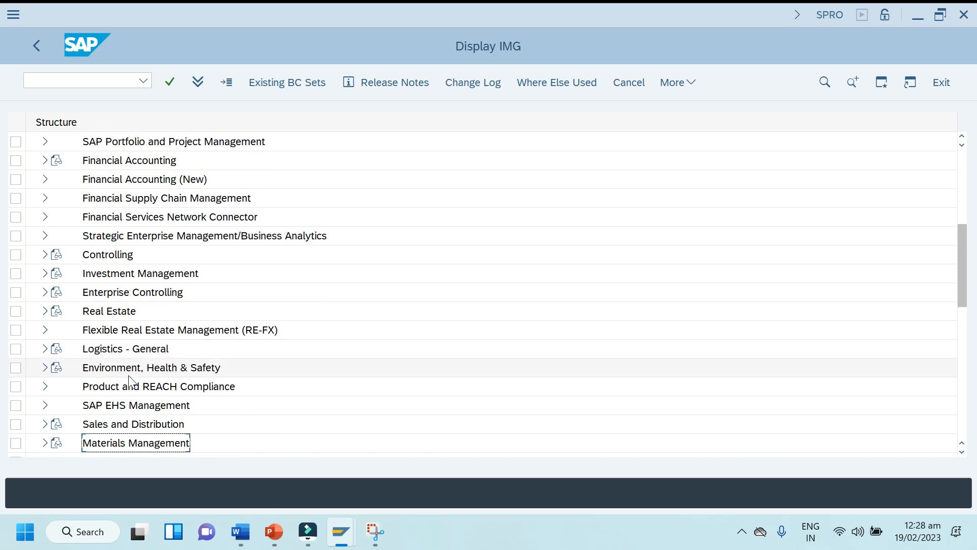
pyautogui.press('Right')
# Step: Expand Consumption-Based Planning and its Master Data node under Materials Management
pyautogui.press('Down')
pyautogui.press('Down')
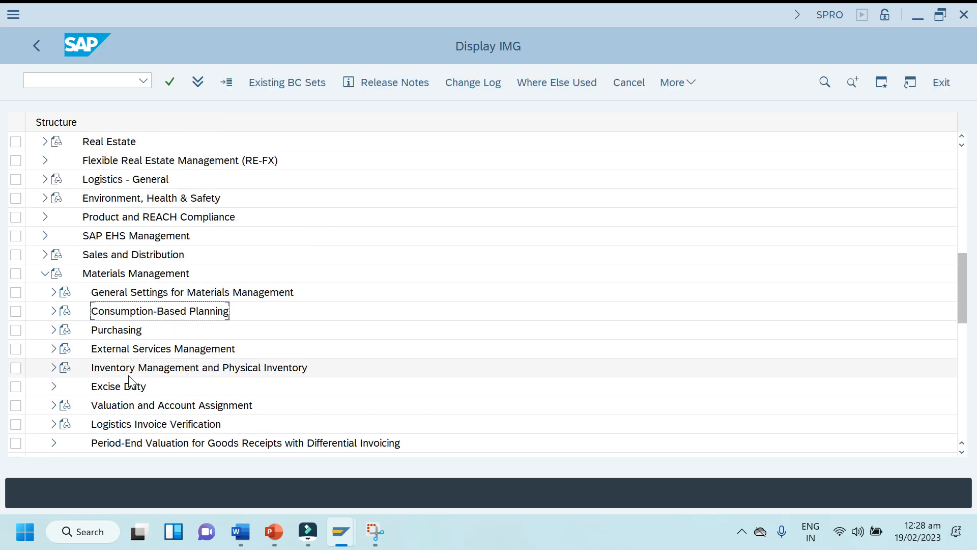
pyautogui.press('Right')
pyautogui.press('Down')
pyautogui.press('Down')
pyautogui.press('Down')
pyautogui.press('Down')
pyautogui.press('Right')
# Step: Expand the MRP Areas node under Master Data and go to its first activity, Activate MRP for MRP Areas
pyautogui.press('Down')
pyautogui.press('Down')
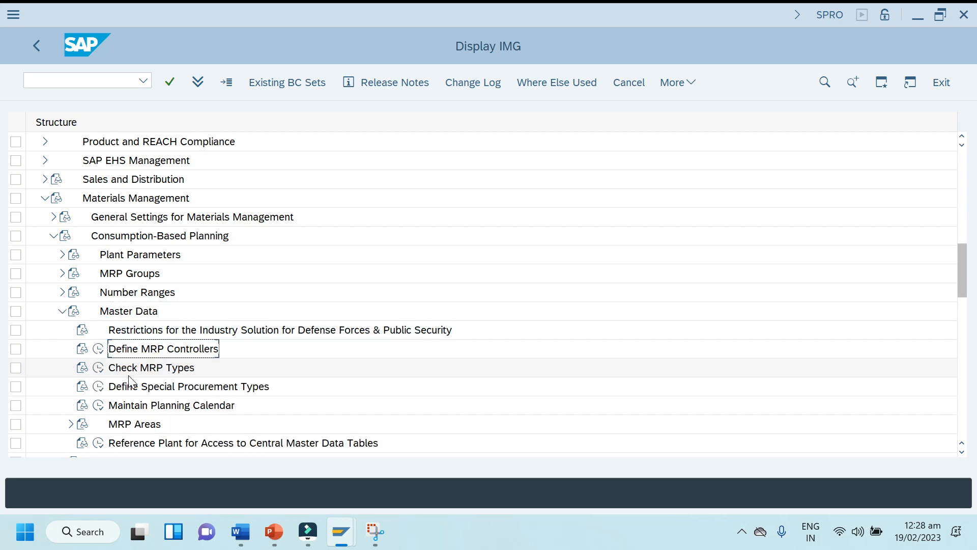
pyautogui.press('Down')
pyautogui.press('Down')
pyautogui.press('Down')
pyautogui.press('Down')
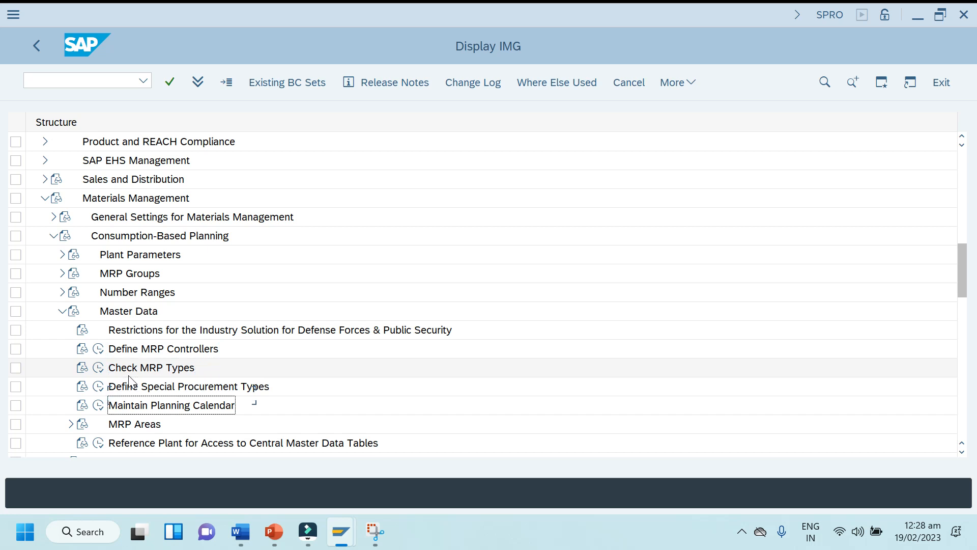
pyautogui.press('Right')
pyautogui.press('Down')
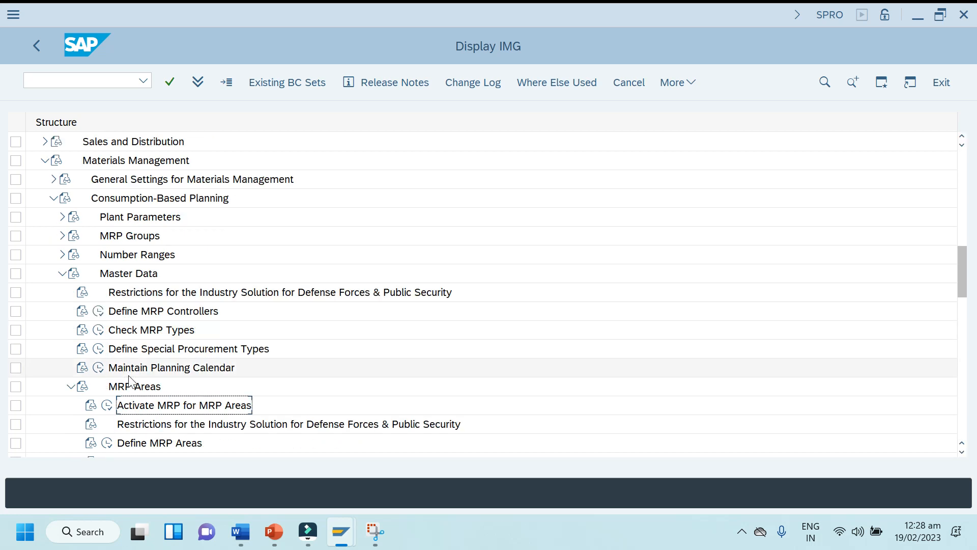
# Step: Open the Define MRP Areas customizing activity under MRP Areas
pyautogui.press('Down')
pyautogui.press('Down')
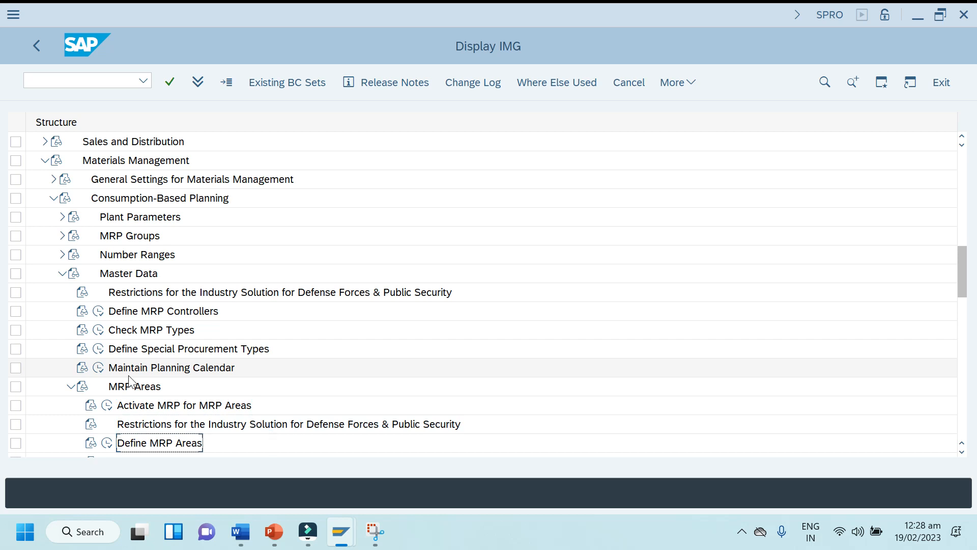
pyautogui.click(109, 443)
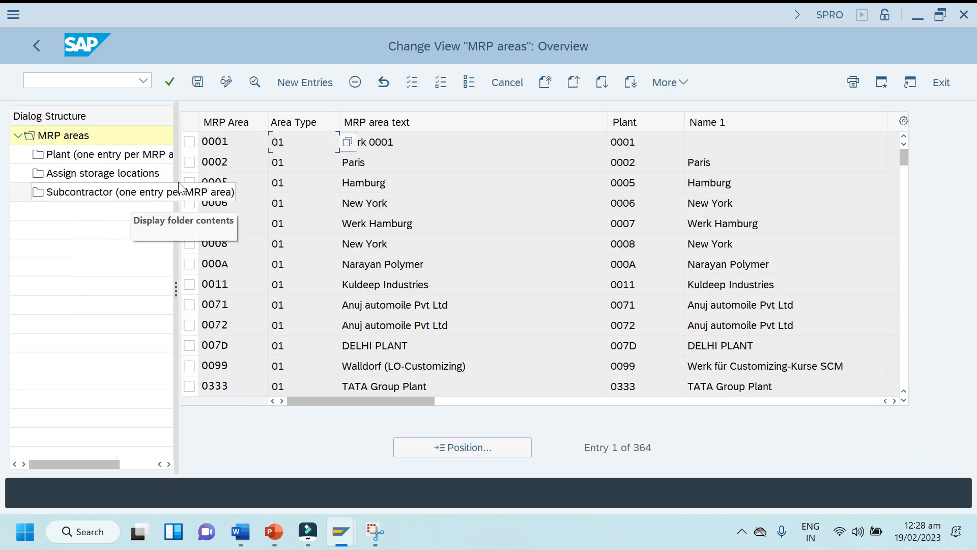
# Step: Create a new MRP area ZVENDOR with the text MRP AREA for Vendor, area type 03 and plant TPSD
pyautogui.click(291, 83)
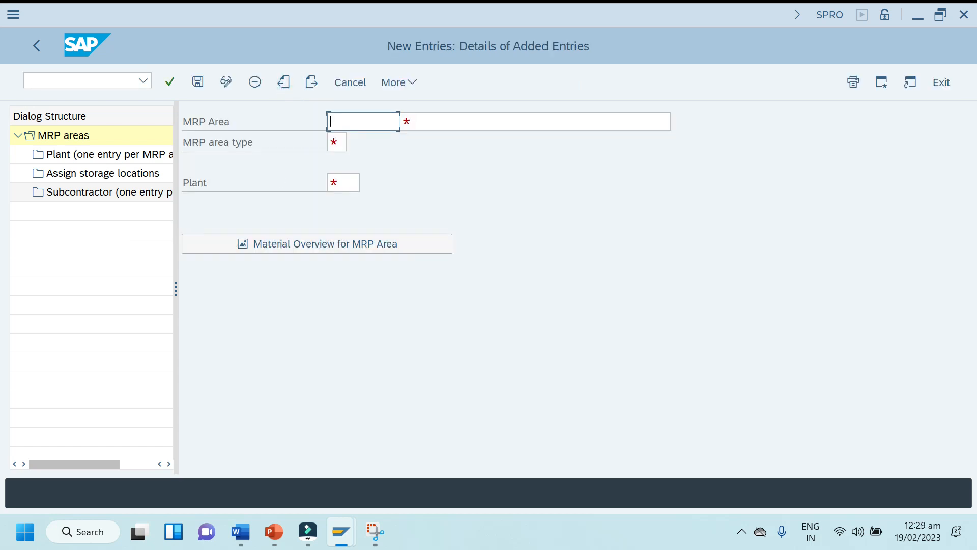
pyautogui.click(356, 143)
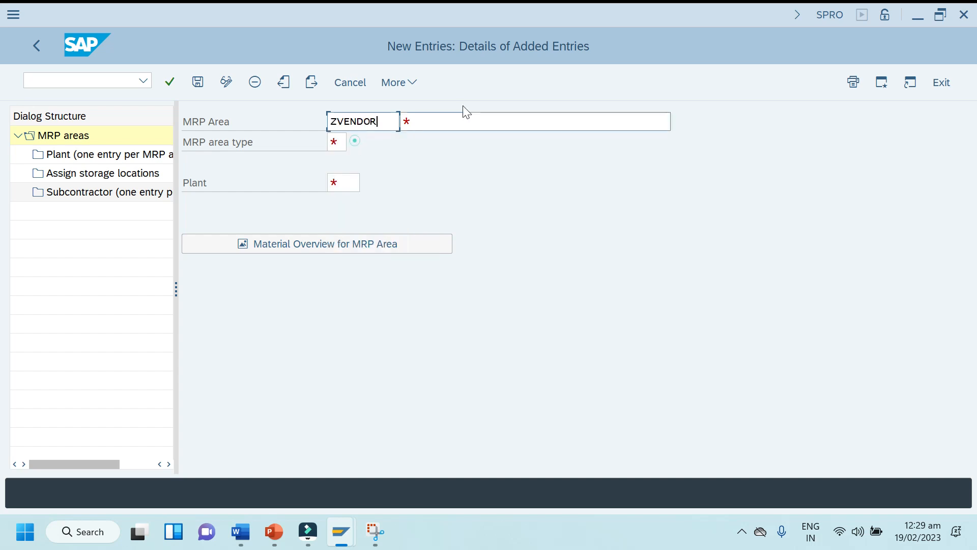
pyautogui.click(454, 121)
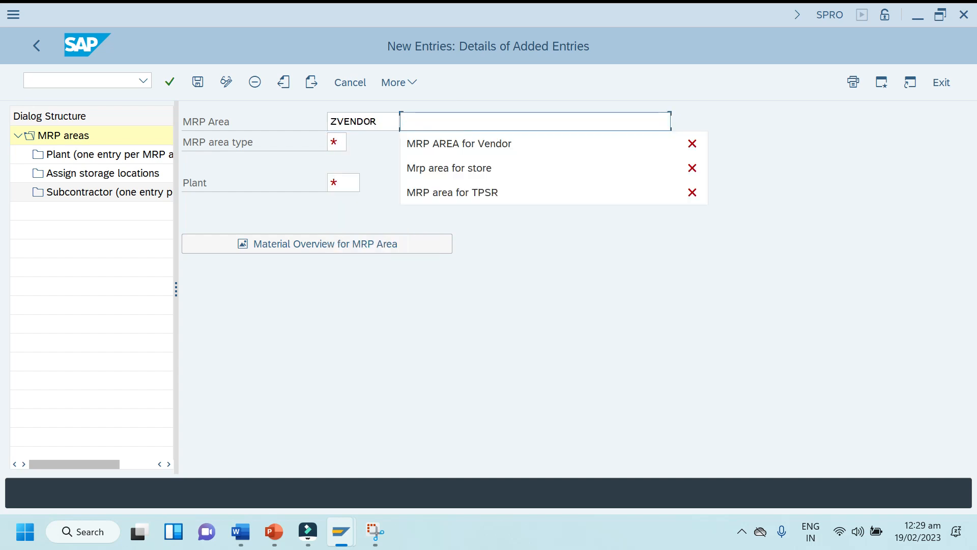
pyautogui.click(455, 140)
pyautogui.click(344, 142)
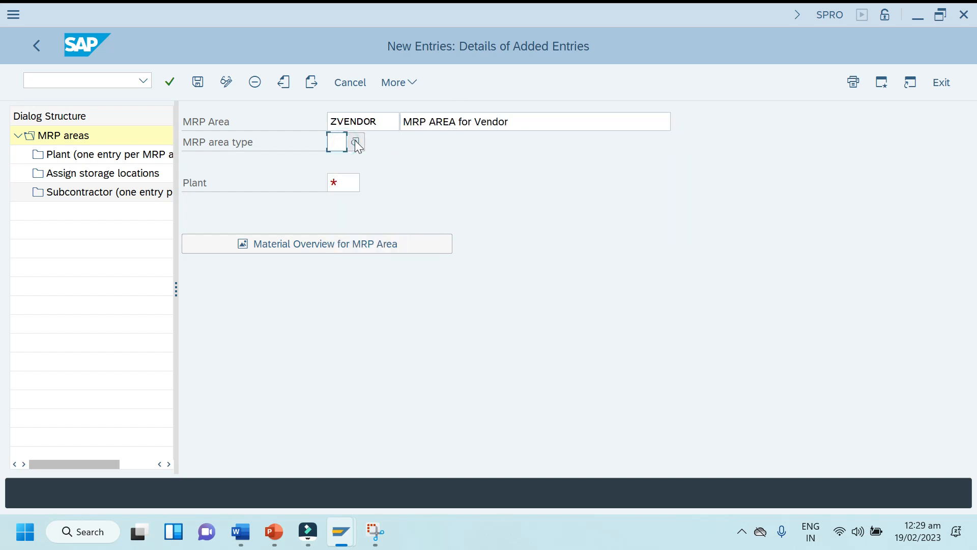
pyautogui.click(341, 162)
pyautogui.click(338, 179)
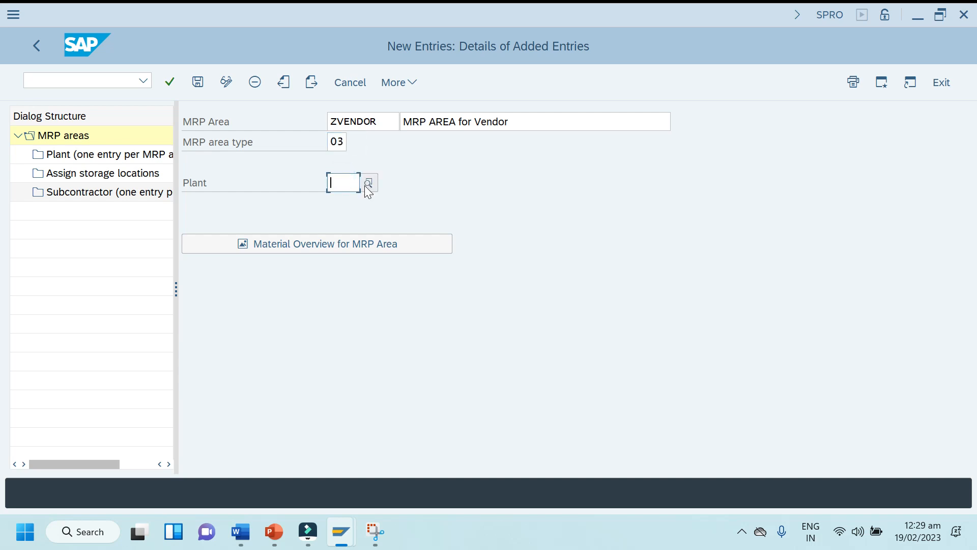
pyautogui.write('tpsd')
pyautogui.press('Return')
# Step: Try to save the ZVENDOR MRP area and consult the detailed help for the system message
pyautogui.click(198, 84)
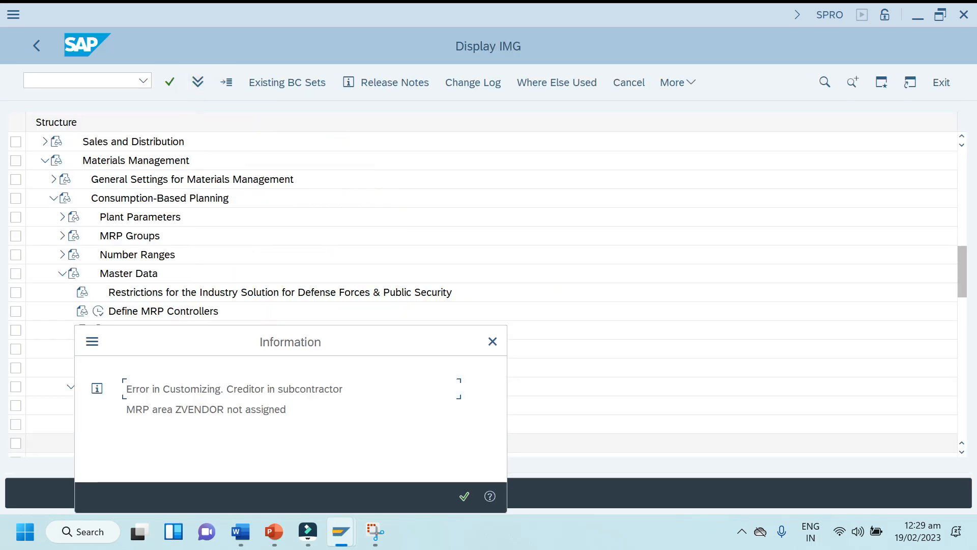
pyautogui.click(489, 495)
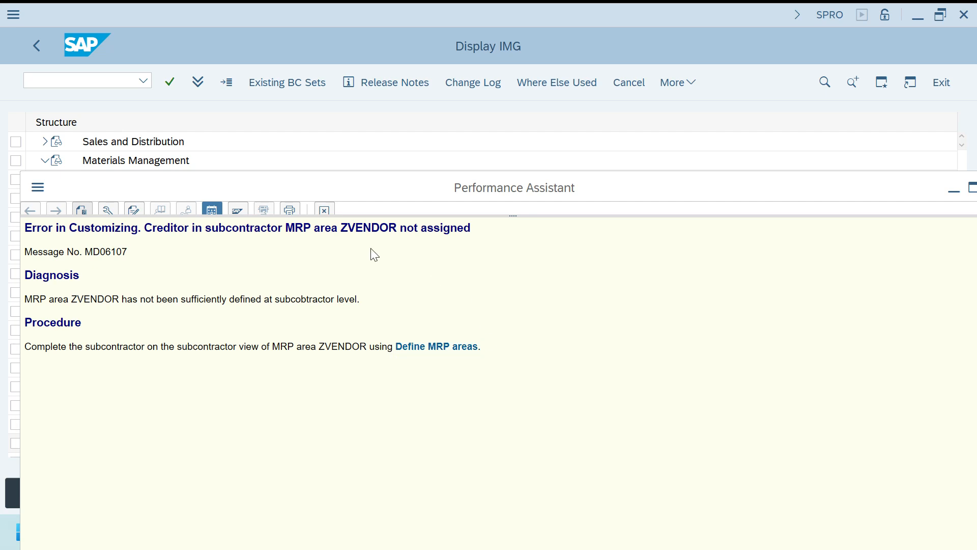
pyautogui.click(323, 209)
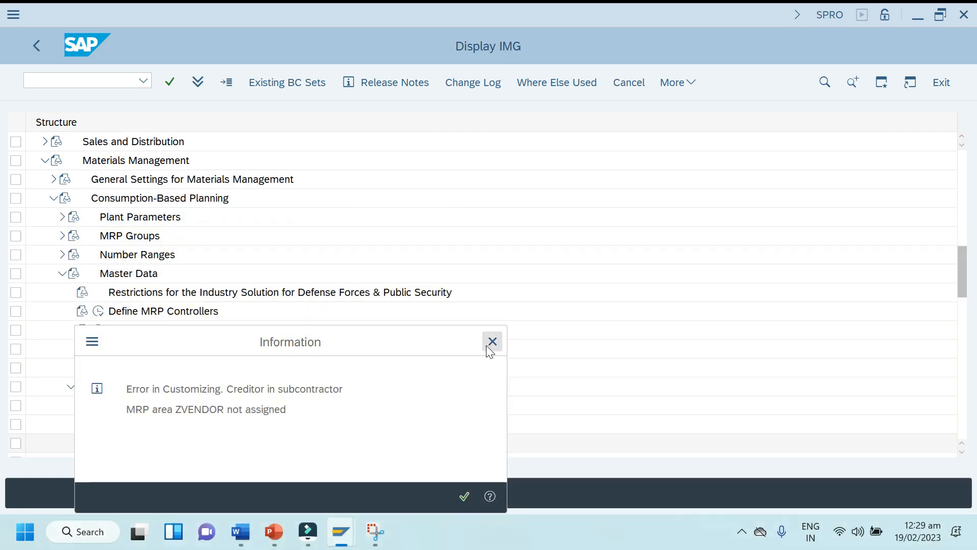
pyautogui.click(490, 343)
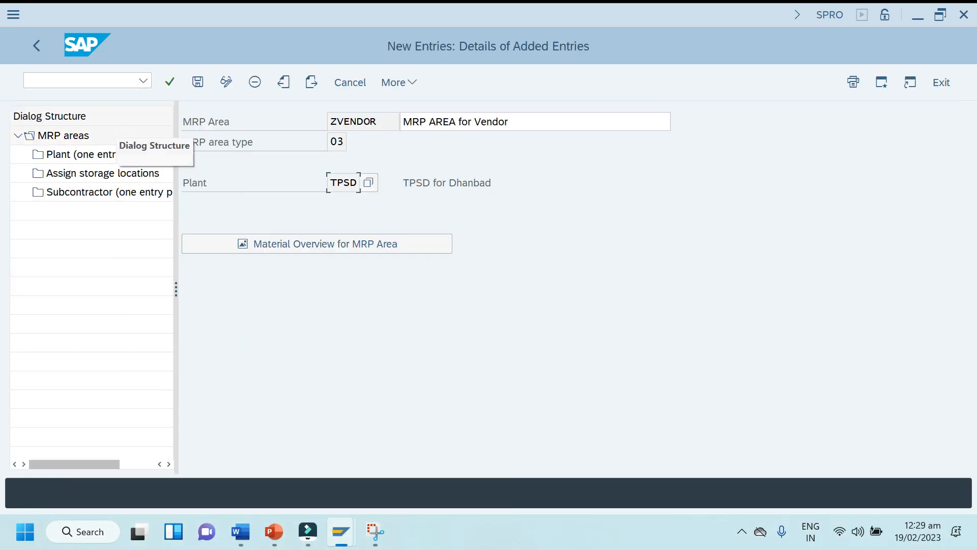
# Step: Return to the MRP areas overview and check the new ZVENDOR entry's area type, text and plant
pyautogui.click(36, 50)
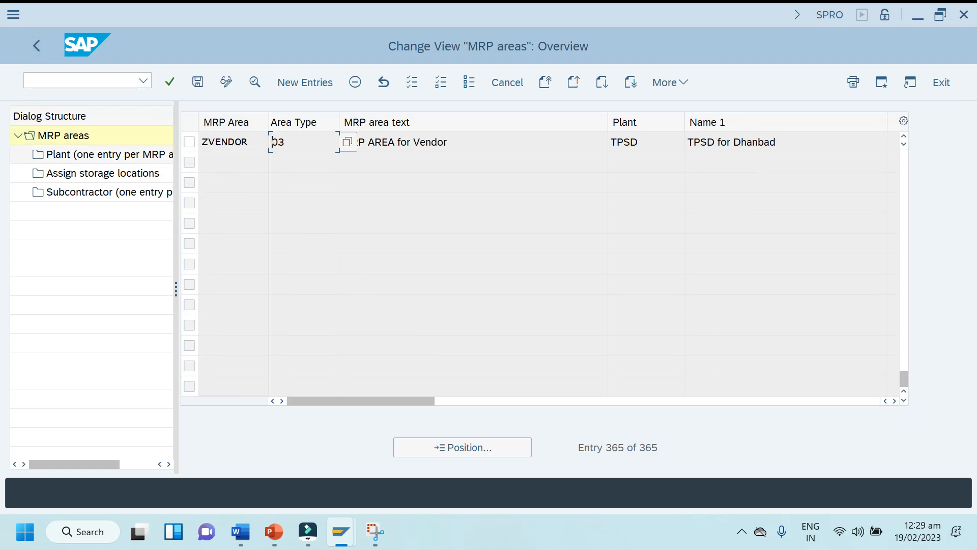
pyautogui.click(308, 148)
pyautogui.click(650, 142)
pyautogui.click(806, 140)
pyautogui.moveTo(398, 401); pyautogui.dragTo(96, 421)
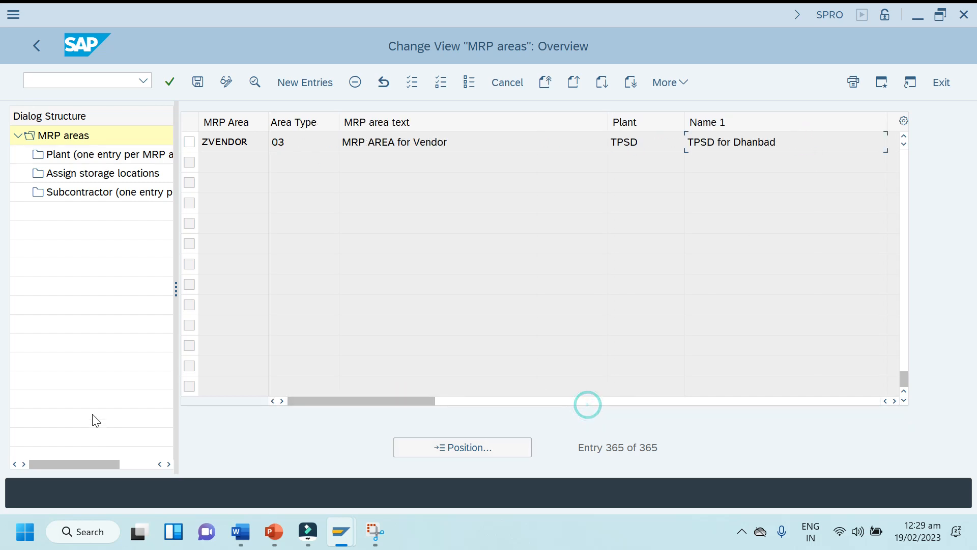
# Step: Look through the subcontractor assignment and details of MRP area ZVENDOR, and try to save it again from the overview
pyautogui.click(190, 143)
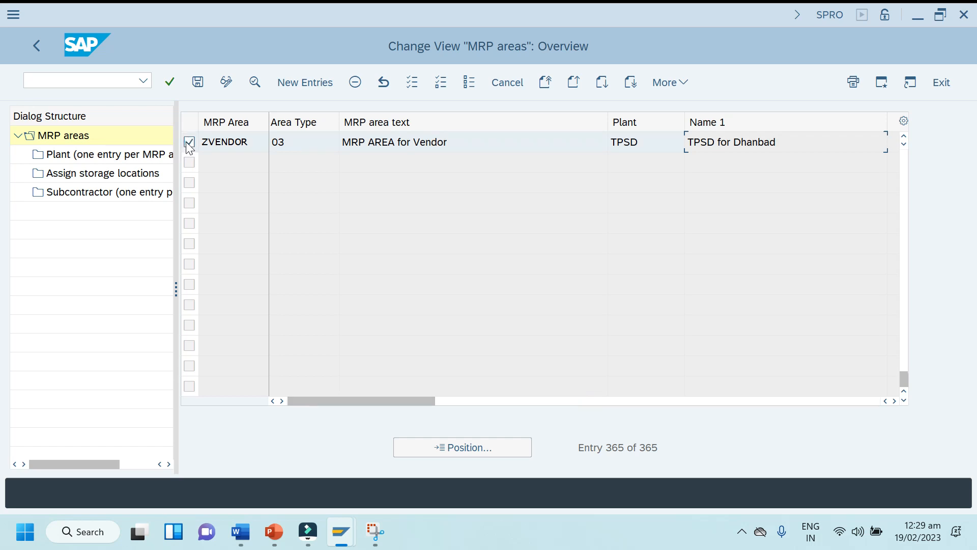
pyautogui.doubleClick(84, 195)
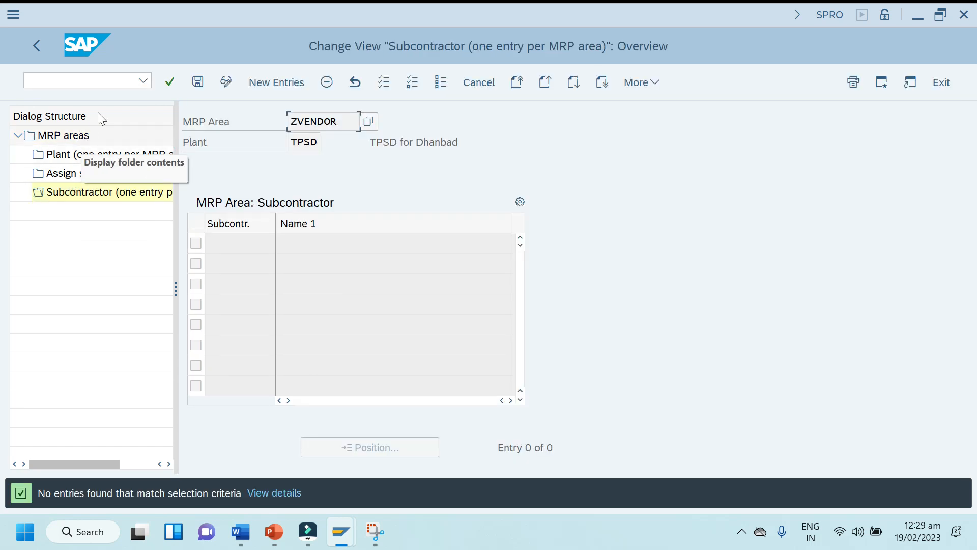
pyautogui.click(42, 52)
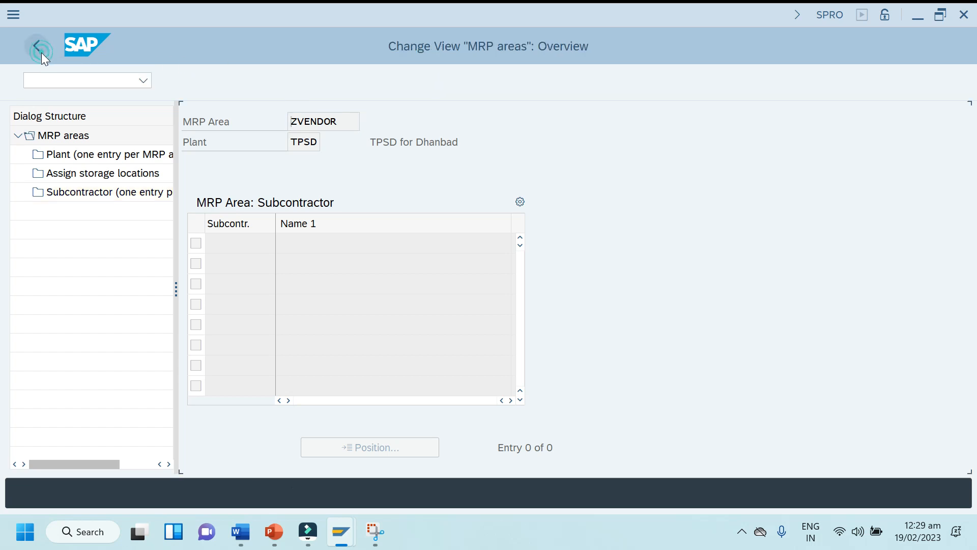
pyautogui.click(193, 143)
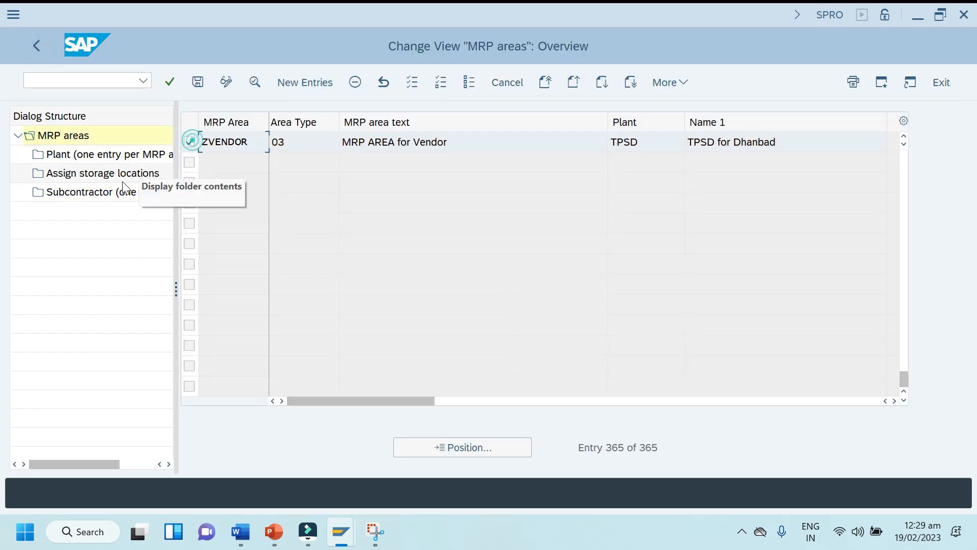
pyautogui.doubleClick(103, 195)
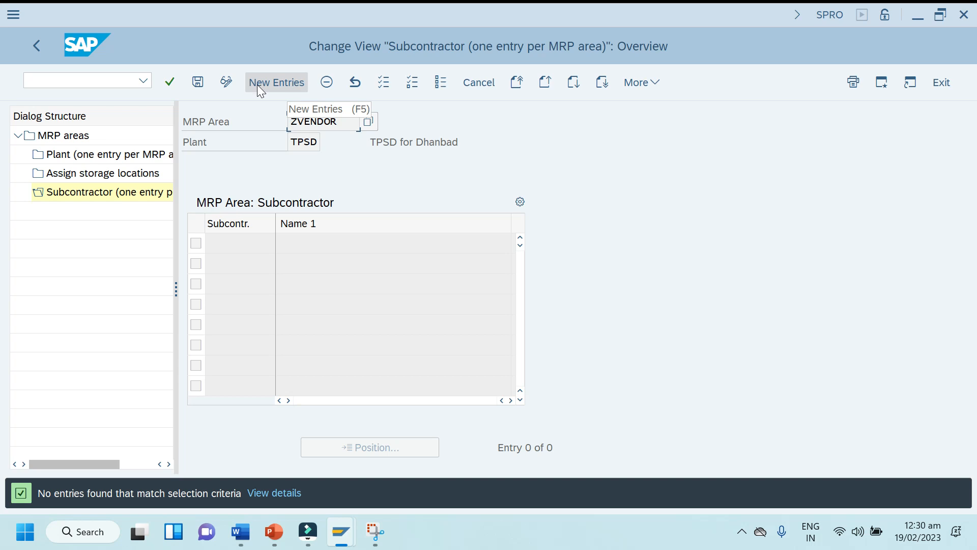
pyautogui.click(39, 45)
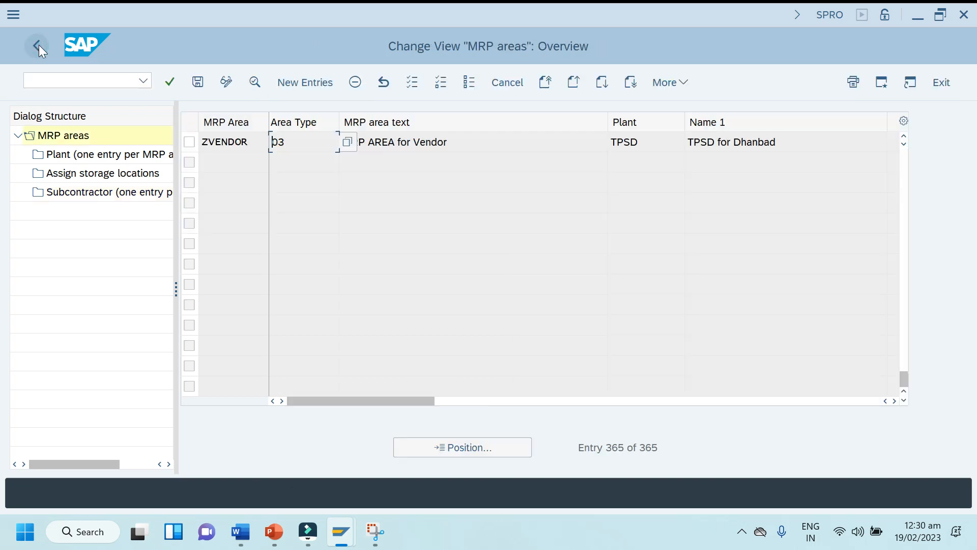
pyautogui.click(190, 141)
pyautogui.click(255, 82)
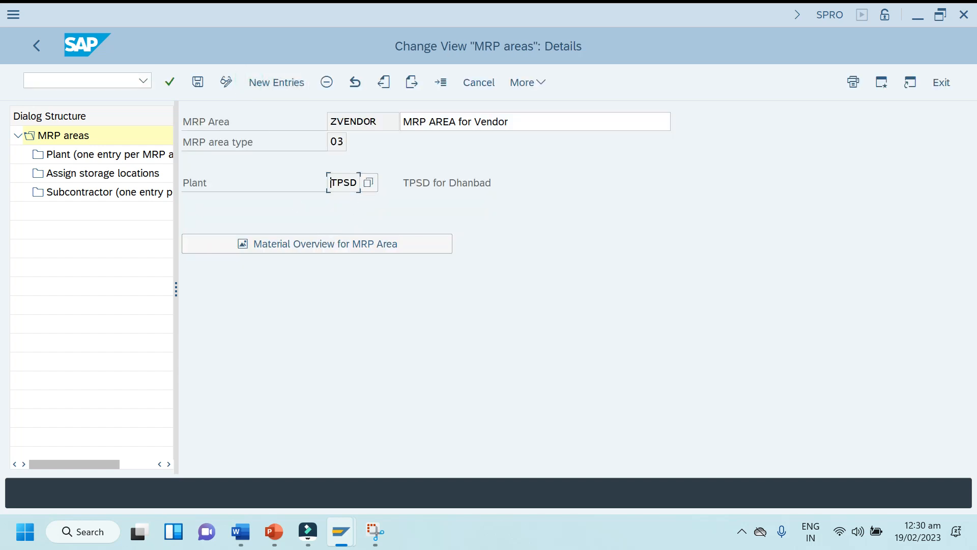
pyautogui.click(41, 45)
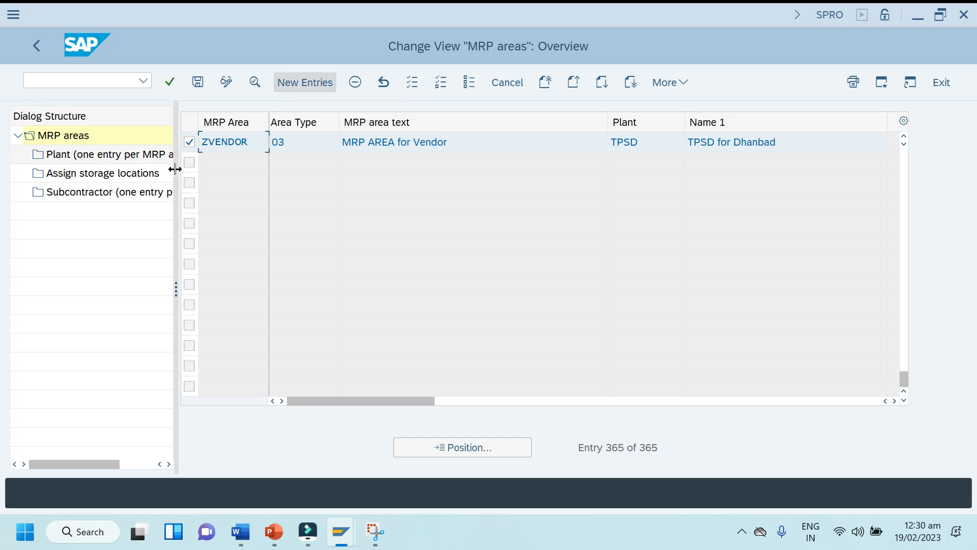
pyautogui.doubleClick(122, 202)
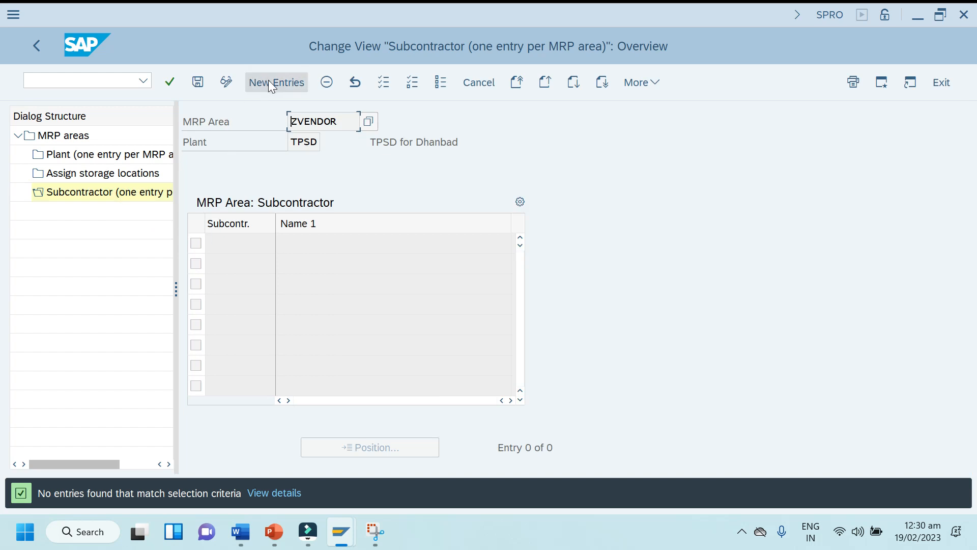
pyautogui.click(30, 45)
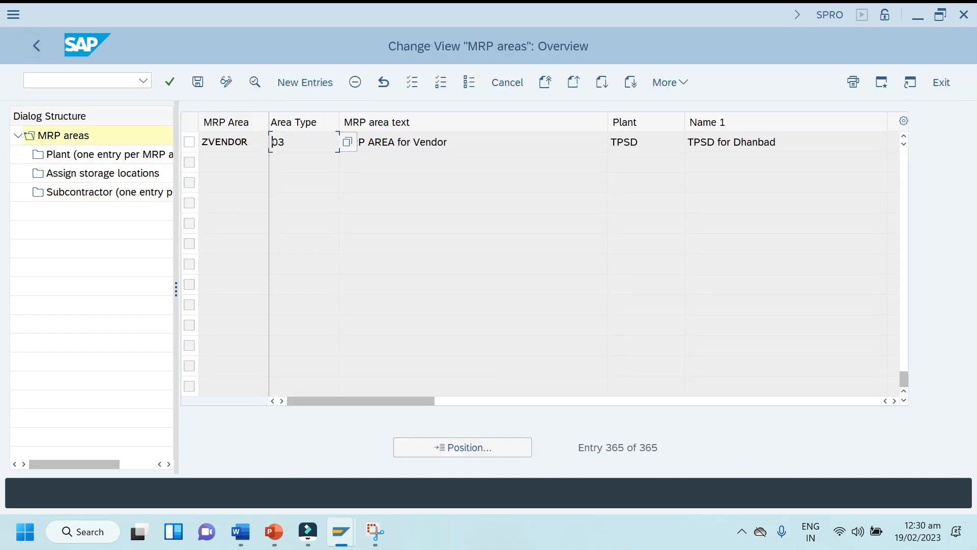
pyautogui.click(198, 82)
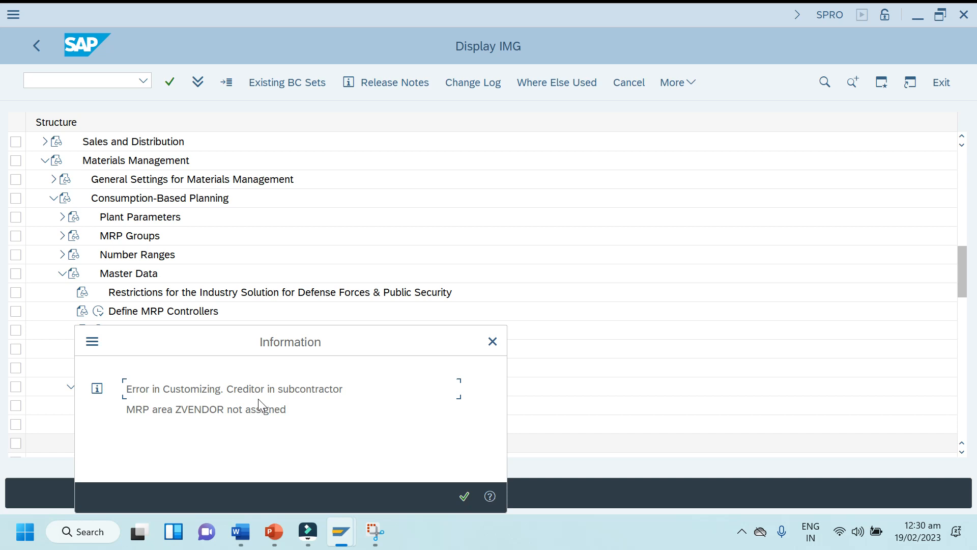
pyautogui.click(492, 342)
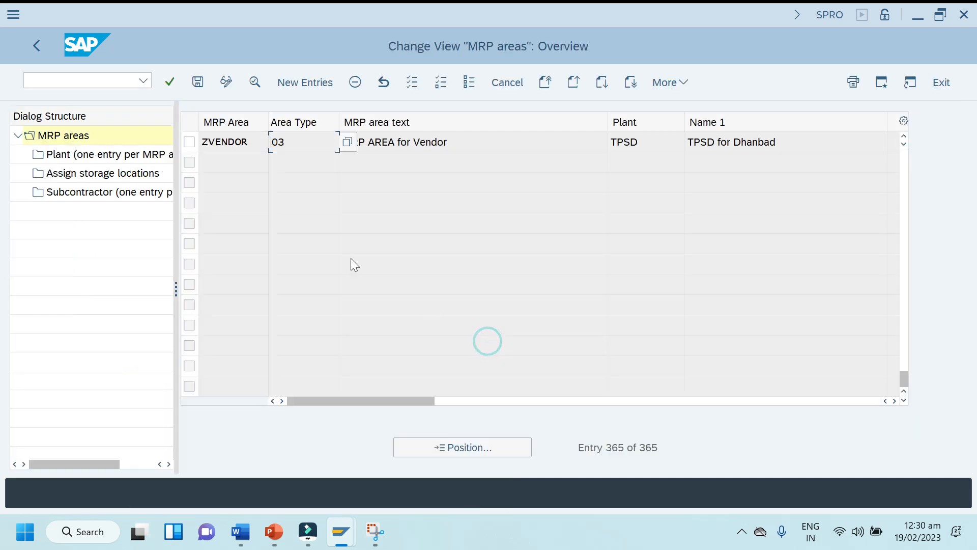
# Step: Assign subcontractor 18 to MRP area ZVENDOR as a new entry and save it, accepting the customizing request
pyautogui.click(190, 143)
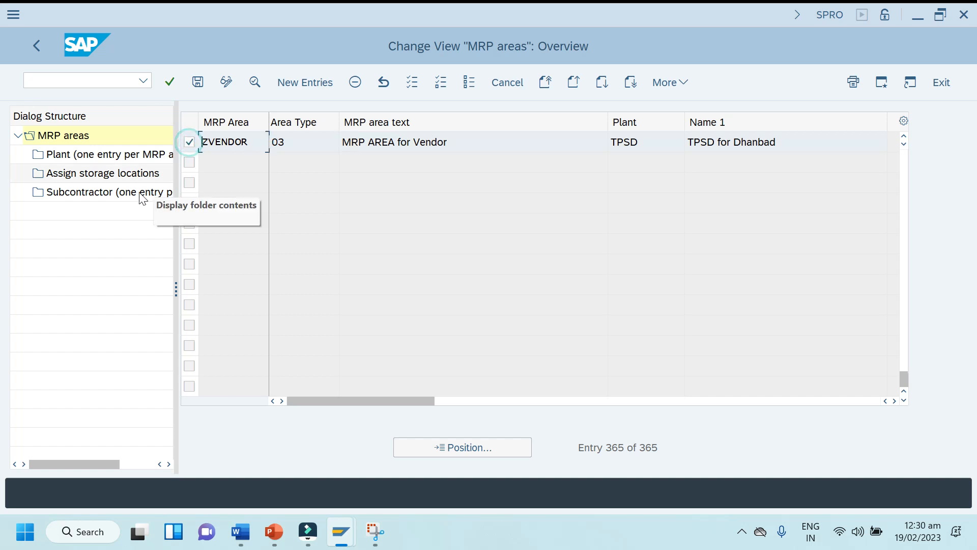
pyautogui.doubleClick(87, 193)
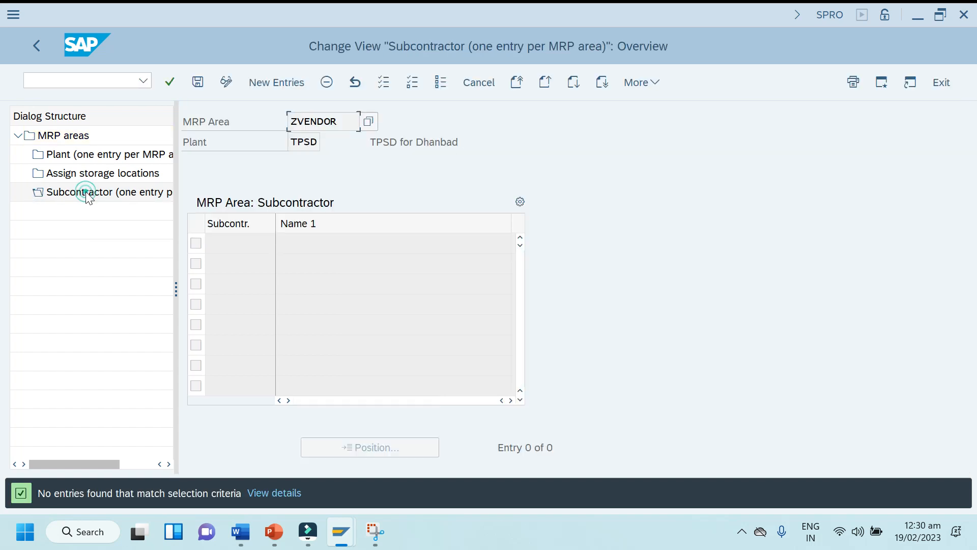
pyautogui.click(280, 91)
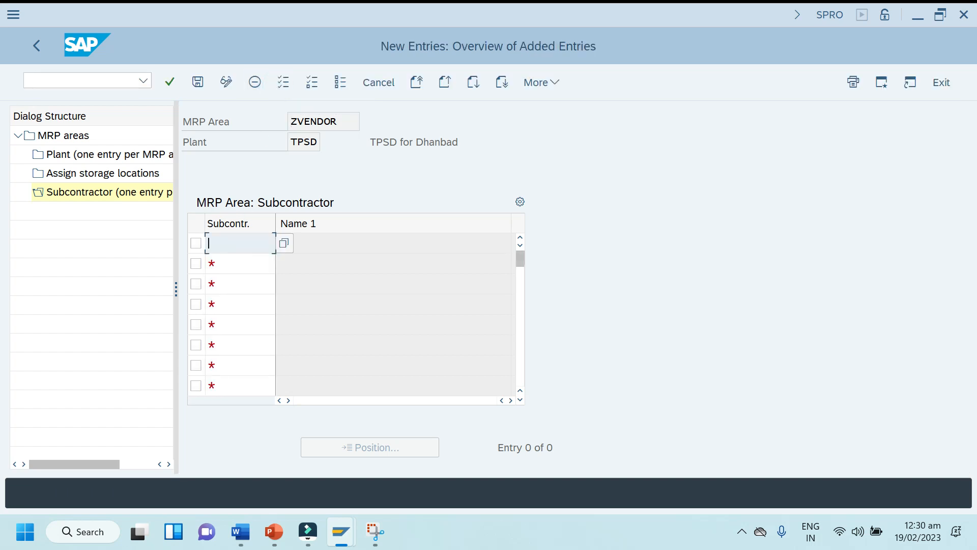
pyautogui.click(281, 243)
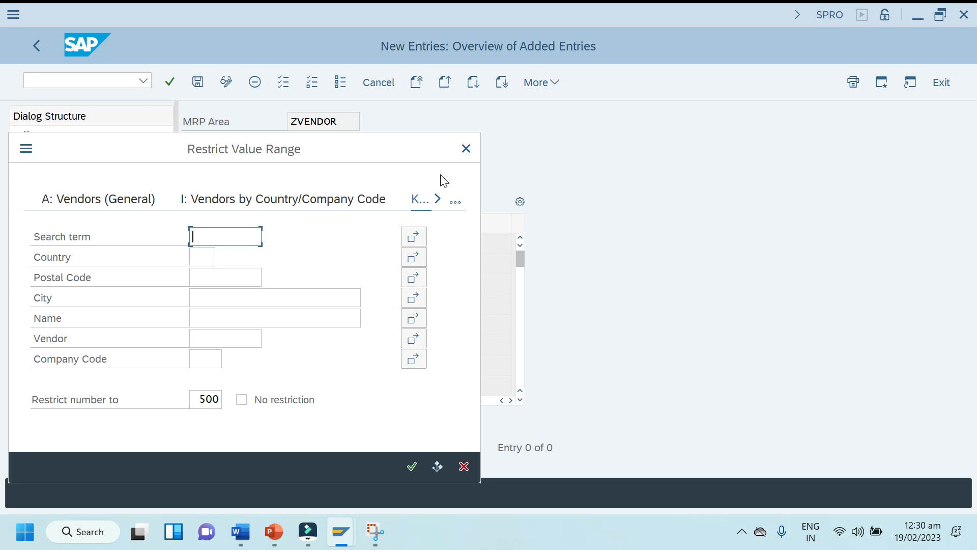
pyautogui.click(465, 149)
pyautogui.click(231, 245)
pyautogui.write('18')
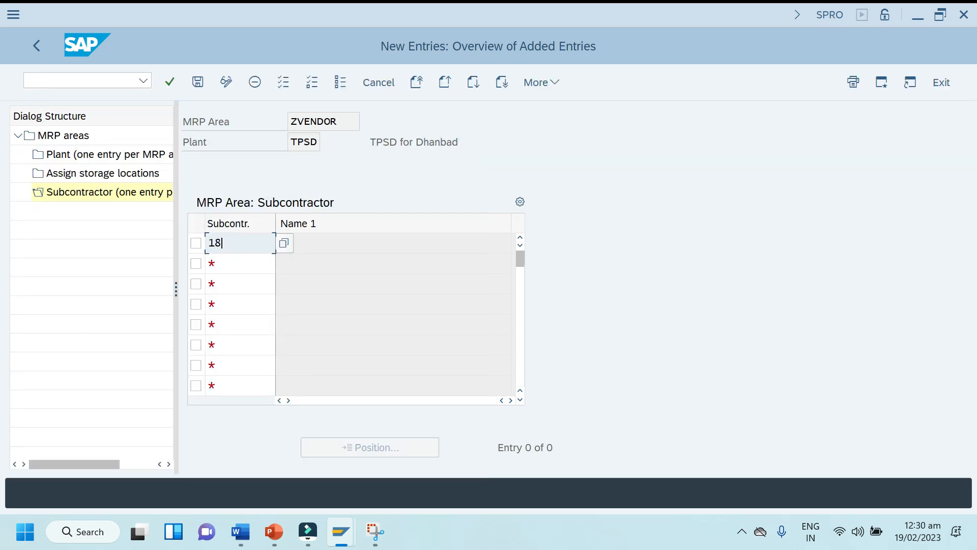
pyautogui.press('Return')
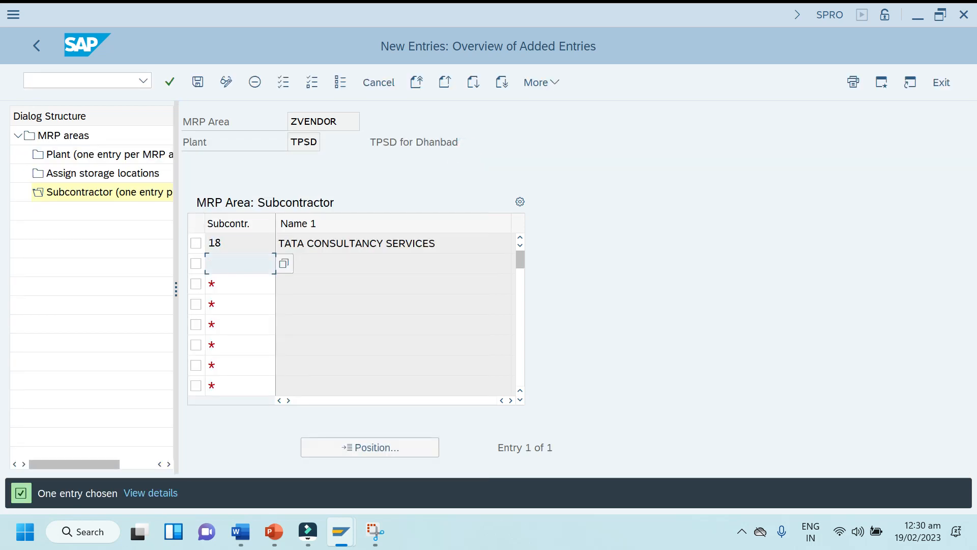
pyautogui.click(198, 81)
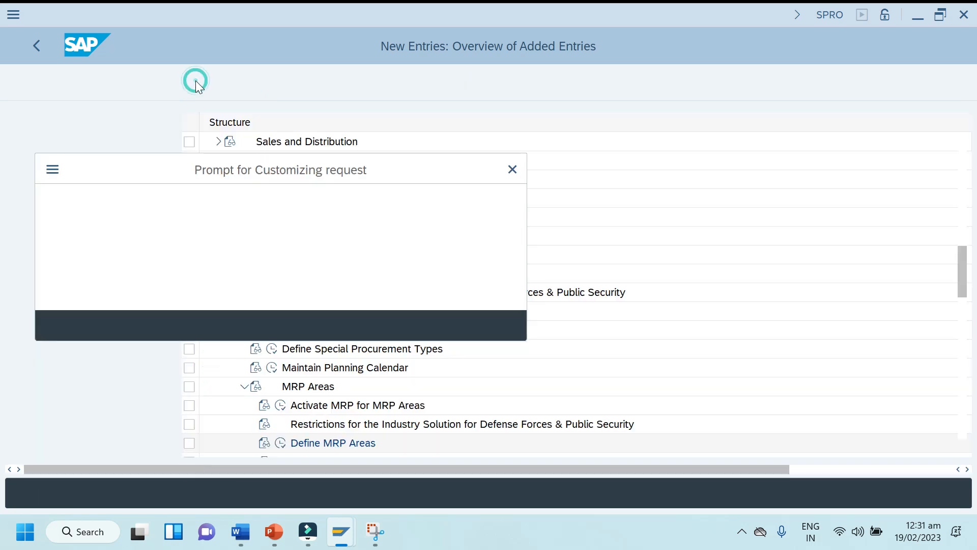
pyautogui.click(325, 325)
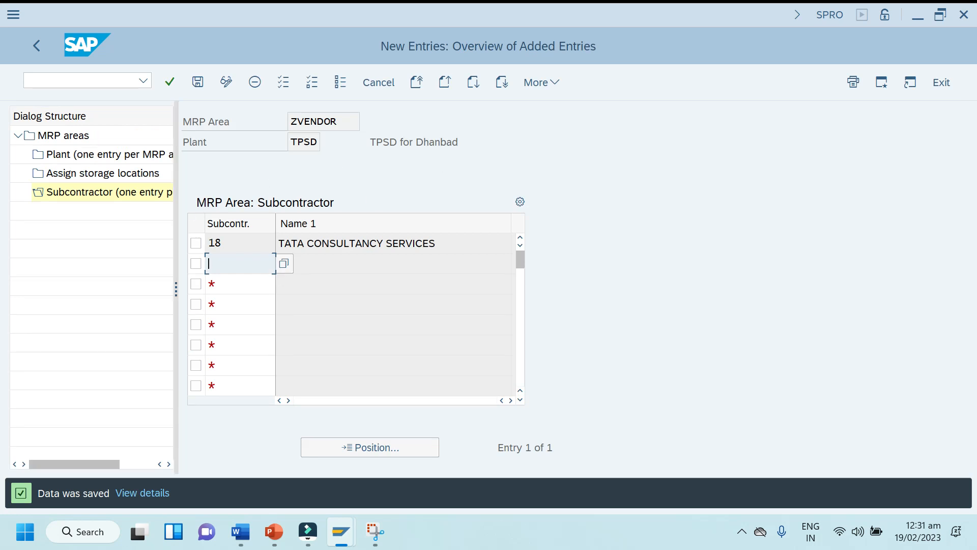
# Step: Review the name and number of the subcontractor assigned to MRP area ZVENDOR
pyautogui.moveTo(443, 245); pyautogui.dragTo(278, 243)
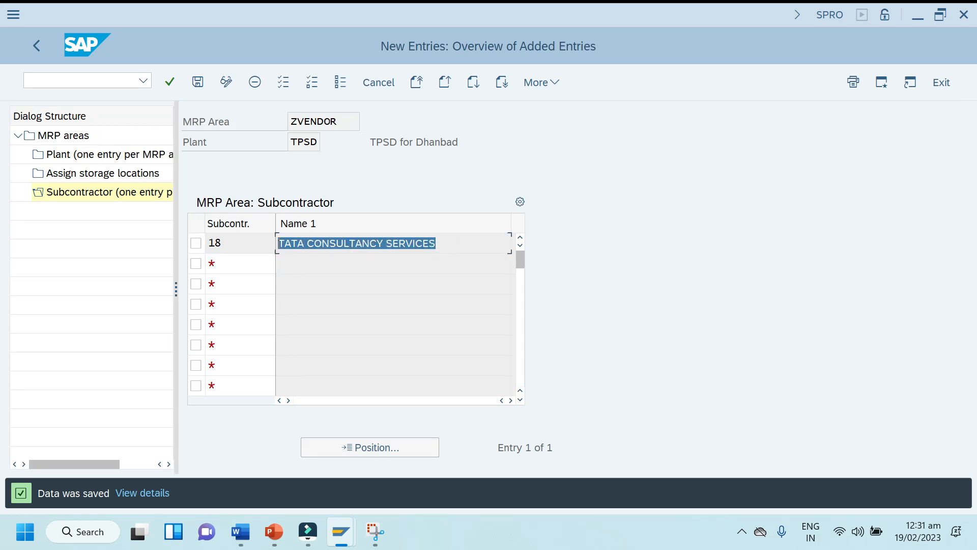
pyautogui.doubleClick(247, 242)
pyautogui.doubleClick(244, 243)
pyautogui.doubleClick(232, 243)
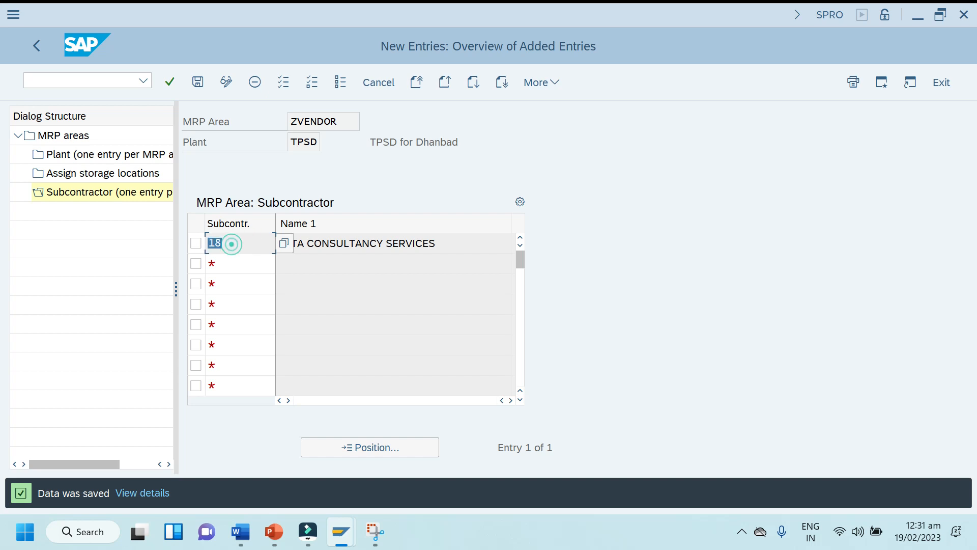
# Step: Return to the MRP areas overview and capture the ZVENDOR row with its column headings in Snipping Tool
pyautogui.doubleClick(352, 122)
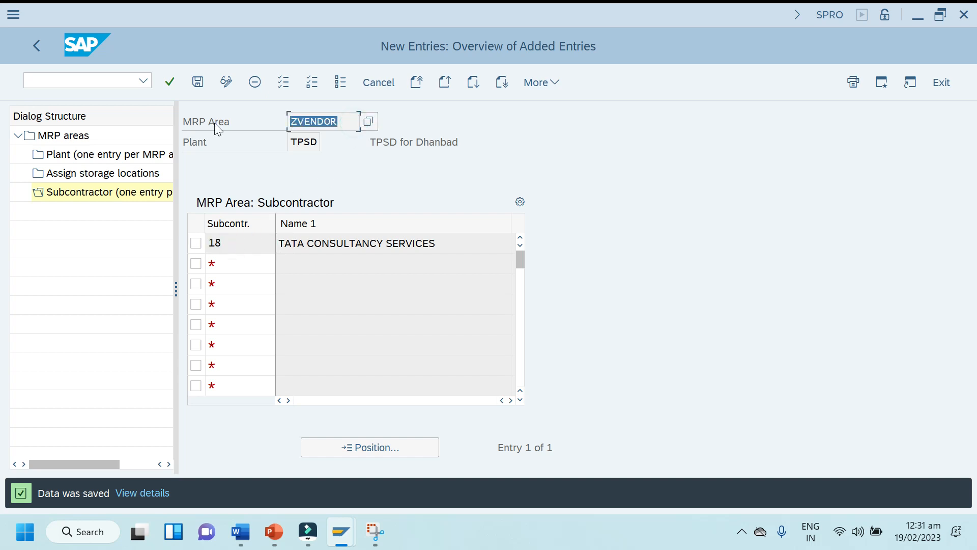
pyautogui.click(34, 48)
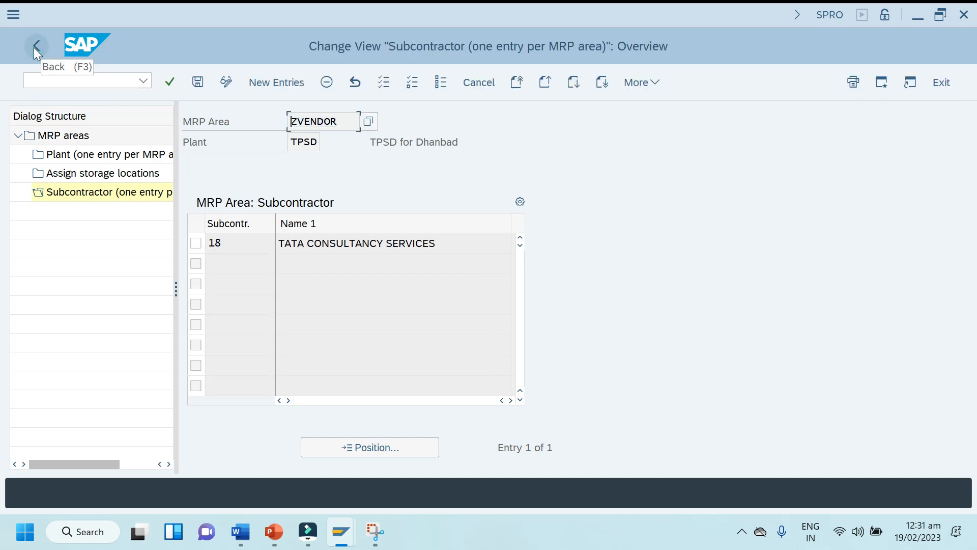
pyautogui.click(33, 47)
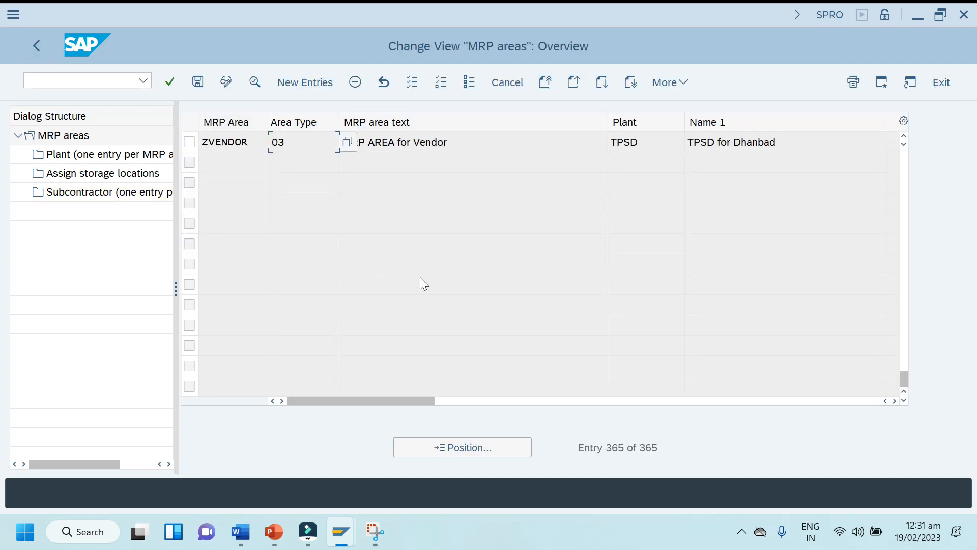
pyautogui.click(376, 532)
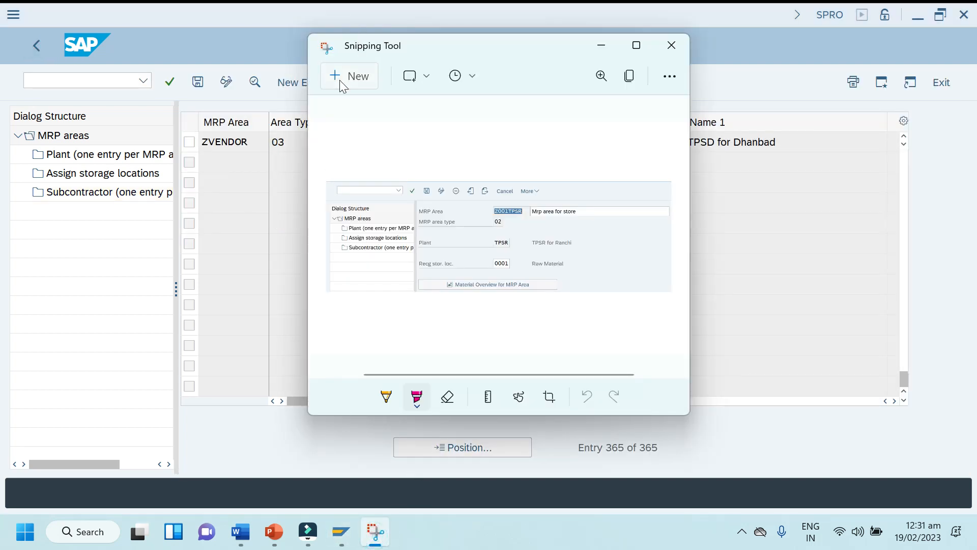
pyautogui.click(340, 80)
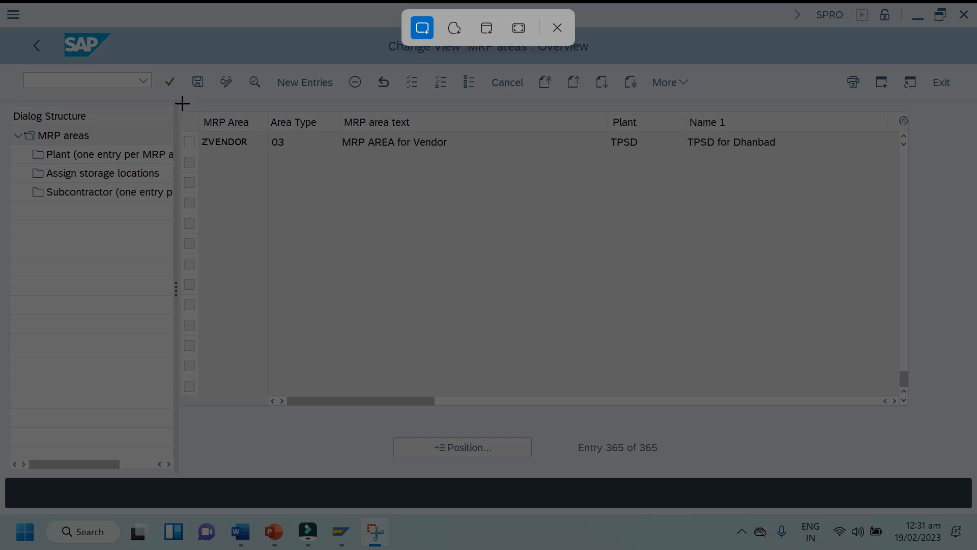
pyautogui.moveTo(182, 103); pyautogui.dragTo(793, 154)
# Step: Switch to PowerPoint, shrink the two MRP area screenshots on slide 20 and close the gap between them
pyautogui.click(278, 538)
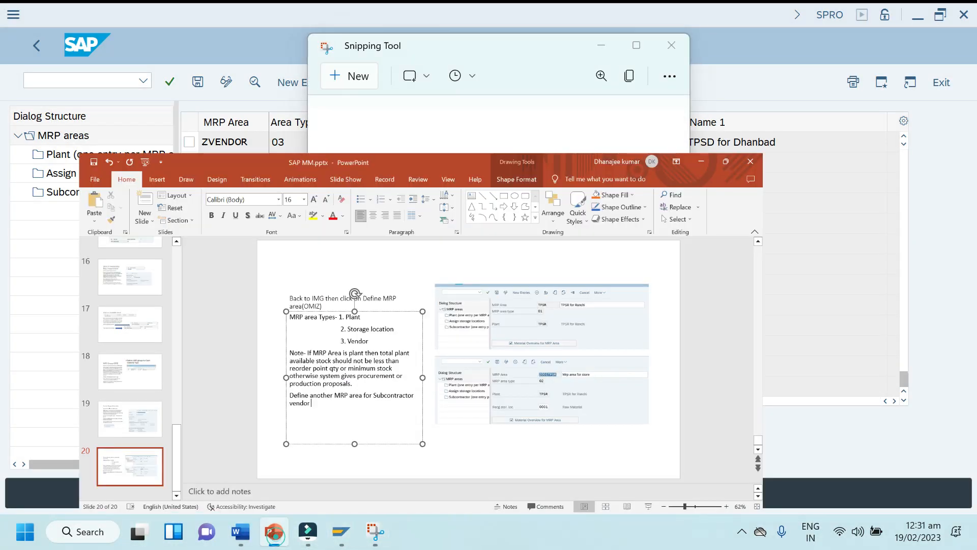
pyautogui.click(606, 356)
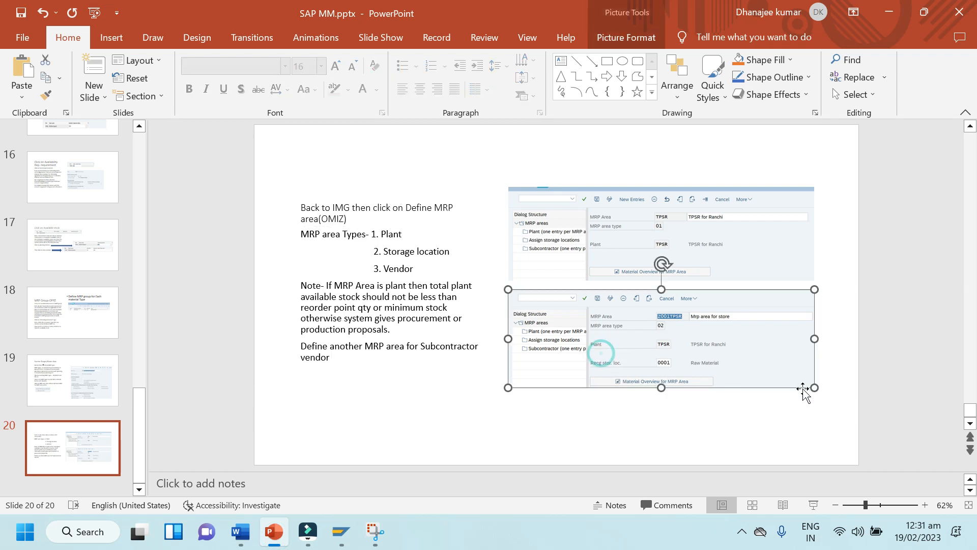
pyautogui.moveTo(814, 389); pyautogui.dragTo(773, 352)
pyautogui.click(783, 256)
pyautogui.moveTo(814, 280); pyautogui.dragTo(773, 254)
pyautogui.moveTo(672, 338); pyautogui.dragTo(674, 314)
# Step: Paste the ZVENDOR row capture, shrink it to about 16.41 cm wide beneath the other screenshots, and save the presentation
pyautogui.click(567, 395)
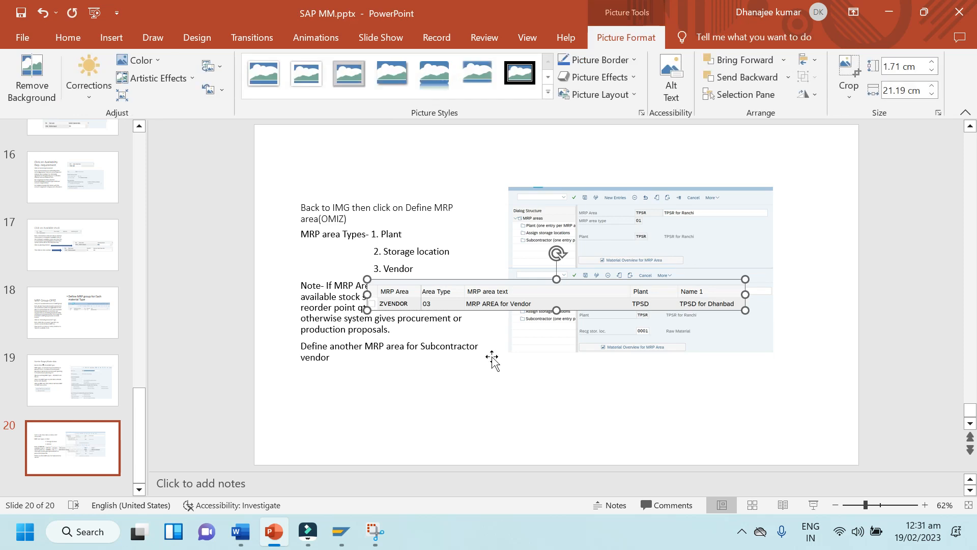
pyautogui.moveTo(367, 280); pyautogui.dragTo(390, 281)
pyautogui.moveTo(486, 294); pyautogui.dragTo(568, 364)
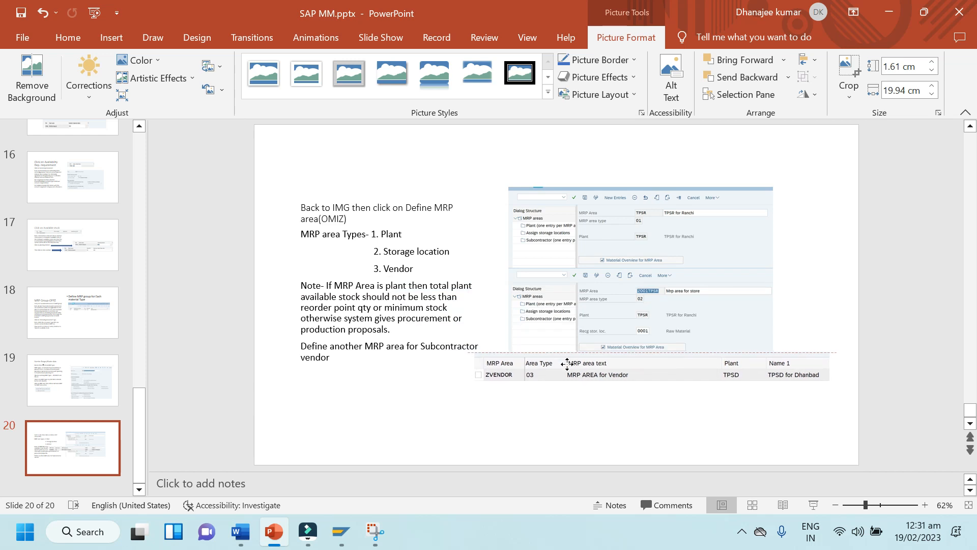
pyautogui.moveTo(568, 363); pyautogui.dragTo(568, 364)
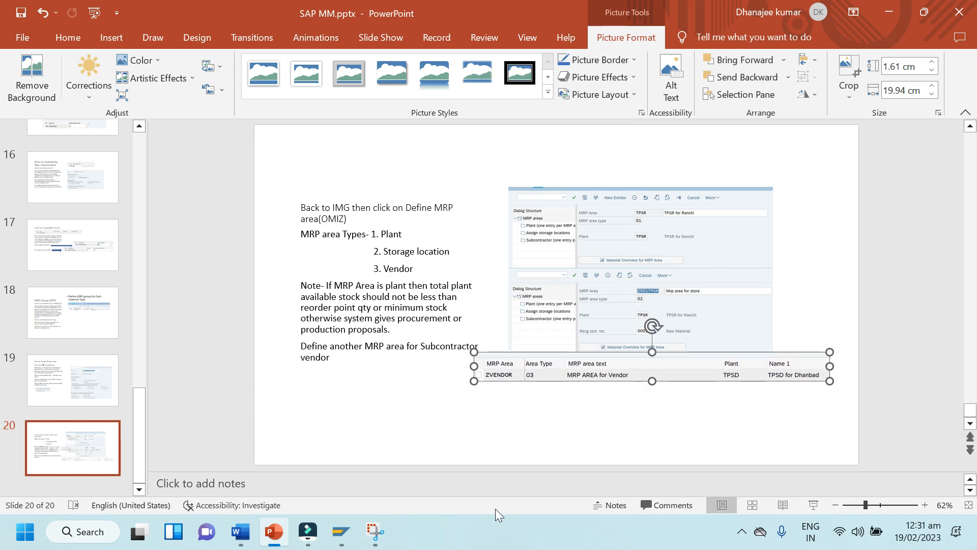
pyautogui.moveTo(830, 352); pyautogui.dragTo(767, 357)
pyautogui.moveTo(605, 373); pyautogui.dragTo(621, 377)
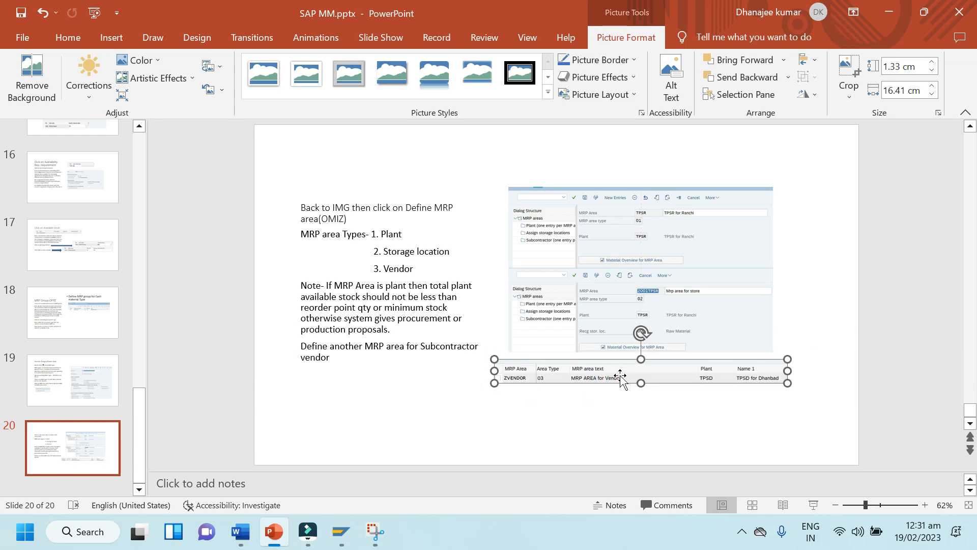
pyautogui.hotkey('ctrl', 's')
# Step: Switch back to SAP, open the subcontractor assignment of MRP area ZVENDOR and capture it in Snipping Tool
pyautogui.click(274, 536)
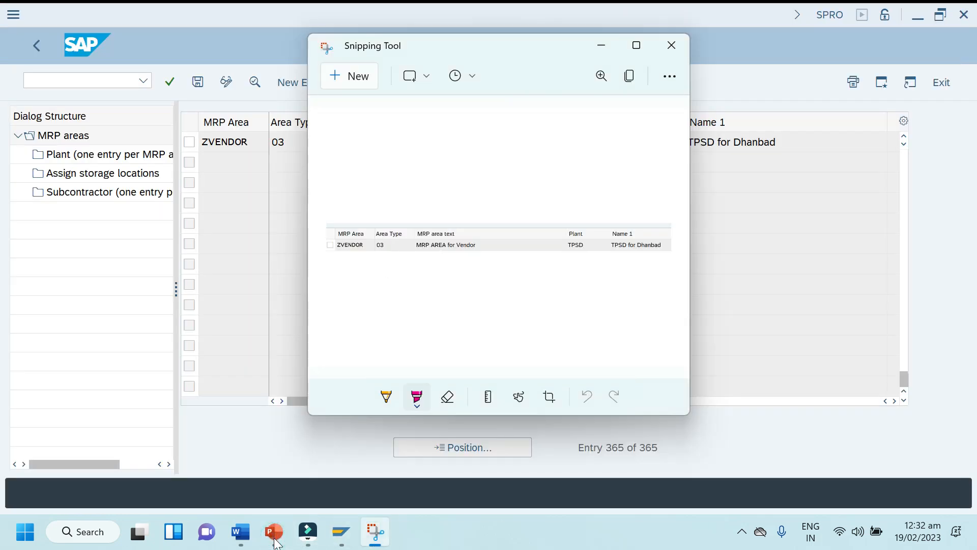
pyautogui.click(601, 46)
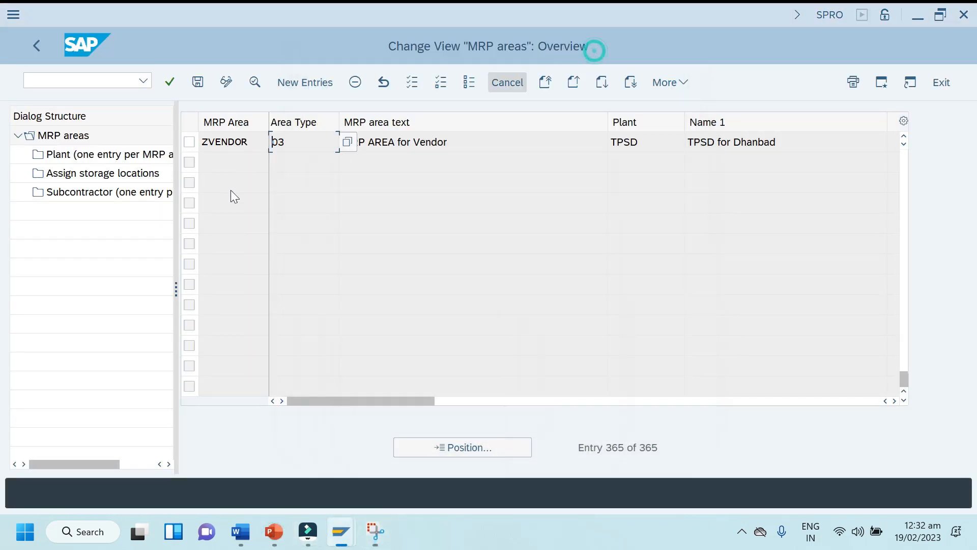
pyautogui.click(189, 142)
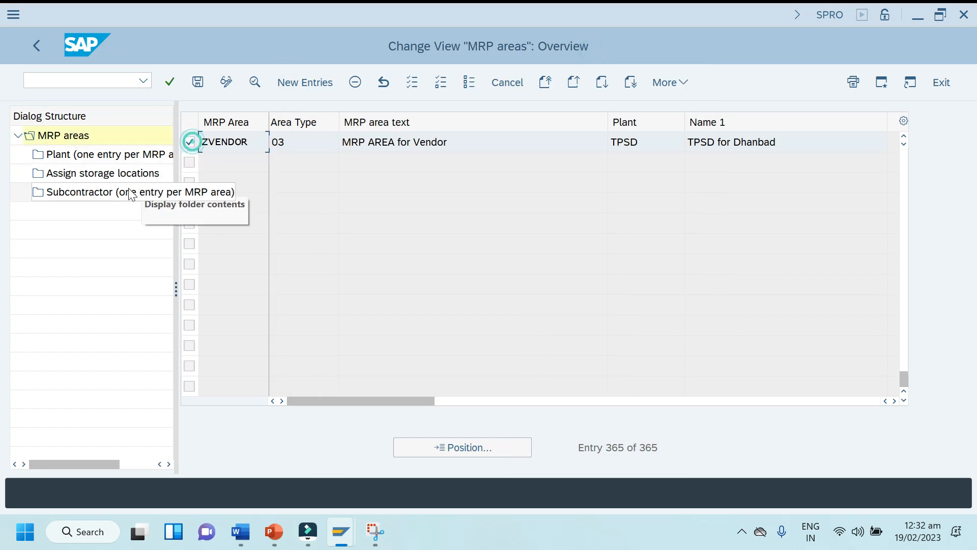
pyautogui.doubleClick(98, 192)
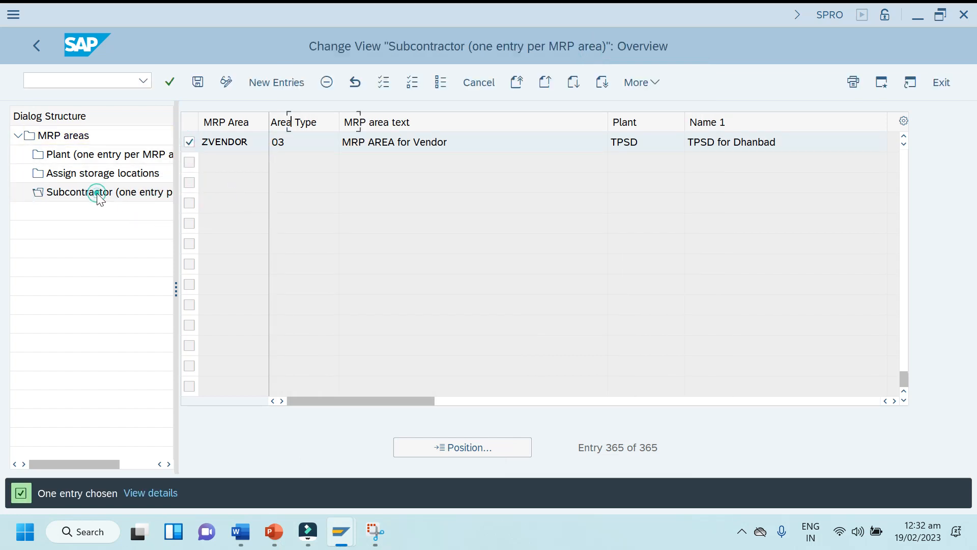
pyautogui.click(374, 531)
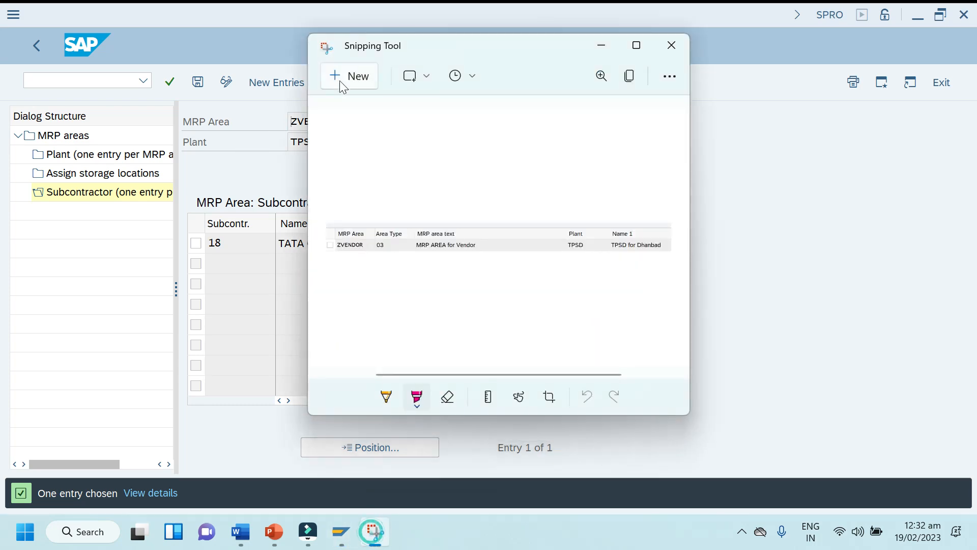
pyautogui.click(343, 78)
pyautogui.moveTo(1, 60); pyautogui.dragTo(517, 256)
# Step: Paste the subcontractor capture into slide 20 in PowerPoint, about 11.33 cm wide, directly below the ZVENDOR row image
pyautogui.click(274, 531)
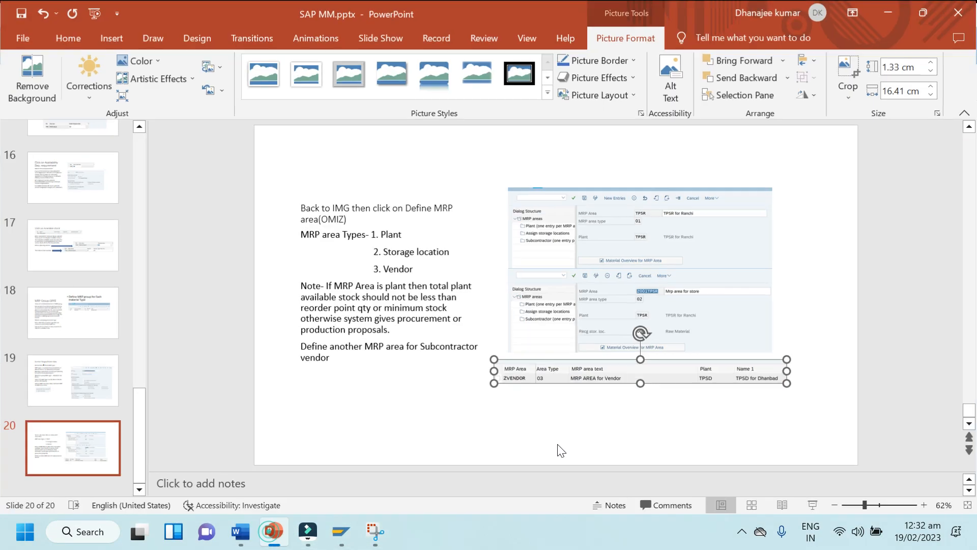
pyautogui.click(358, 399)
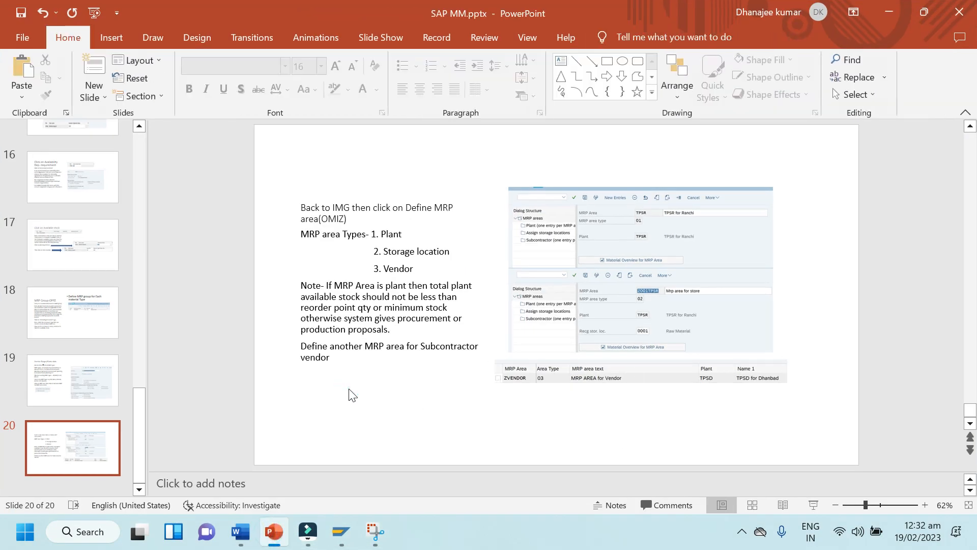
pyautogui.hotkey('ctrl', 'v')
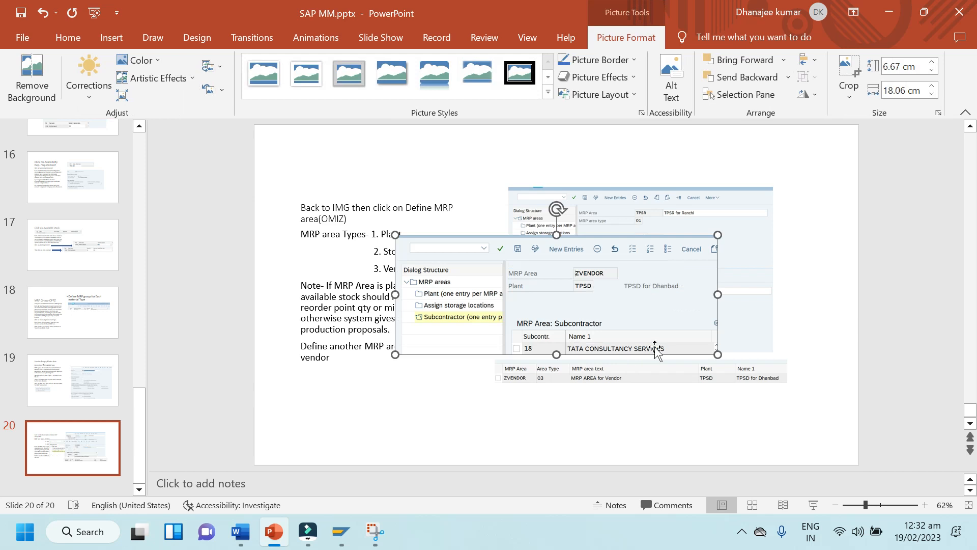
pyautogui.moveTo(717, 354); pyautogui.dragTo(596, 308)
pyautogui.moveTo(482, 260); pyautogui.dragTo(575, 396)
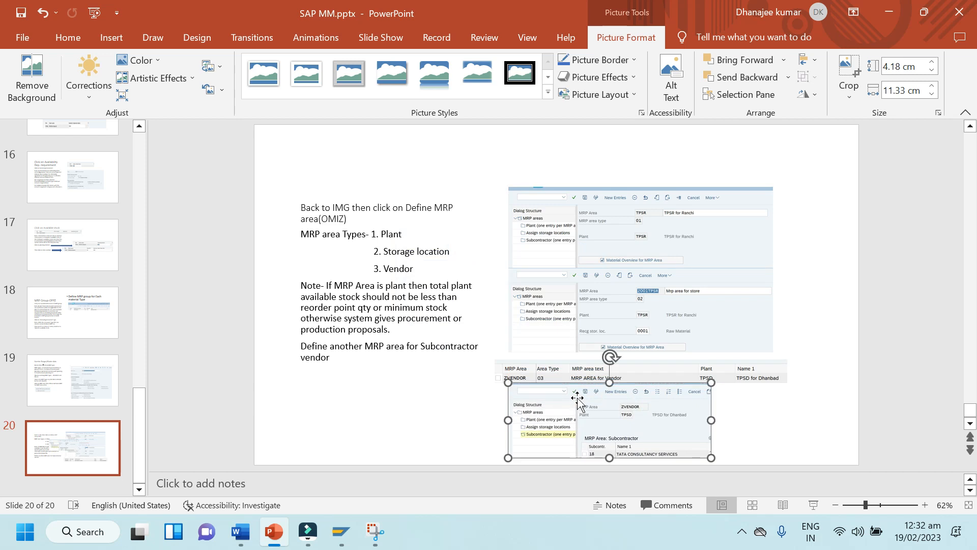
pyautogui.click(803, 271)
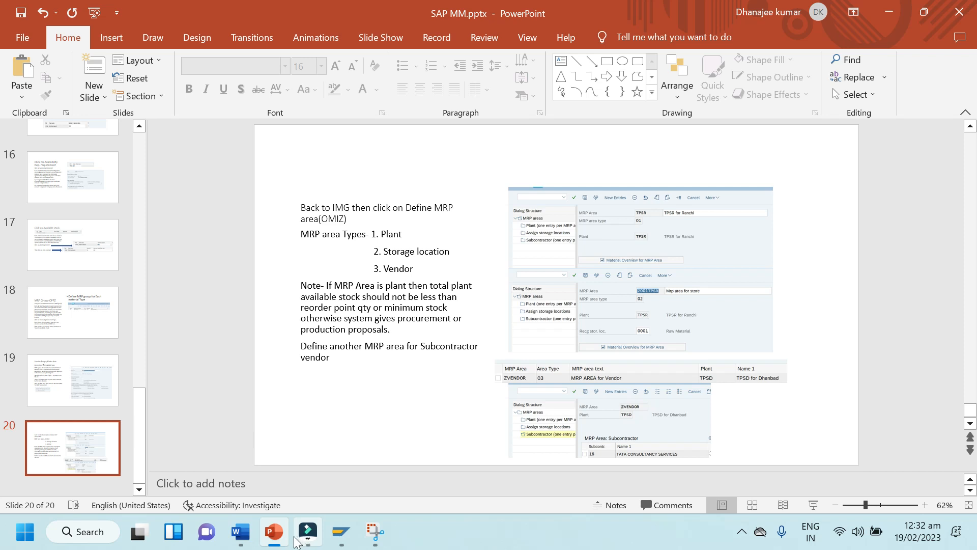
pyautogui.moveTo(272, 542)
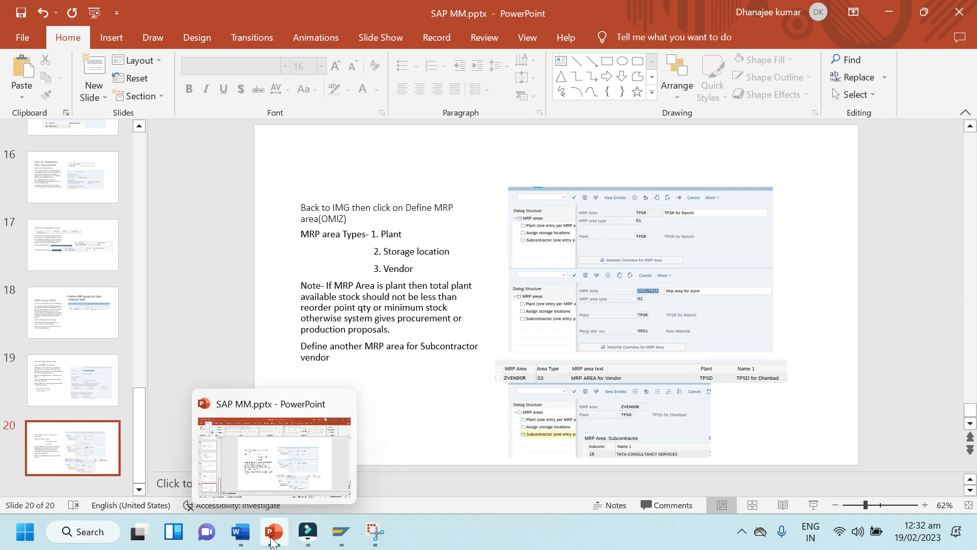
pyautogui.click(307, 534)
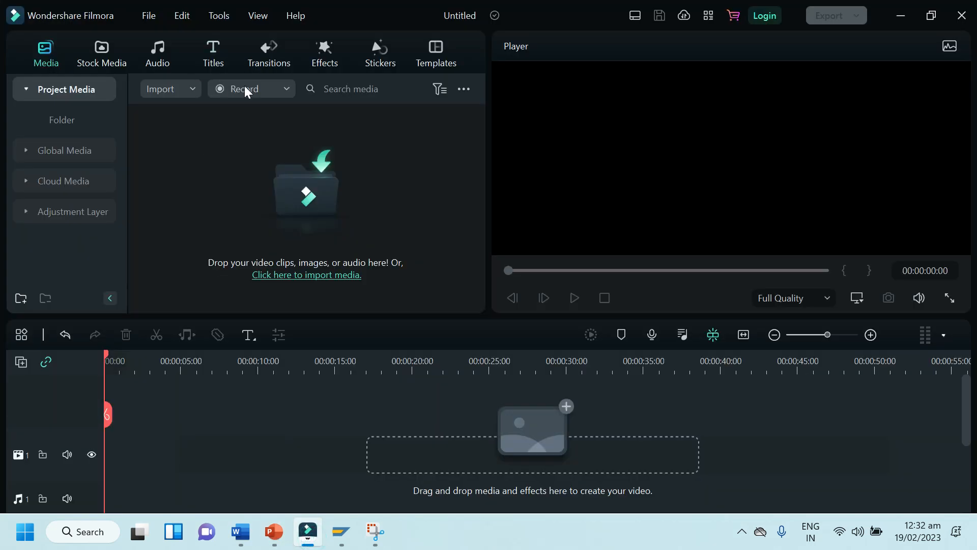
pyautogui.click(282, 93)
pyautogui.click(255, 134)
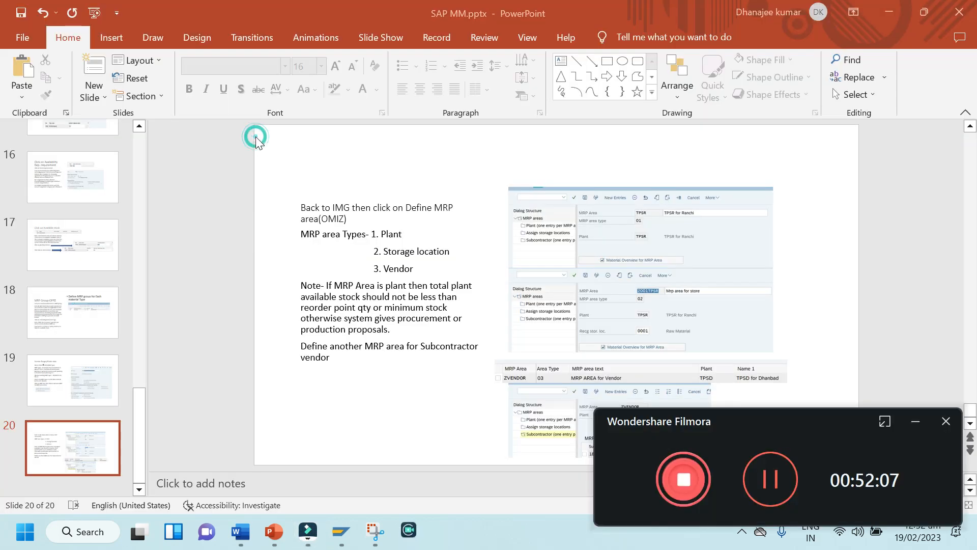
pyautogui.click(915, 417)
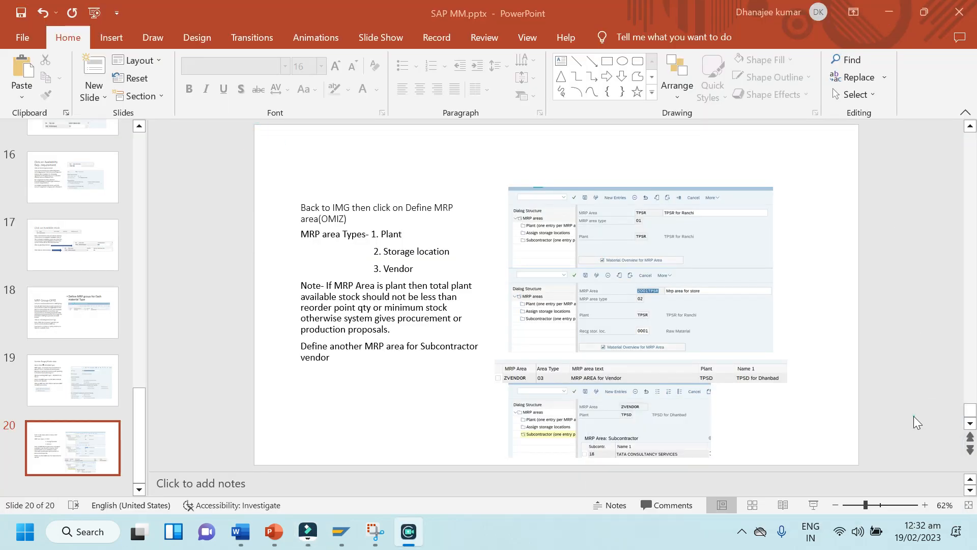
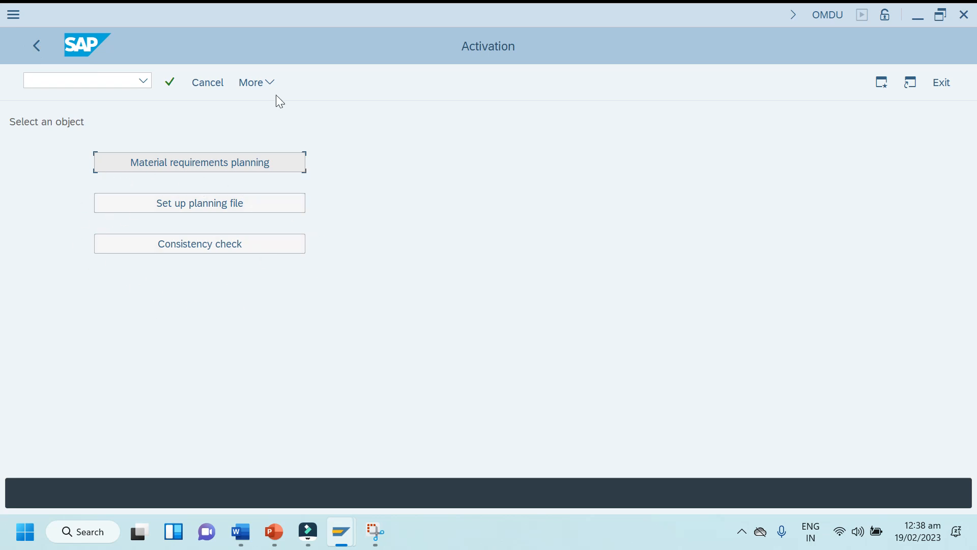
# Step: Return from the MRP activation screen to the IMG and open Define Scope of Planning for Total Planning
pyautogui.click(35, 47)
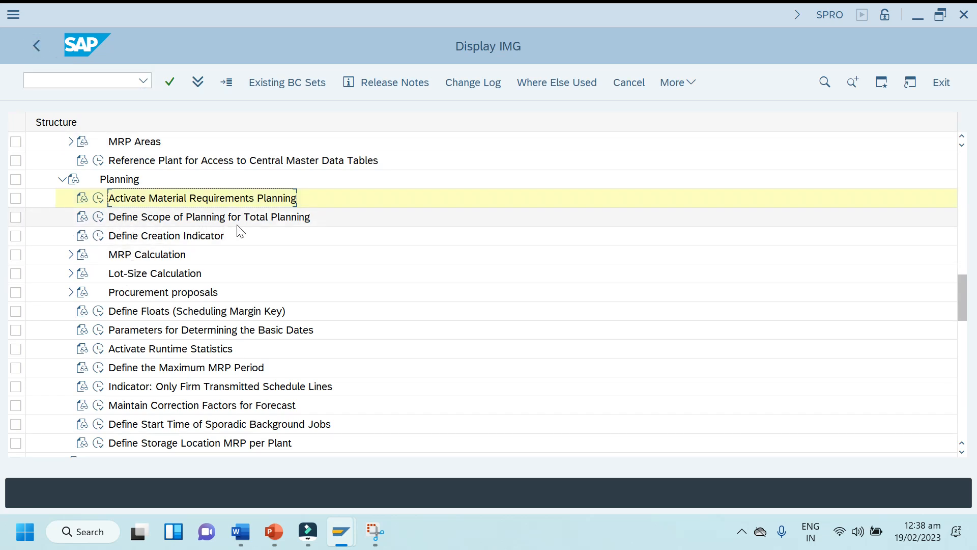
pyautogui.click(98, 218)
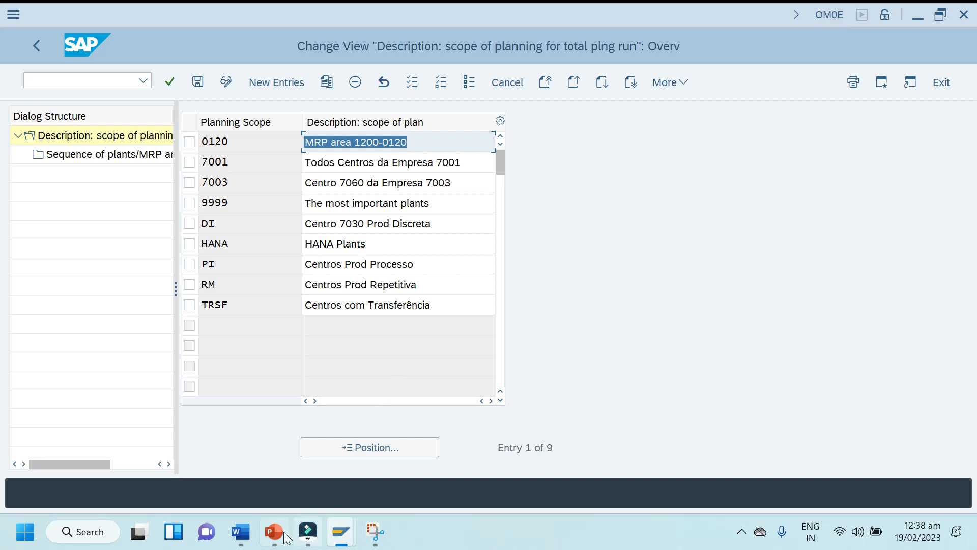
pyautogui.moveTo(285, 541)
pyautogui.click(35, 47)
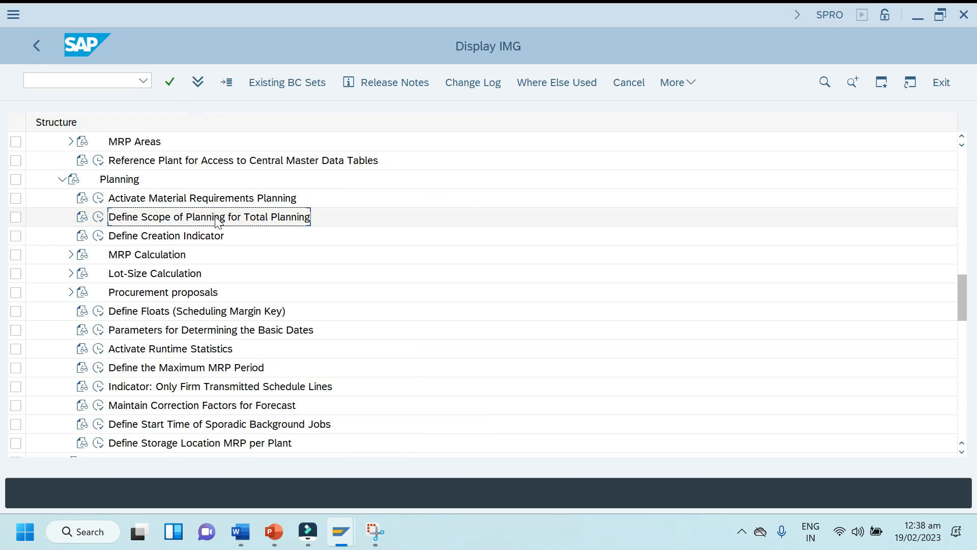
pyautogui.click(98, 217)
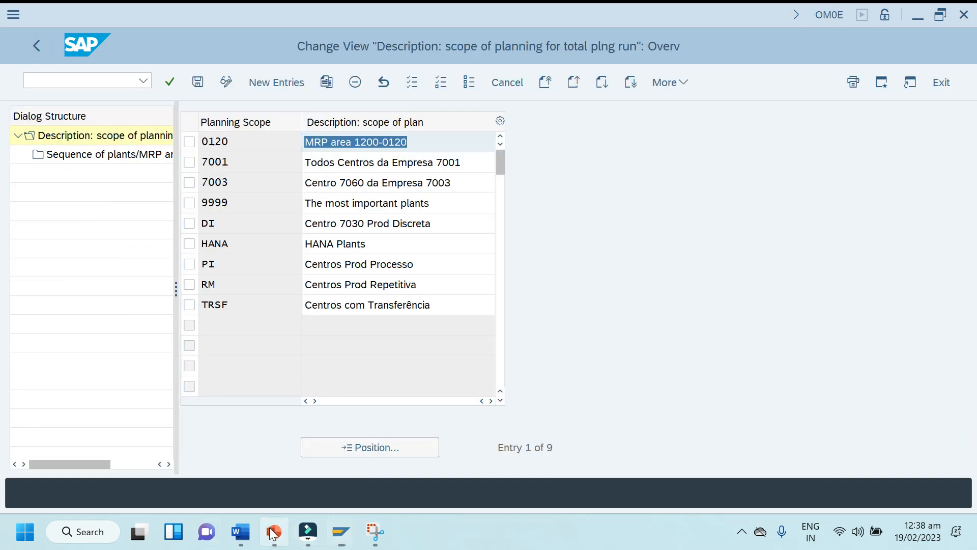
# Step: Switch to PowerPoint and add the line "Then Define Scope of planning for total planning(" to the text box on slide 21
pyautogui.click(273, 531)
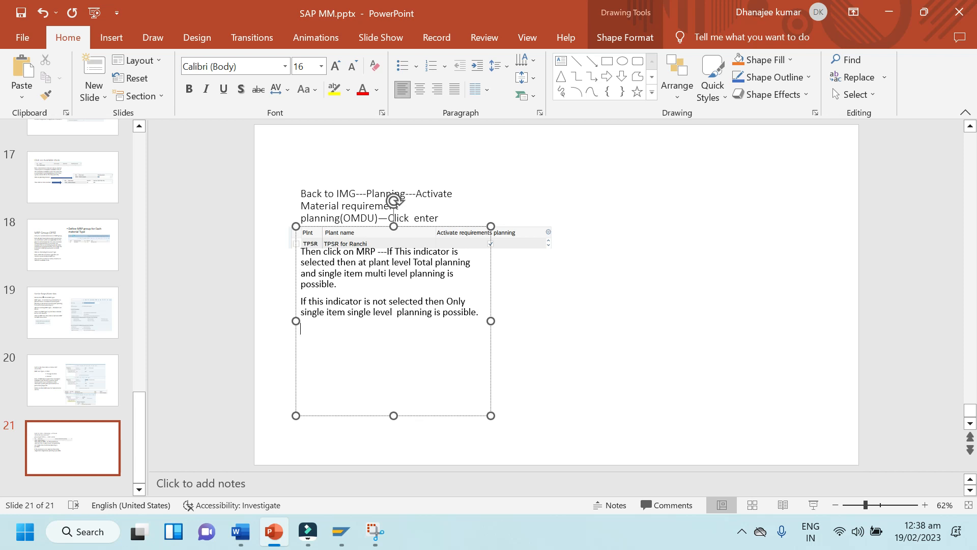
pyautogui.write('Then Define Scope')
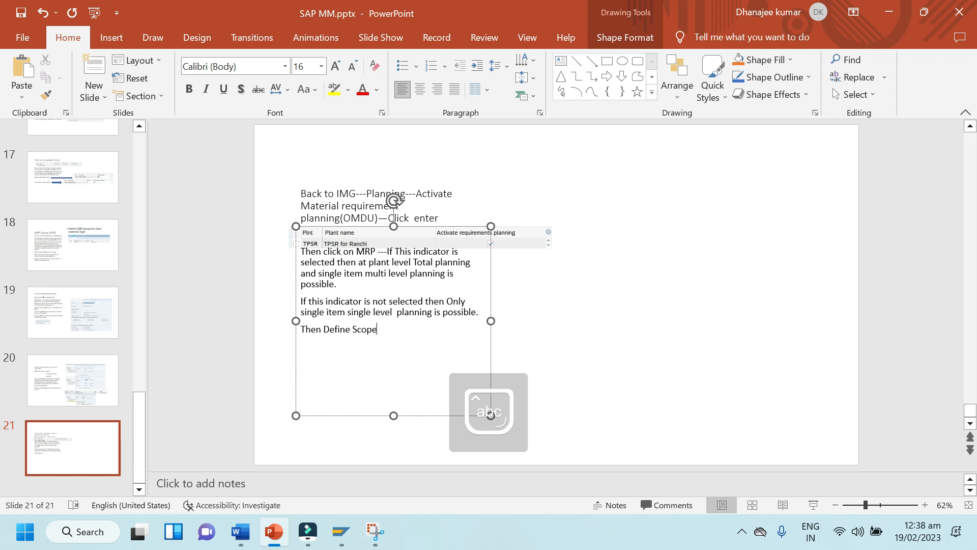
pyautogui.write(' od')
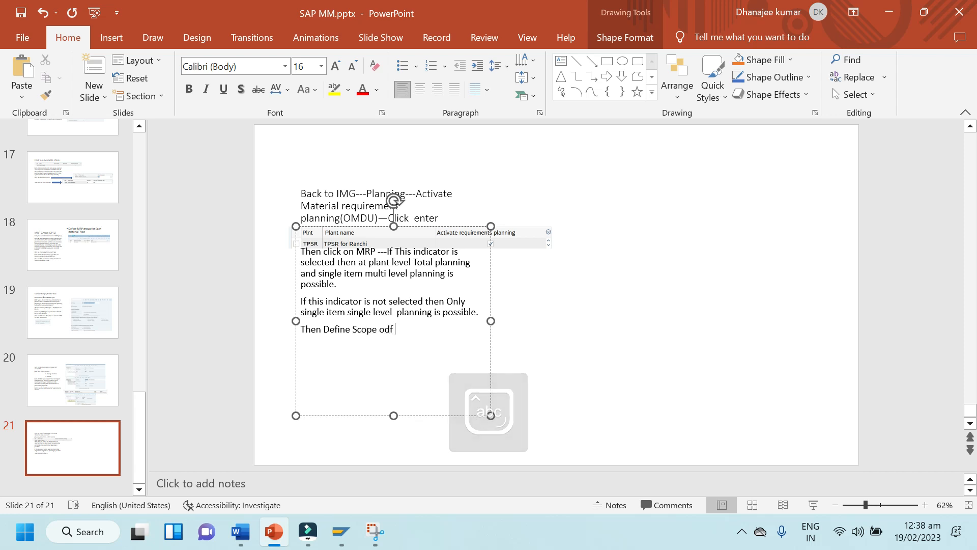
pyautogui.press('BackSpace')
pyautogui.write('f op')
pyautogui.press('BackSpace')
pyautogui.press('BackSpace')
pyautogui.write('plann')
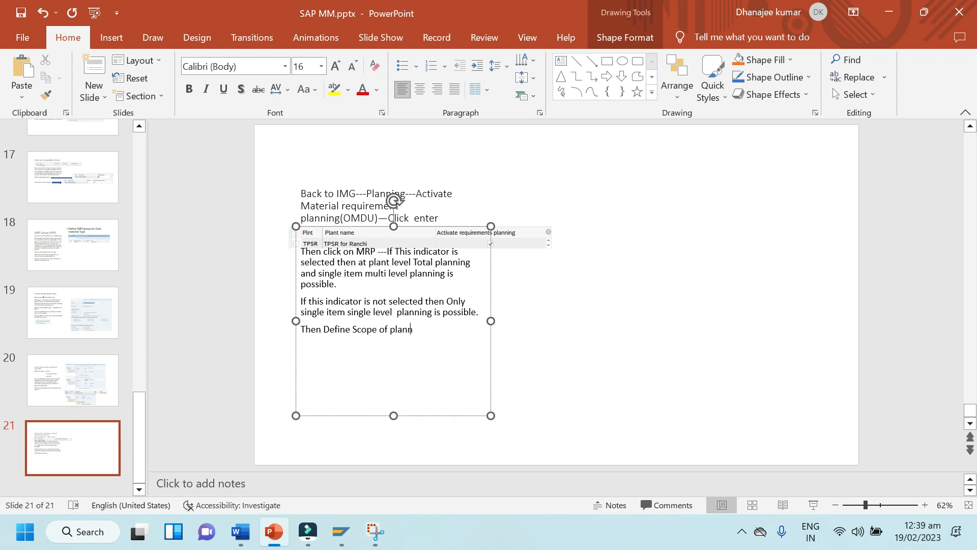
pyautogui.write('ing for total planning(')
# Step: Look up the transaction code in SAP, complete the PowerPoint line with "OM0E)", and save the presentation
pyautogui.moveTo(338, 534)
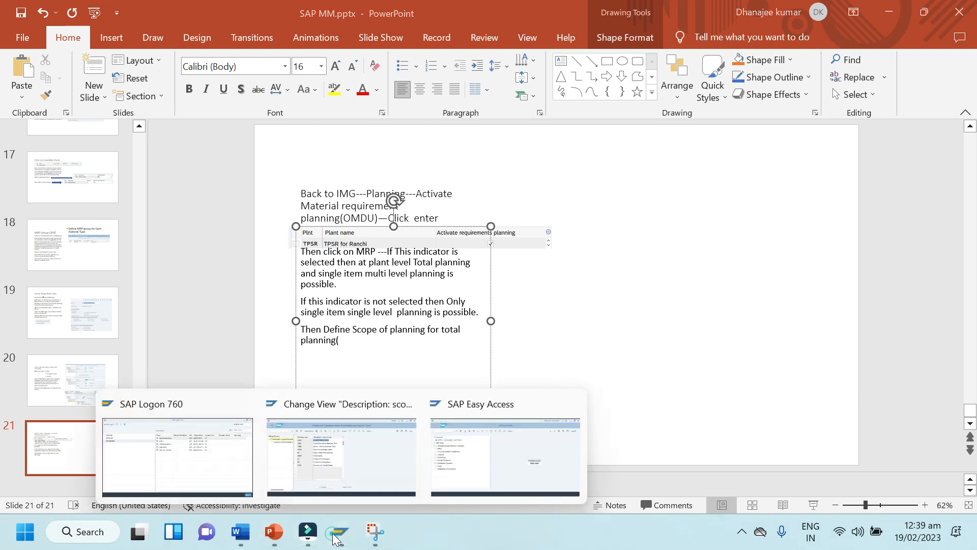
pyautogui.click(413, 434)
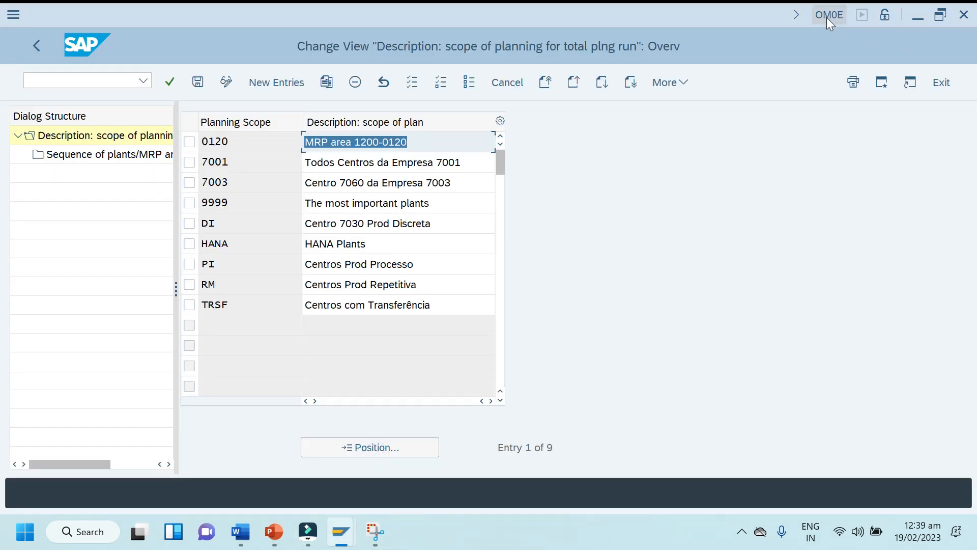
pyautogui.click(922, 18)
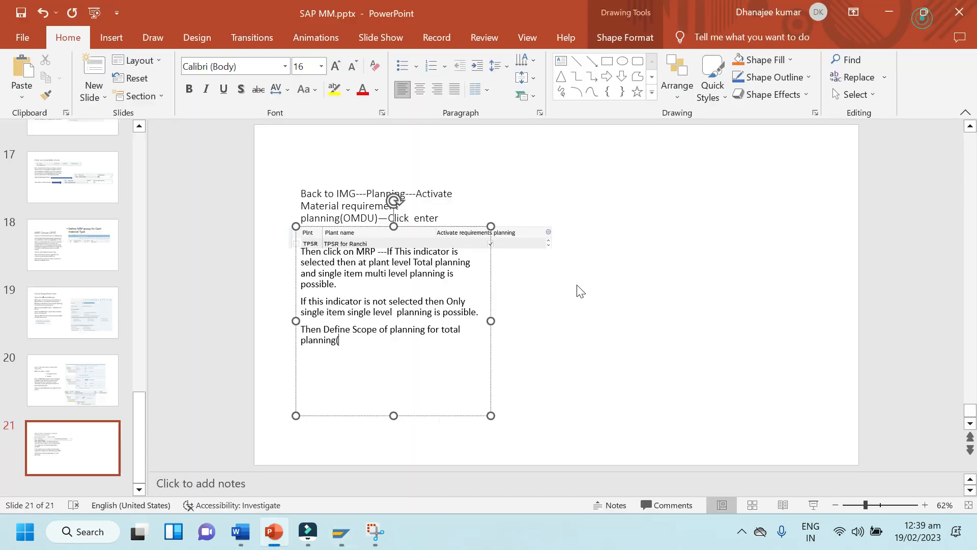
pyautogui.press('capslock')
pyautogui.write('OM0E)')
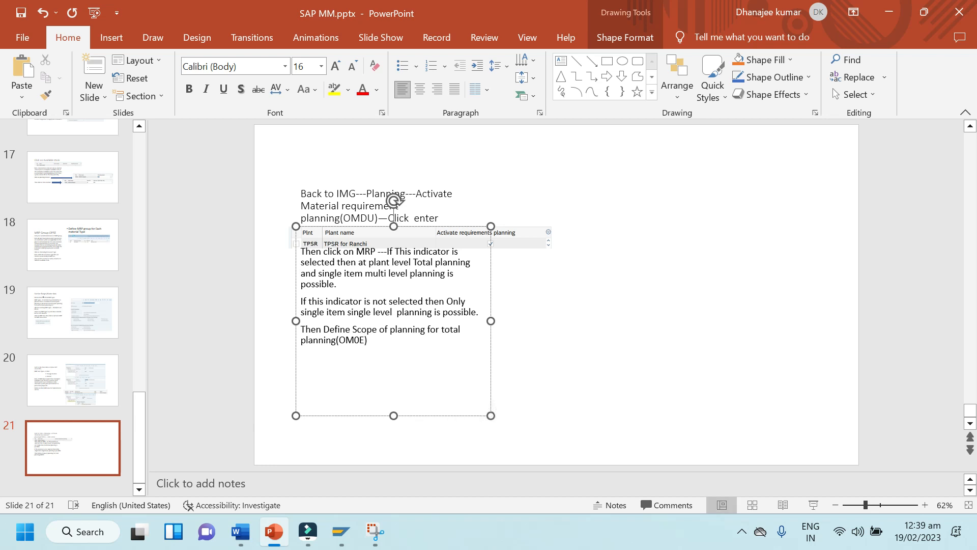
pyautogui.hotkey('ctrl', 's')
pyautogui.hotkey('ctrl', 's')
# Step: Append "-----" to the OM0E line and insert the word "Click" before "Define Scope"
pyautogui.write('-----')
pyautogui.click(322, 332)
pyautogui.write('C')
pyautogui.press('capslock')
pyautogui.write('lick')
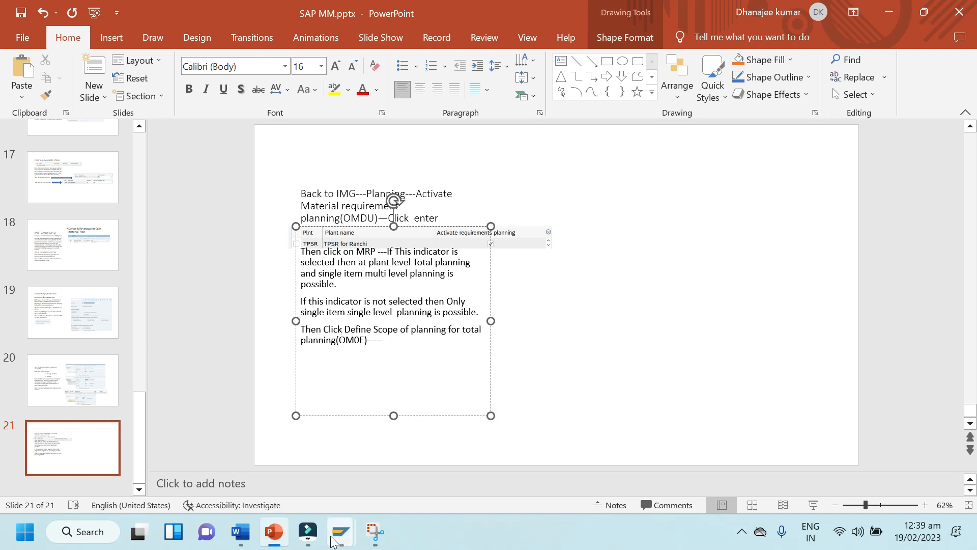
# Step: Switch back to the SAP scope of planning view and create a new entry with planning scope ZABC
pyautogui.moveTo(339, 537)
pyautogui.click(351, 456)
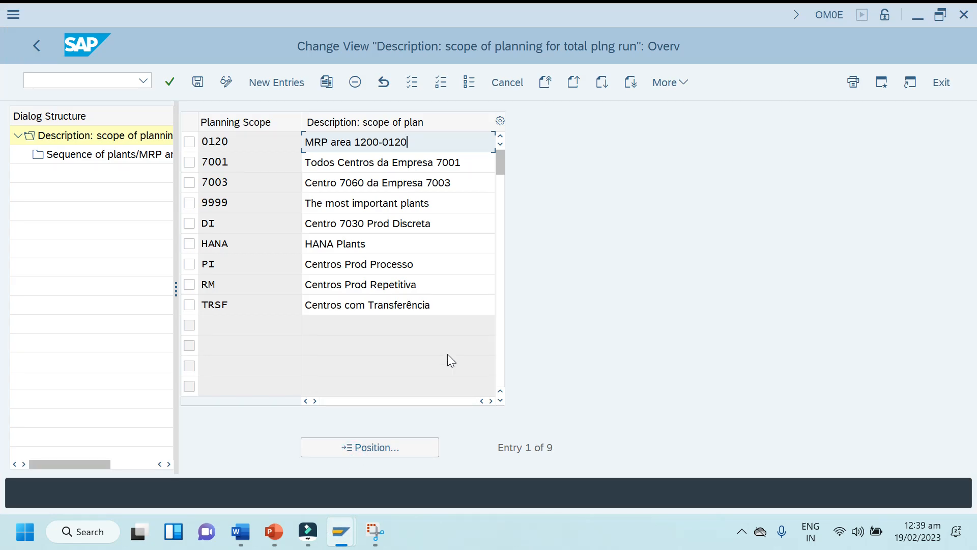
pyautogui.click(274, 83)
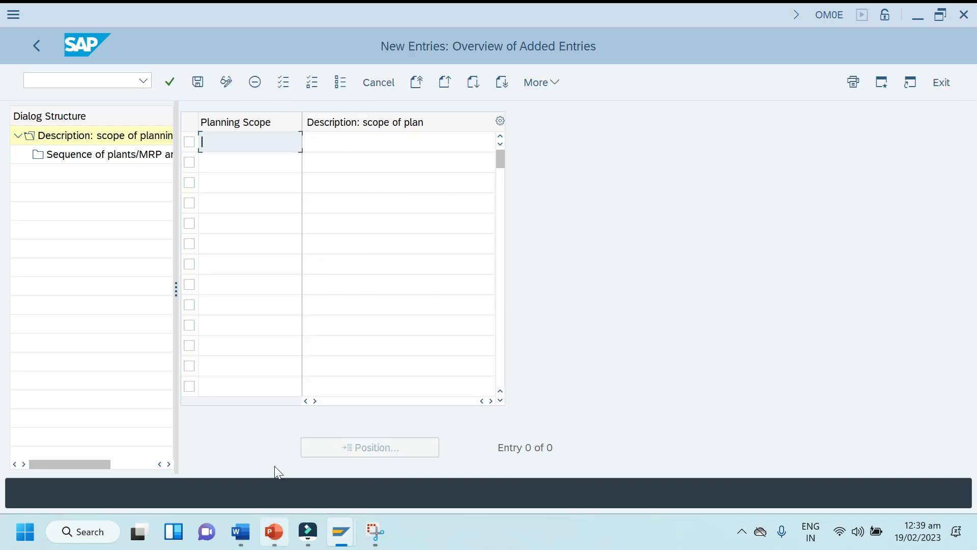
pyautogui.click(248, 148)
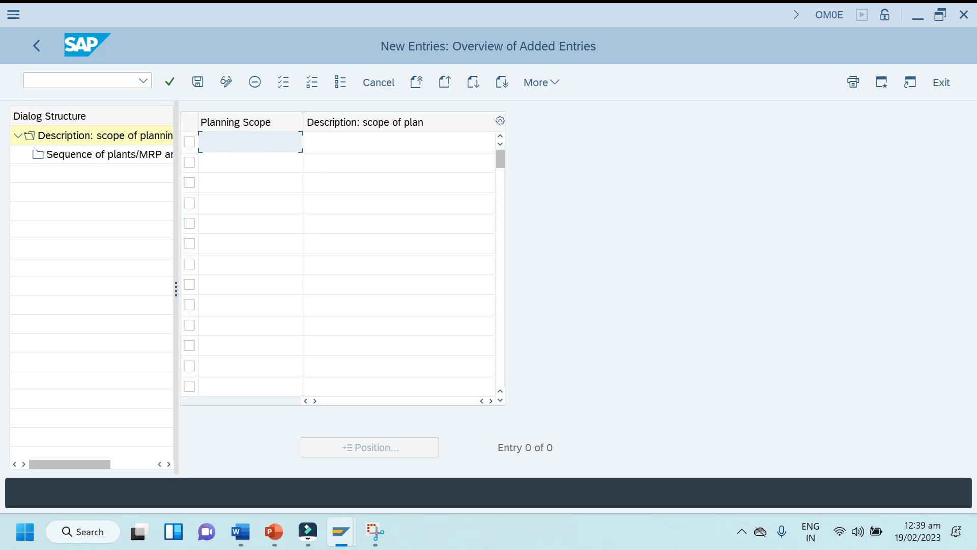
pyautogui.write('z')
pyautogui.write('0')
pyautogui.press('BackSpace')
pyautogui.press('BackSpace')
pyautogui.press('capslock')
pyautogui.write('ZABC')
# Step: Describe scope ZABC as "Planning scope", save the entry and acknowledge the information message
pyautogui.click(326, 143)
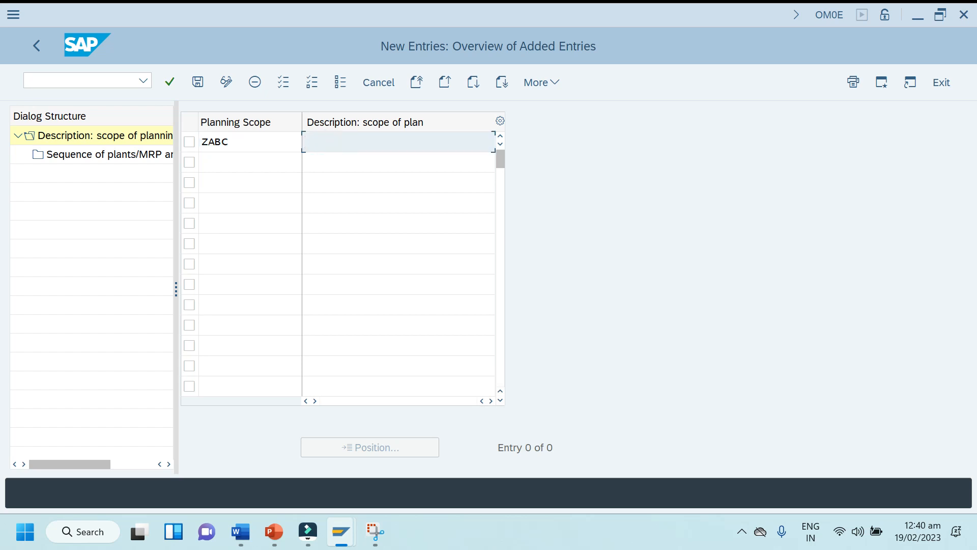
pyautogui.write('P')
pyautogui.press('capslock')
pyautogui.write('lannin')
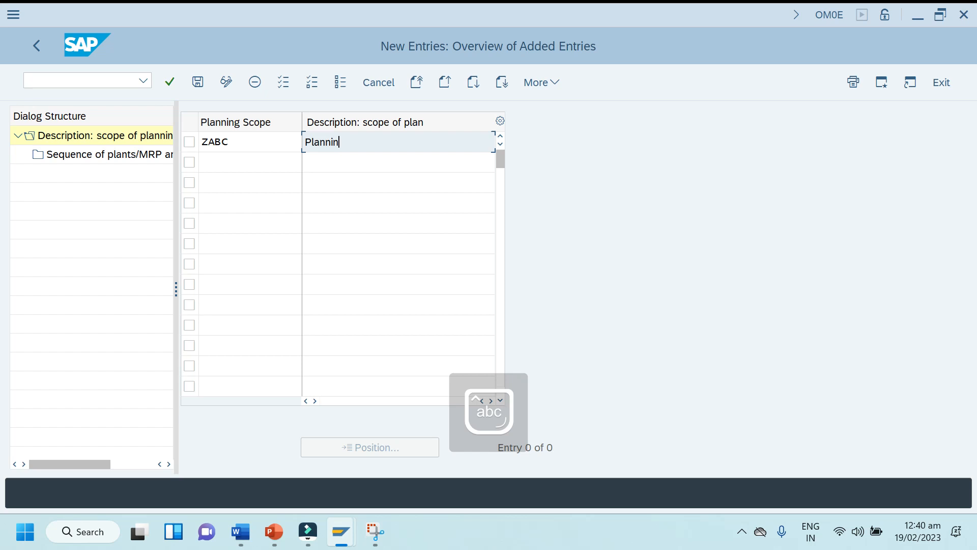
pyautogui.write('g scope')
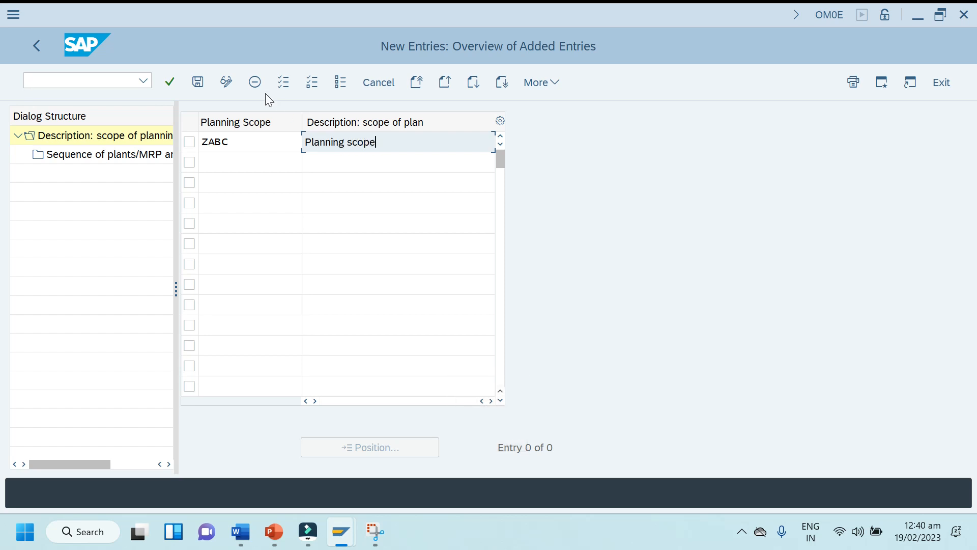
pyautogui.click(199, 84)
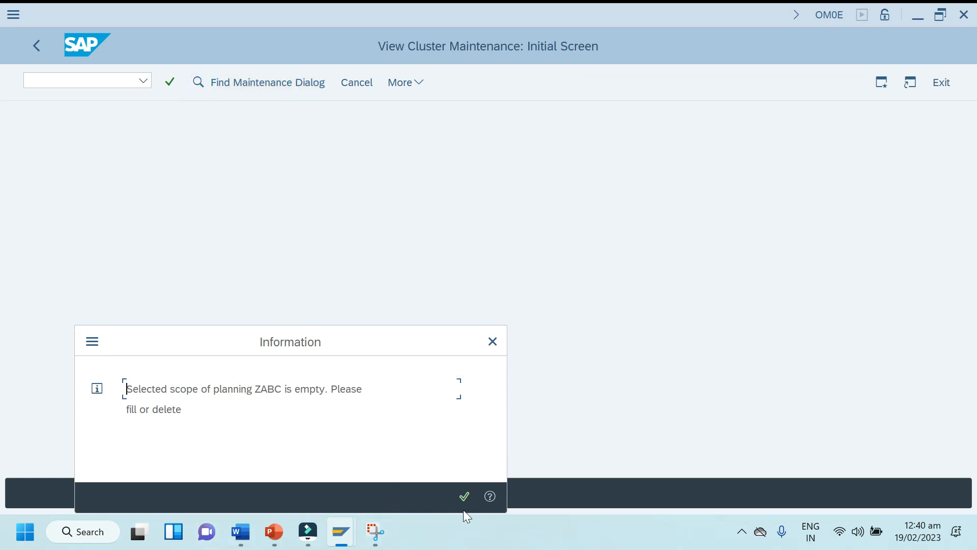
pyautogui.click(466, 495)
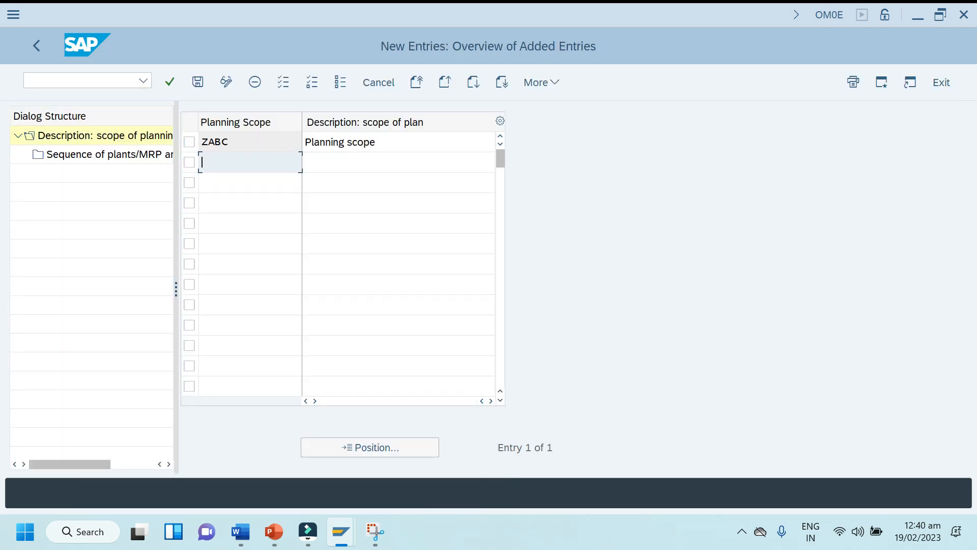
# Step: Open the sequence of plants/MRP areas for planning scope ZABC and start new entries
pyautogui.click(189, 142)
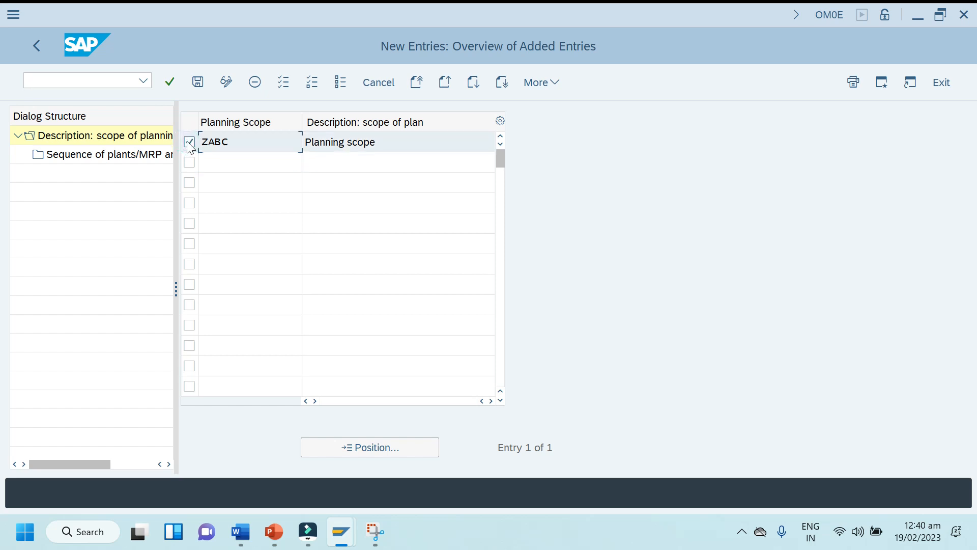
pyautogui.doubleClick(104, 154)
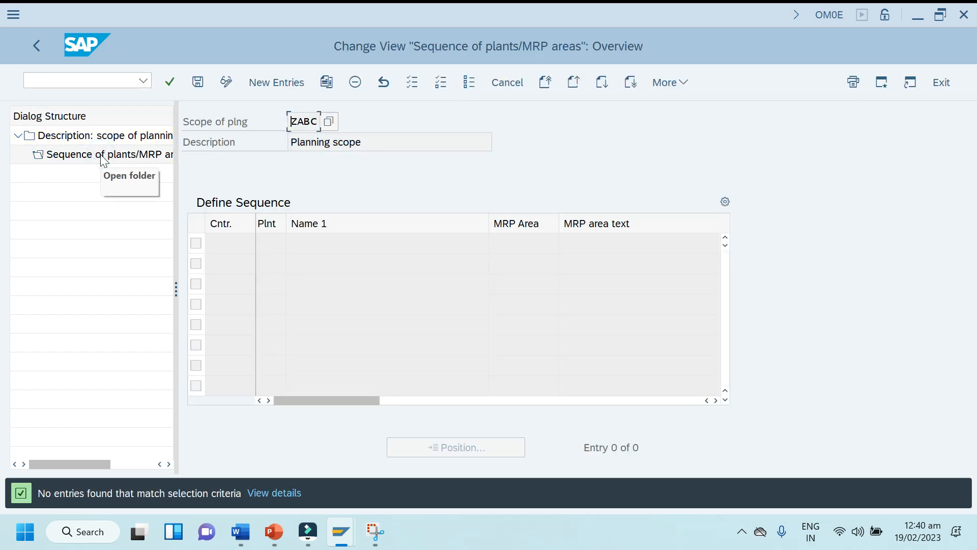
pyautogui.click(275, 84)
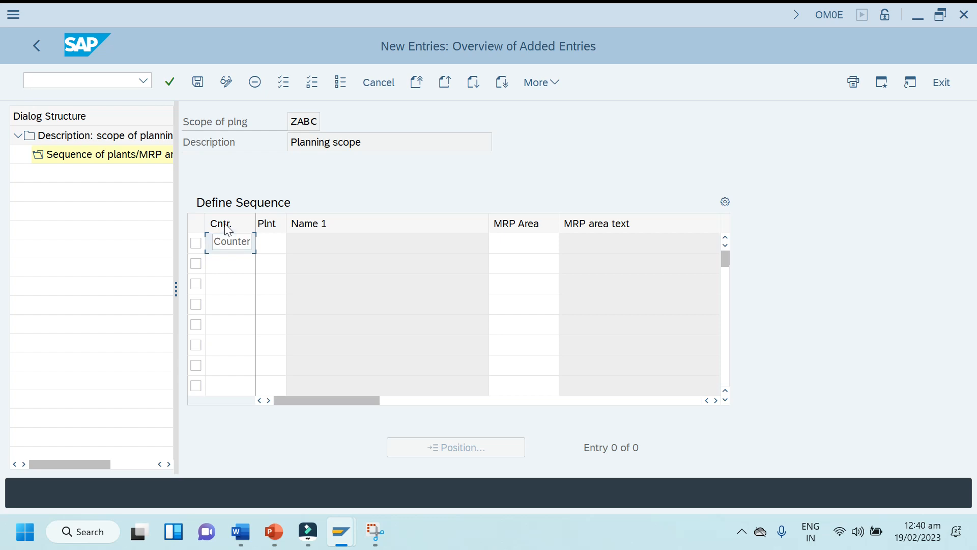
# Step: Enter the first sequence row with counter 10, plant TPSR and MRP area TPSR
pyautogui.click(220, 243)
pyautogui.write('10')
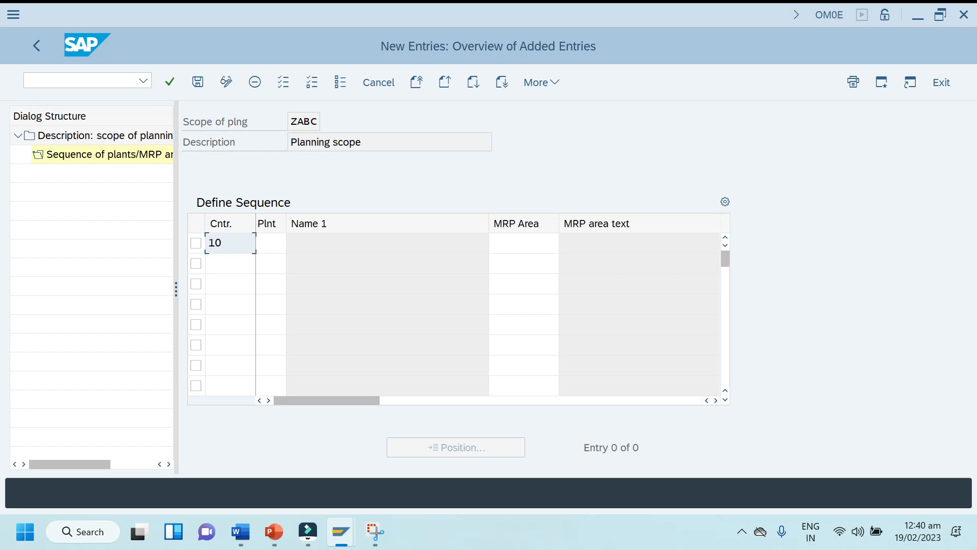
pyautogui.click(270, 243)
pyautogui.press('capslock')
pyautogui.write('PSR')
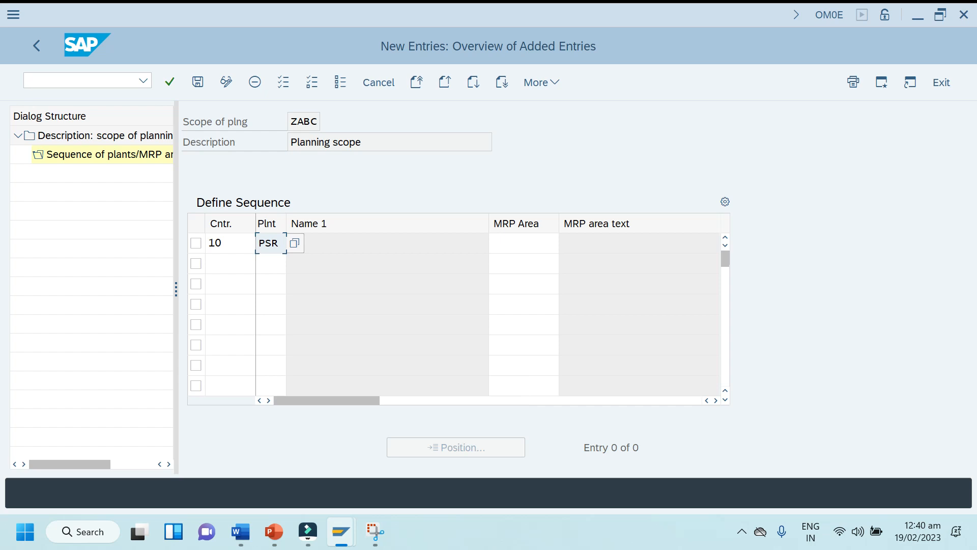
pyautogui.click(532, 241)
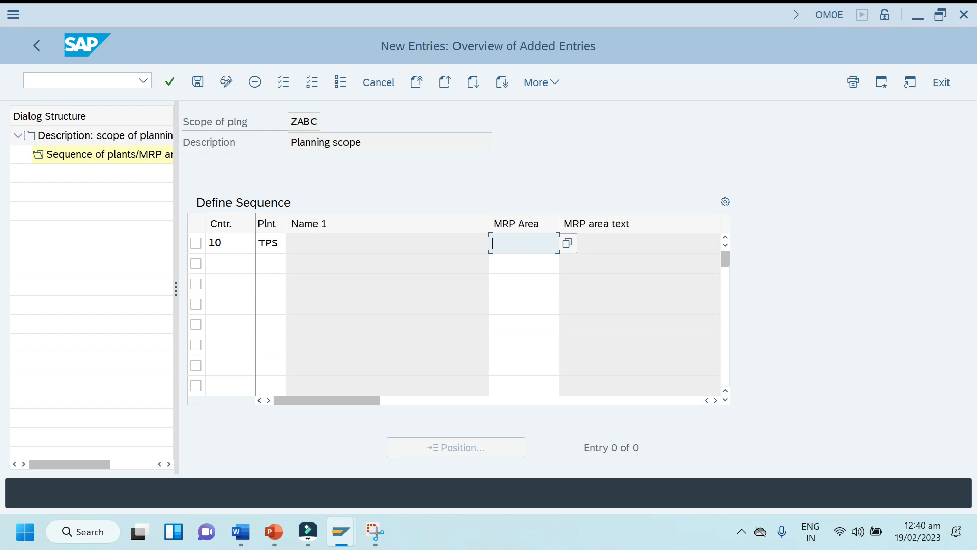
pyautogui.write('TPSR')
# Step: Add a second sequence row with counter 20, plant TPSD and MRP area Z001TPSR, and submit the entries
pyautogui.click(227, 256)
pyautogui.write('20')
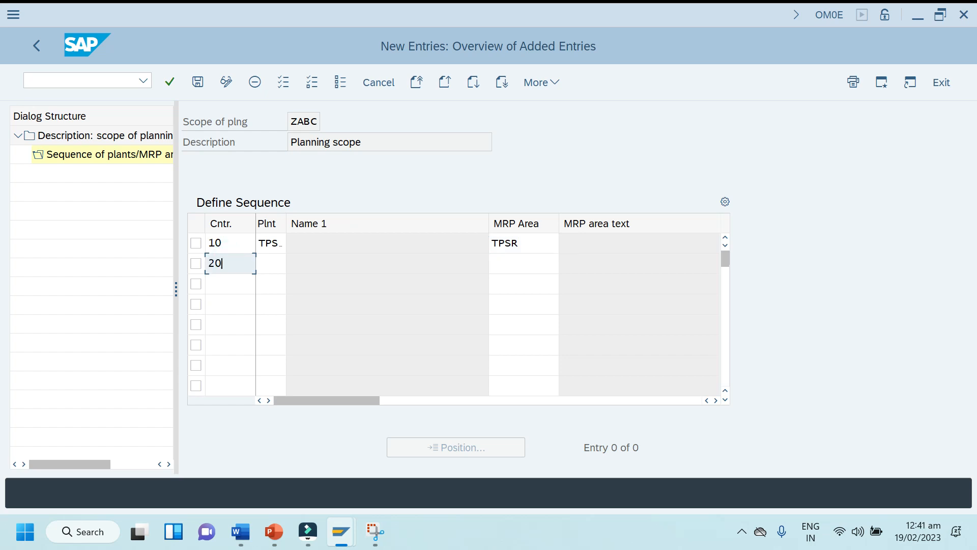
pyautogui.click(270, 262)
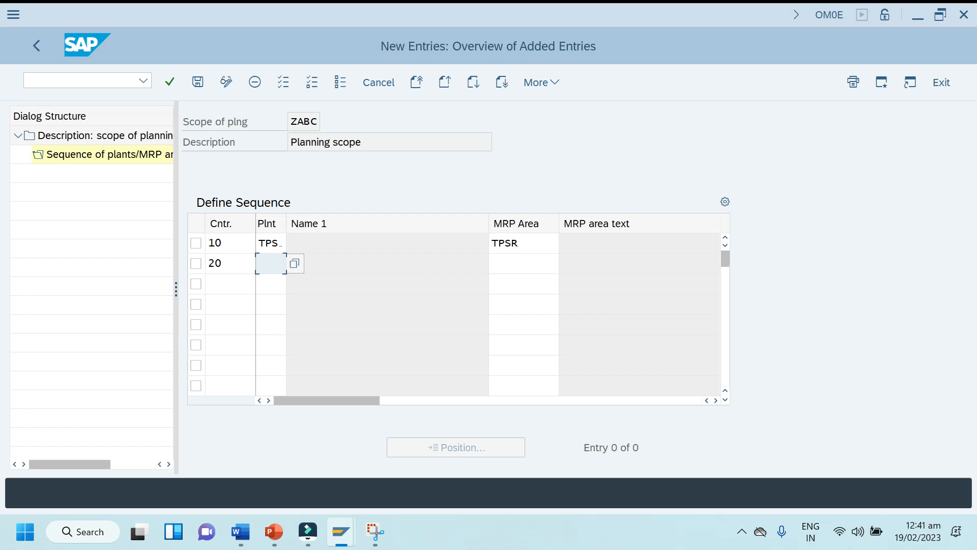
pyautogui.write('Z001')
pyautogui.press('BackSpace')
pyautogui.press('BackSpace')
pyautogui.press('BackSpace')
pyautogui.press('BackSpace')
pyautogui.write('TPSD')
pyautogui.press('Tab')
pyautogui.write('Z')
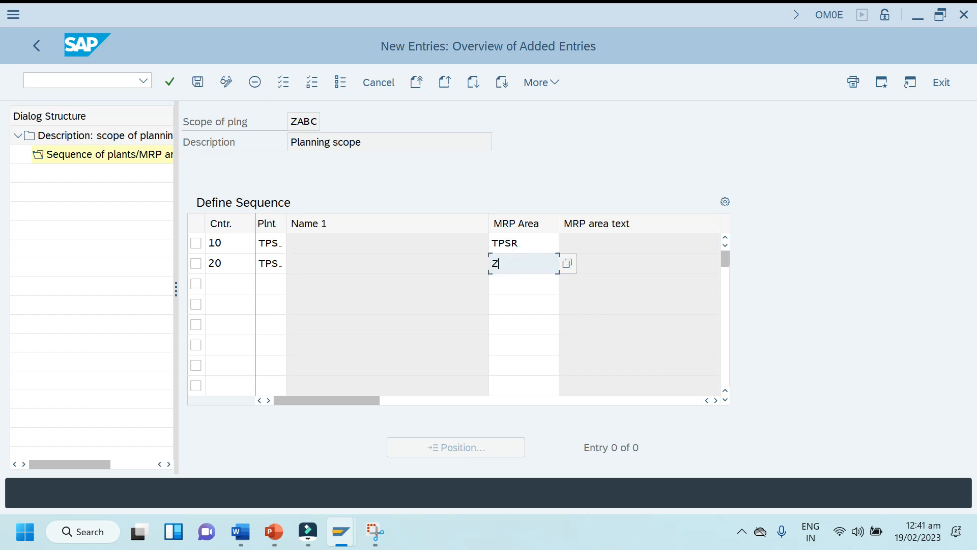
pyautogui.write('001TPSR')
pyautogui.press('Return')
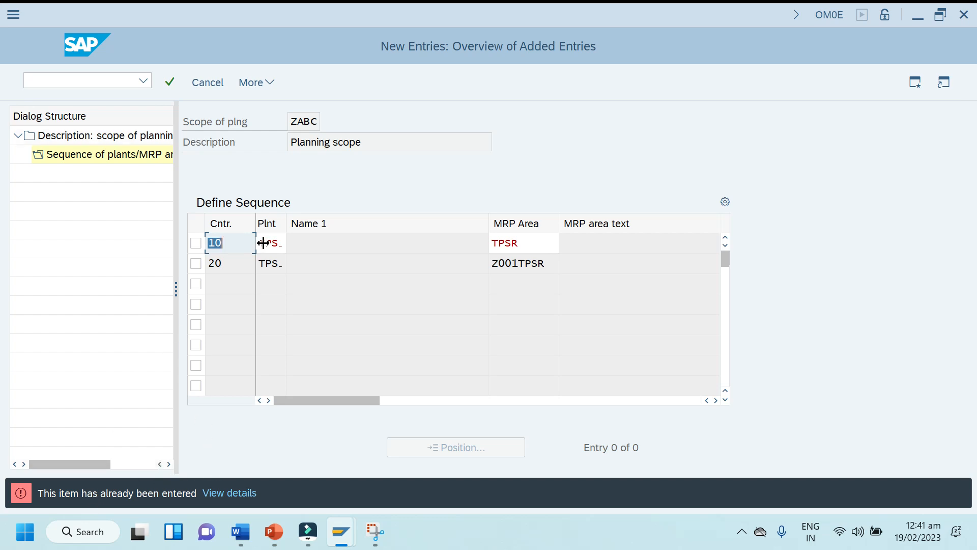
# Step: Change the plant of the counter 10 row to TPSD and recheck the entry
pyautogui.click(280, 242)
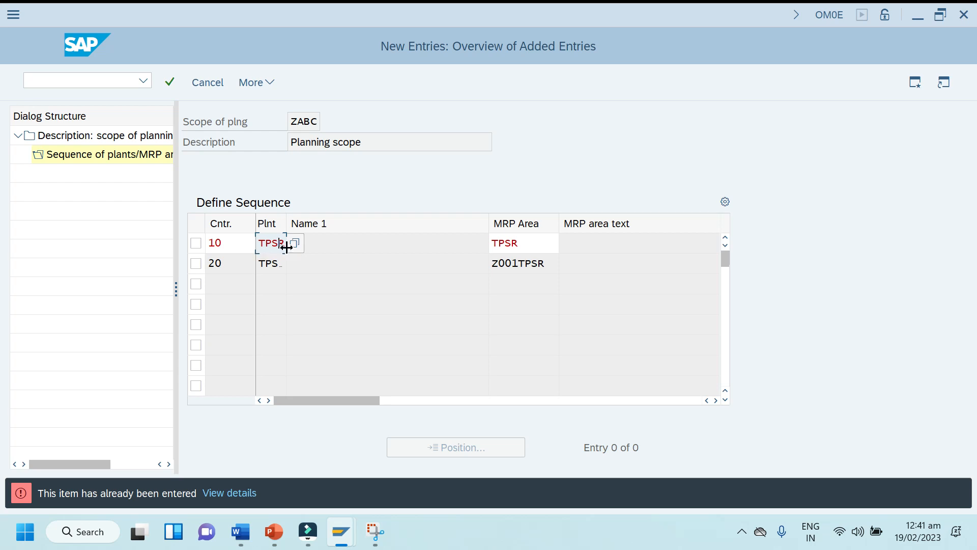
pyautogui.click(295, 243)
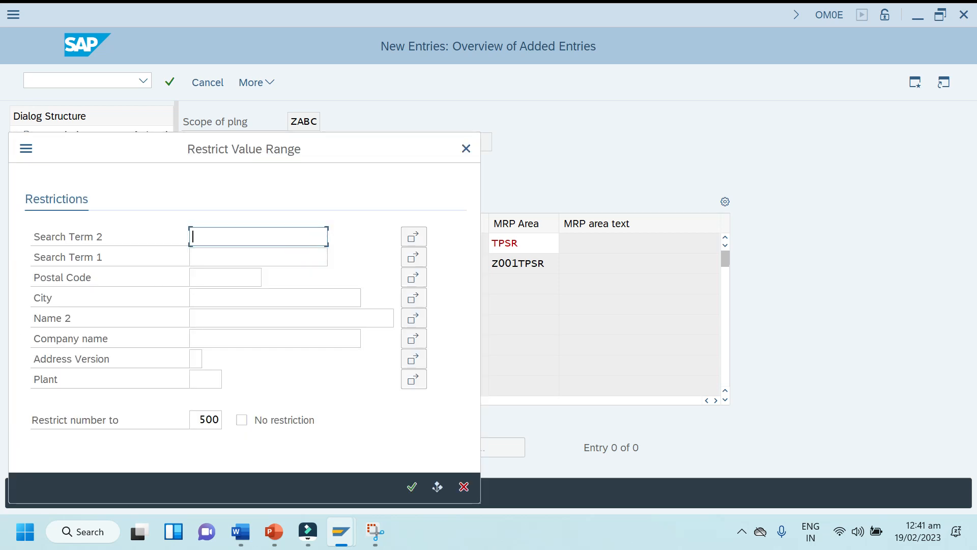
pyautogui.click(279, 239)
pyautogui.press('BackSpace')
pyautogui.press('BackSpace')
pyautogui.press('BackSpace')
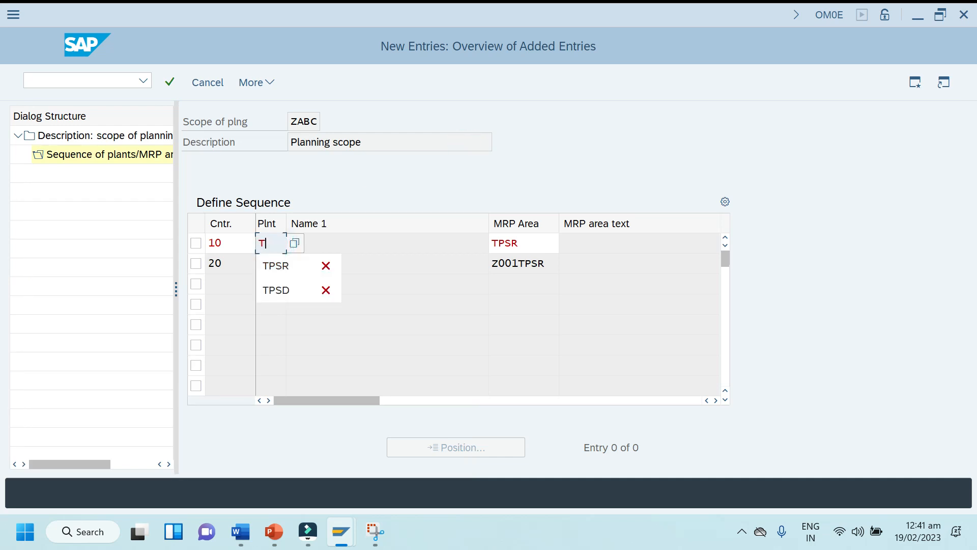
pyautogui.write('S')
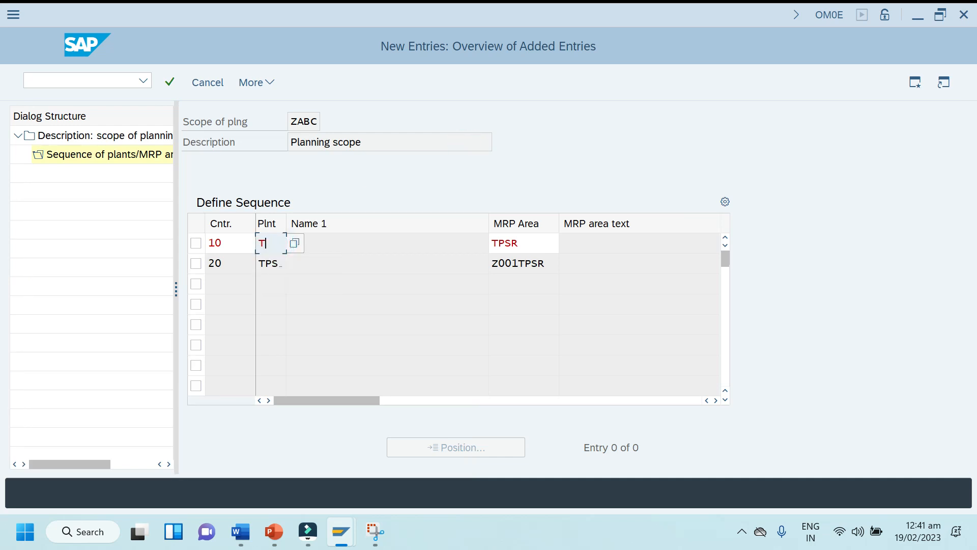
pyautogui.write('SD')
pyautogui.press('Return')
# Step: Change the MRP area of the counter 10 row to TPSD and recheck the row's fields
pyautogui.click(530, 244)
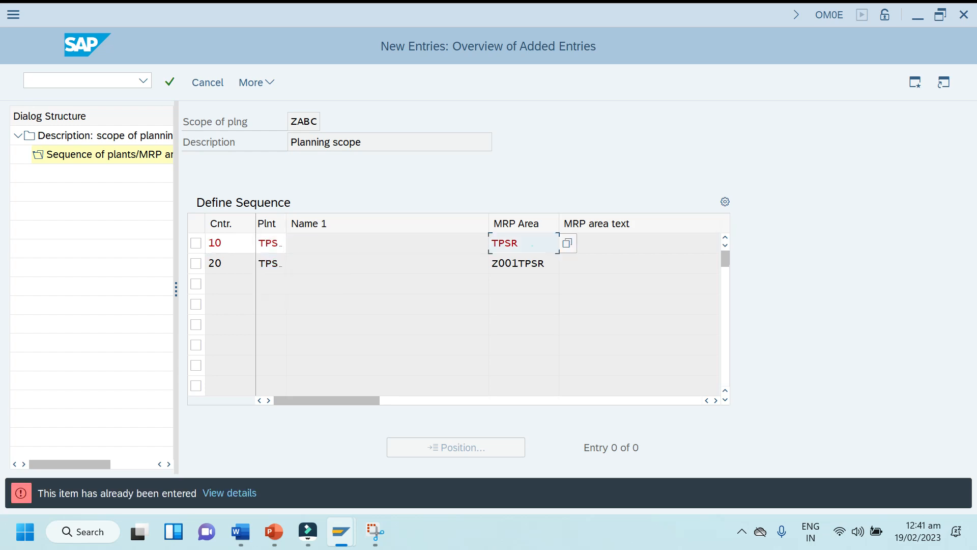
pyautogui.press('BackSpace')
pyautogui.press('BackSpace')
pyautogui.write('SD')
pyautogui.press('Return')
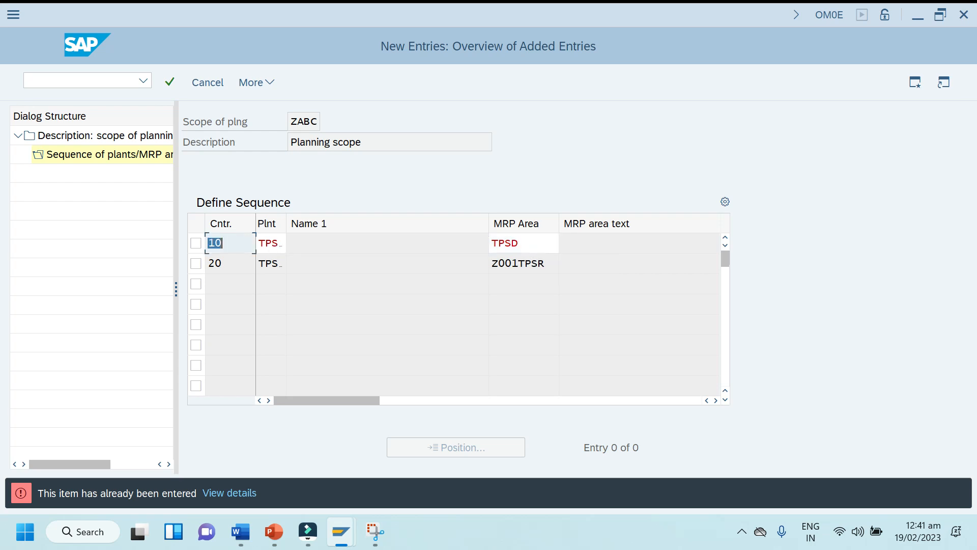
pyautogui.click(272, 245)
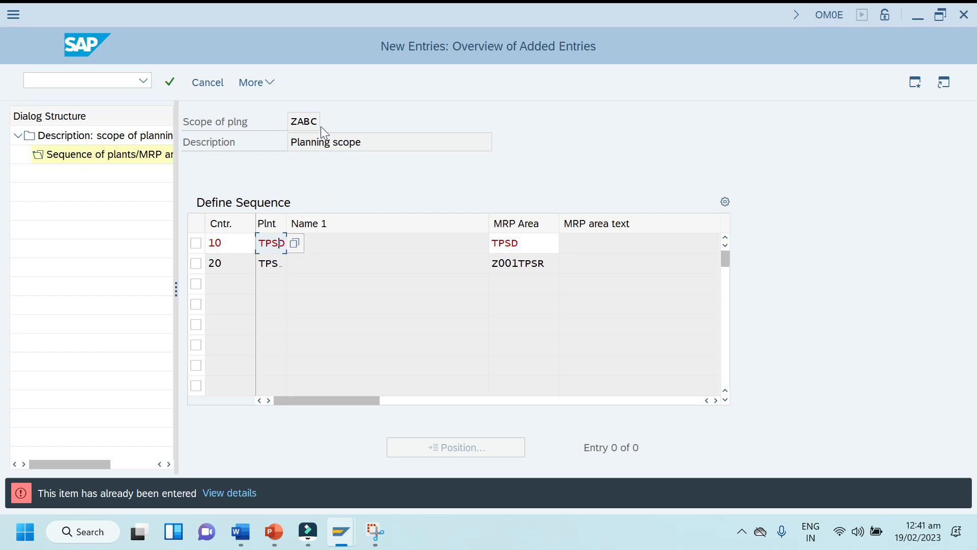
pyautogui.click(231, 243)
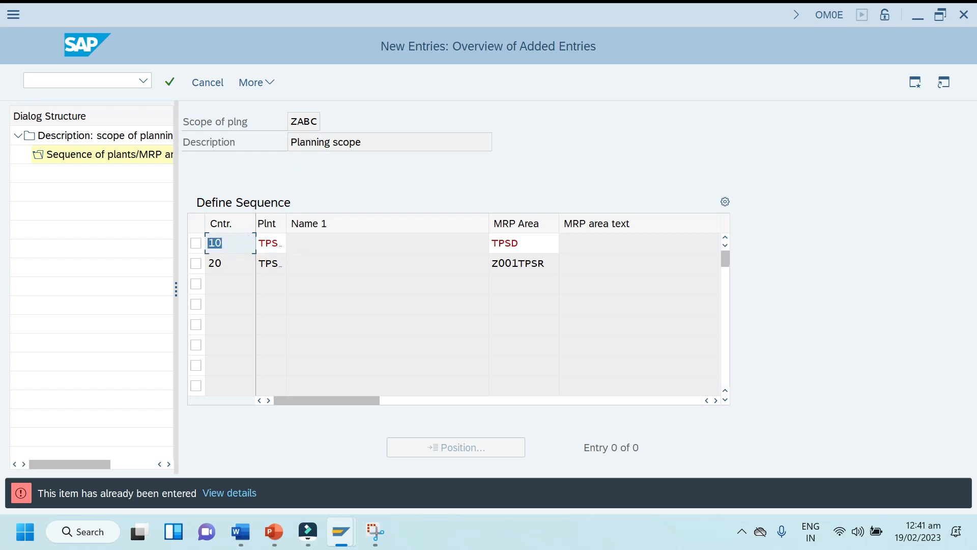
# Step: Discard the unsaved sequence entries of planning scope ZABC and return to the overview of all planning scopes
pyautogui.click(527, 243)
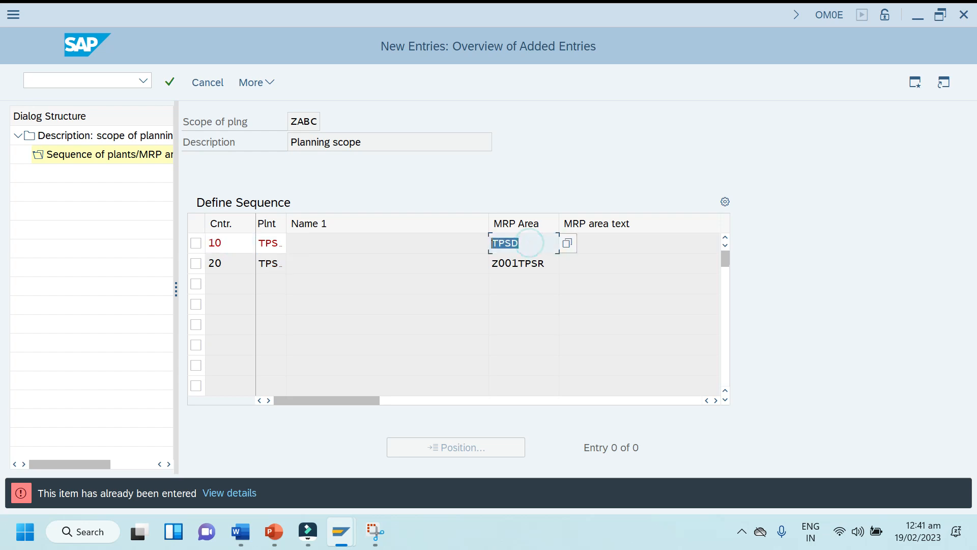
pyautogui.doubleClick(264, 243)
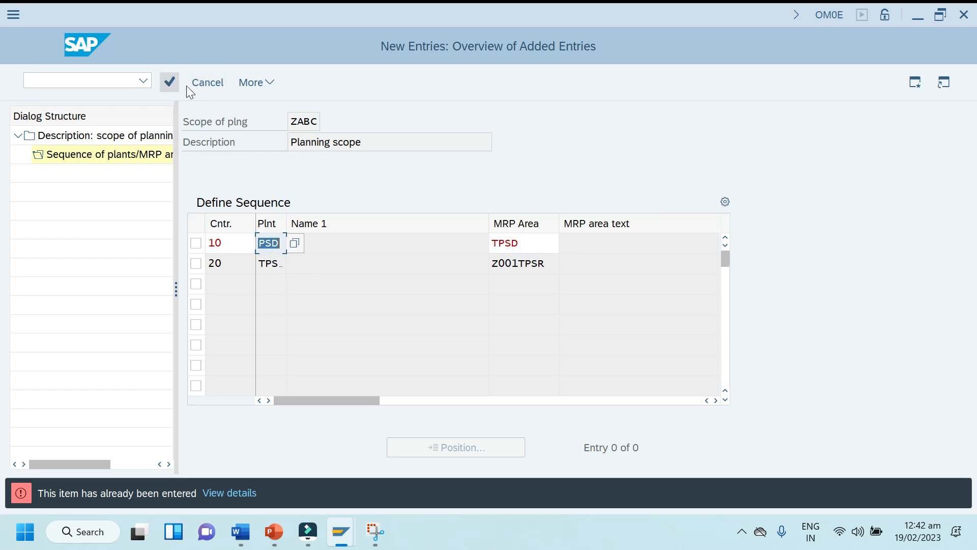
pyautogui.click(208, 83)
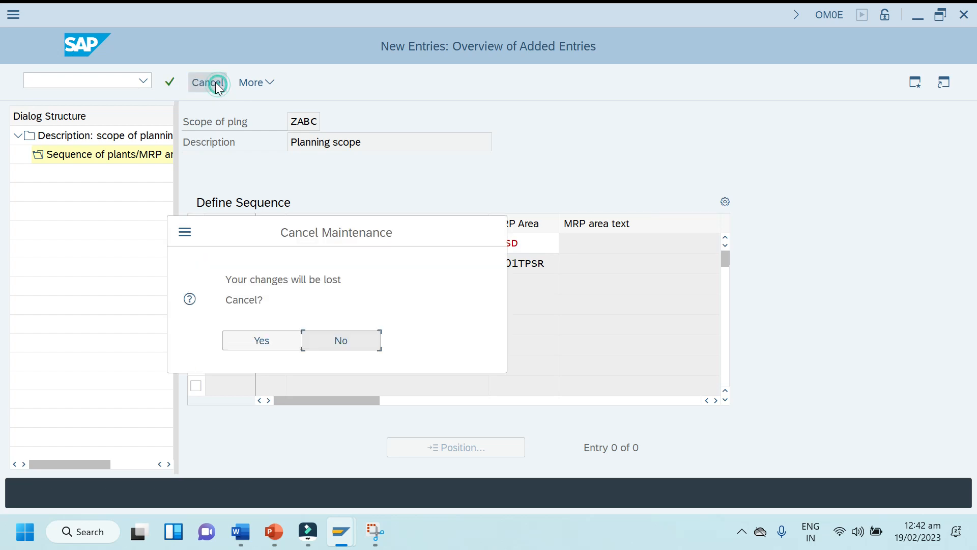
pyautogui.click(261, 343)
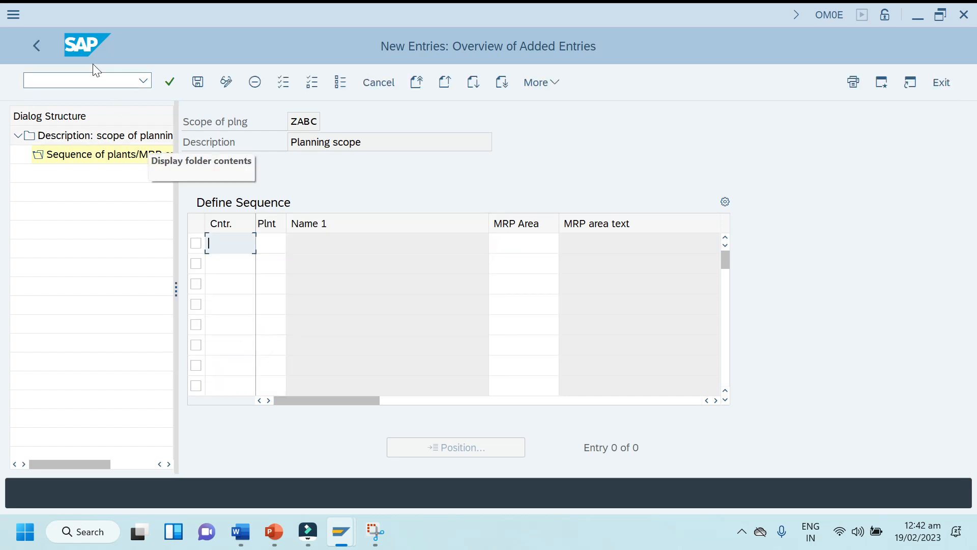
pyautogui.click(41, 45)
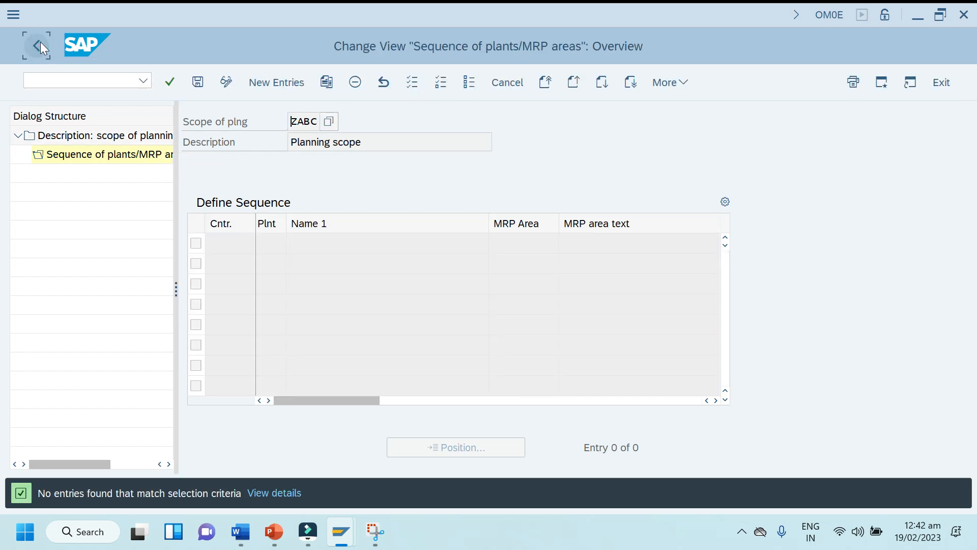
pyautogui.click(40, 45)
pyautogui.click(191, 141)
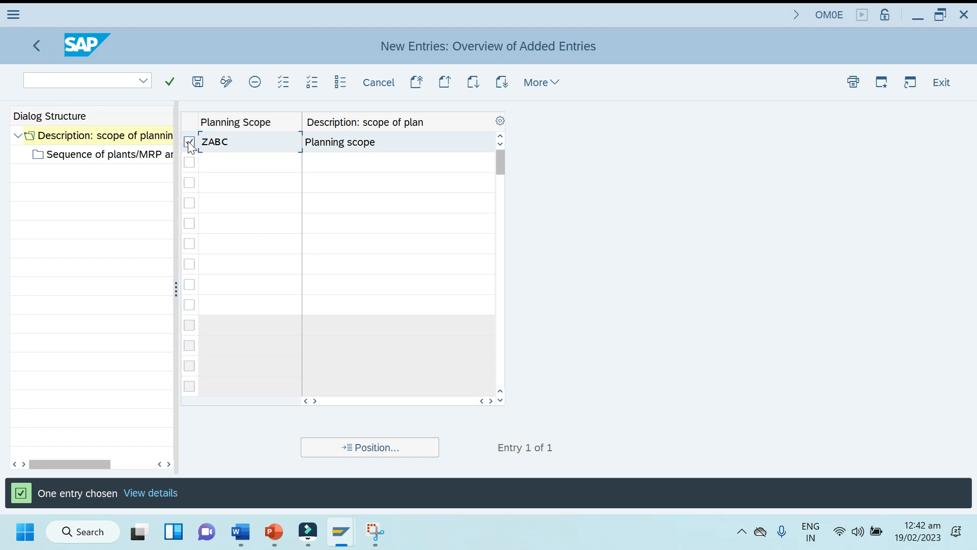
pyautogui.click(42, 48)
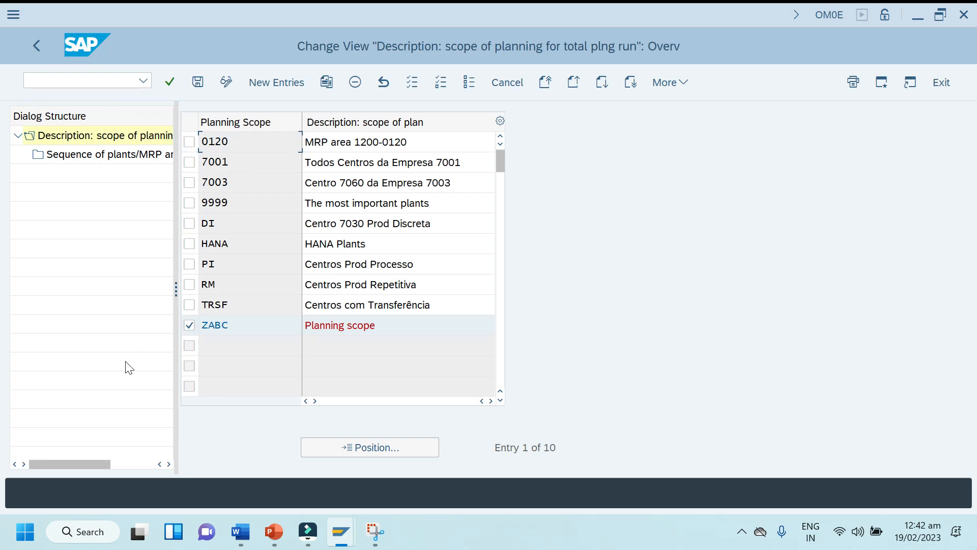
# Step: Examine the plant and MRP area sequences of planning scopes 7001 and 0120 for reference
pyautogui.click(190, 325)
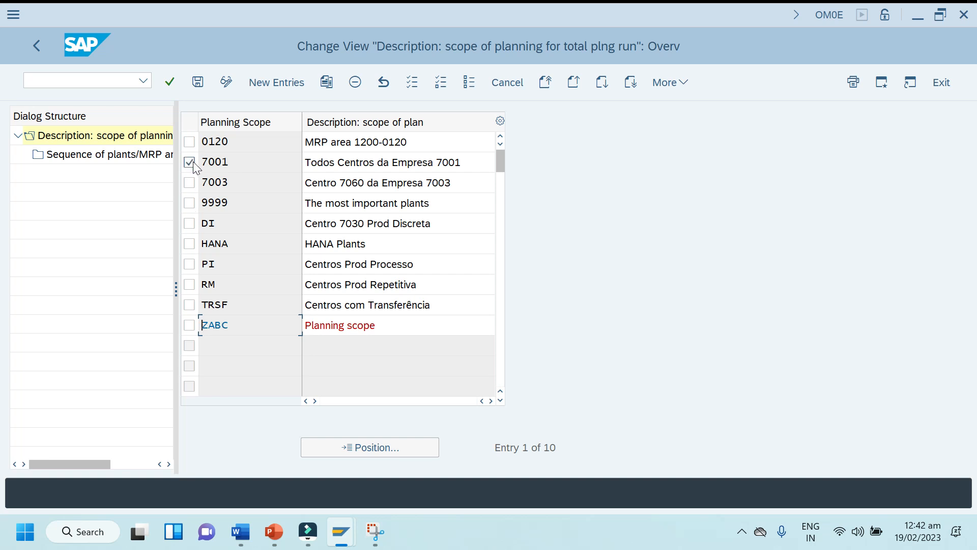
pyautogui.doubleClick(105, 155)
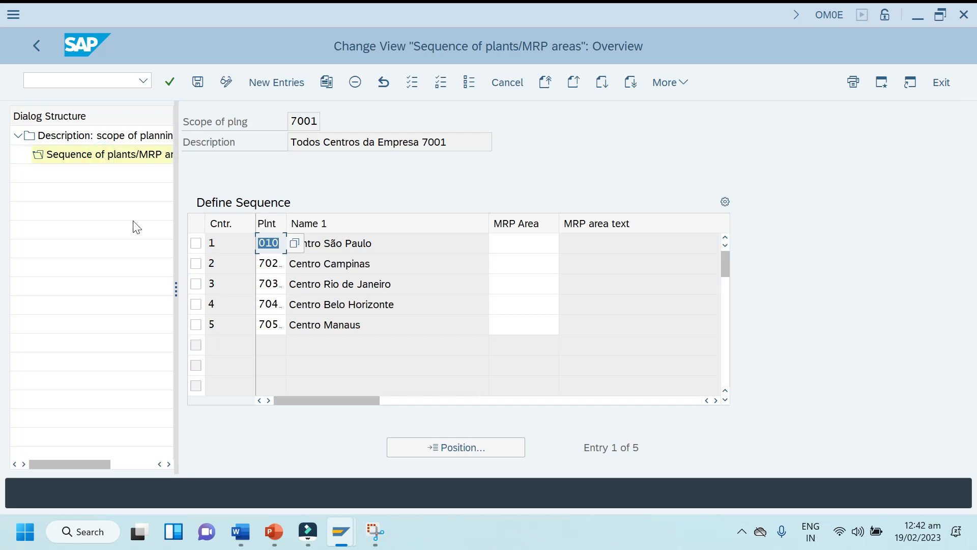
pyautogui.click(40, 45)
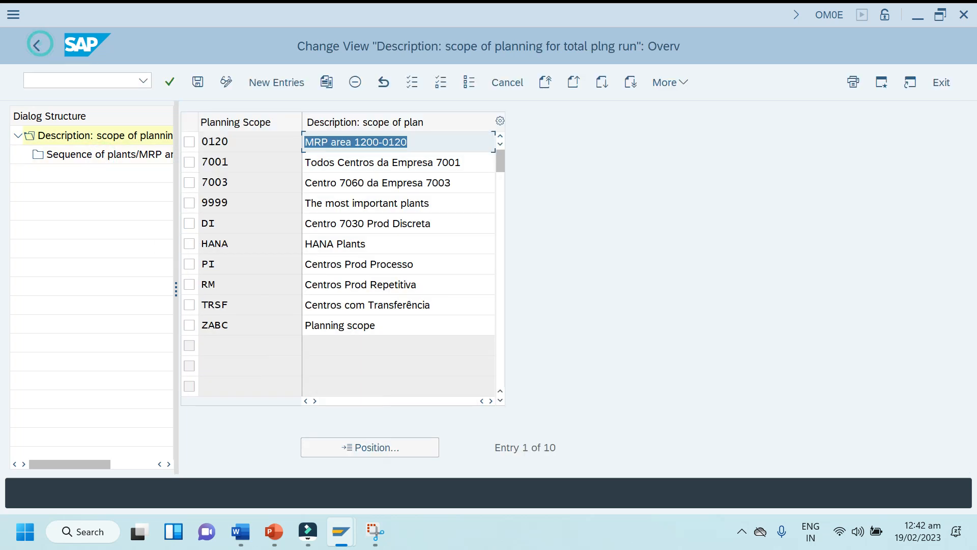
pyautogui.click(189, 141)
pyautogui.doubleClick(95, 156)
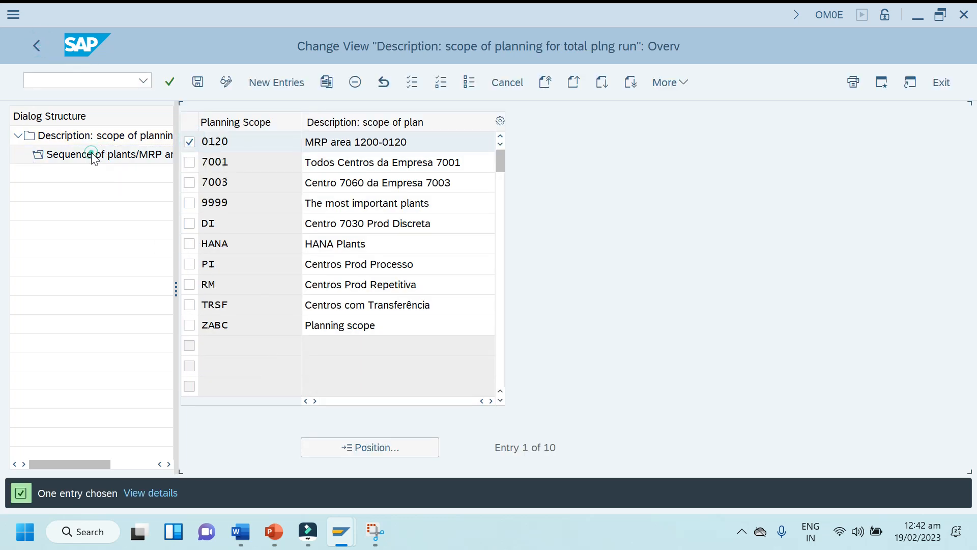
pyautogui.click(44, 47)
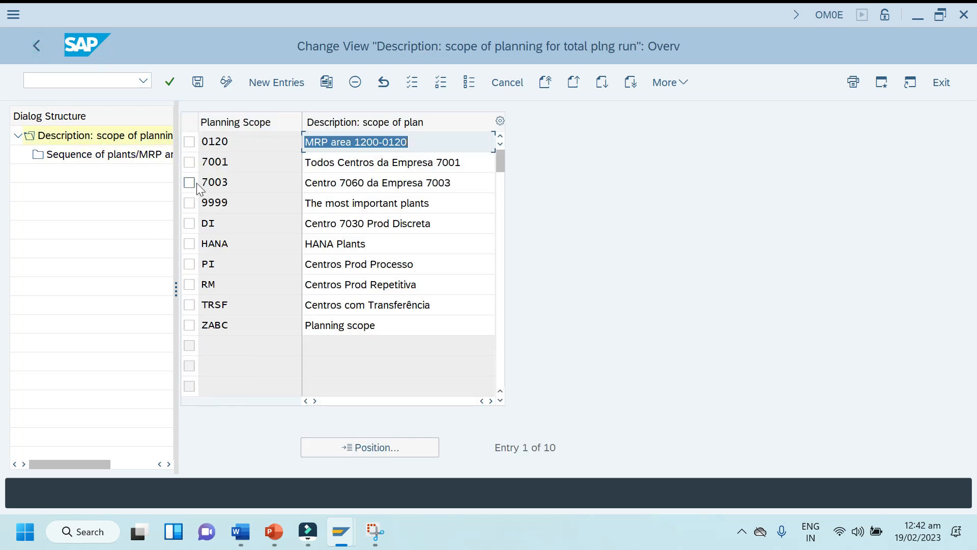
# Step: Examine the plant and MRP area sequences of planning scopes HANA and PI
pyautogui.click(190, 239)
pyautogui.doubleClick(110, 154)
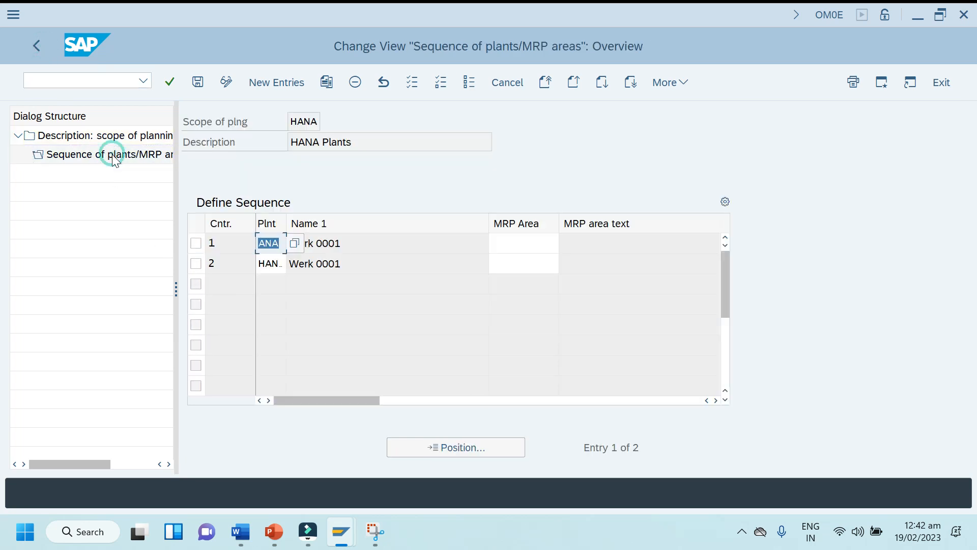
pyautogui.click(38, 45)
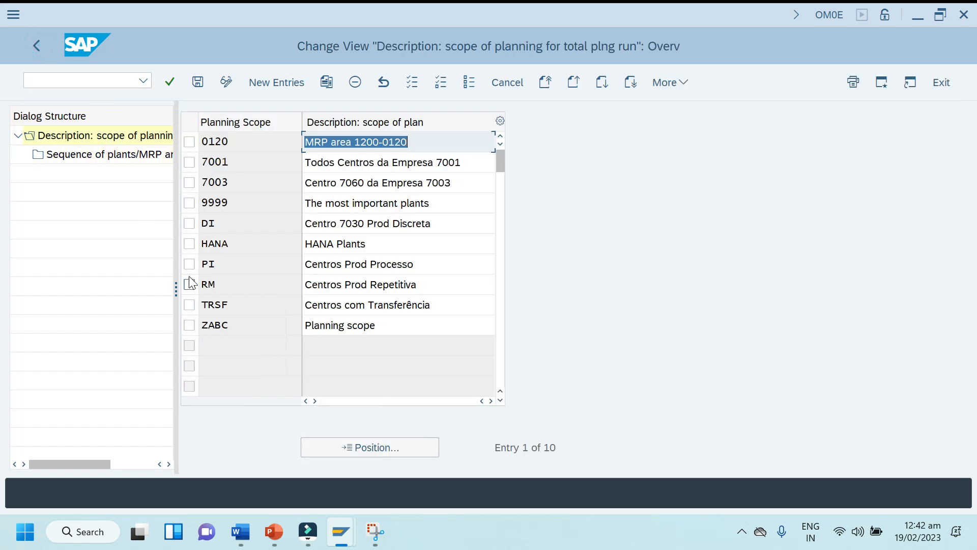
pyautogui.click(189, 264)
pyautogui.doubleClick(102, 155)
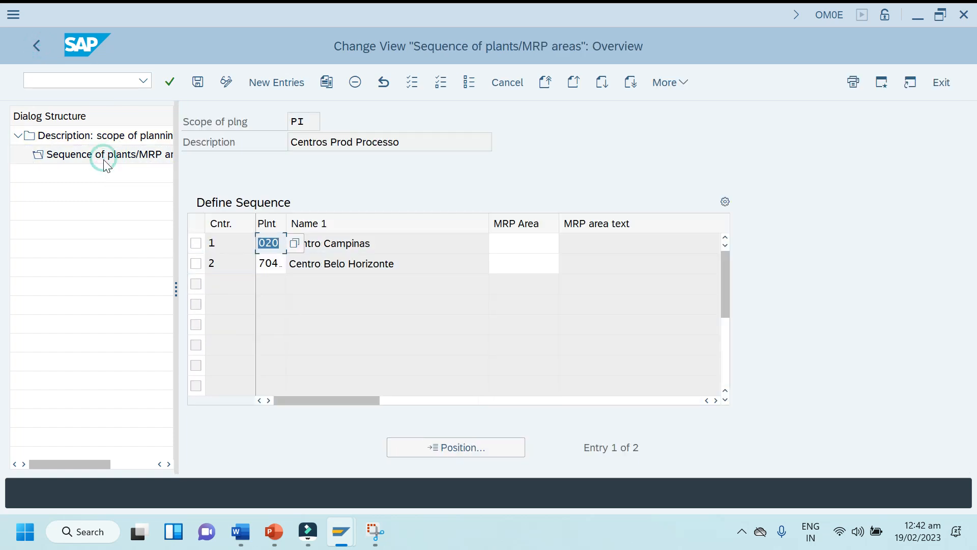
pyautogui.click(43, 49)
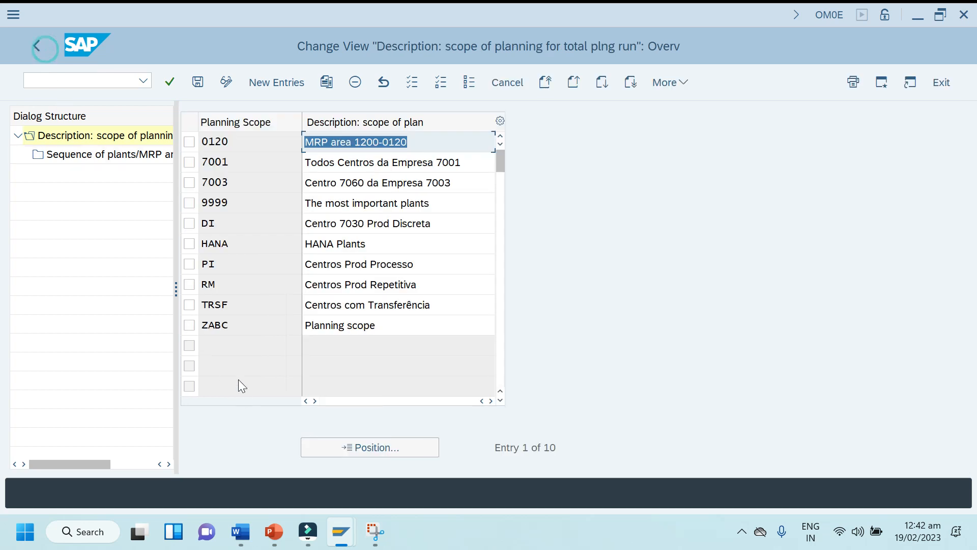
# Step: Examine the plant and MRP area sequences of planning scopes TRSF and RM
pyautogui.click(190, 305)
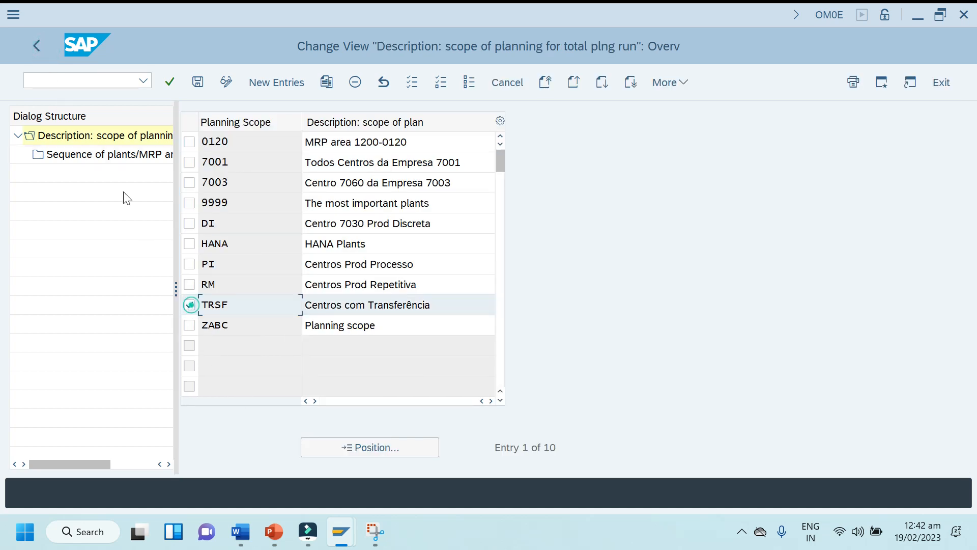
pyautogui.doubleClick(107, 155)
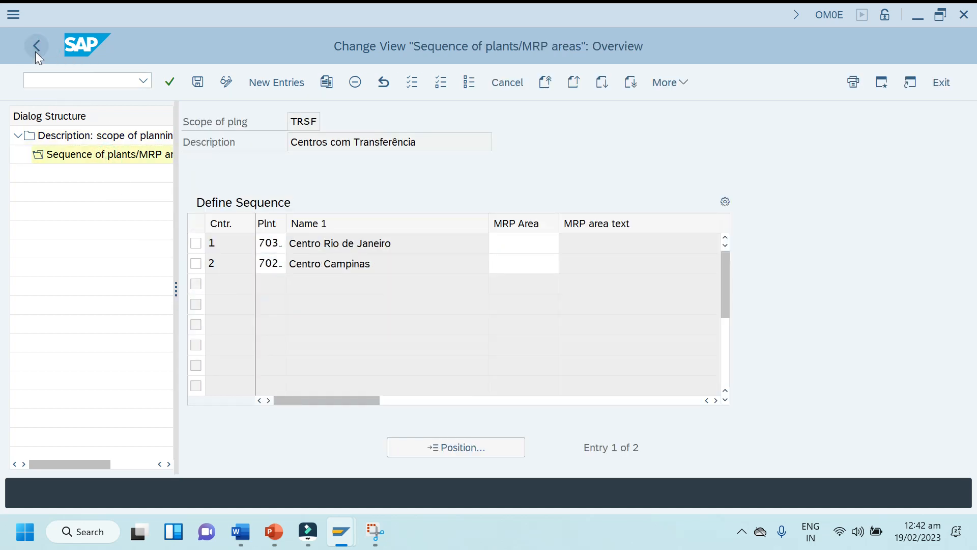
pyautogui.click(35, 51)
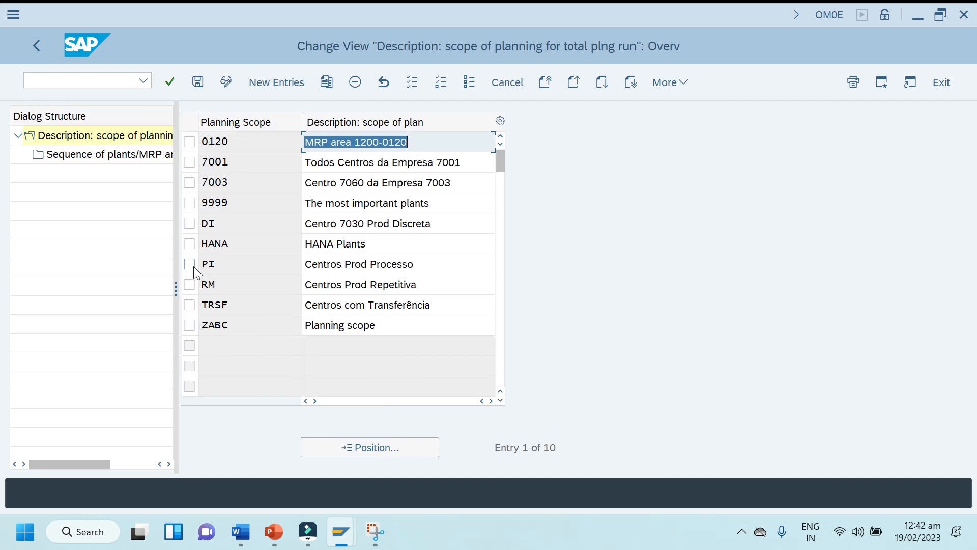
pyautogui.click(190, 284)
pyautogui.doubleClick(129, 155)
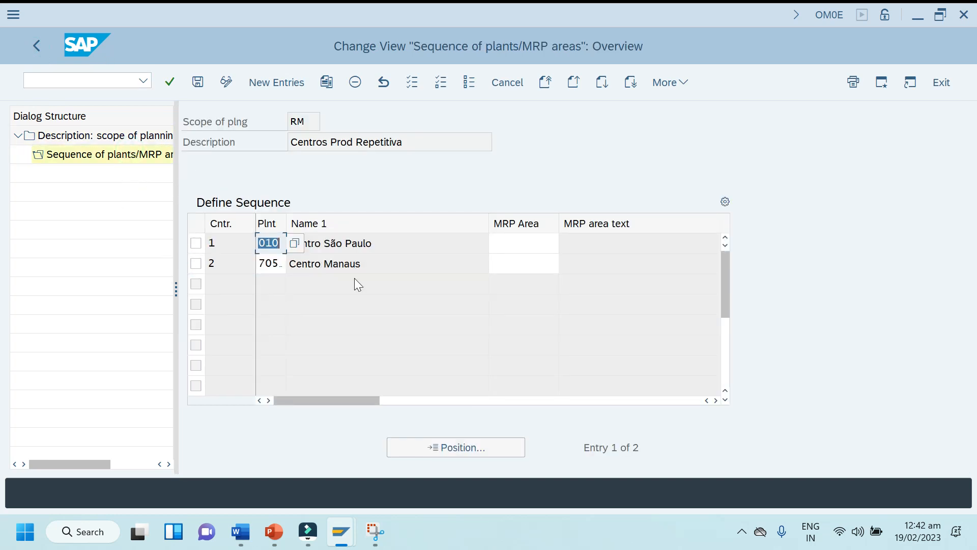
pyautogui.click(510, 243)
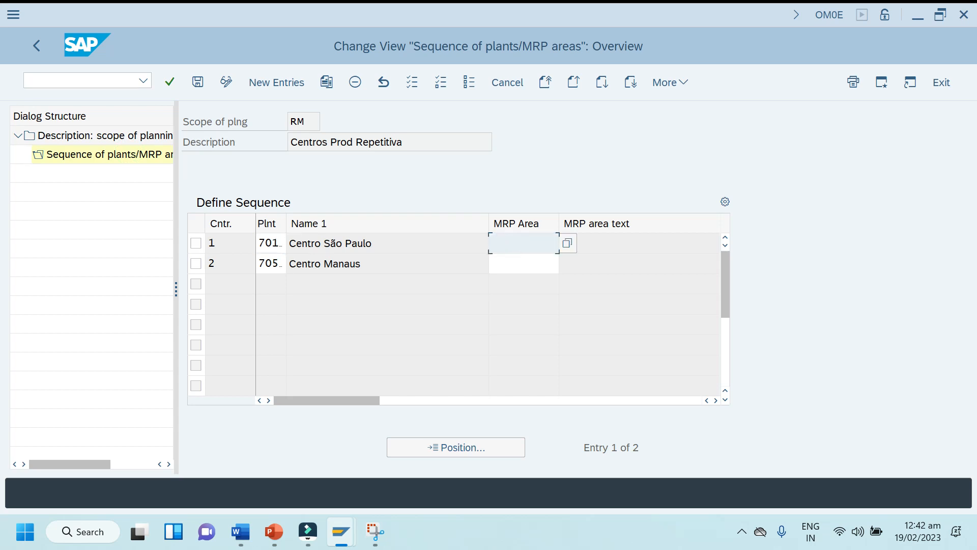
pyautogui.click(36, 43)
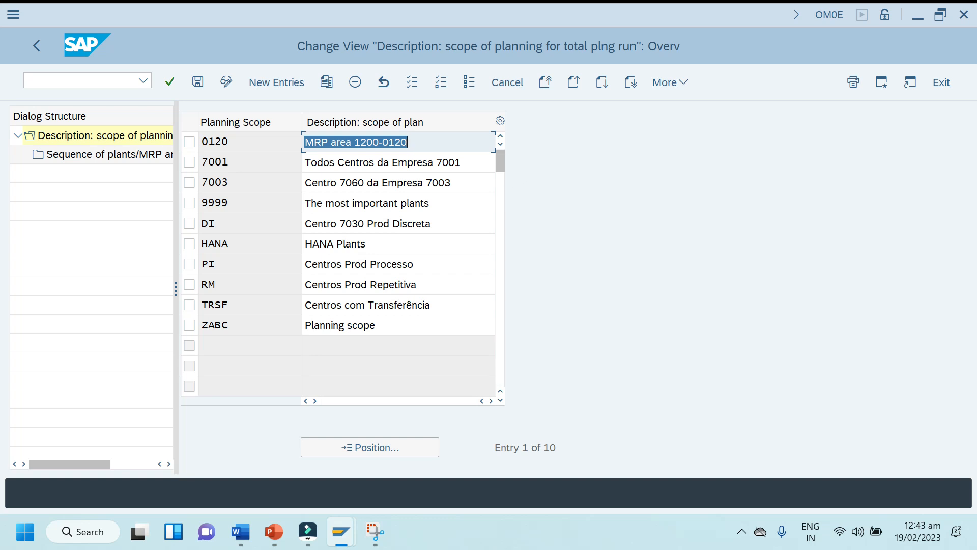
# Step: Open the sequence of planning scope 9999 and try to position the list at counter TPS
pyautogui.click(193, 203)
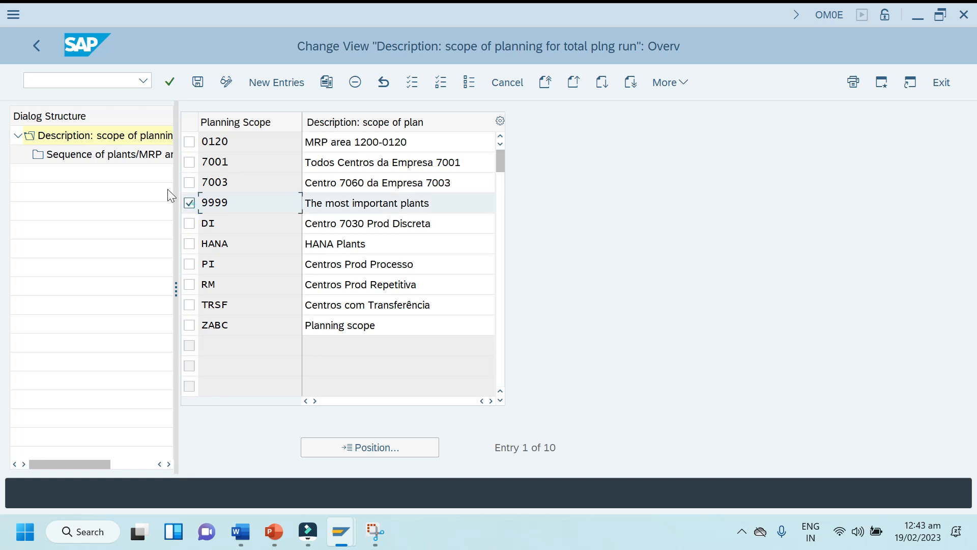
pyautogui.doubleClick(115, 157)
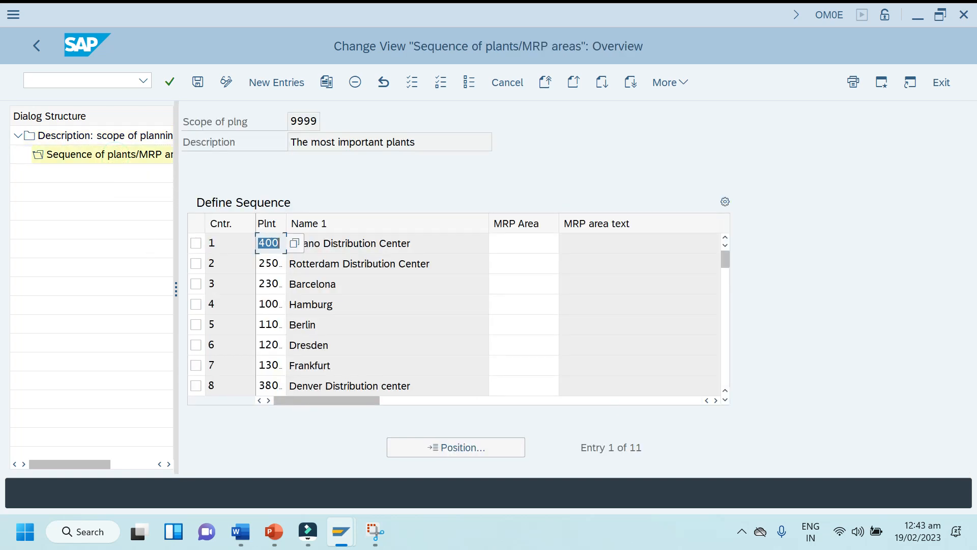
pyautogui.click(435, 448)
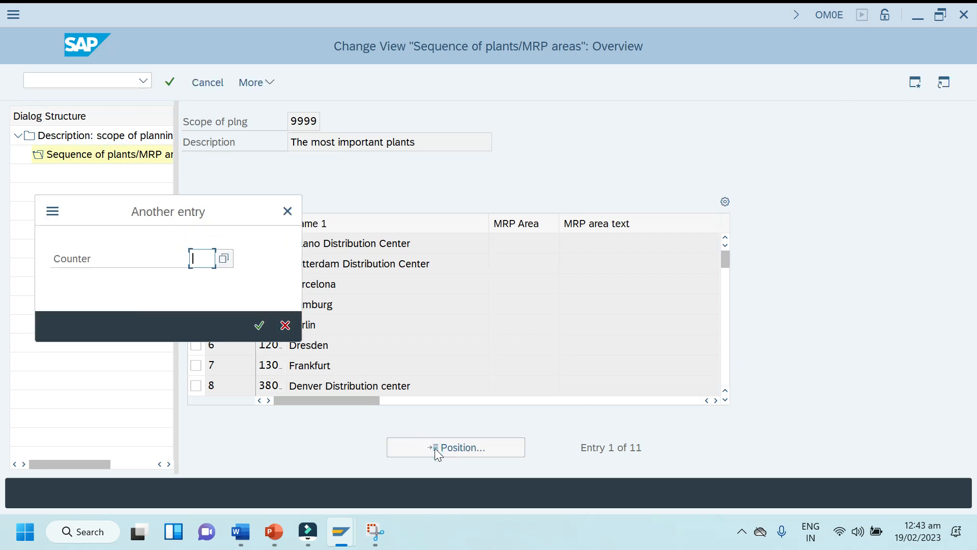
pyautogui.write('TPS')
pyautogui.press('Return')
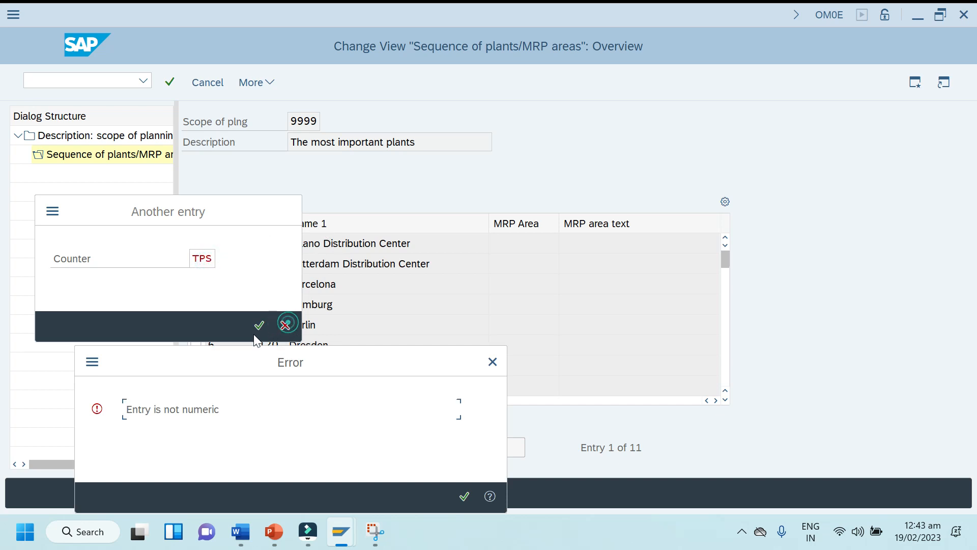
pyautogui.click(492, 362)
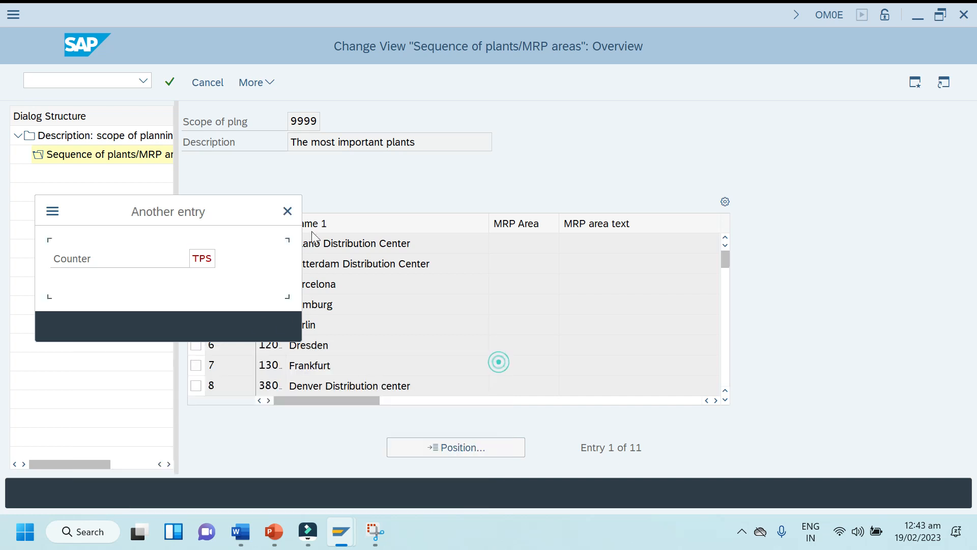
pyautogui.click(285, 211)
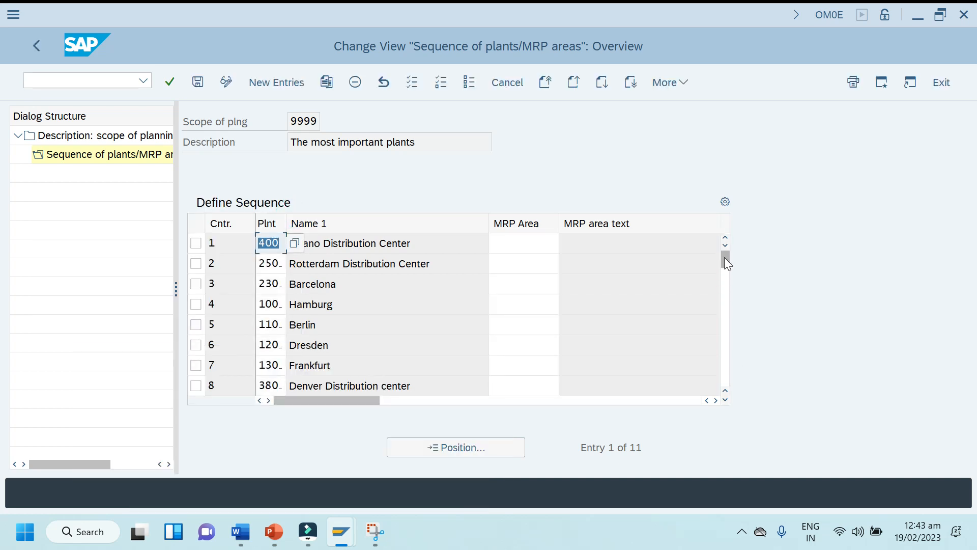
# Step: Look through all plant rows in the sequence of planning scope 9999 and return to the planning scope overview
pyautogui.scroll(-2, 730, 290)
pyautogui.moveTo(728, 291); pyautogui.dragTo(728, 335)
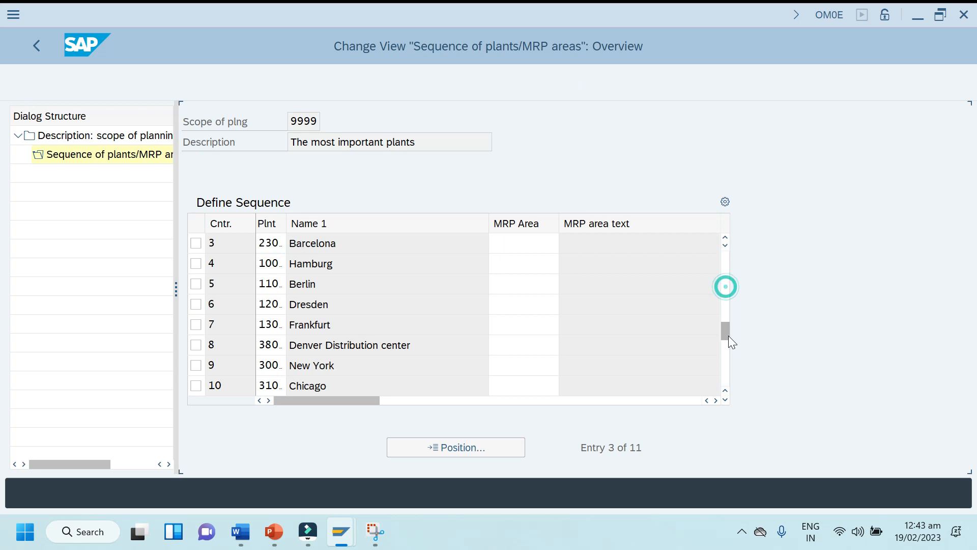
pyautogui.click(723, 242)
pyautogui.click(724, 242)
pyautogui.click(723, 243)
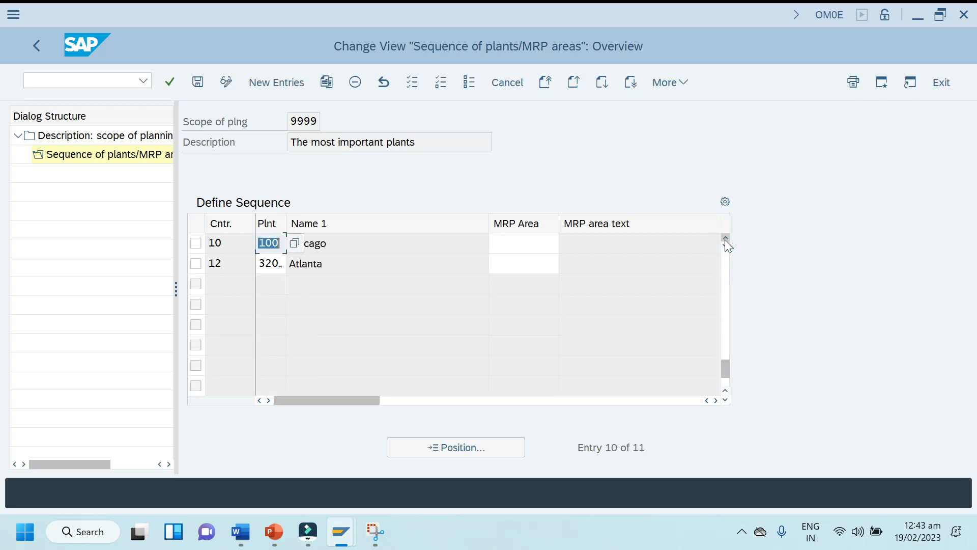
pyautogui.click(725, 239)
pyautogui.click(725, 239)
pyautogui.click(725, 239)
pyautogui.click(726, 239)
pyautogui.click(725, 239)
pyautogui.click(726, 240)
pyautogui.click(726, 239)
pyautogui.click(725, 239)
pyautogui.click(725, 239)
pyautogui.click(726, 238)
pyautogui.click(44, 43)
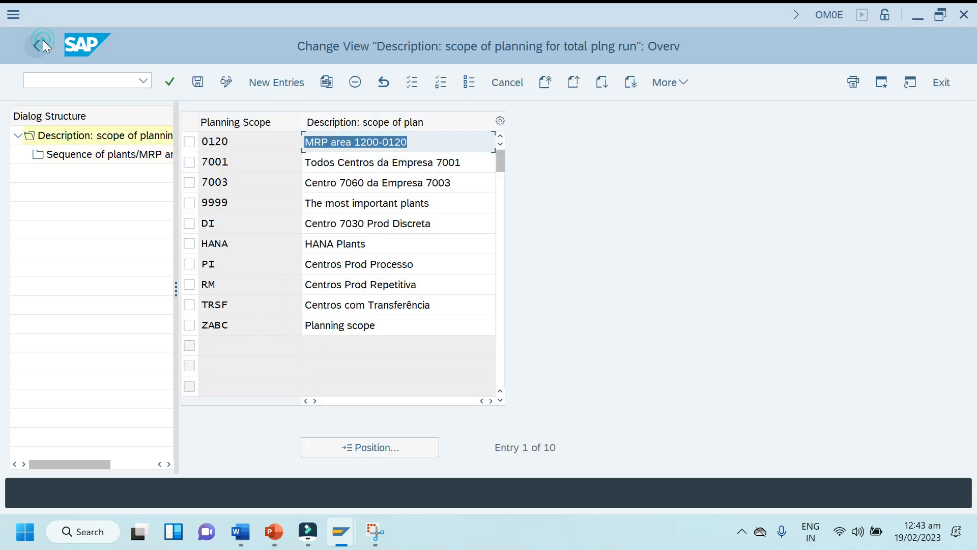
# Step: Review the plant sequence of planning scope TRSF again and return to the planning scope overview
pyautogui.click(188, 304)
pyautogui.doubleClick(110, 159)
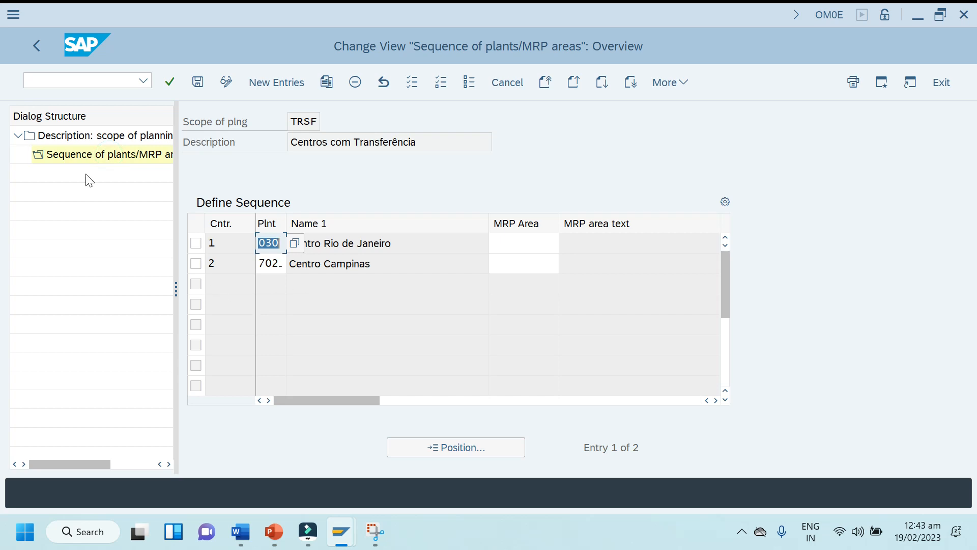
pyautogui.click(32, 50)
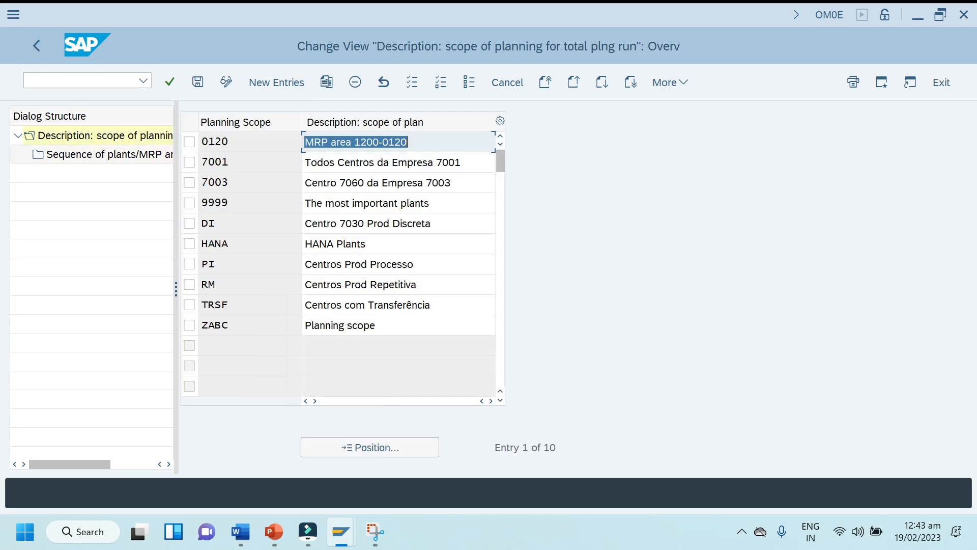
# Step: Open the plant/MRP area sequence of planning scope ZABC and start a new entry with counter 10
pyautogui.click(189, 328)
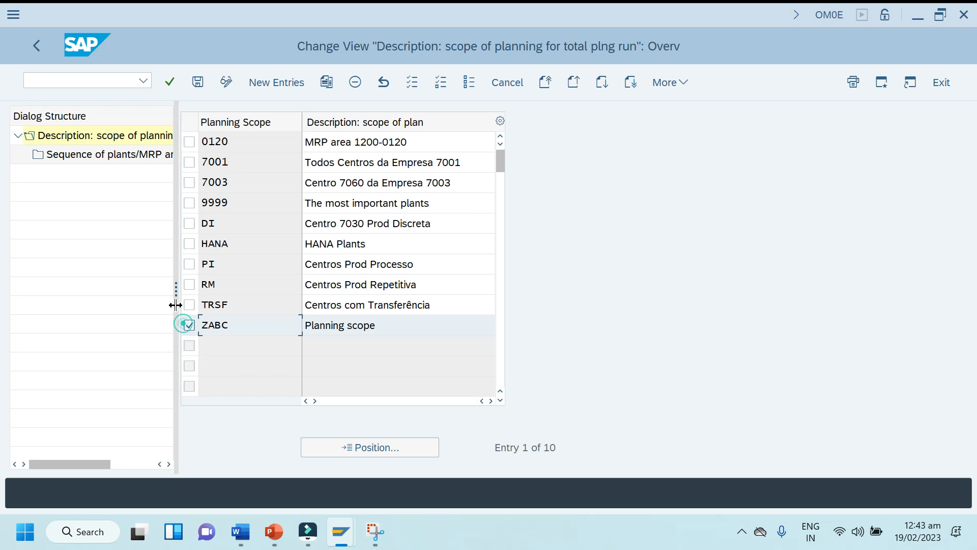
pyautogui.doubleClick(105, 158)
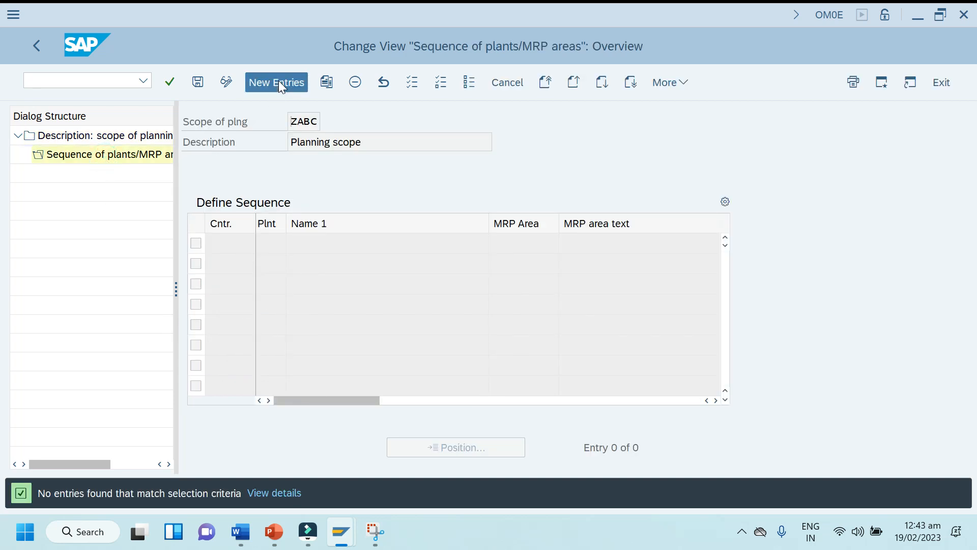
pyautogui.click(277, 82)
pyautogui.write('10')
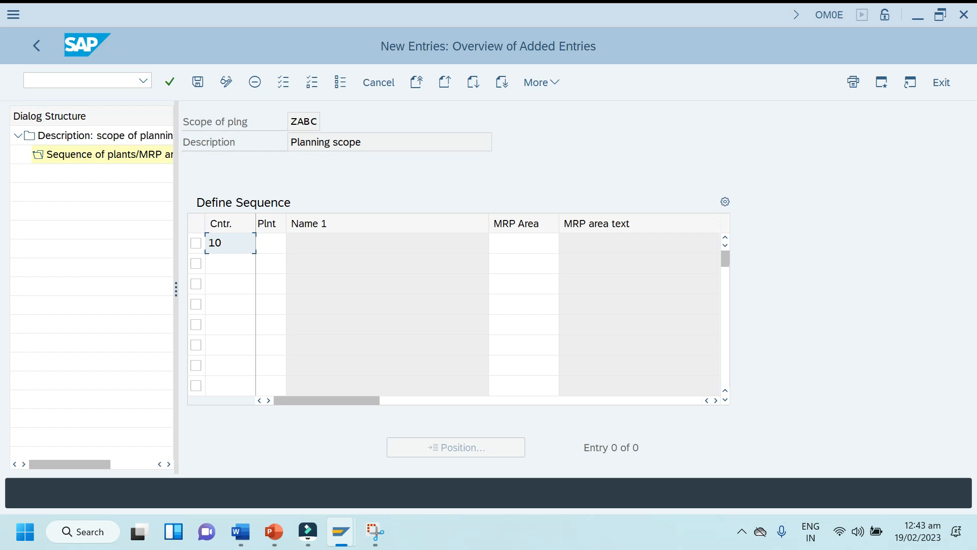
# Step: Assign MRP area Z001TPSR to the counter 10 entry
pyautogui.click(525, 245)
pyautogui.write('T')
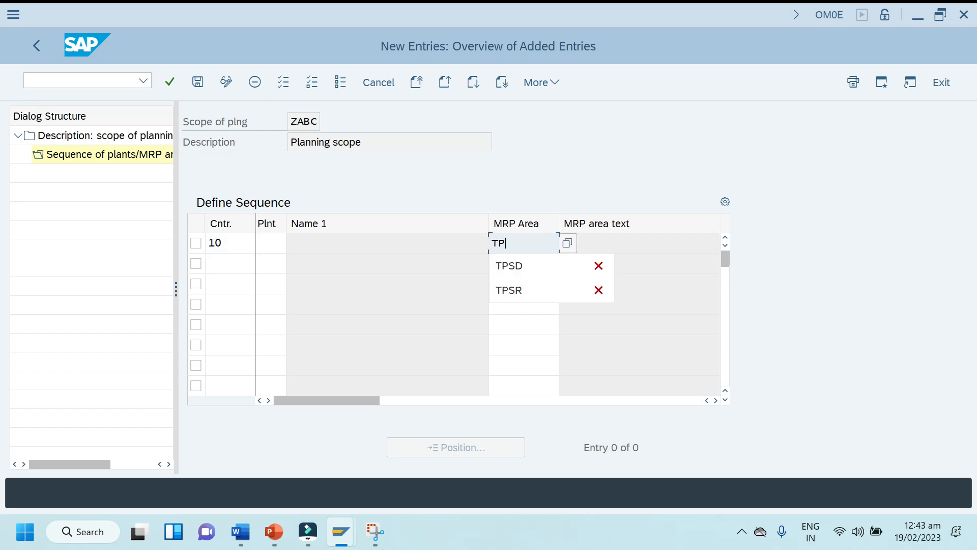
pyautogui.write('P')
pyautogui.press('BackSpace')
pyautogui.press('BackSpace')
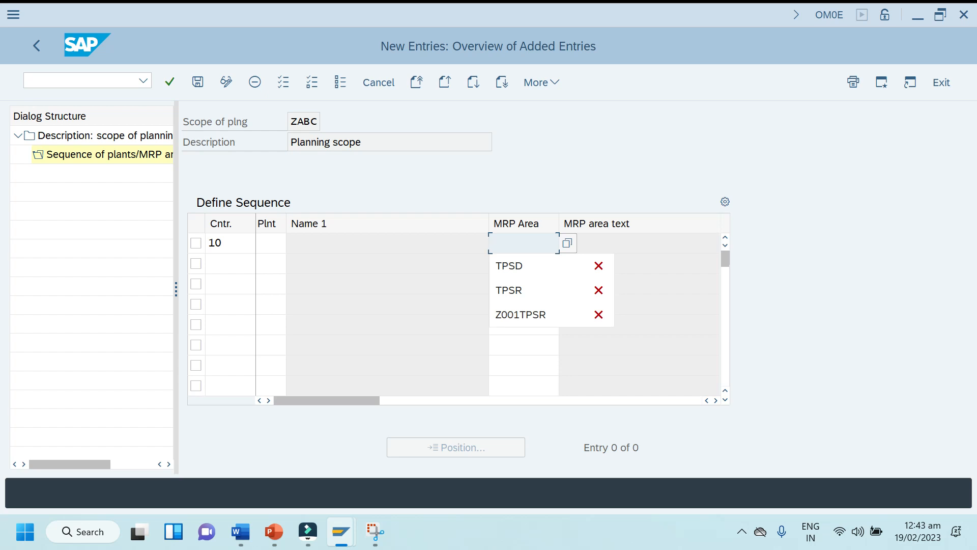
pyautogui.click(522, 316)
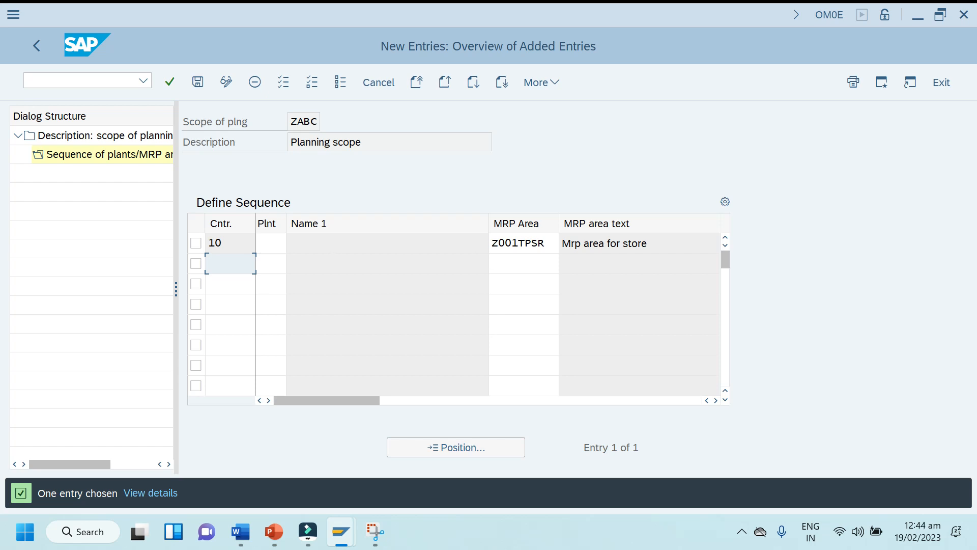
# Step: Save the new sequence entry of planning scope ZABC under the proposed customizing request
pyautogui.doubleClick(549, 247)
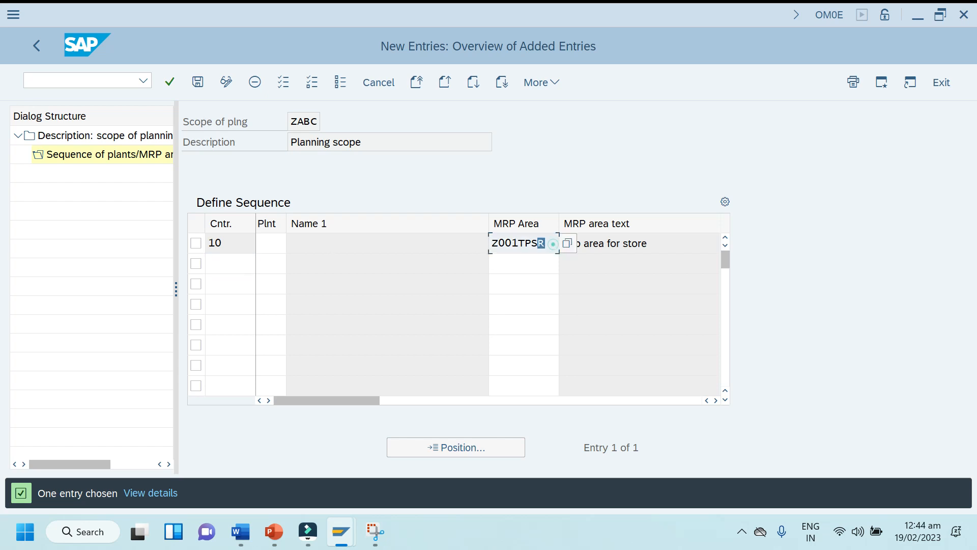
pyautogui.click(195, 82)
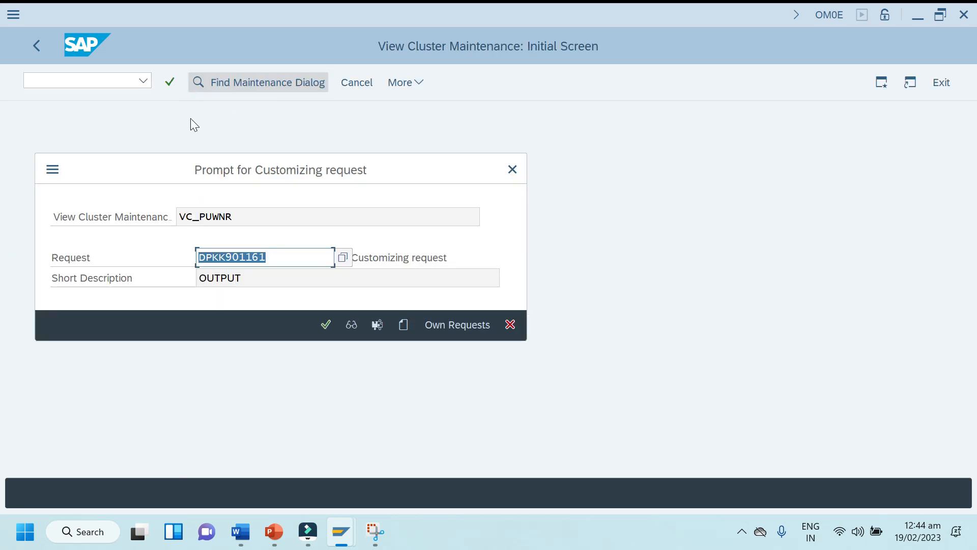
pyautogui.click(325, 325)
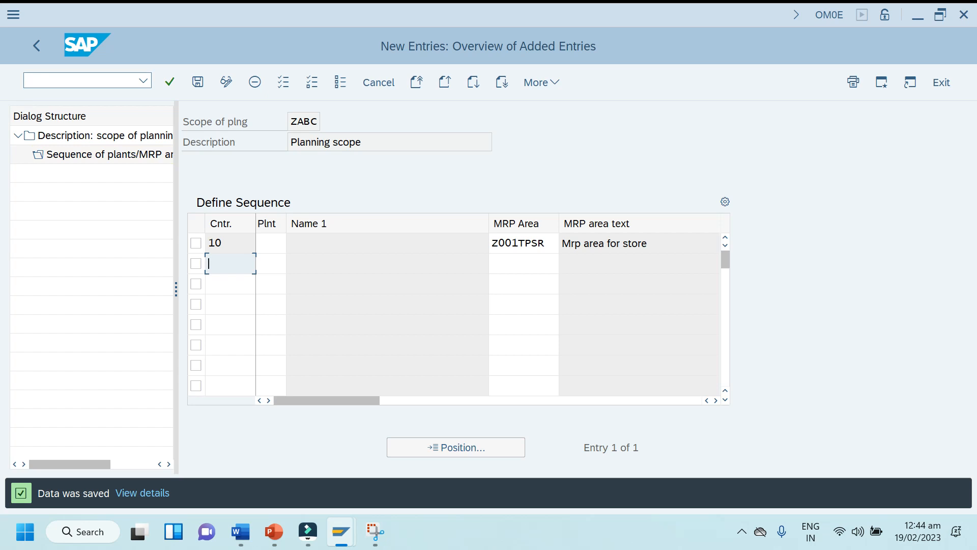
# Step: Switch to PowerPoint and place the text cursor at the end of the OM0E planning scope note on slide 21
pyautogui.click(274, 532)
pyautogui.click(401, 341)
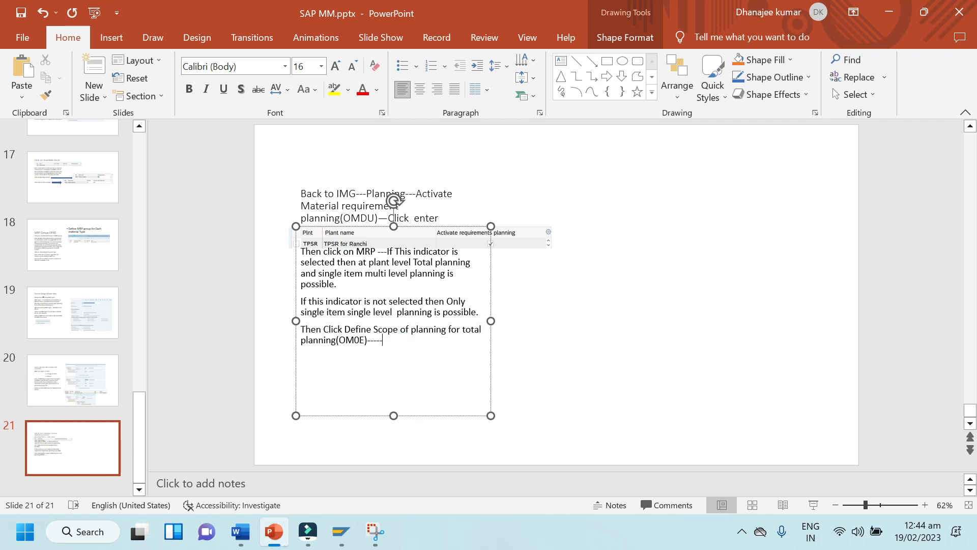